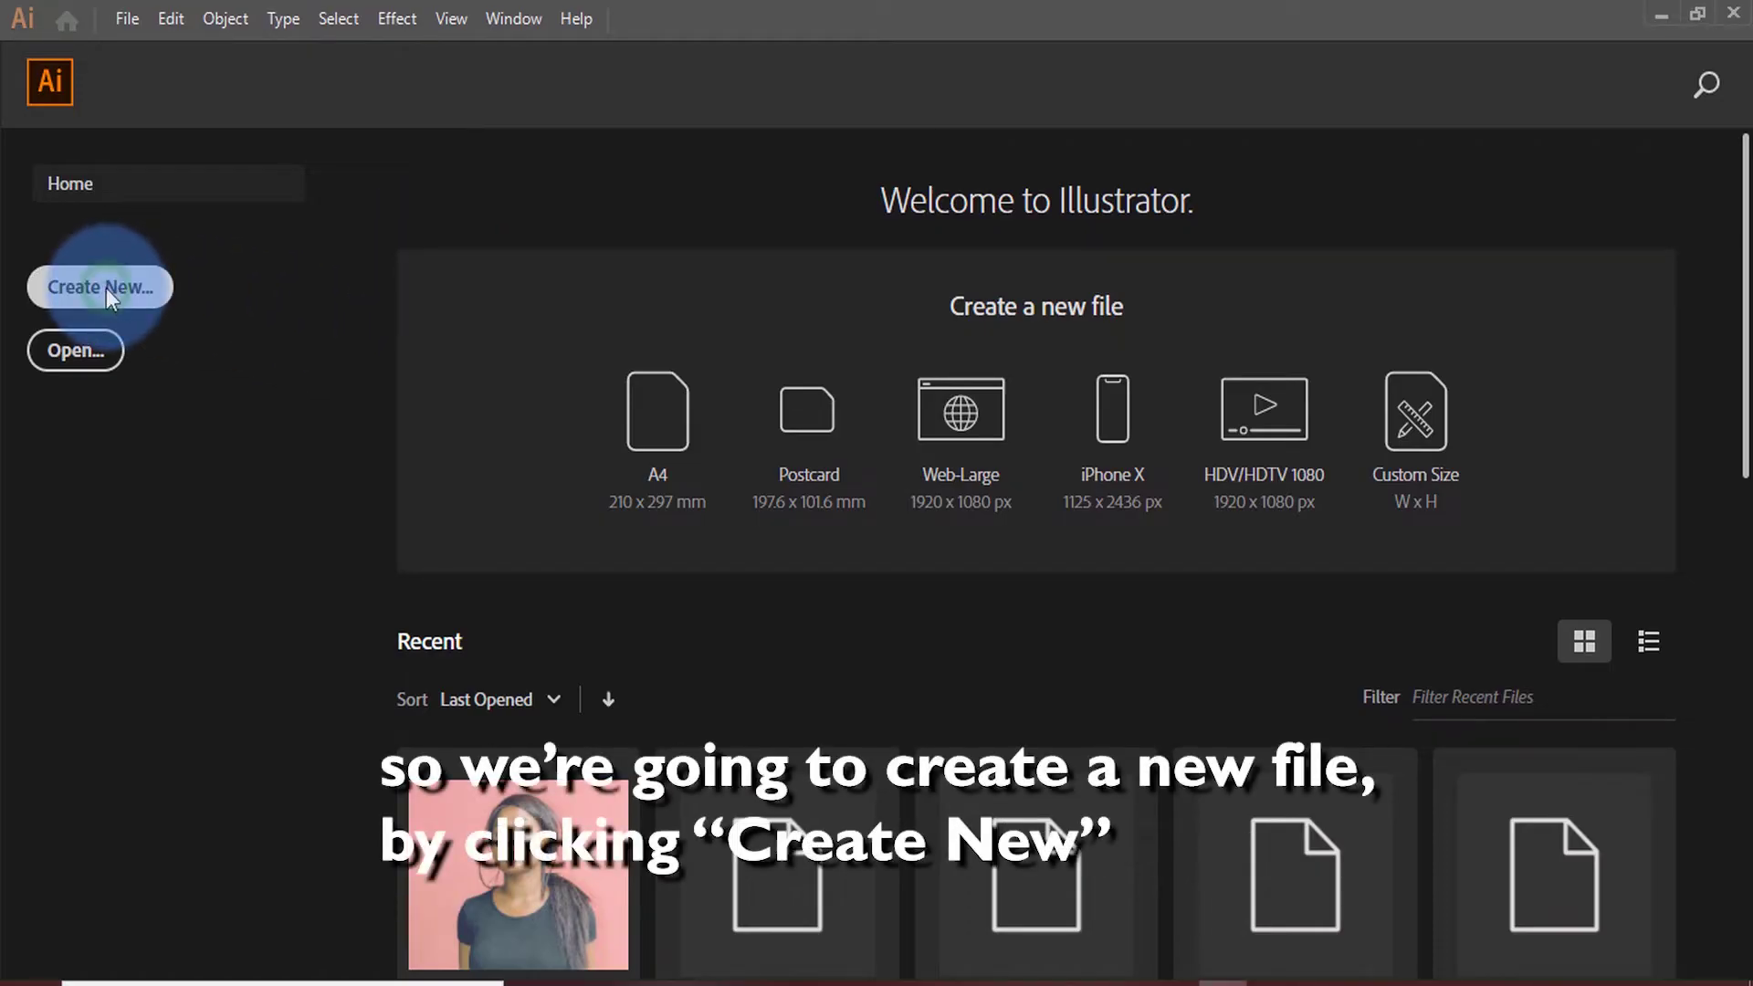
Start a new 1920 × 1080 px landscape document and review its advanced options
left_click(106, 287)
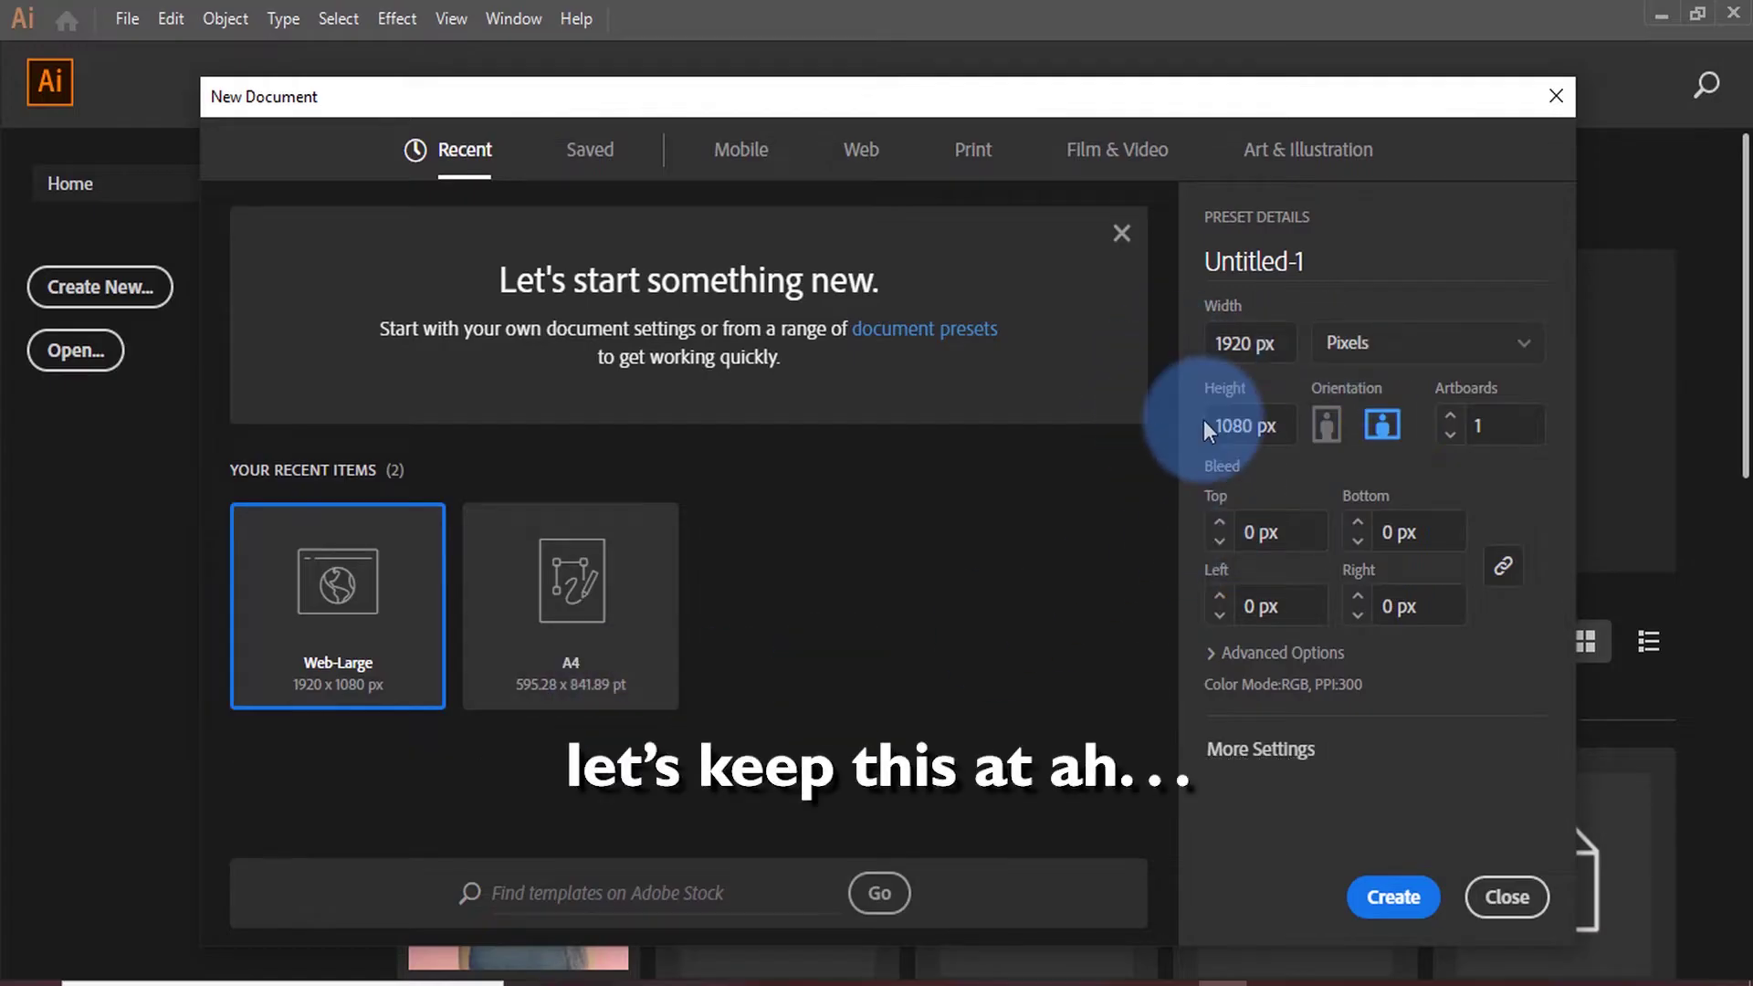
left_click(1248, 354)
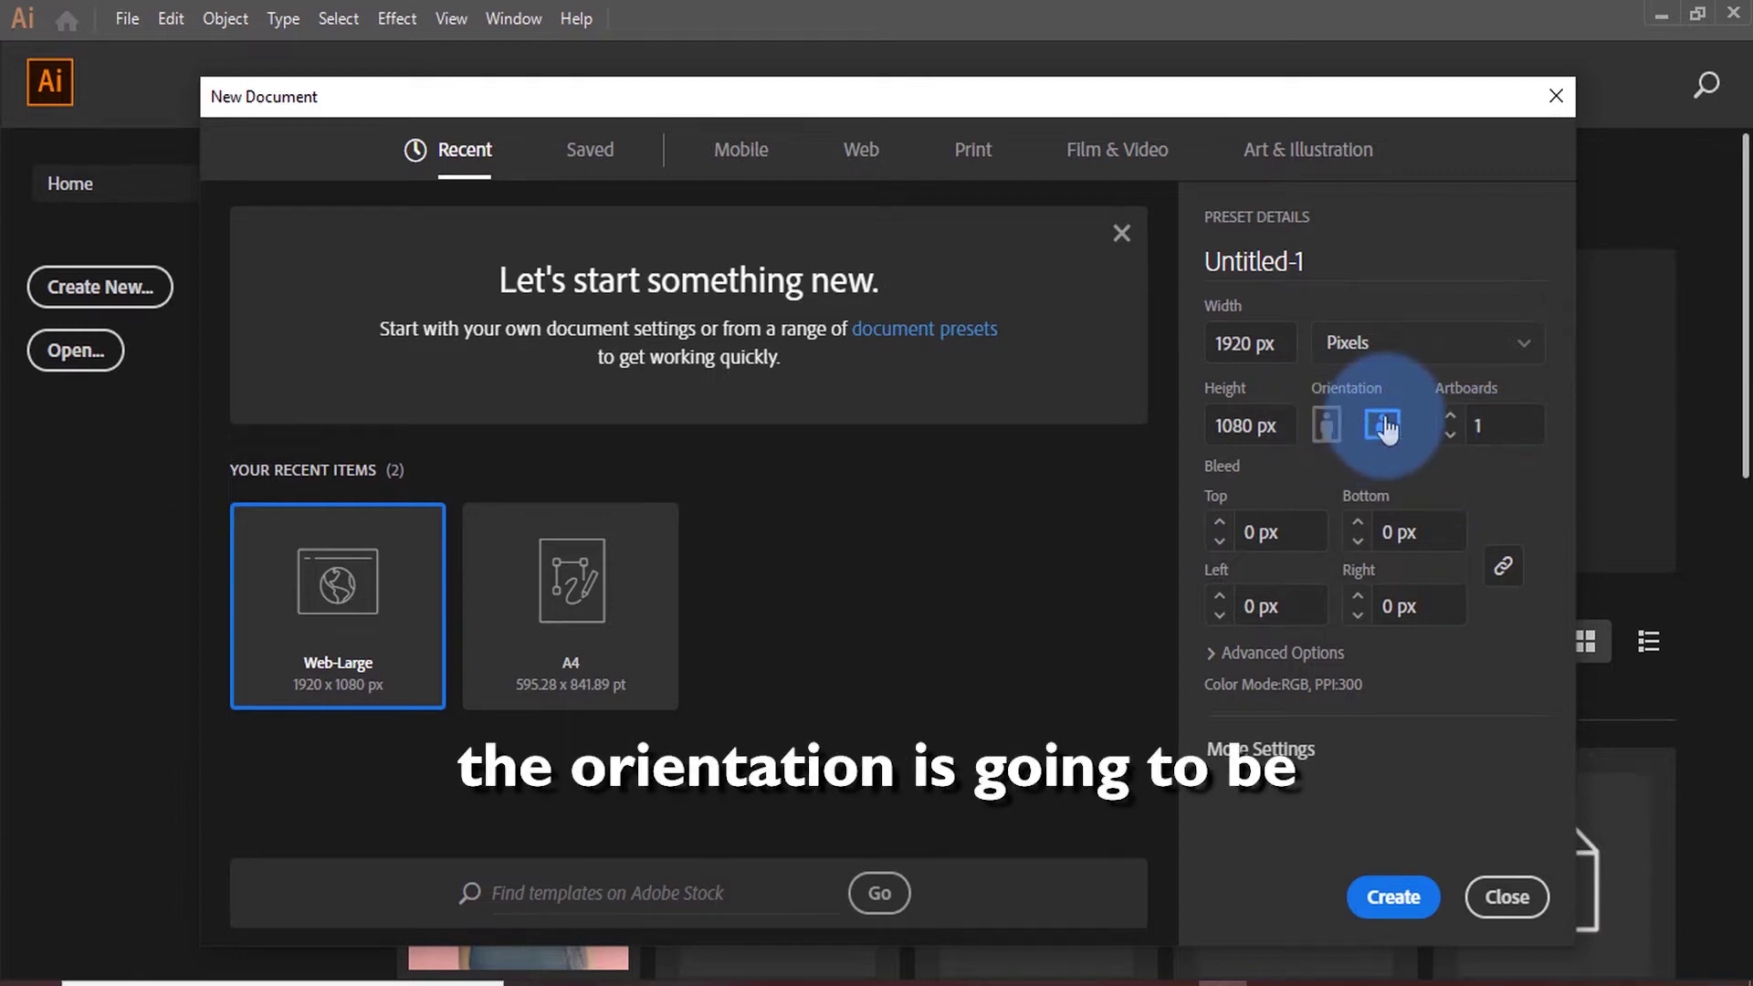
left_click(1214, 652)
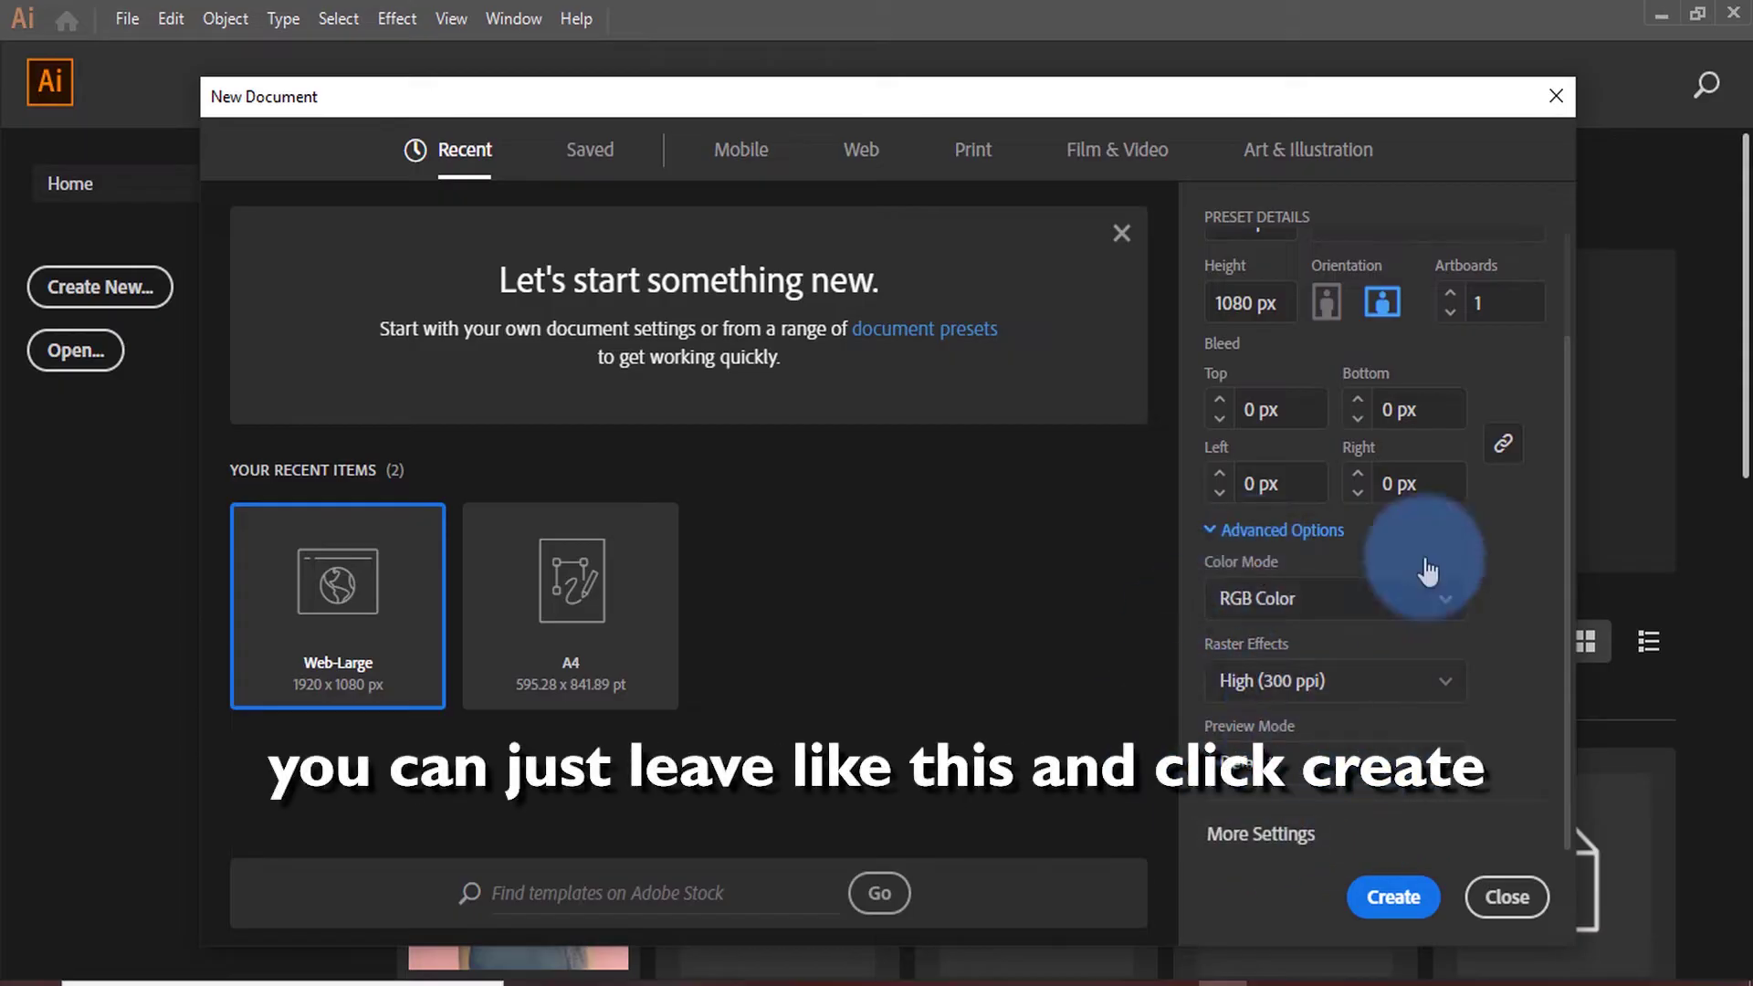
Create Untitled-1, then open leon-ell-f6HbVnGtNnY-unsplash1.jpg from the Pictures folder
left_click(1393, 898)
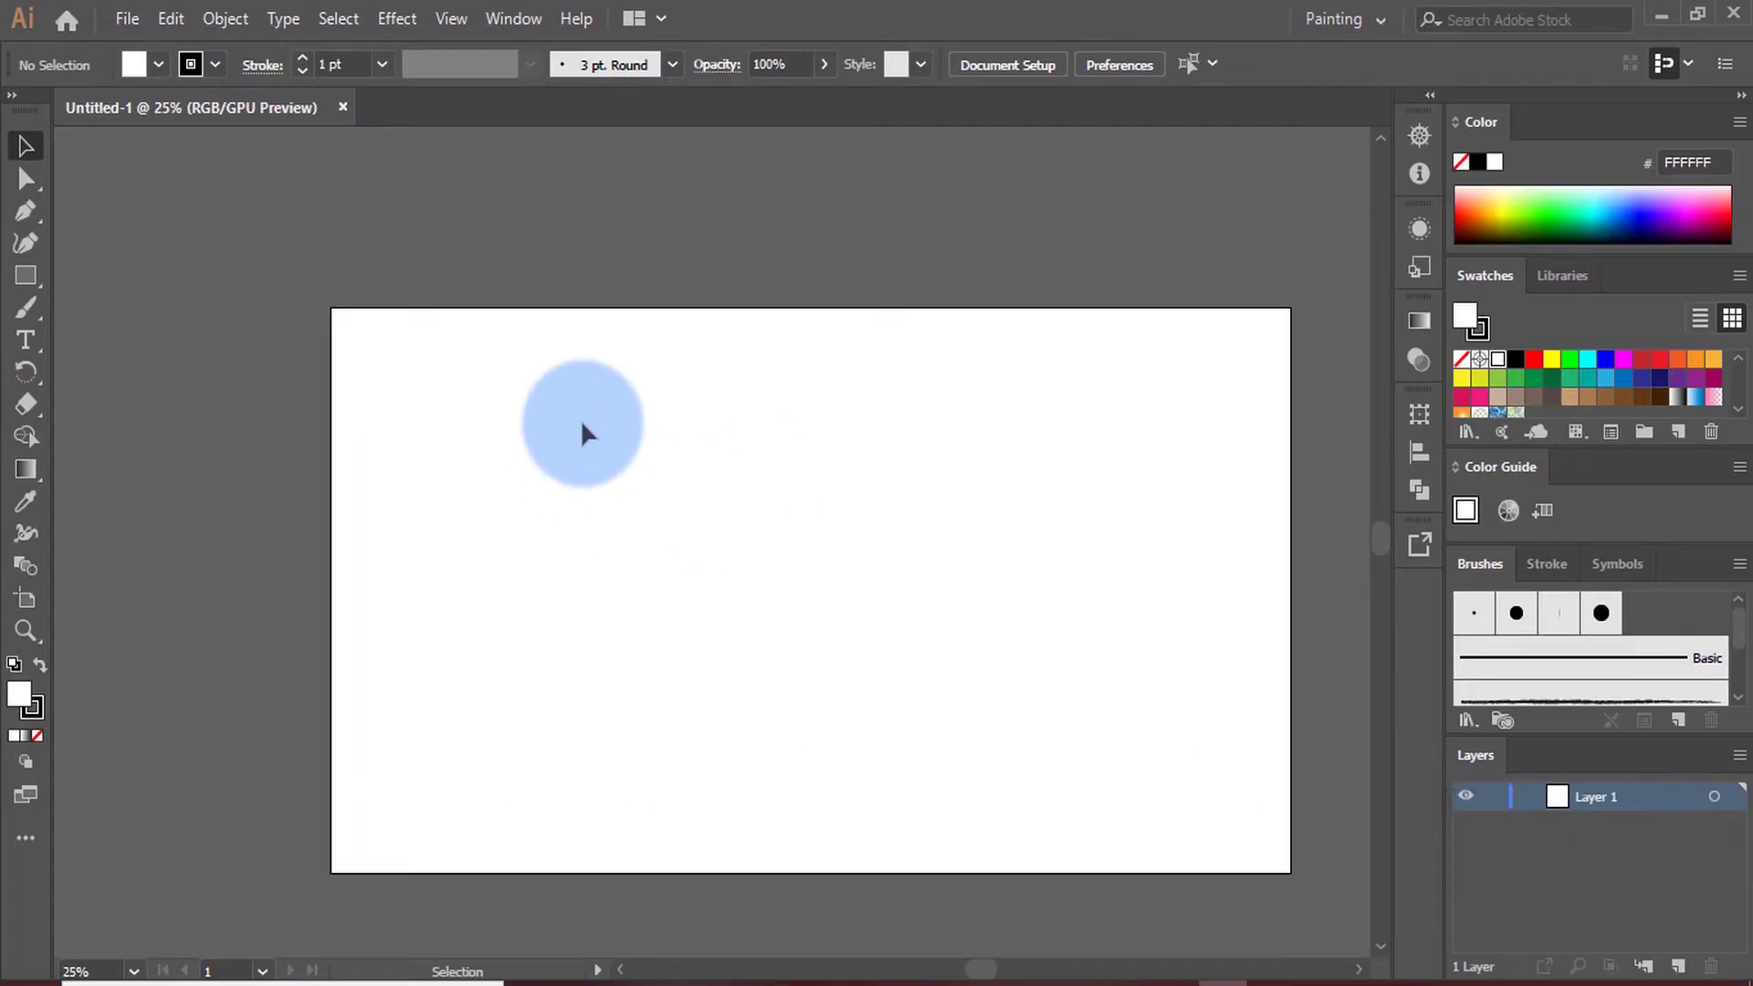
key("ctrl+minus")
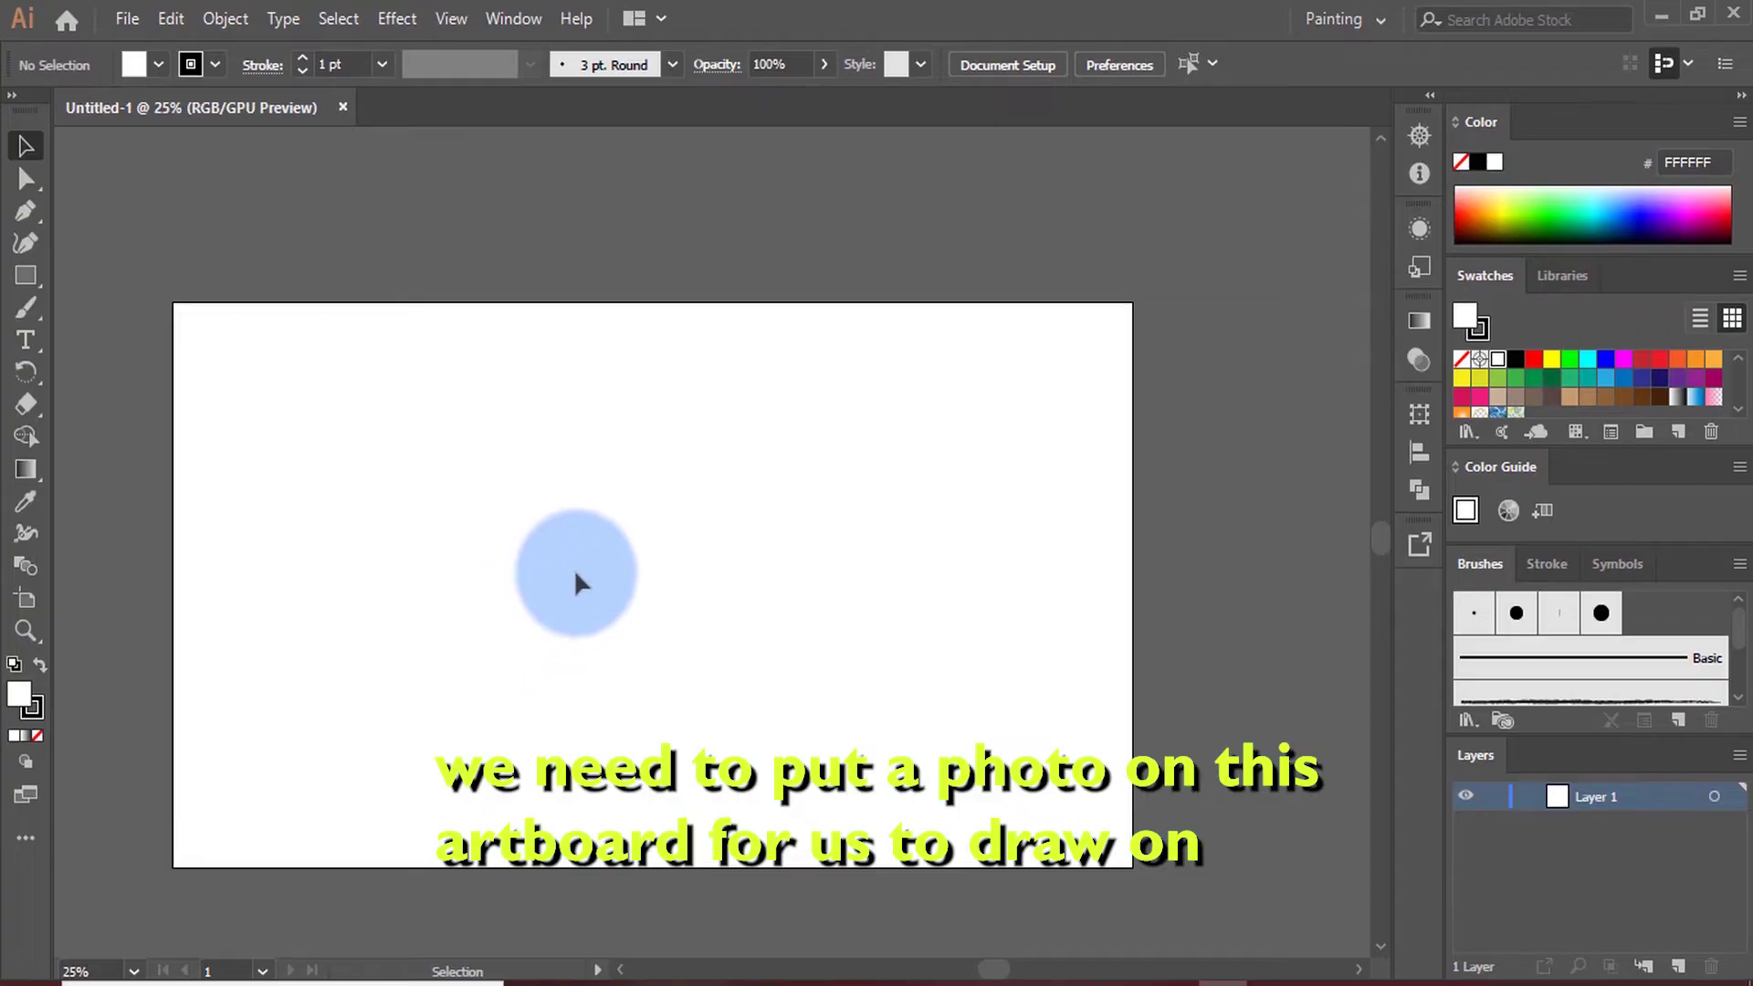
left_click(132, 21)
left_click(173, 118)
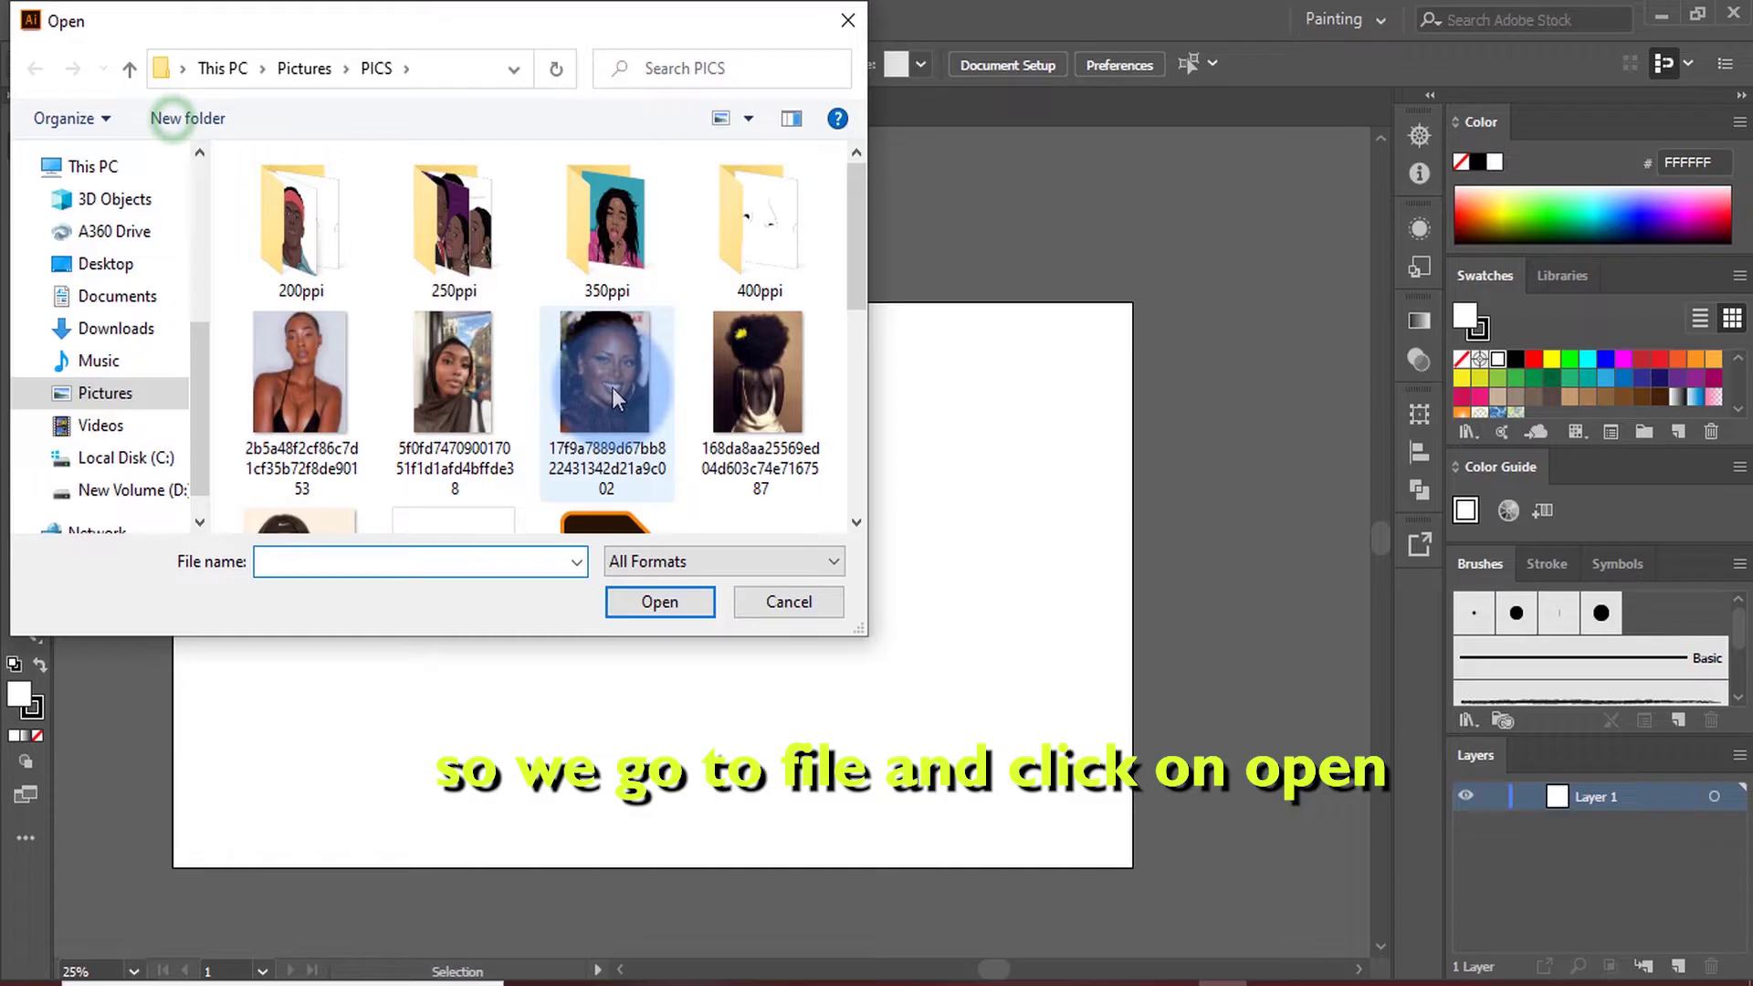
scroll(616, 403, "down", 5)
scroll(616, 406, "up", 5)
scroll(630, 410, "down", 2)
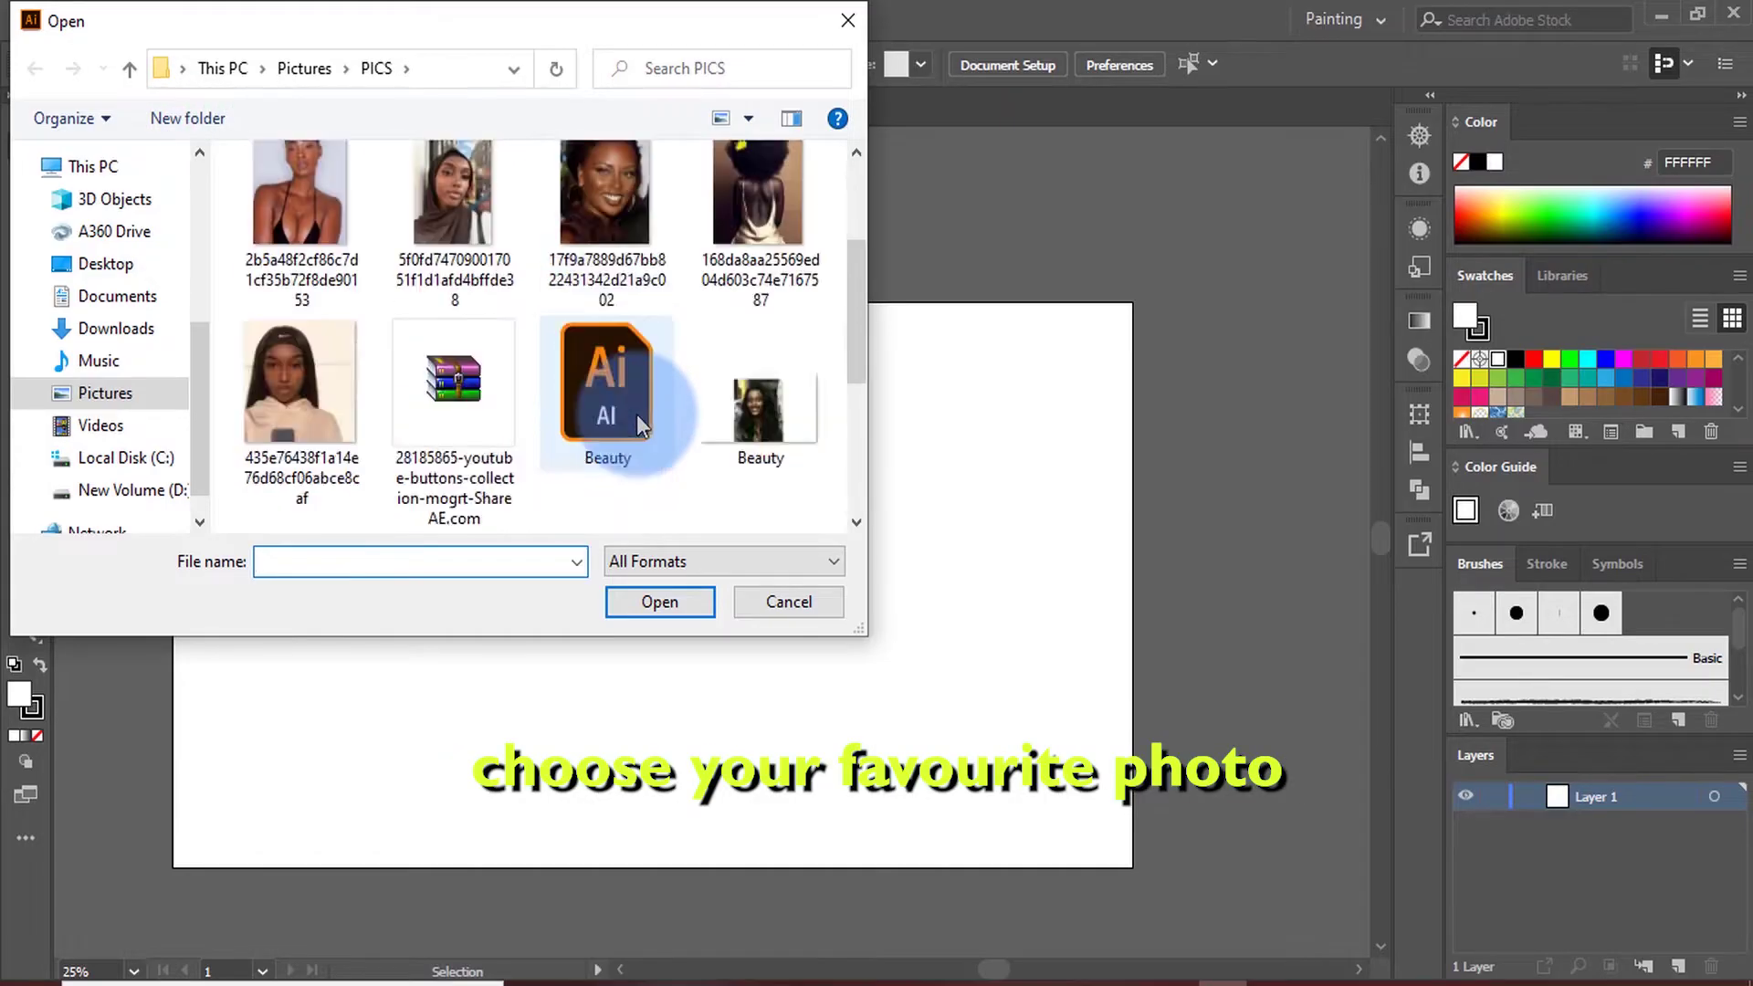
scroll(637, 415, "down", 2)
scroll(638, 415, "up", 2)
scroll(644, 413, "up", 3)
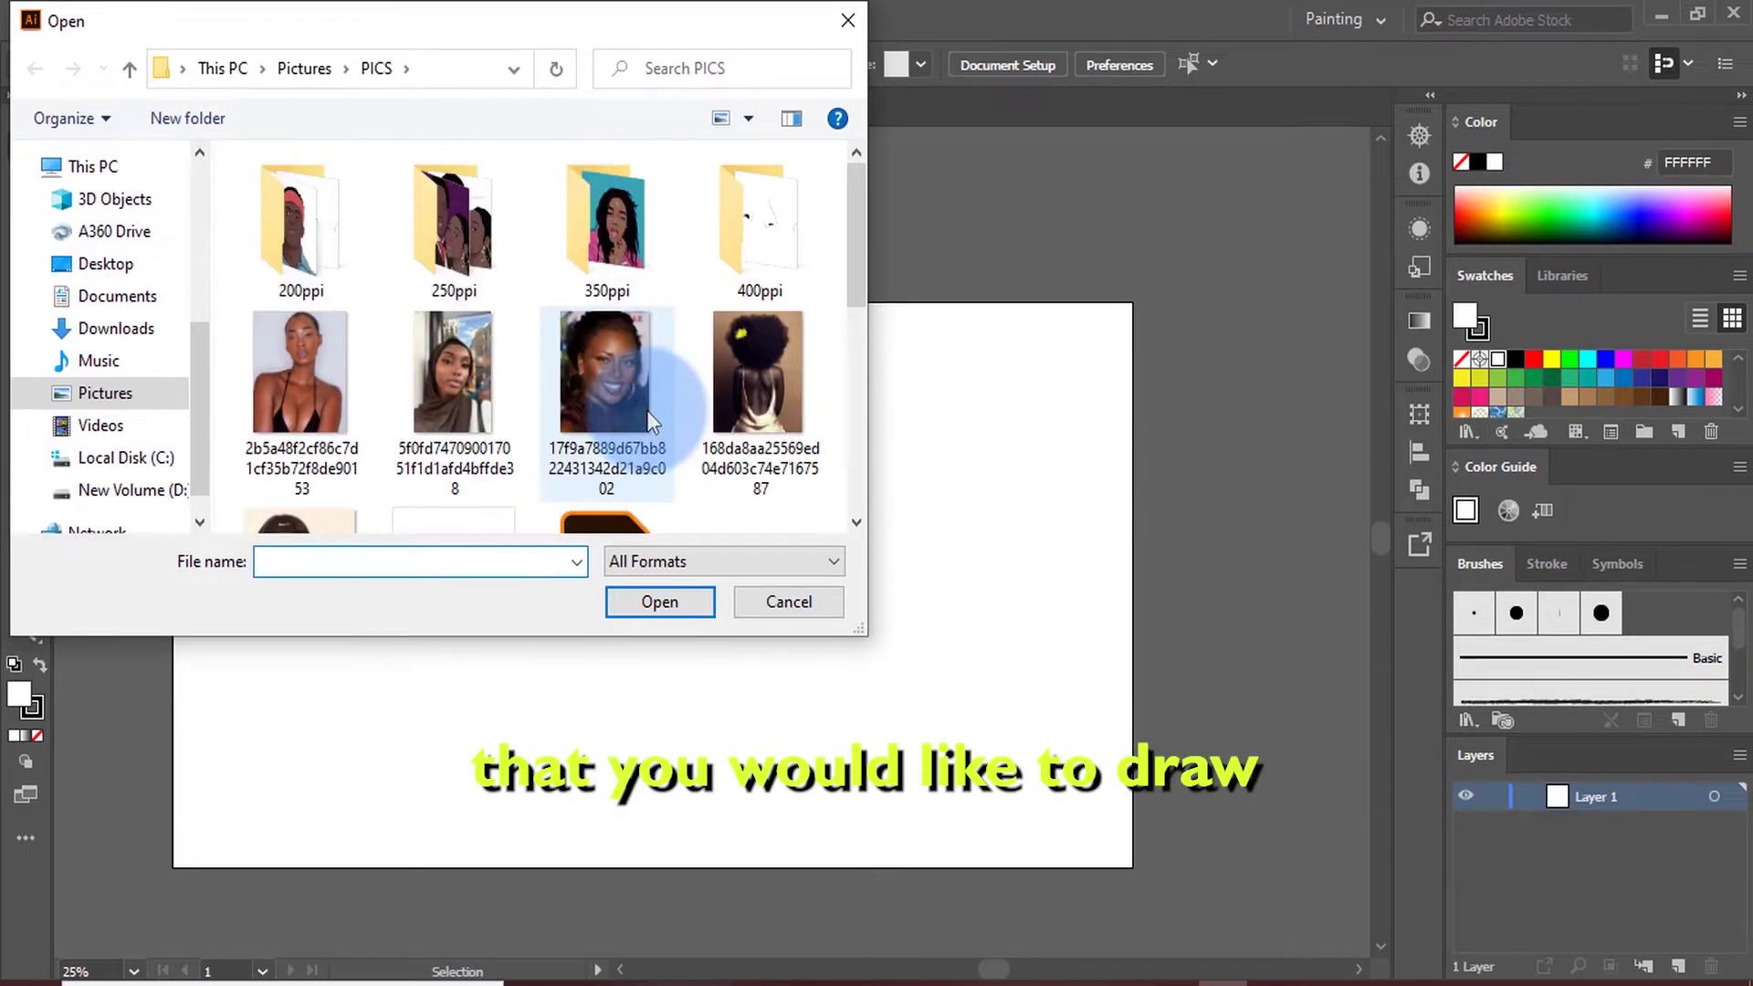
scroll(646, 409, "down", 2)
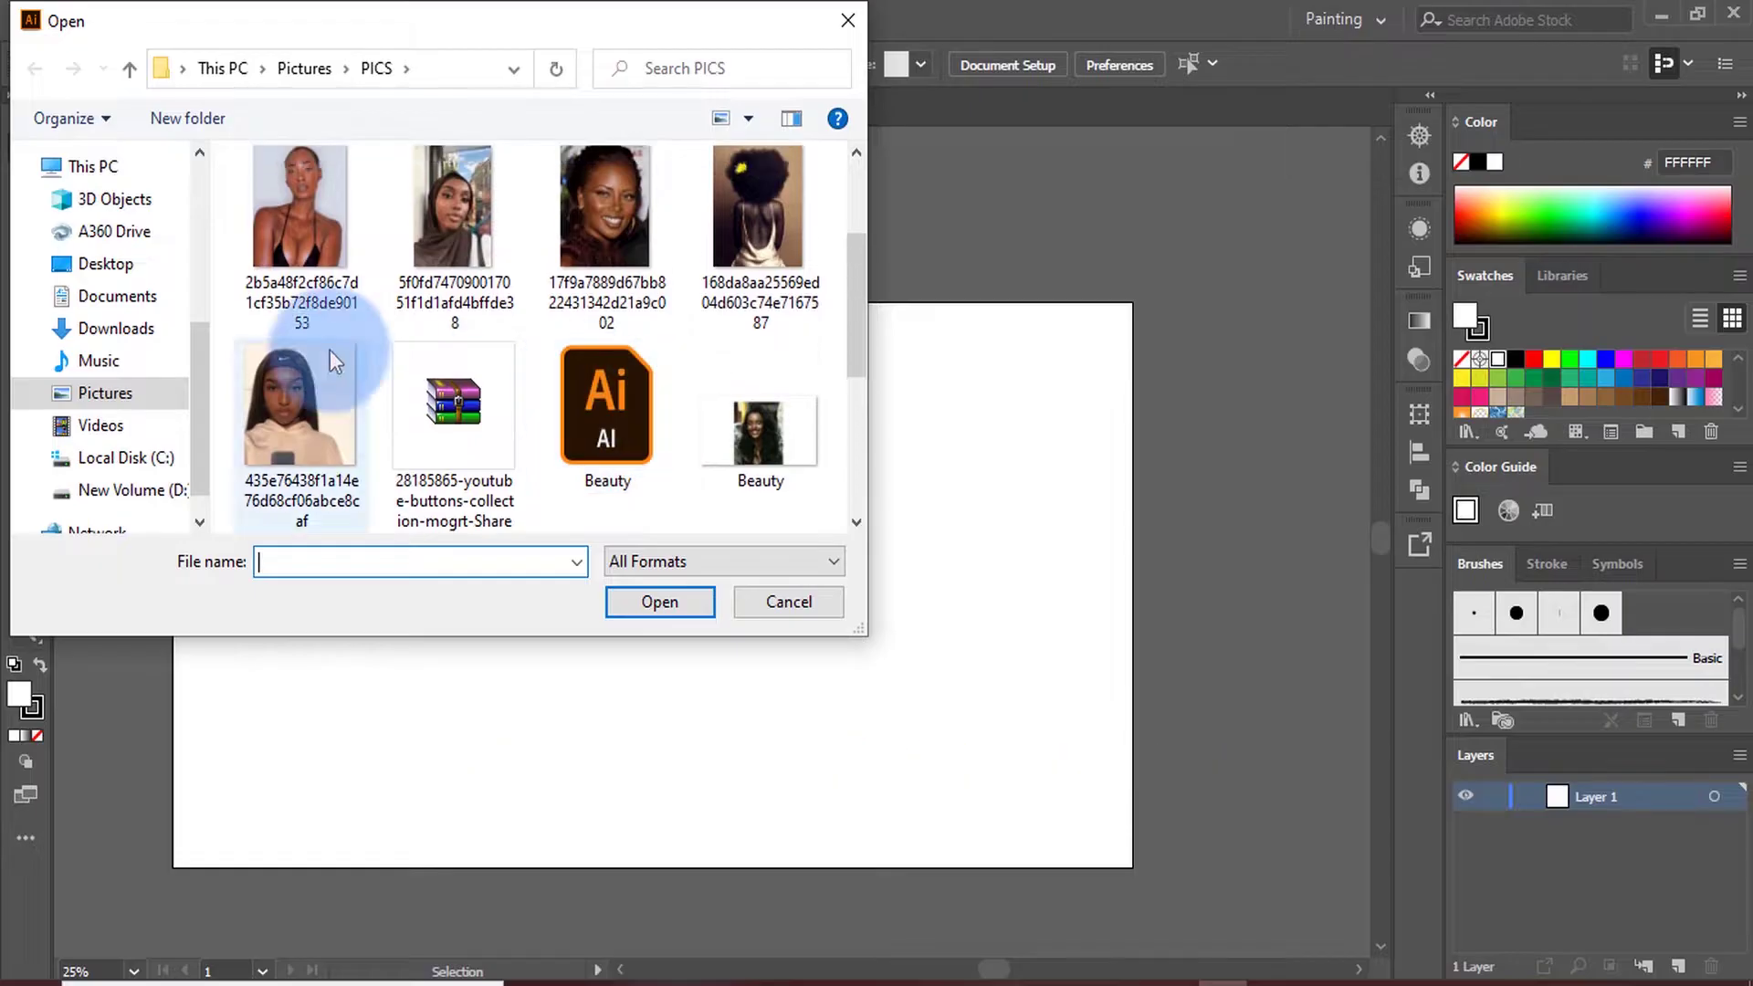
left_click(101, 361)
left_click(102, 392)
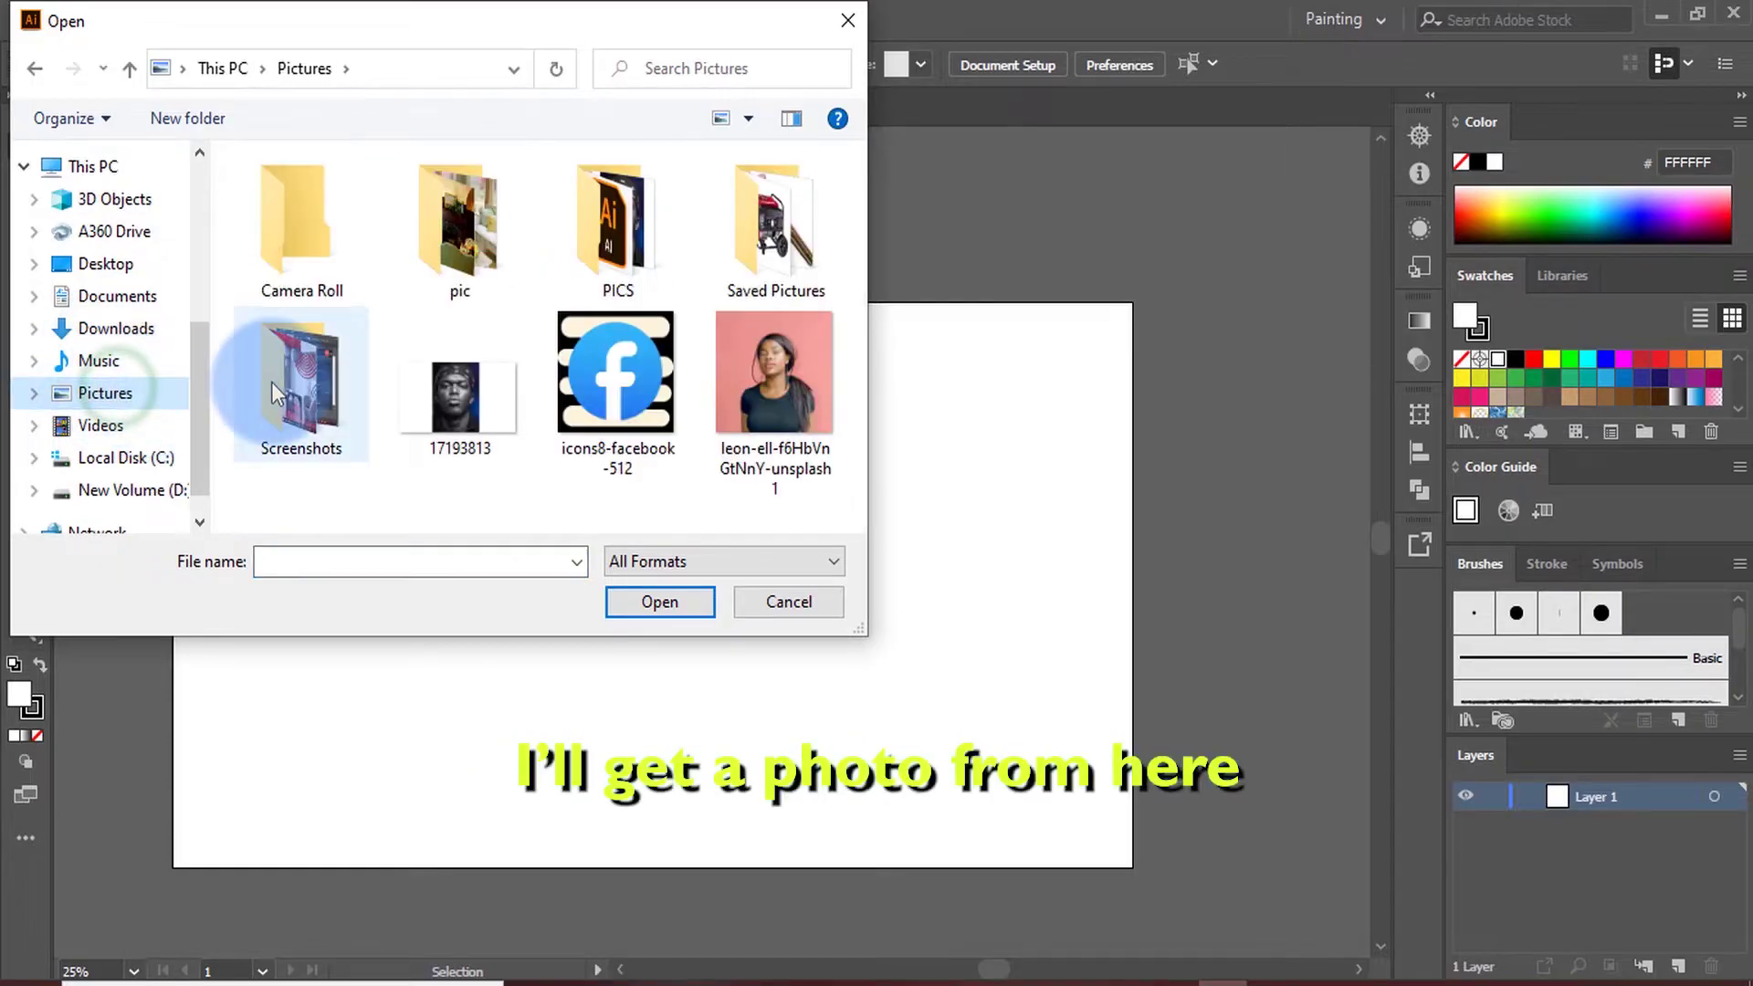
left_click(652, 610)
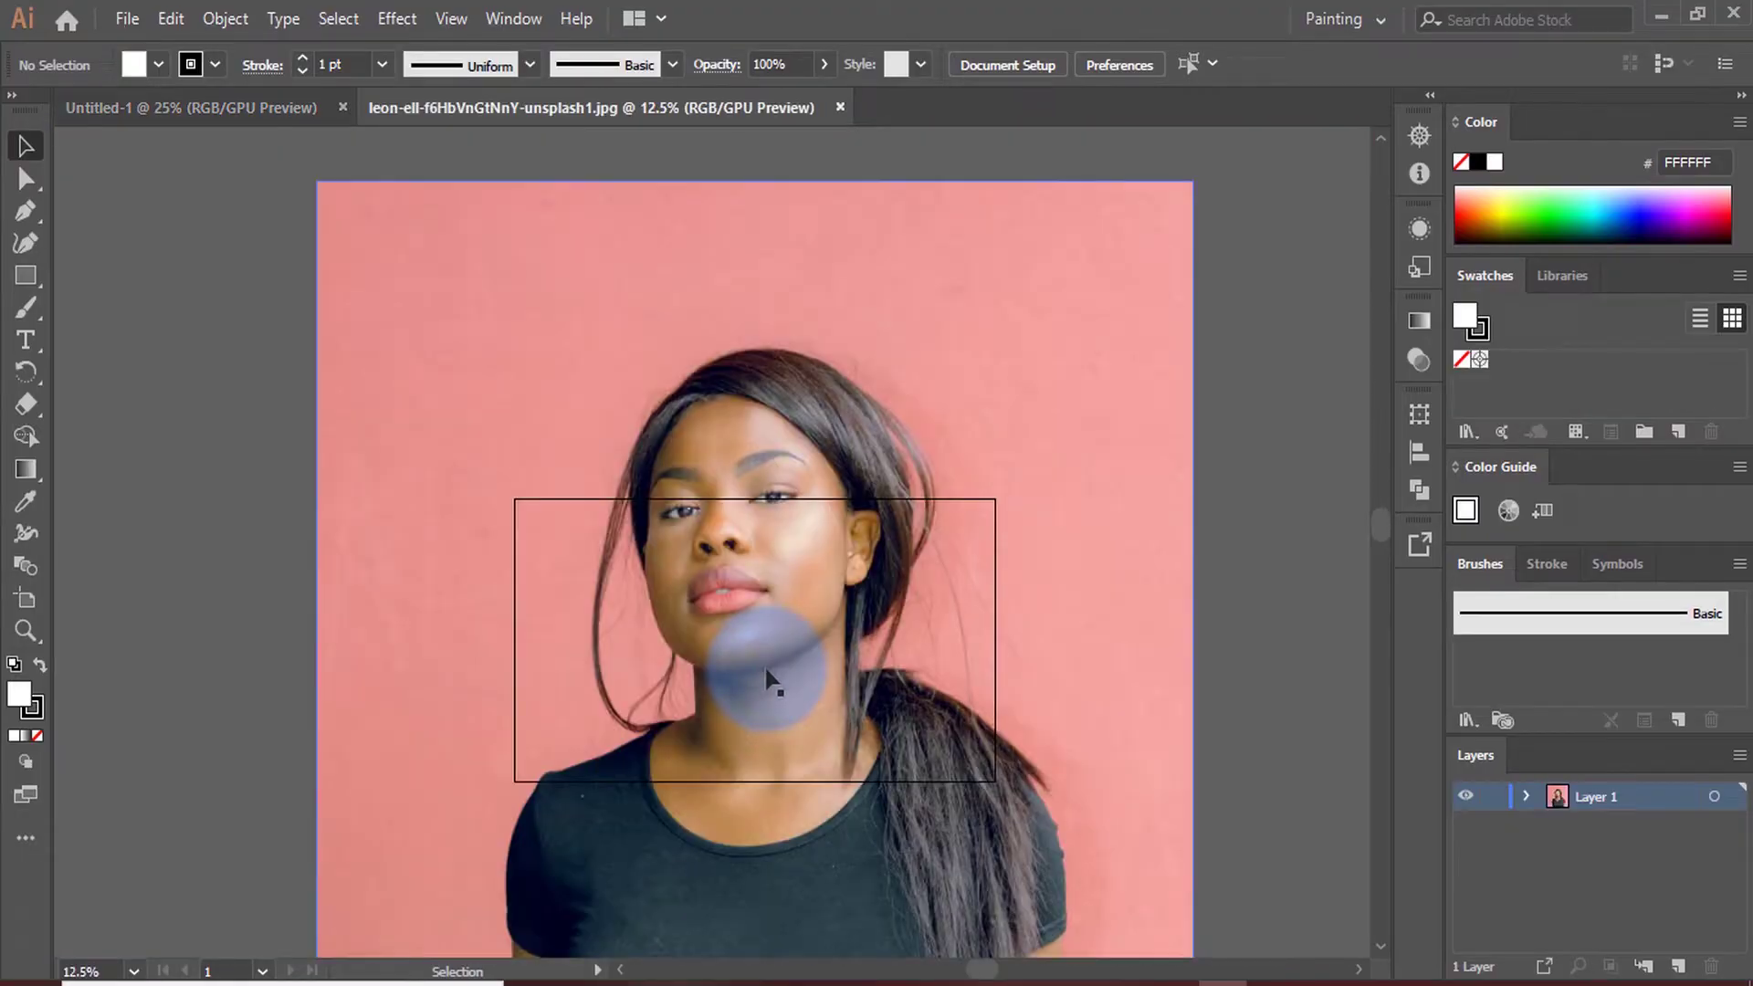
Scale the portrait down to the artboard's height and nudge its bottom edge onto the artboard's bottom
left_click(848, 586)
scroll(740, 630, "down", 2)
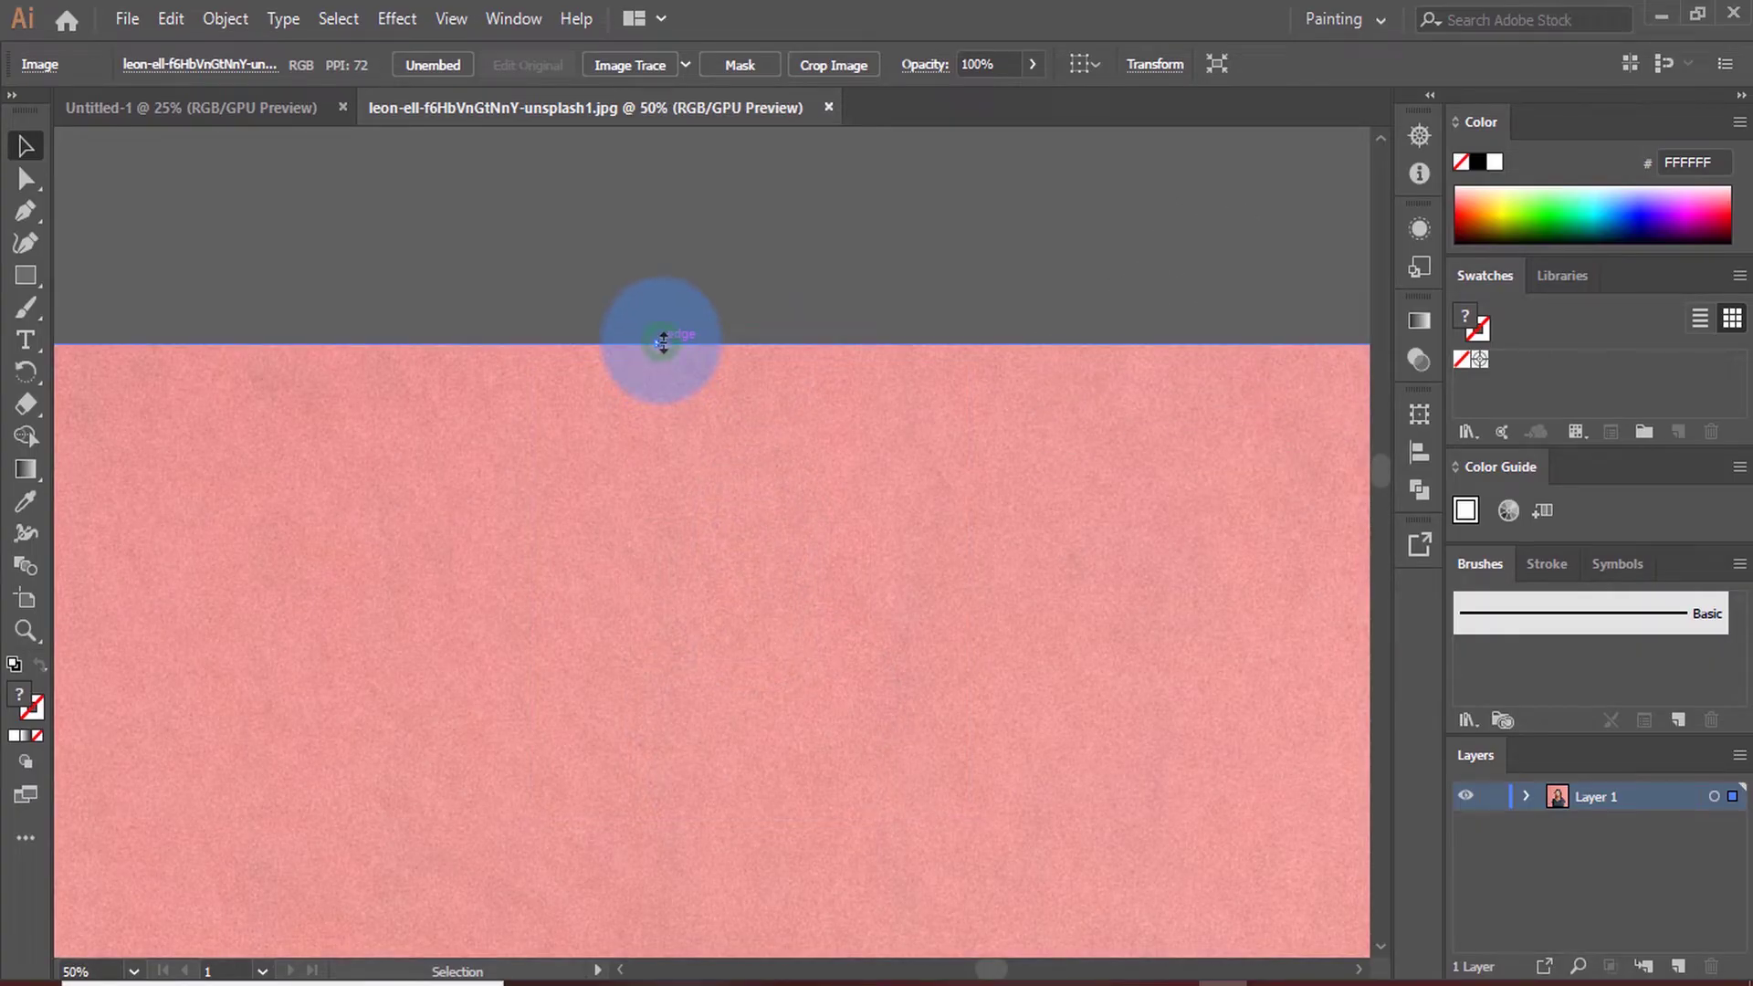
left_click_drag(663, 342, 681, 907)
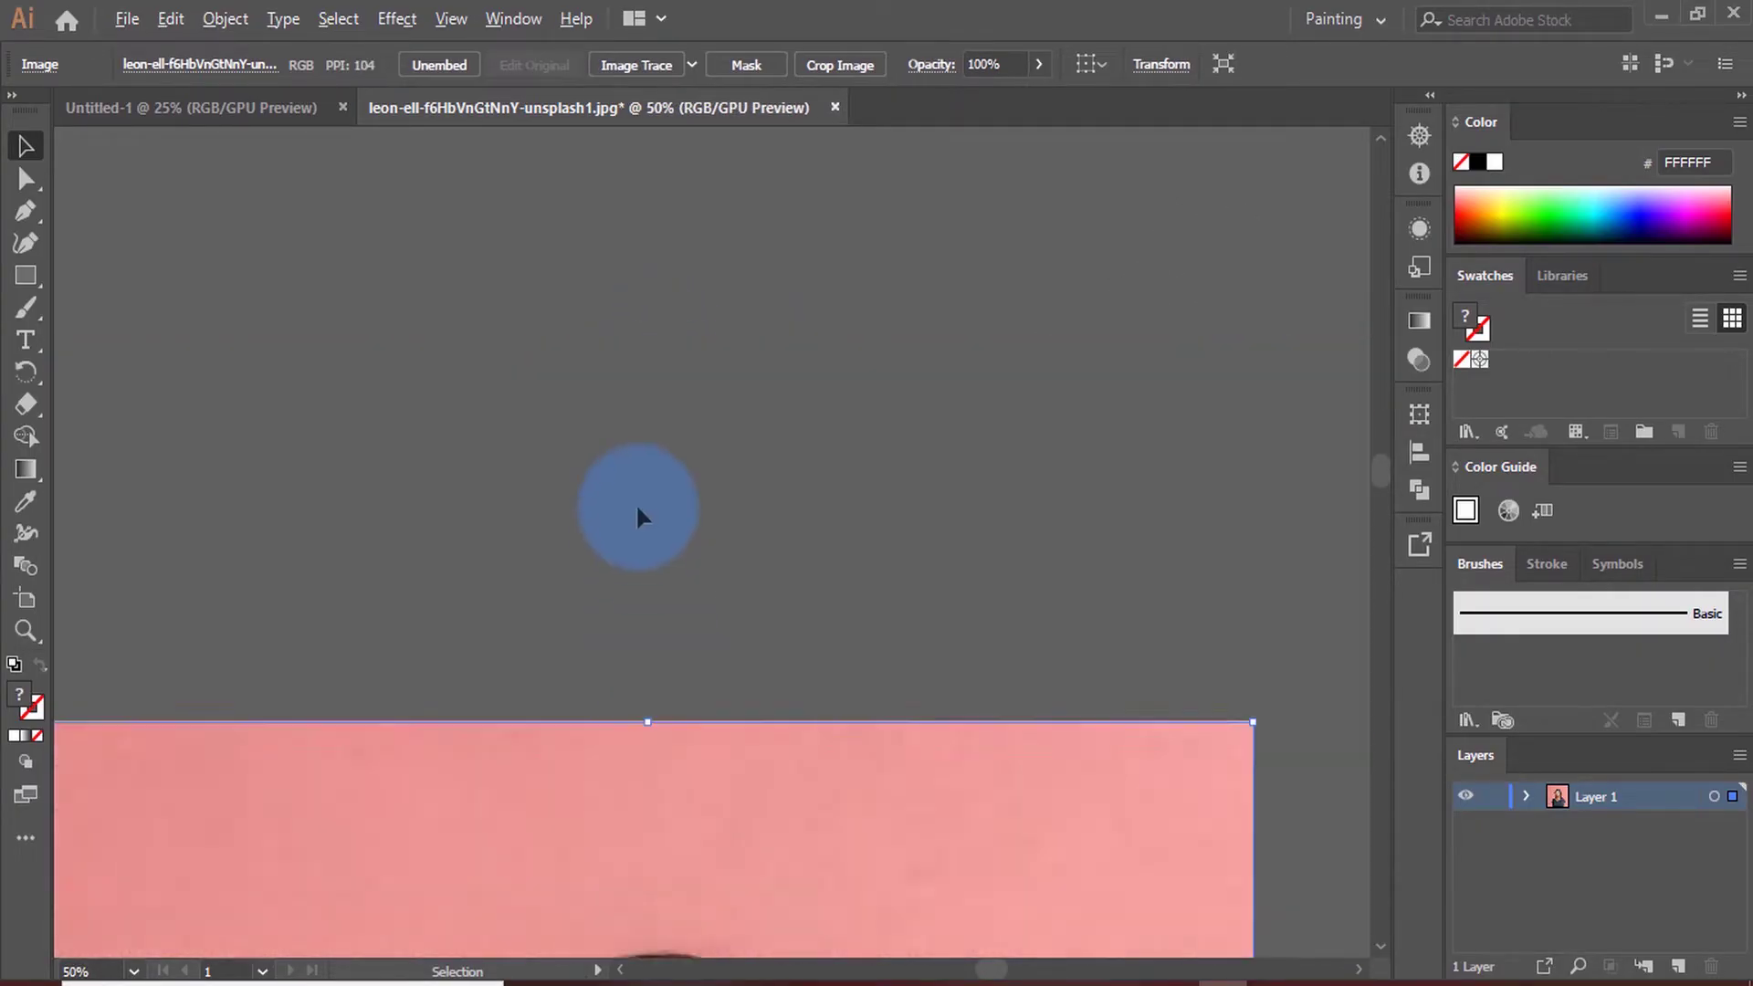
scroll(642, 666, "up", 3)
left_click_drag(653, 205, 638, 598)
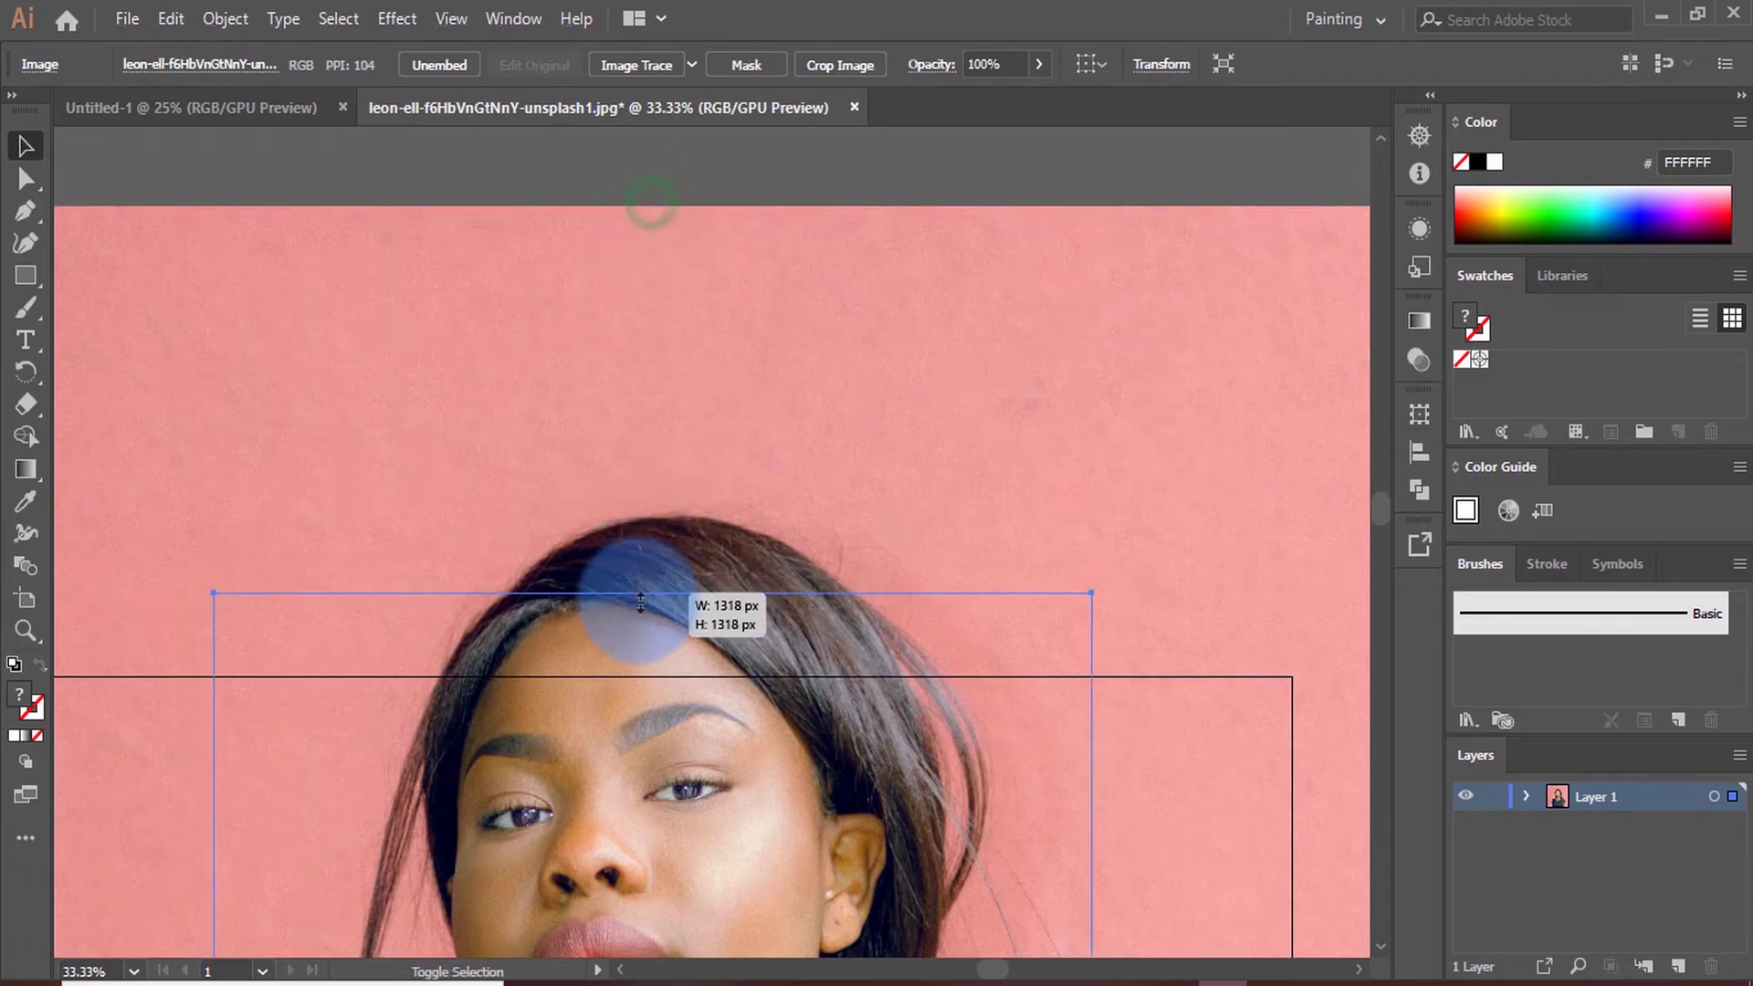
scroll(786, 548, "down", 1)
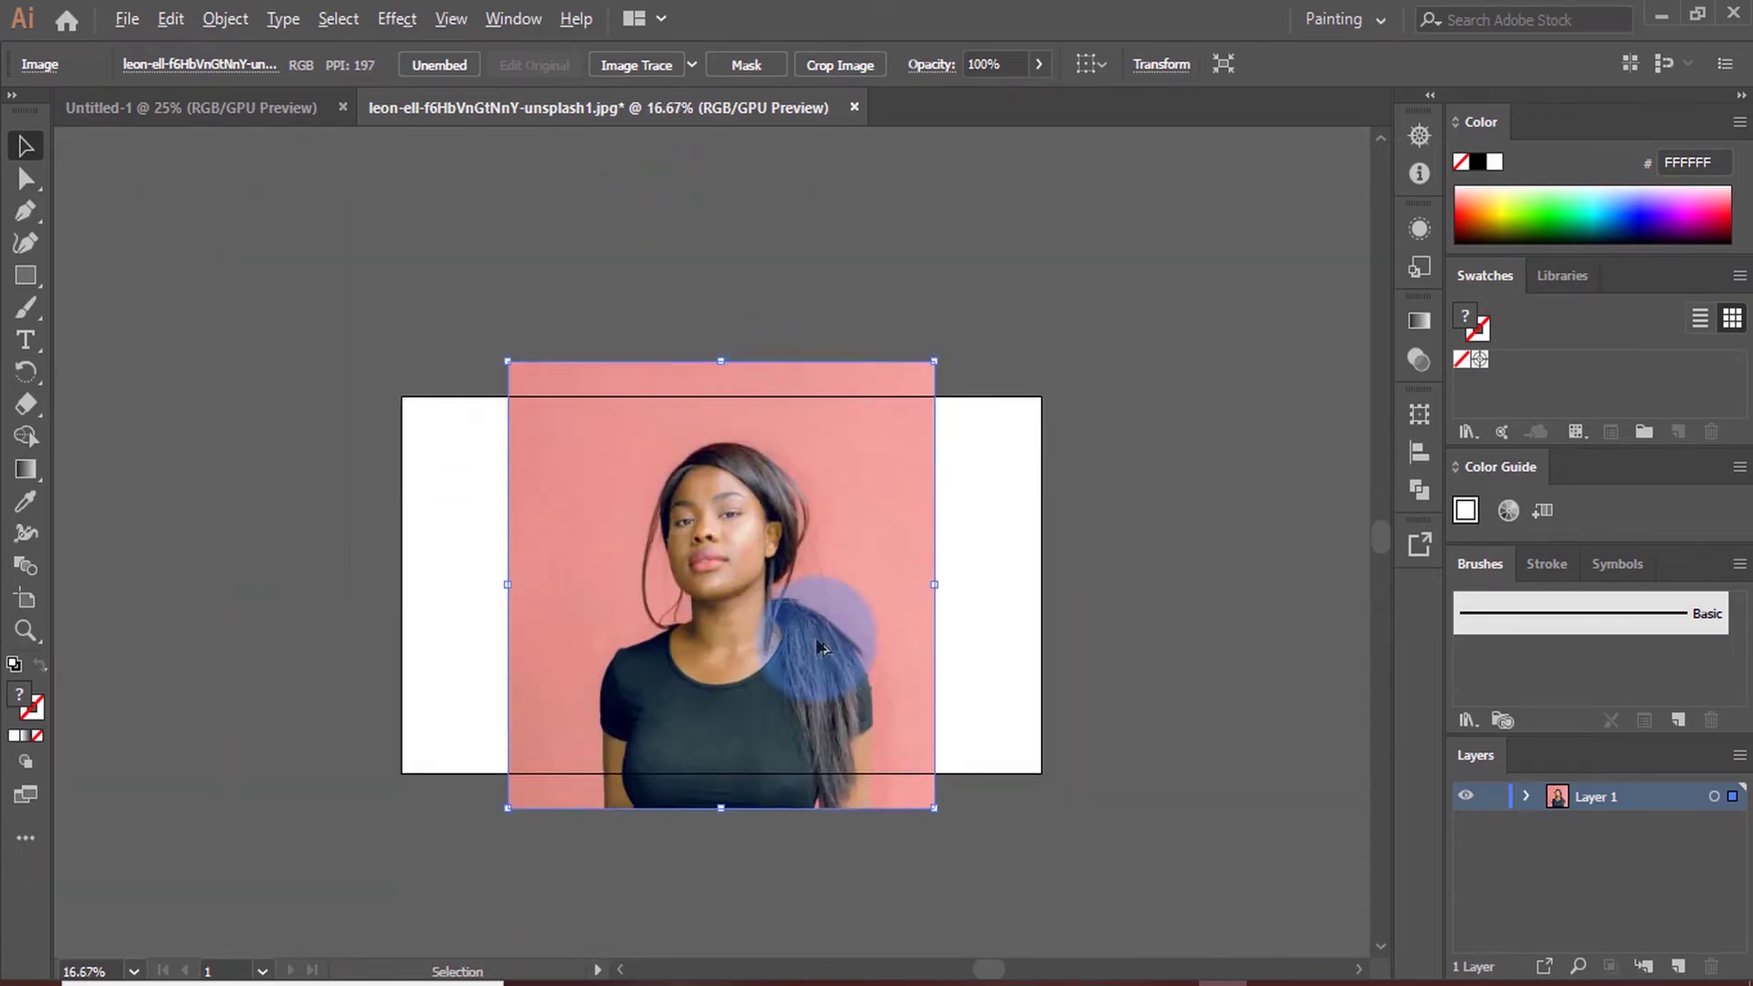
scroll(774, 704, "up", 1)
mouse_move(677, 223)
left_mouse_down()
mouse_move(676, 274)
mouse_move(649, 252)
left_mouse_up()
scroll(742, 543, "up", 1)
scroll(646, 274, "up", 1)
scroll(677, 336, "down", 1)
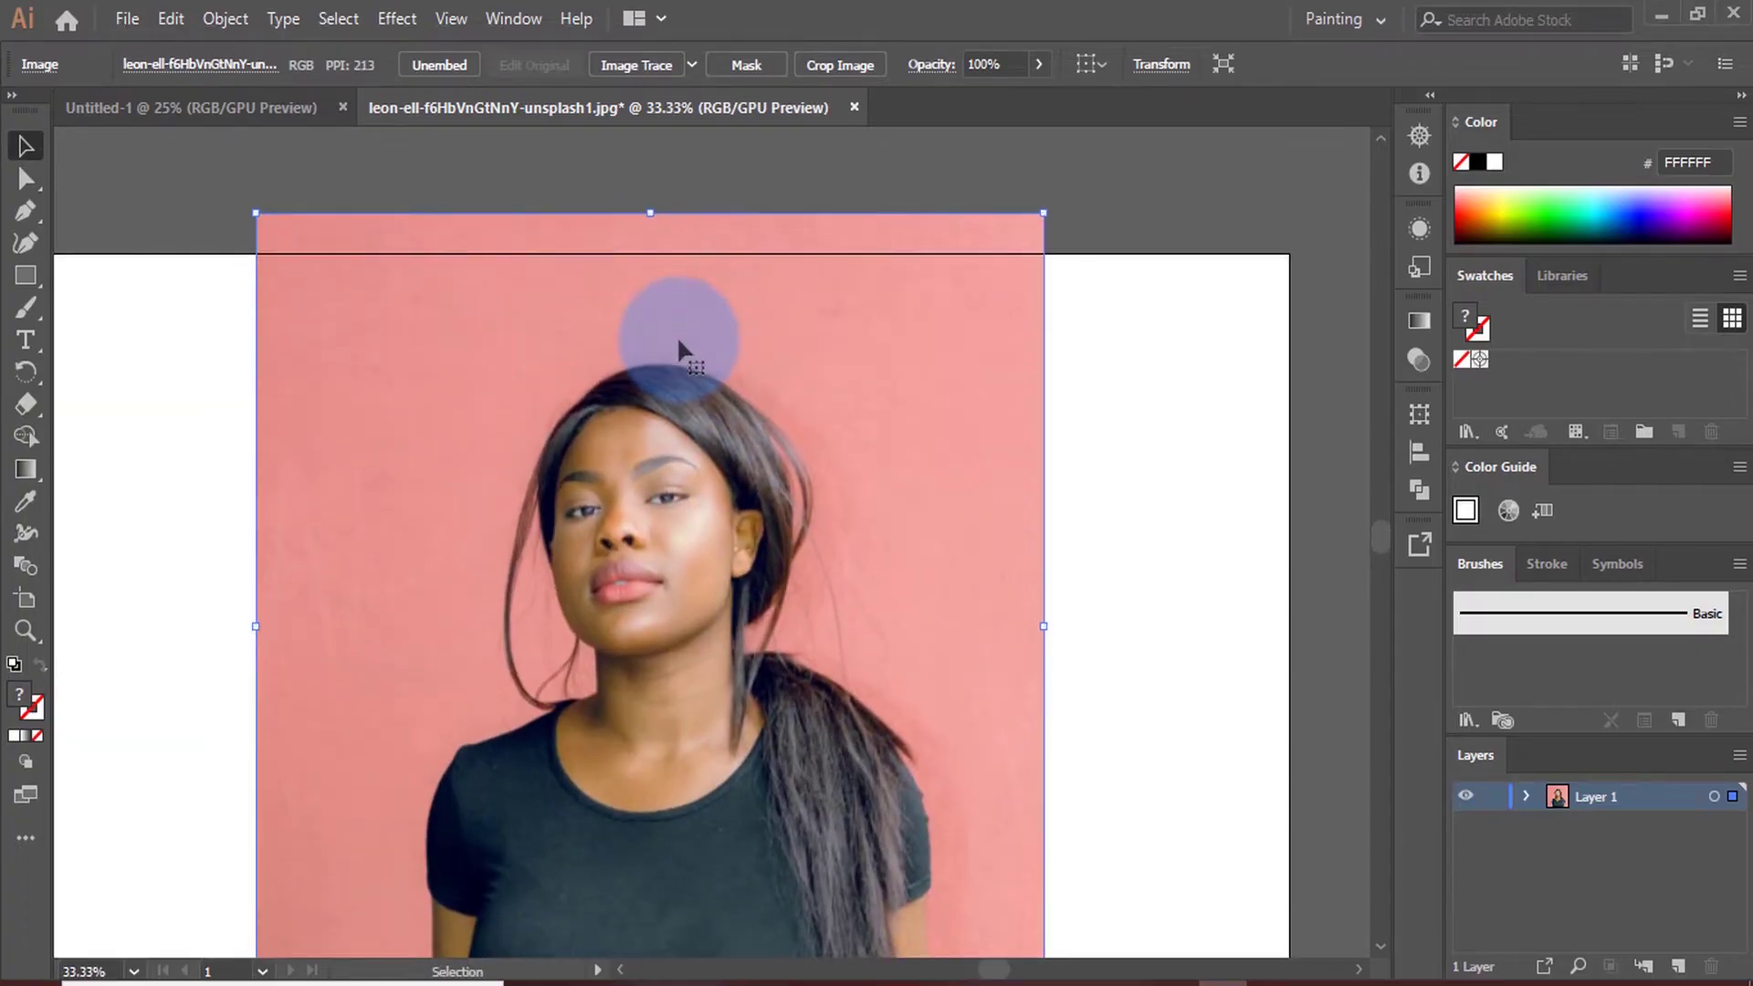
scroll(685, 365, "down", 5)
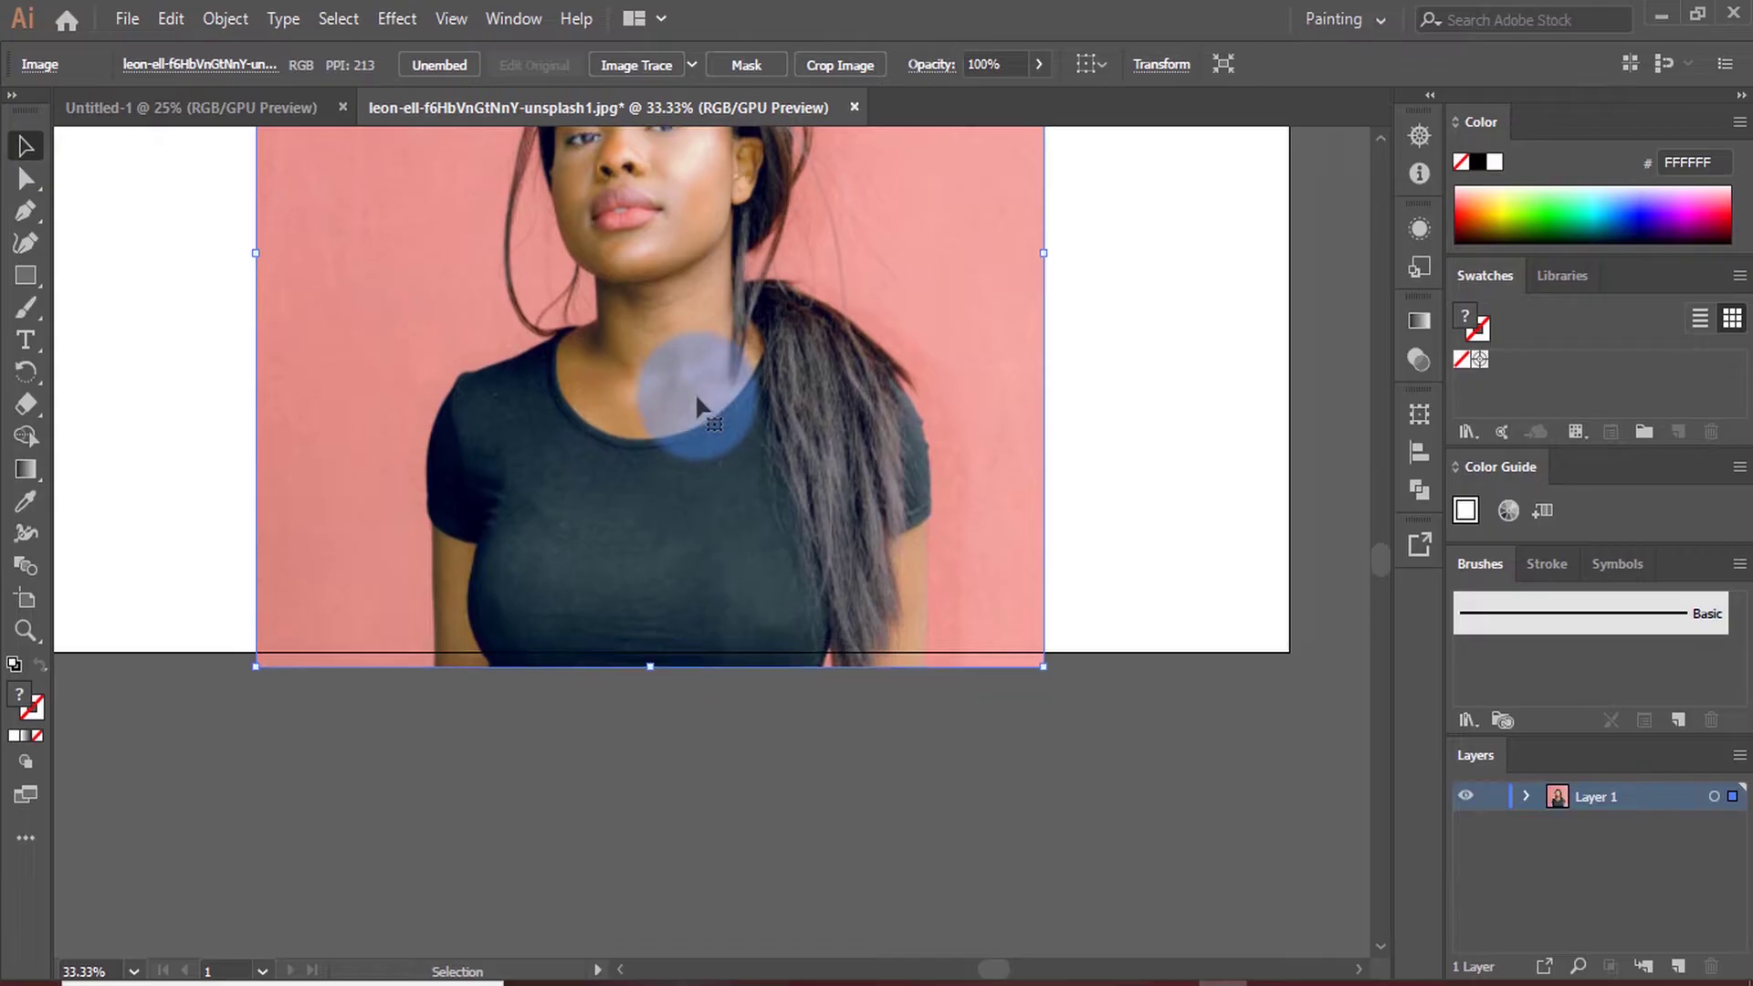
key("shift+Up")
key("shift+Up")
key("shift+Up")
Deselect the photo and zoom in and out to inspect its detail
left_click(834, 718)
scroll(660, 321, "up", 2)
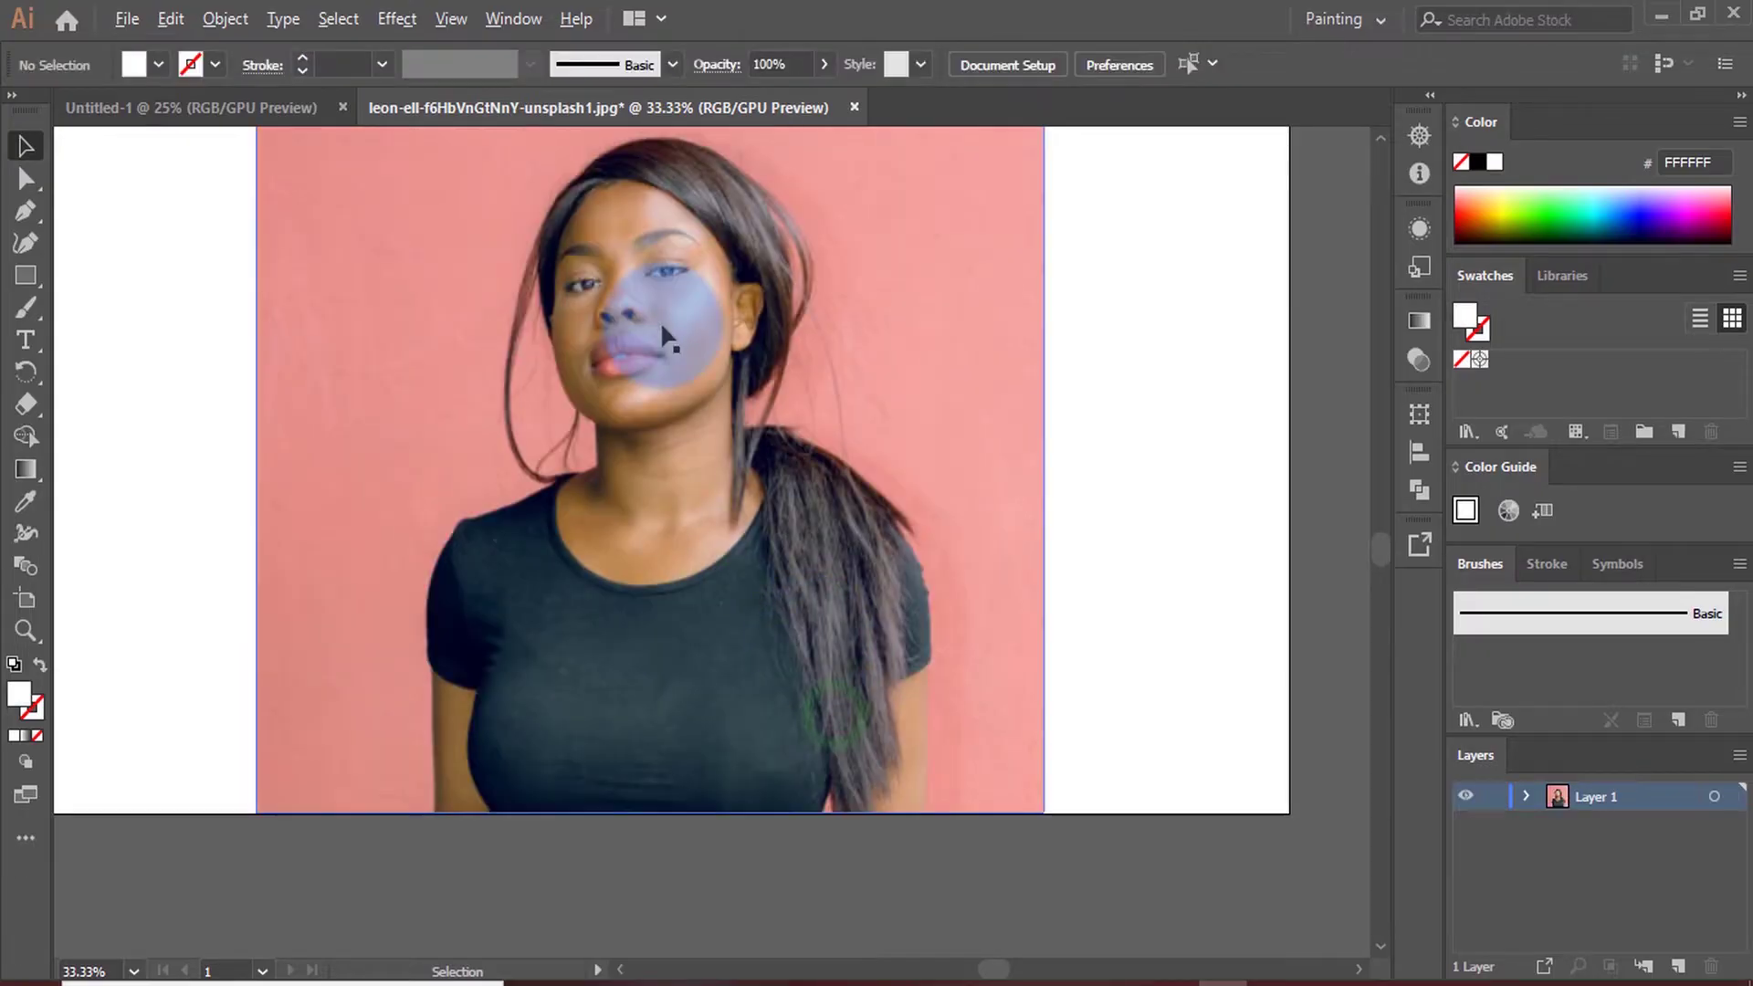
scroll(763, 372, "down", 1)
scroll(667, 356, "up", 2)
scroll(628, 422, "up", 5)
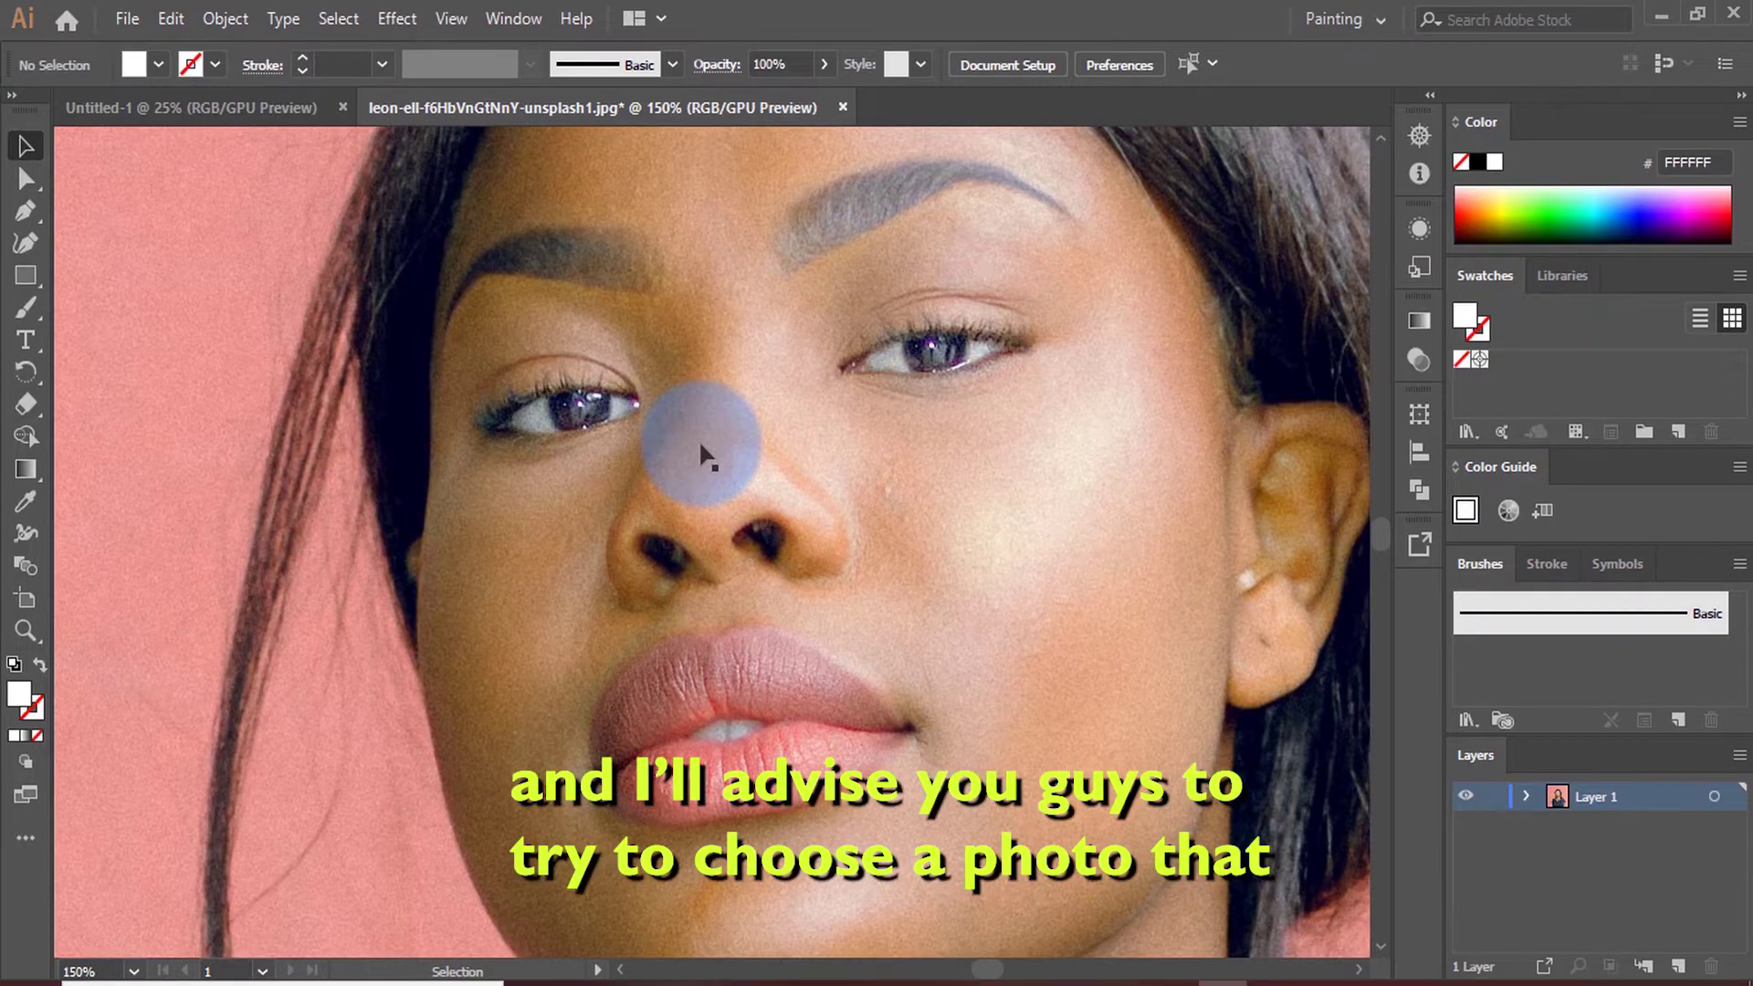
scroll(698, 440, "up", 1)
scroll(672, 448, "up", 1)
scroll(674, 448, "up", 1)
scroll(820, 406, "down", 1)
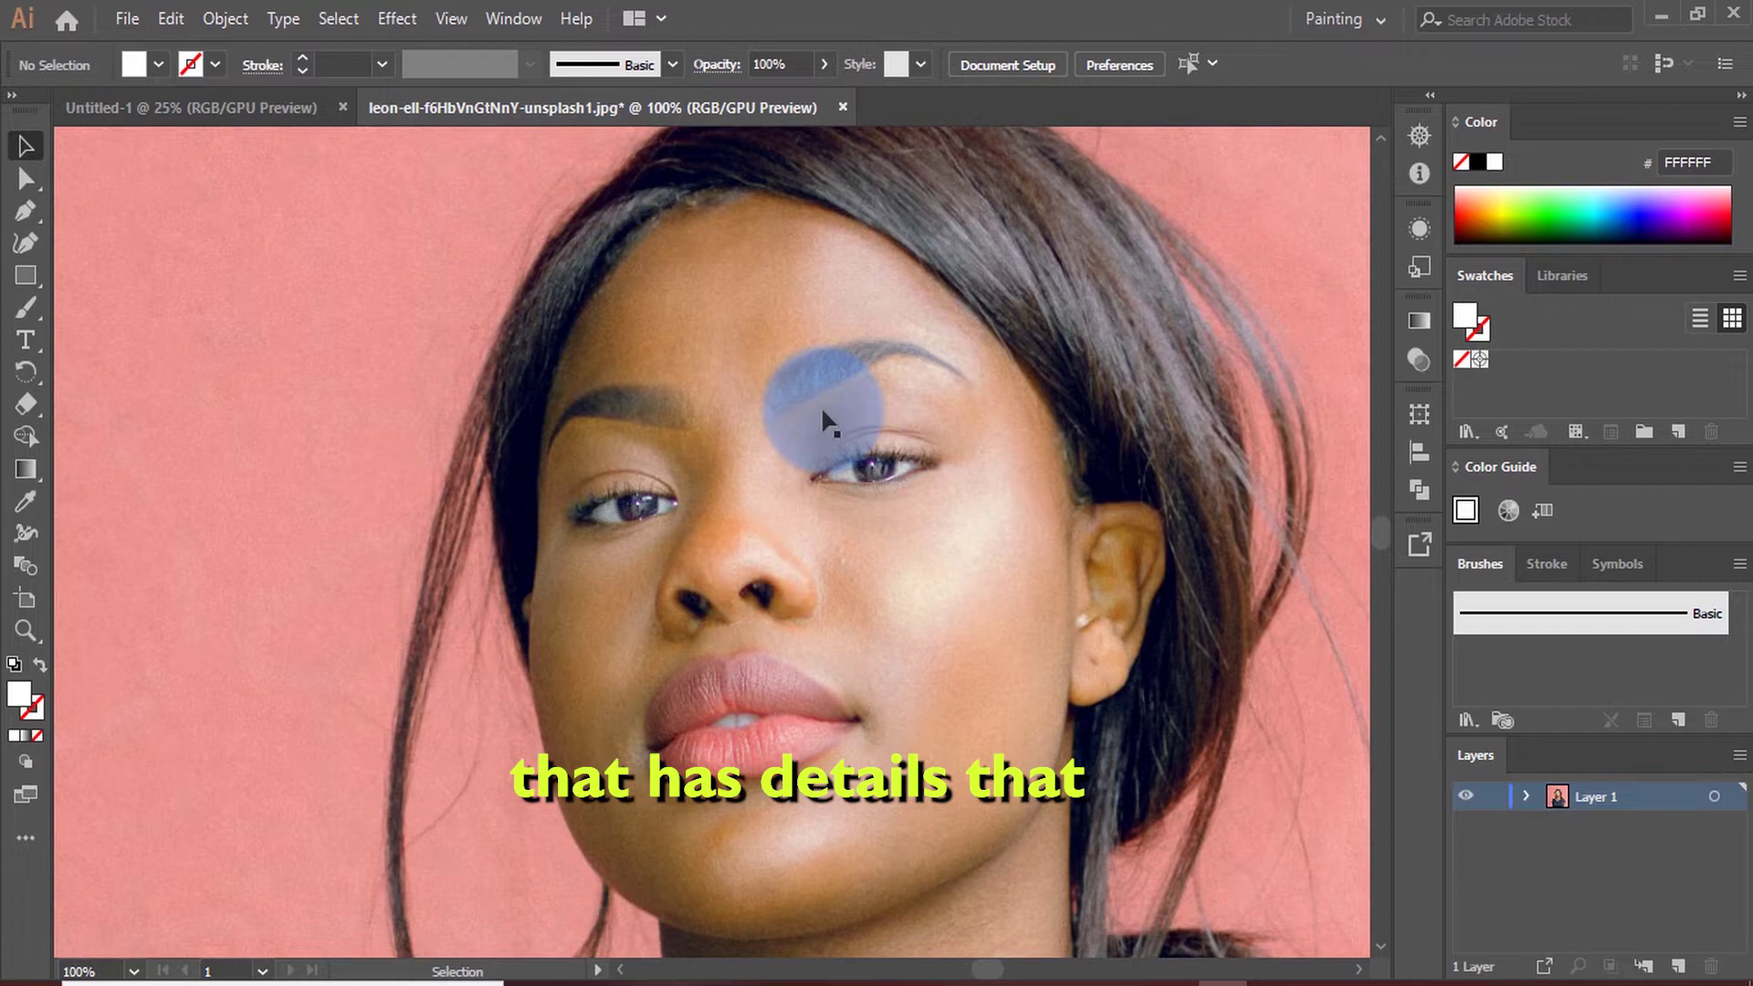
scroll(895, 385, "up", 2)
scroll(862, 408, "down", 2)
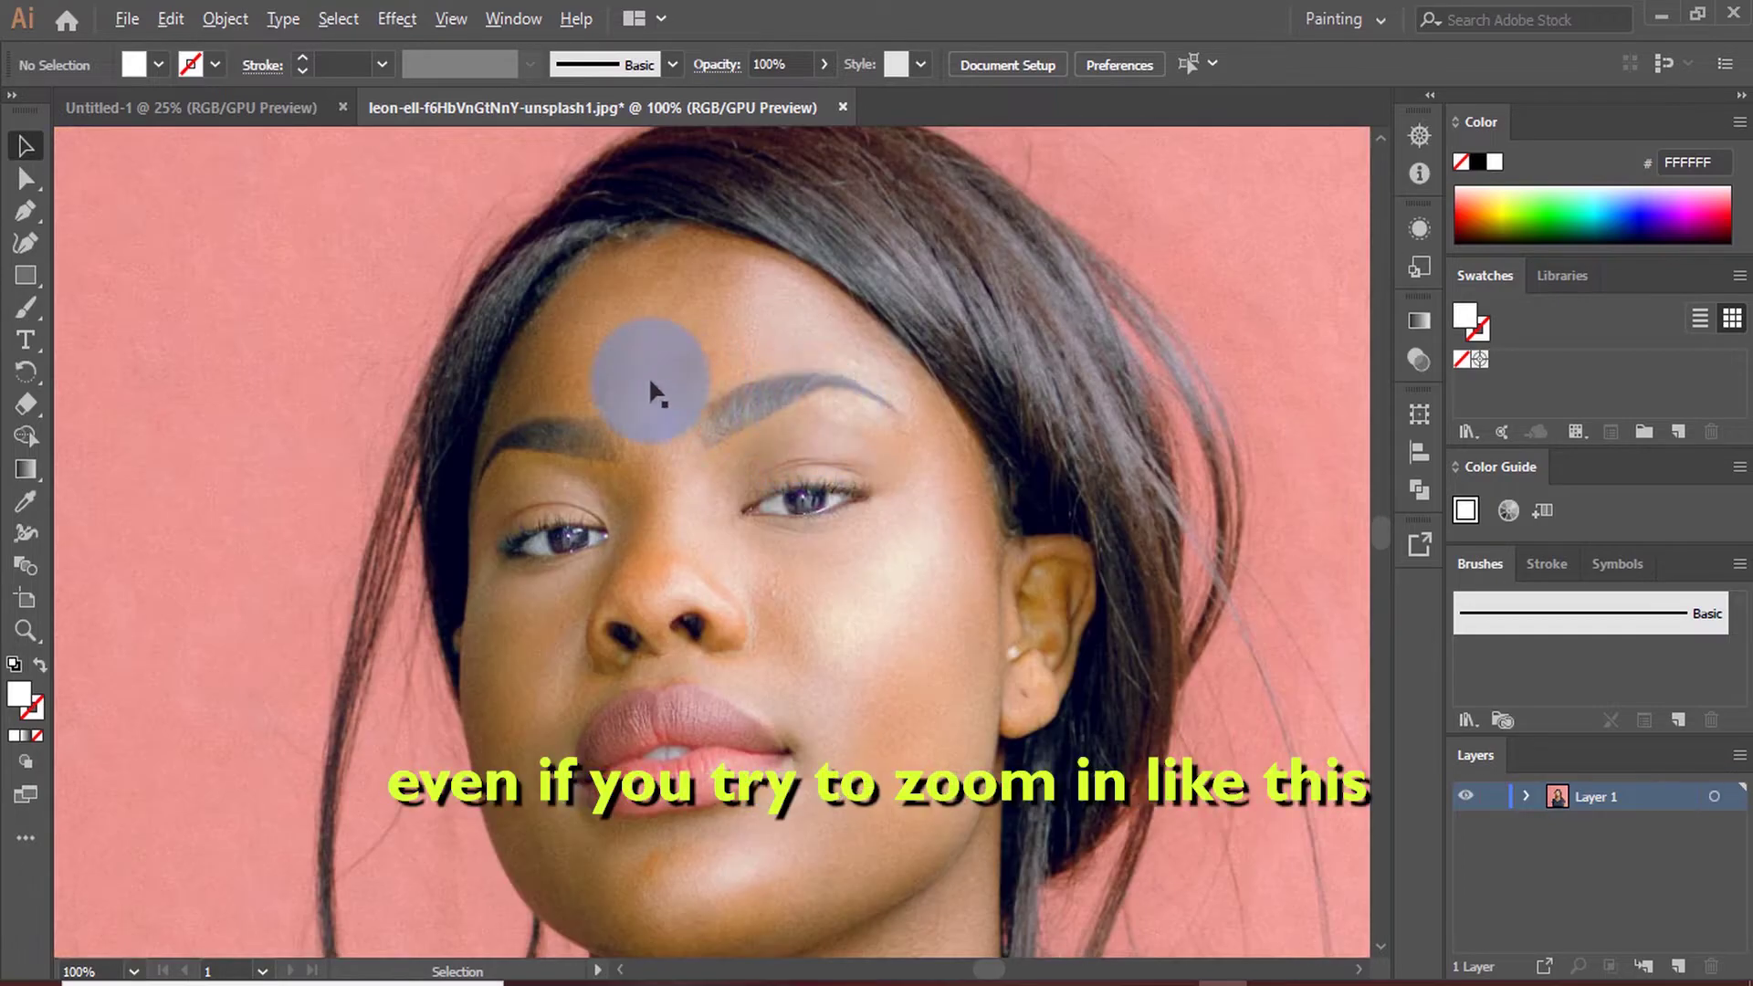
scroll(648, 376, "up", 3)
scroll(663, 418, "down", 3)
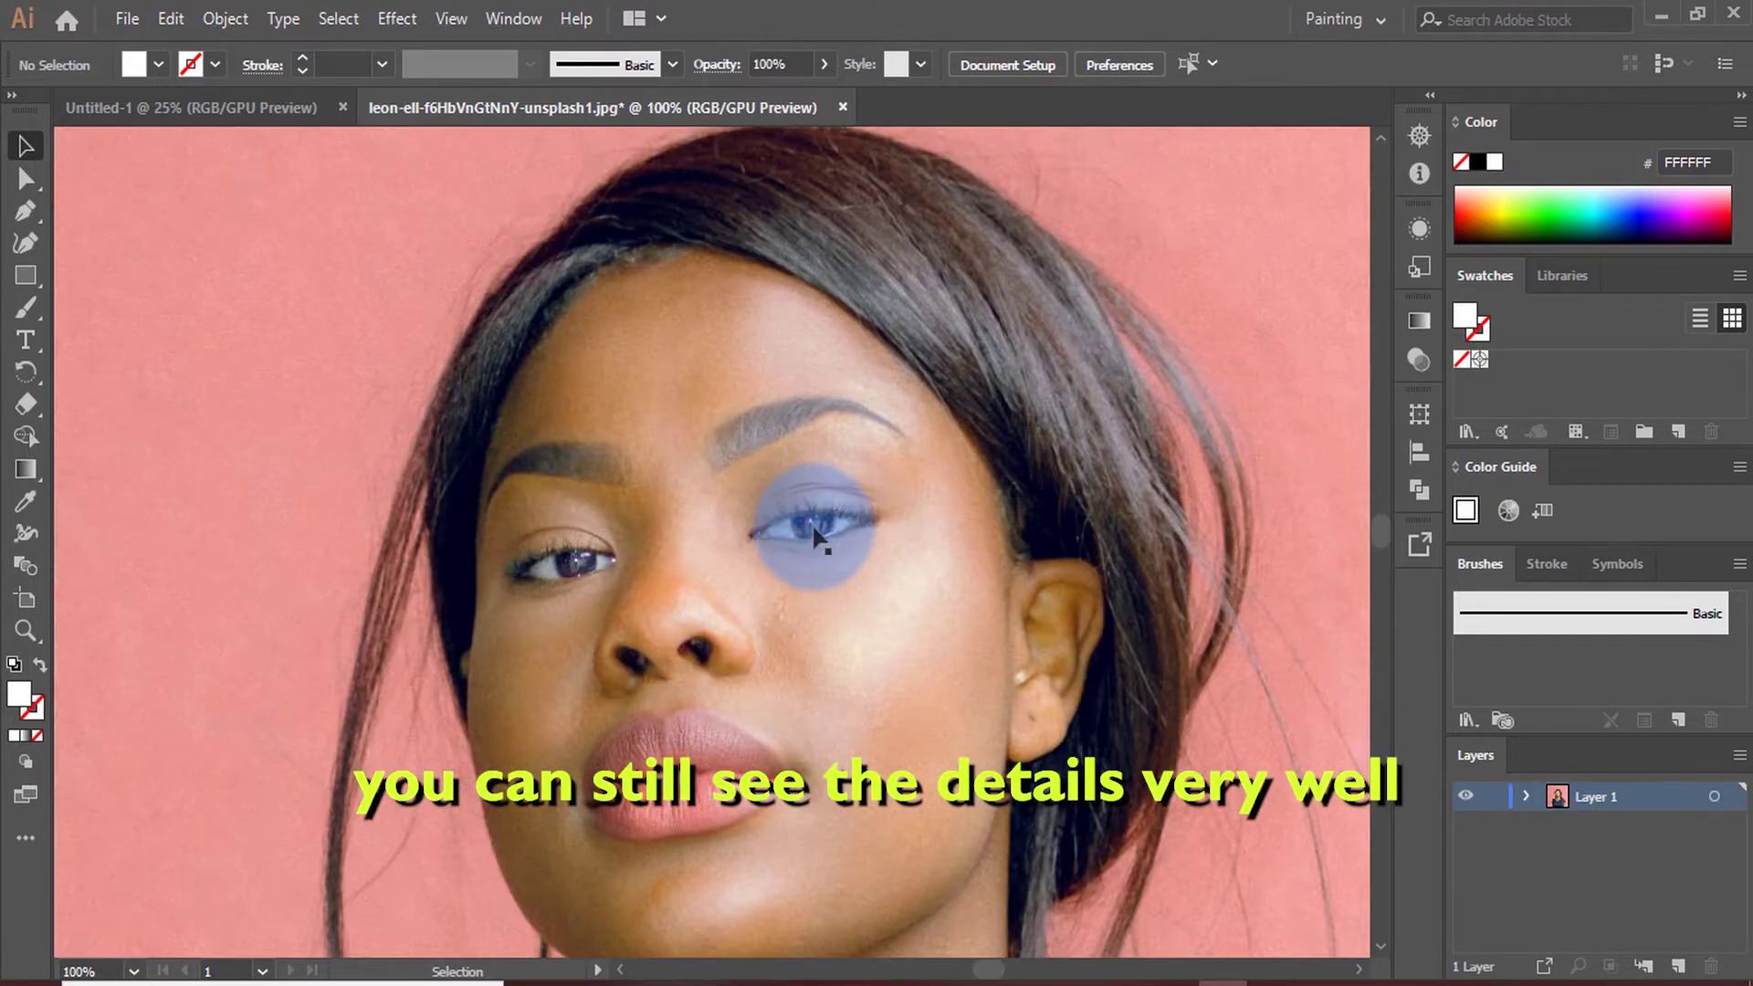
scroll(941, 525, "up", 3)
scroll(743, 391, "down", 2)
scroll(853, 376, "down", 1)
scroll(698, 630, "up", 1)
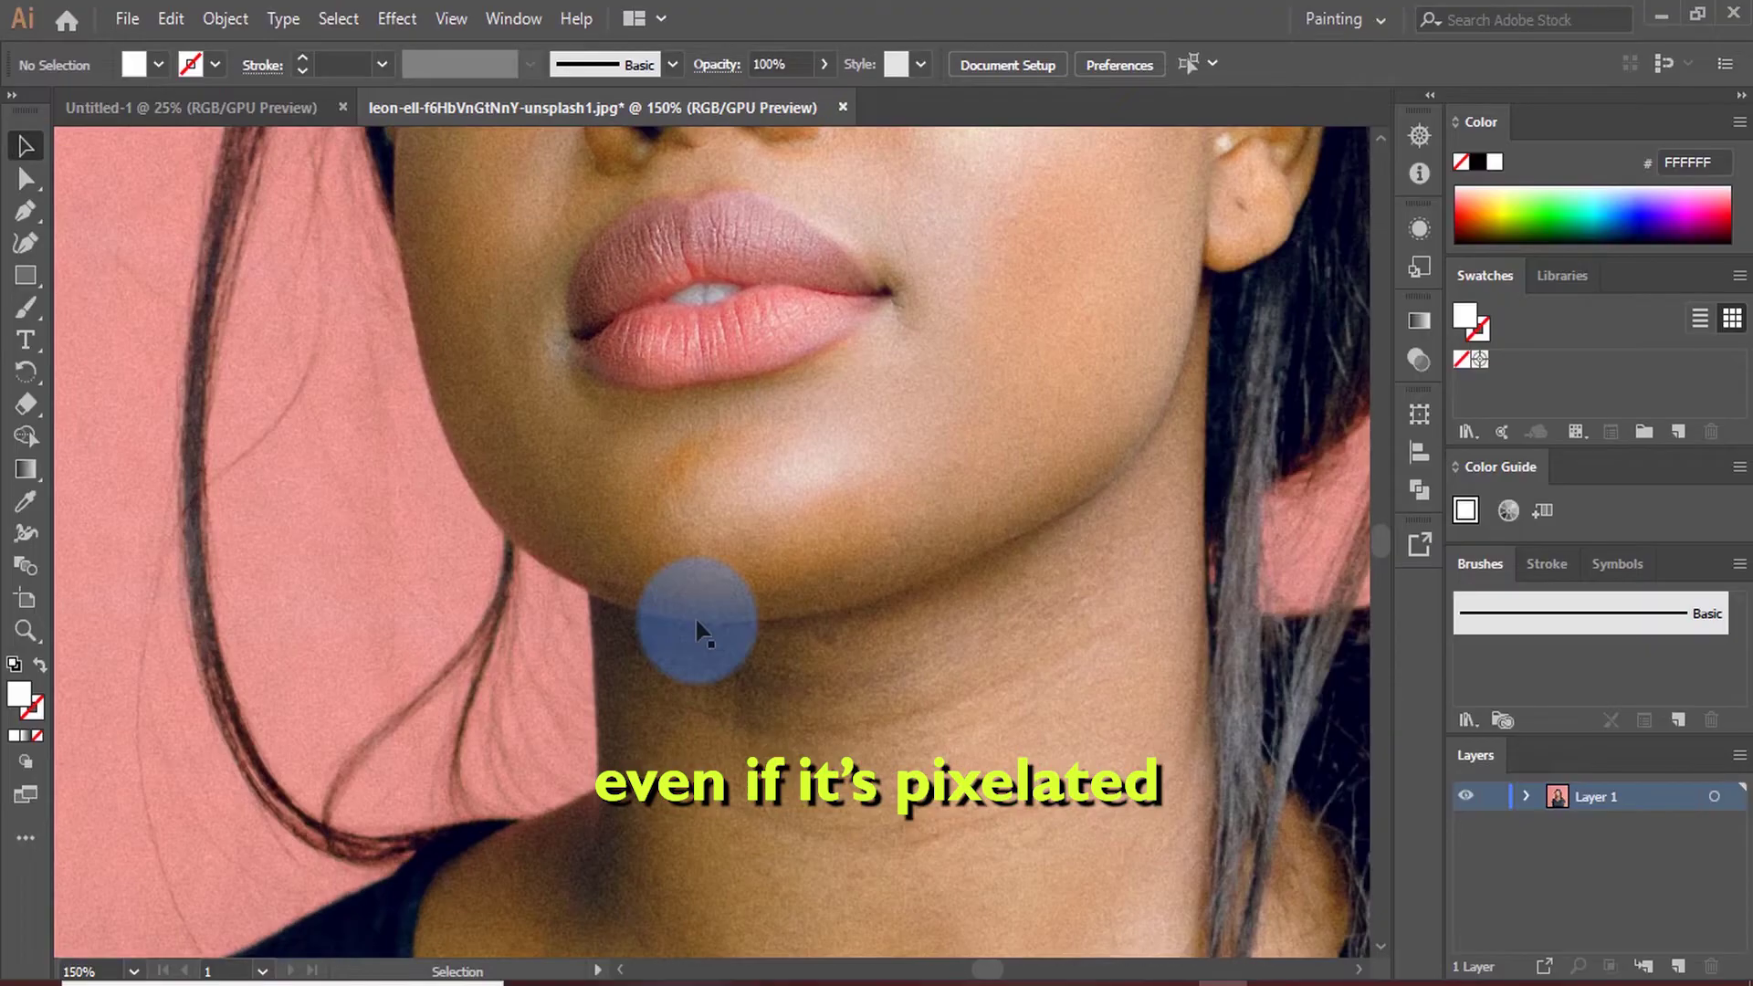
scroll(709, 637, "up", 3)
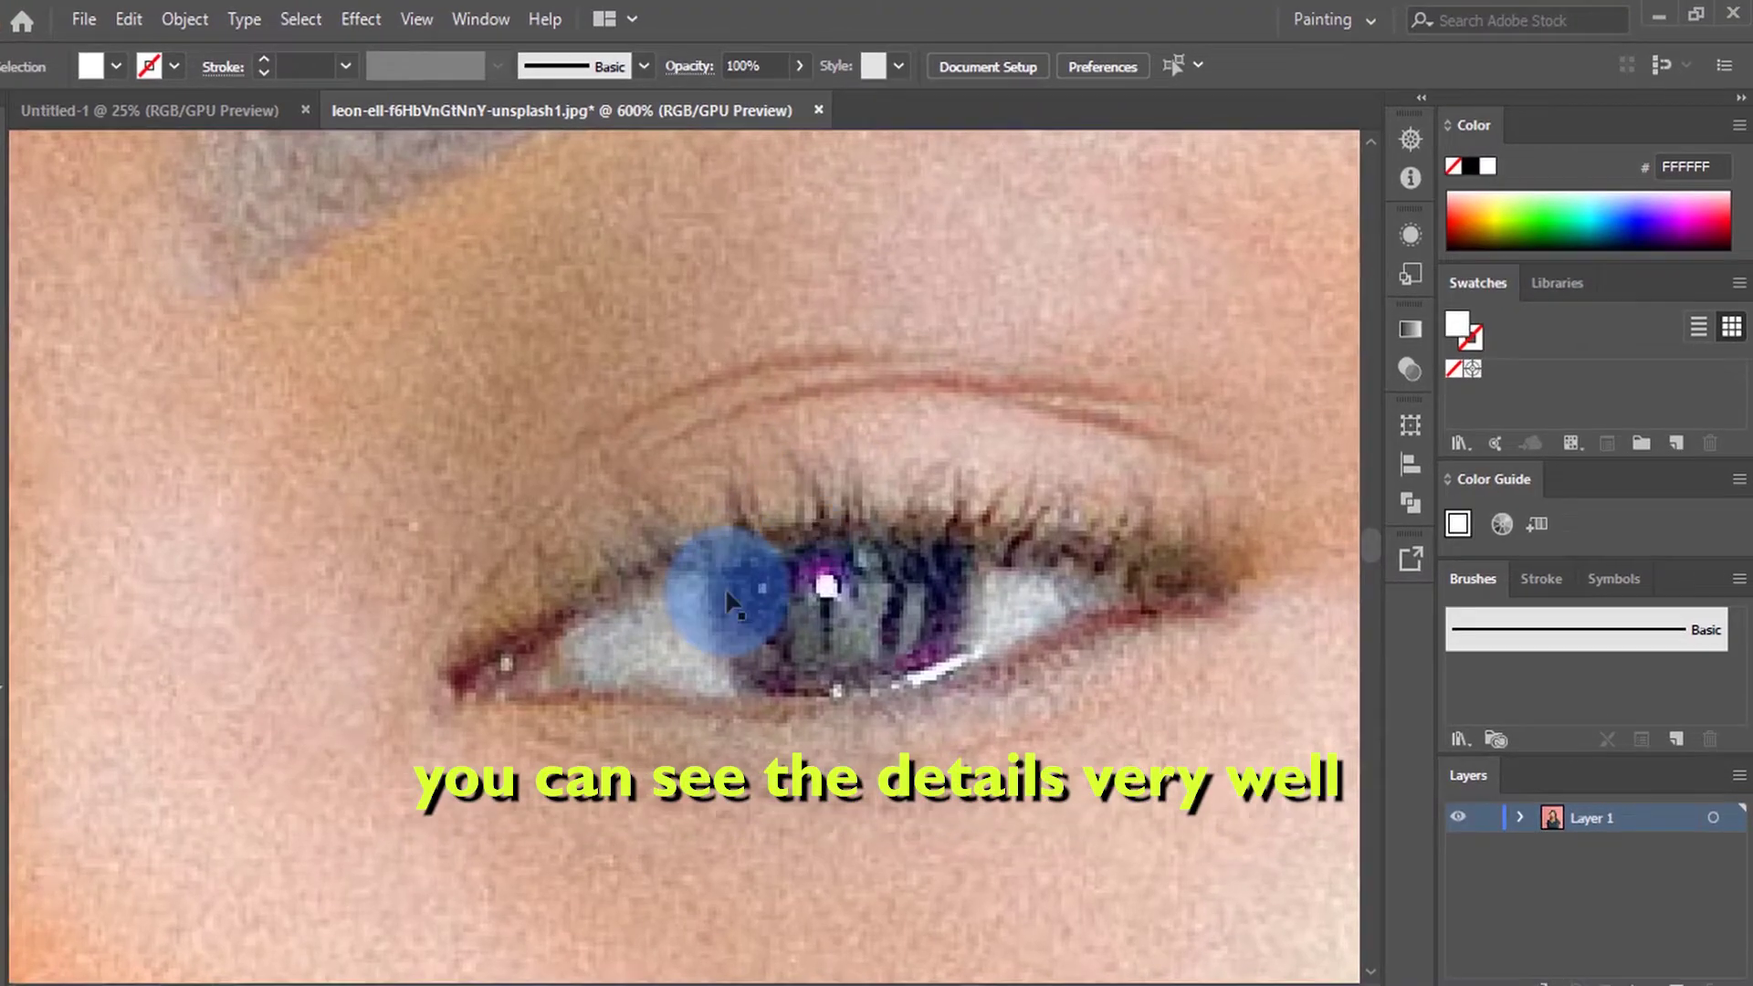
scroll(822, 579, "down", 3)
scroll(666, 630, "up", 5)
Lower the photo's opacity so it becomes semi-transparent
left_click(399, 596)
scroll(399, 595, "down", 3)
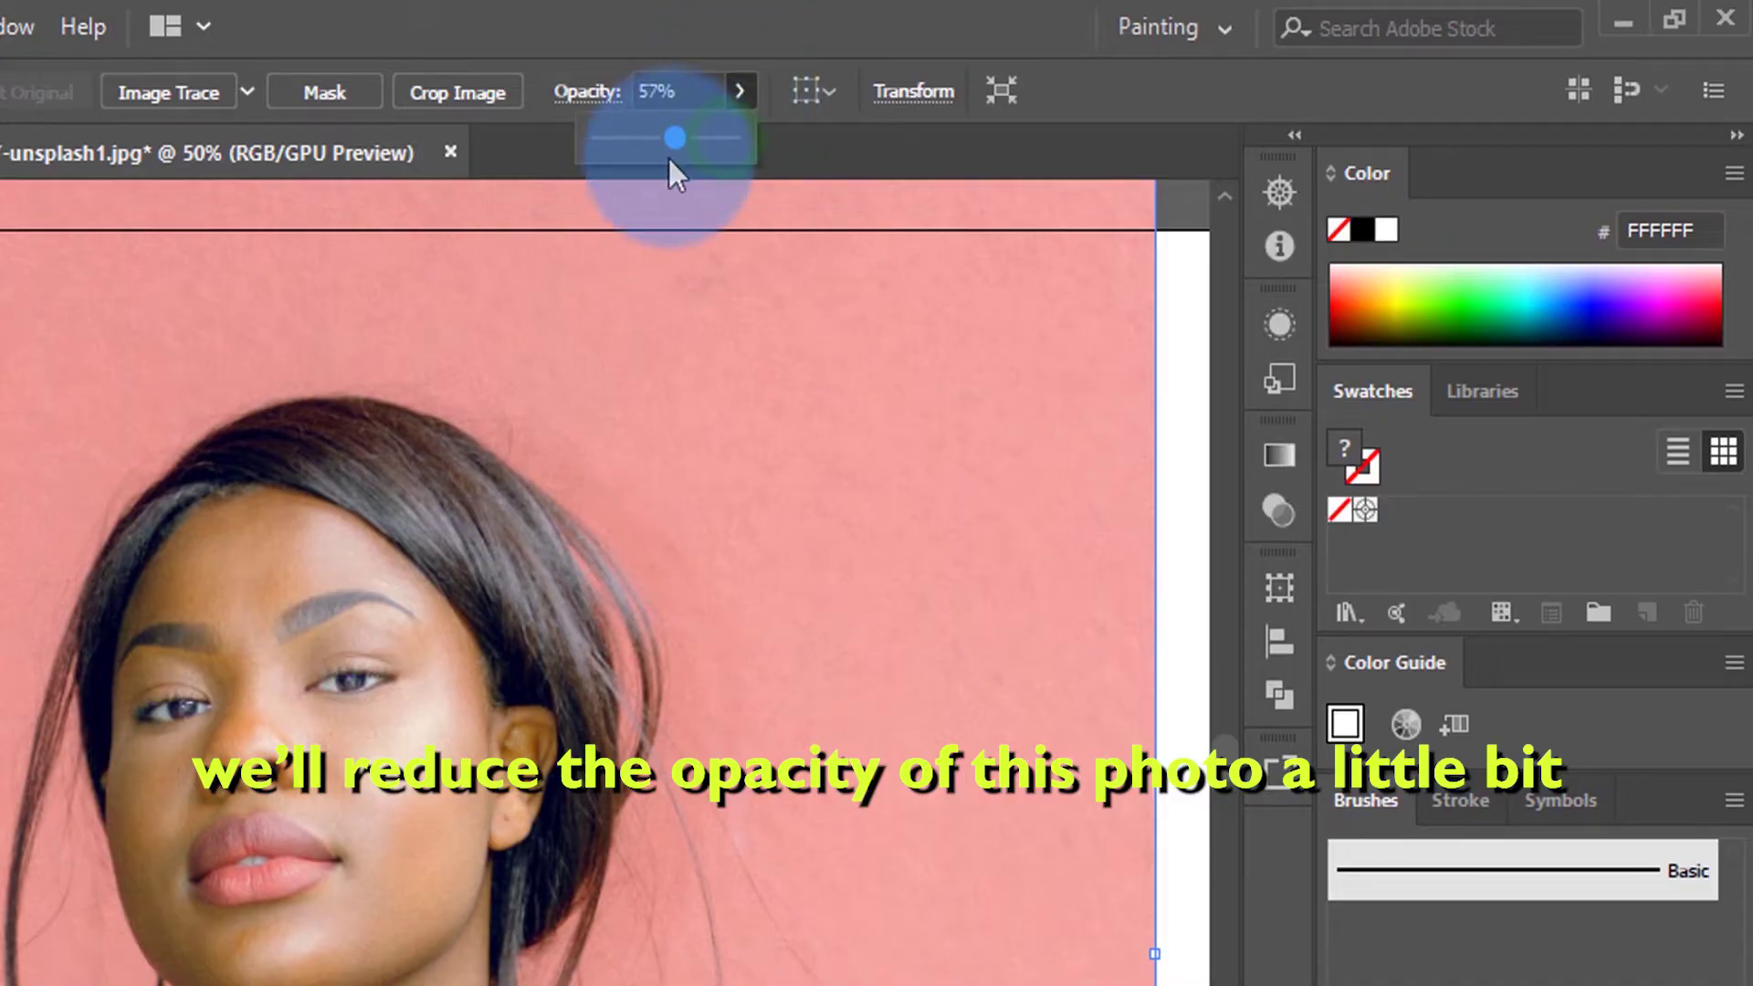
left_click_drag(674, 169, 709, 165)
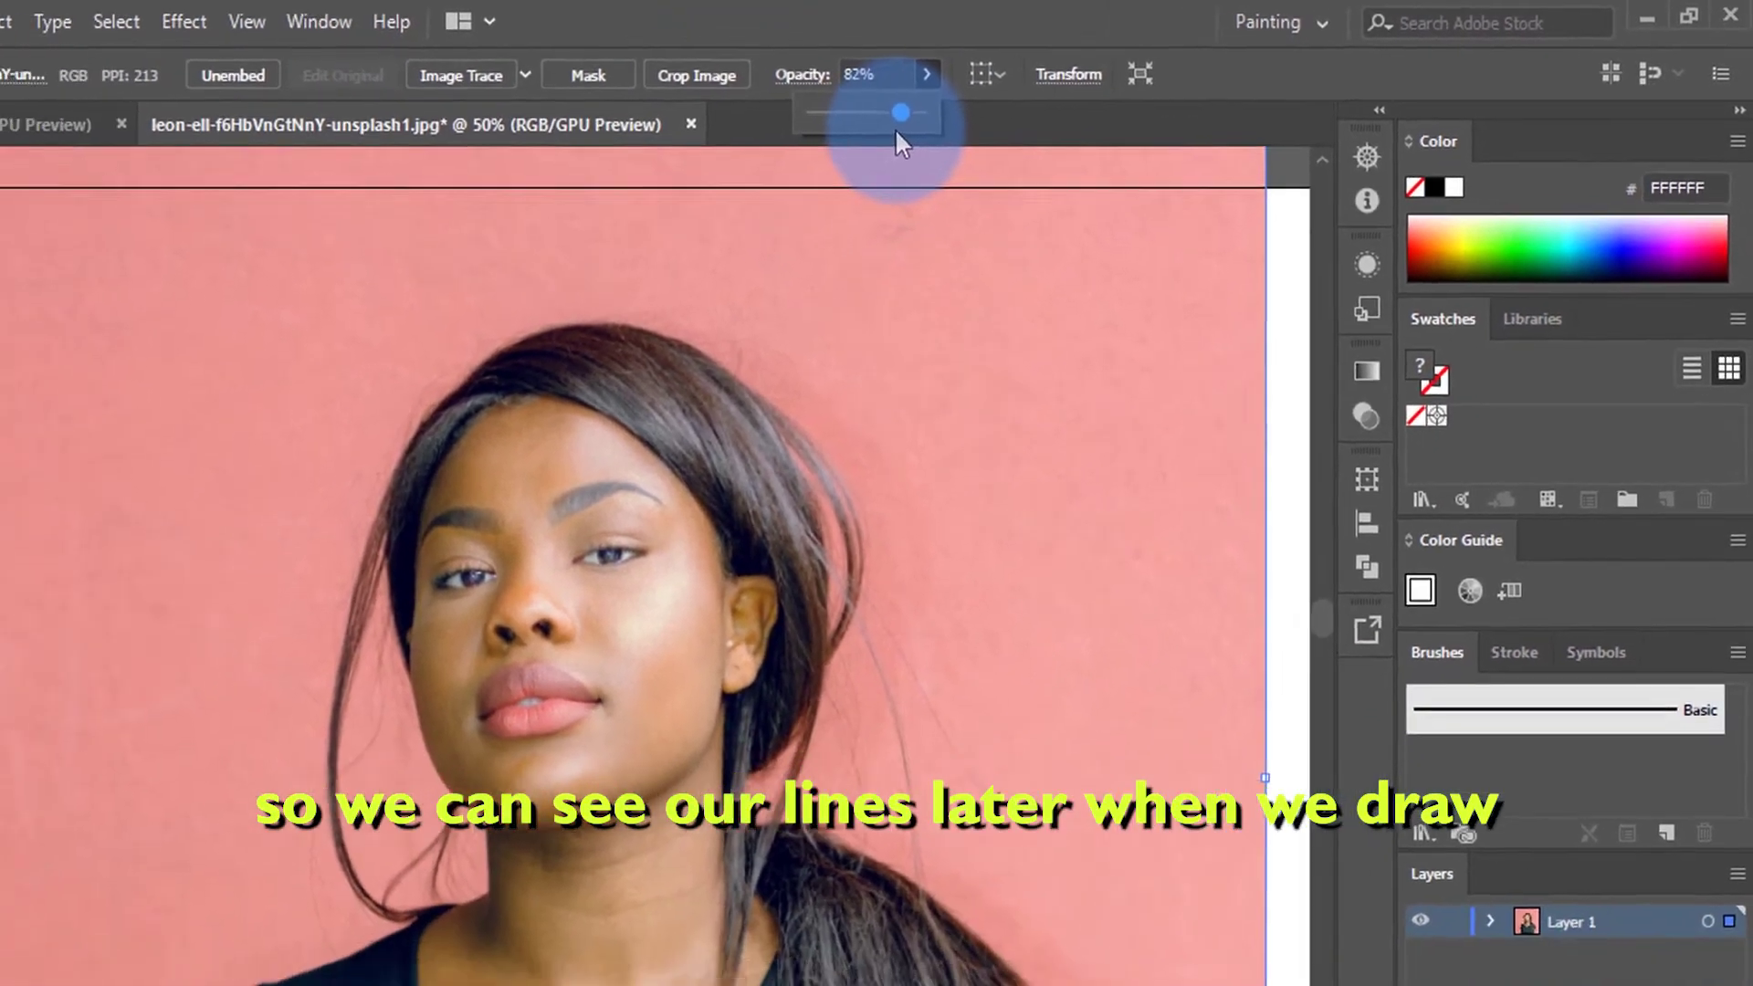
left_click_drag(895, 128, 924, 113)
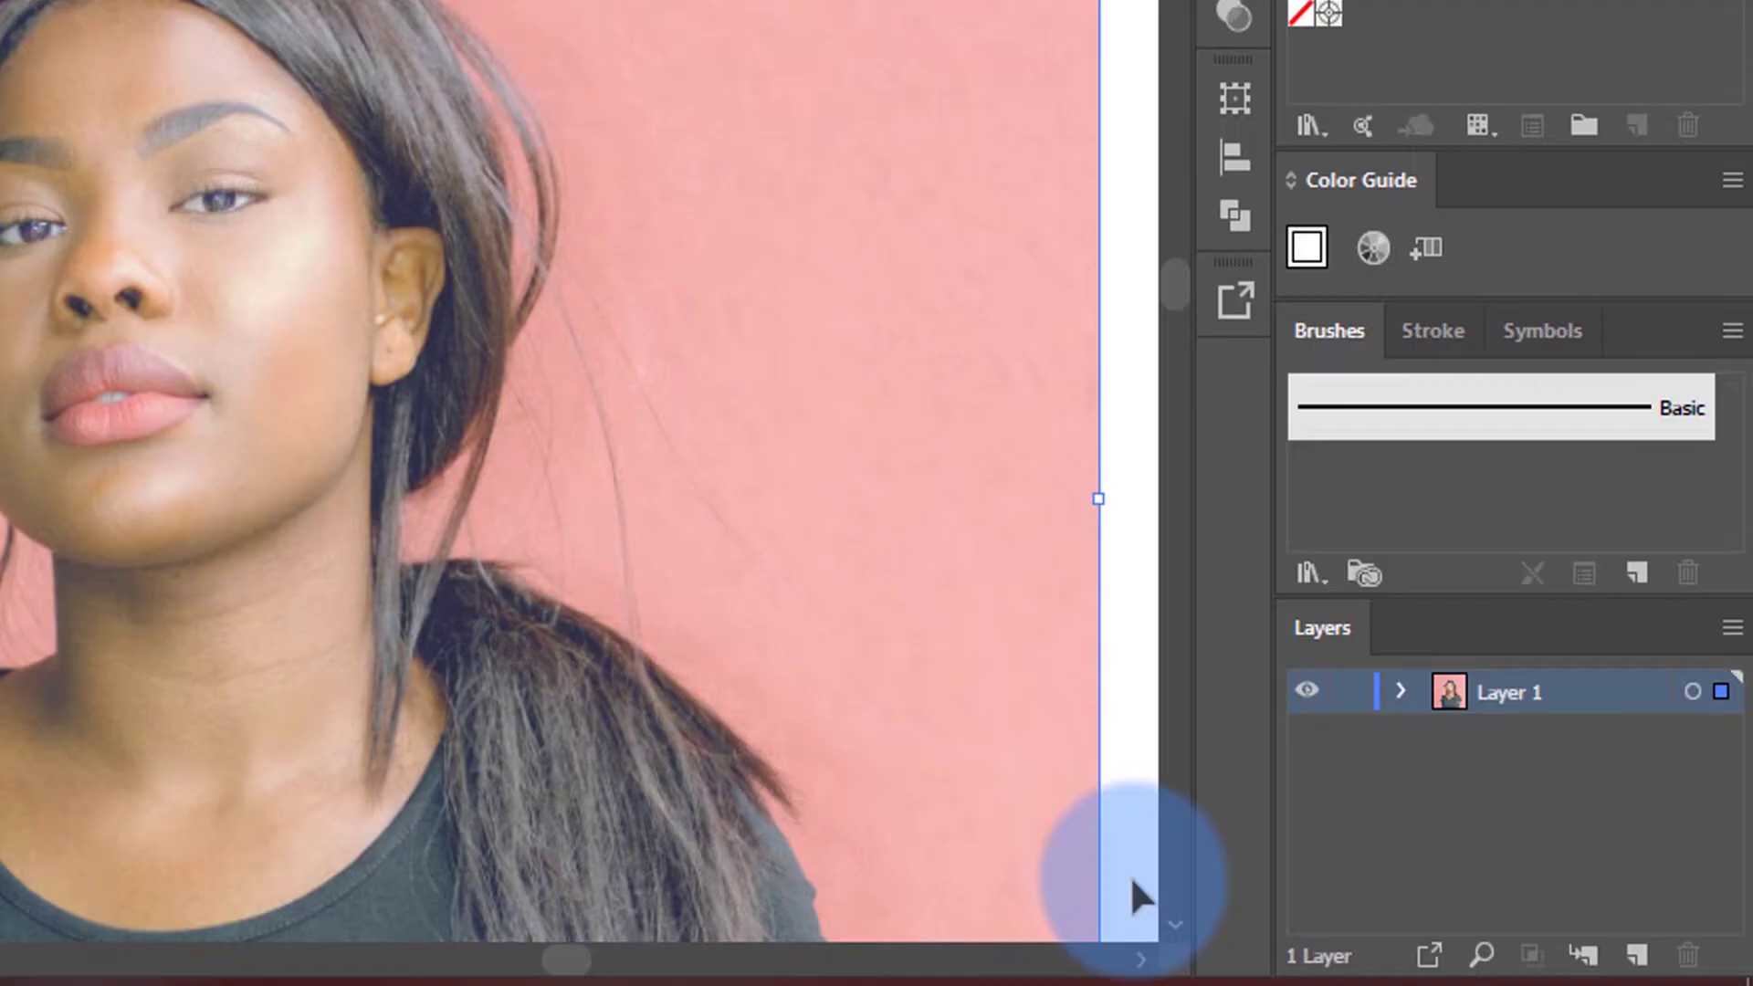
Lock the PHOTO layer, add a layer above it, and name it Outline
left_click(1349, 693)
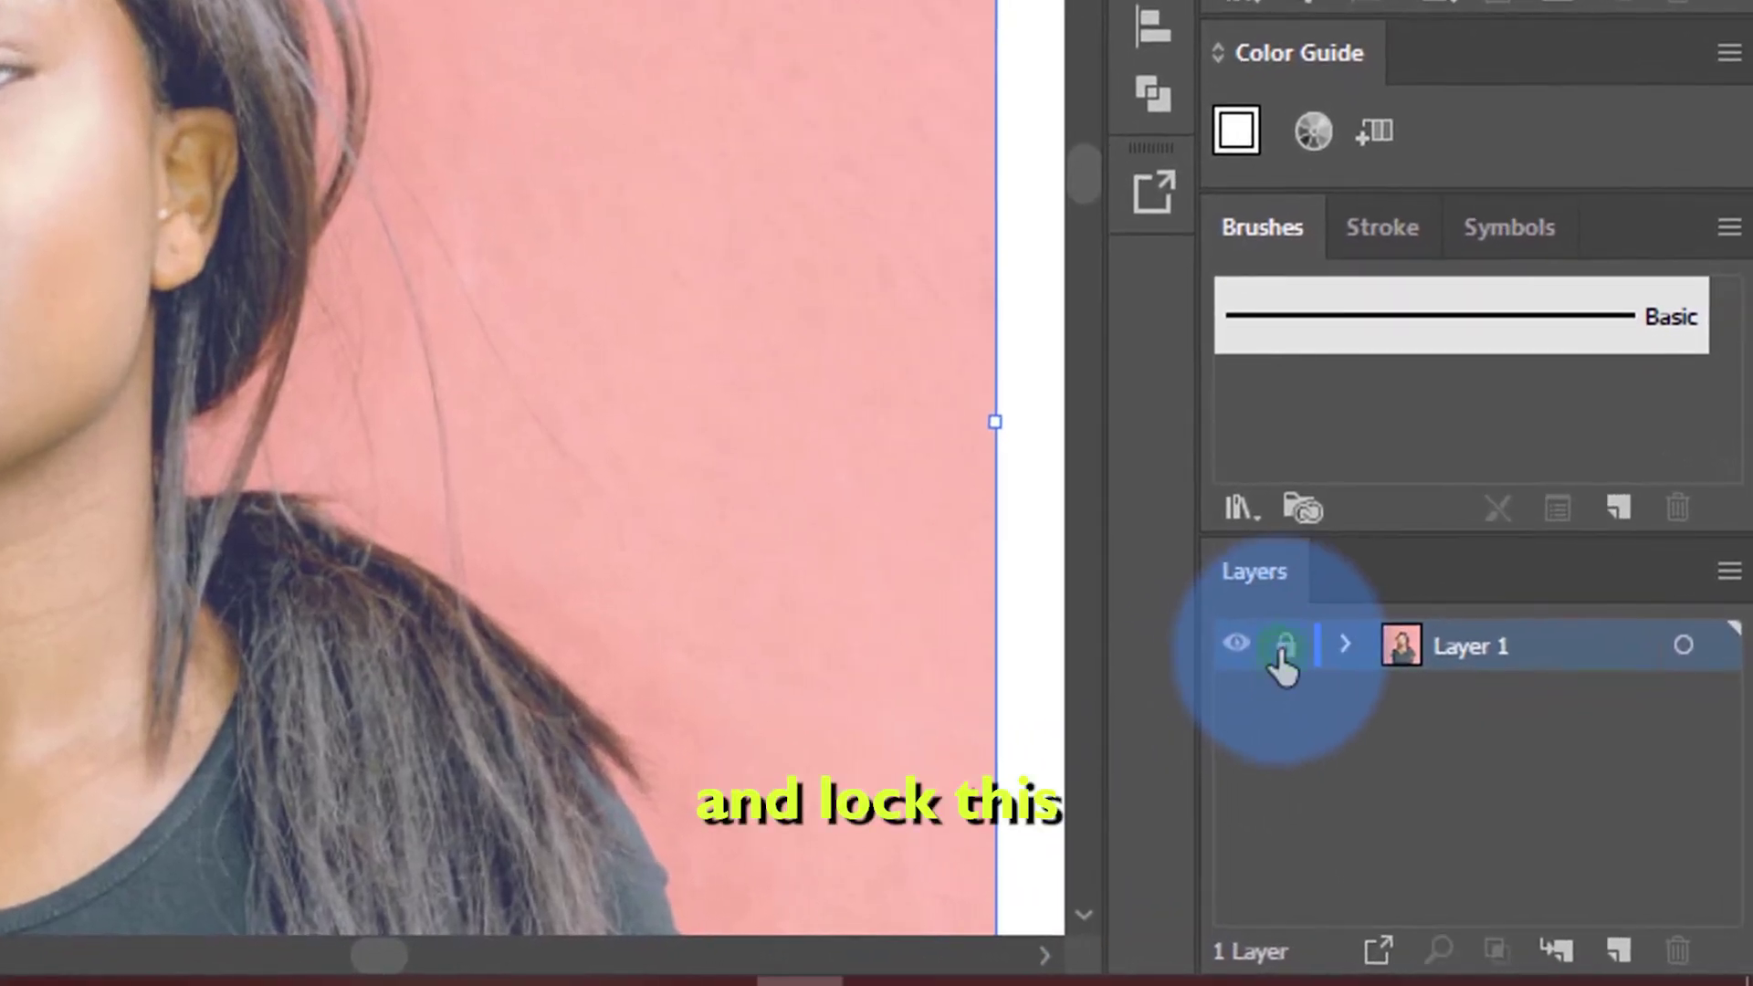
left_click(1633, 942)
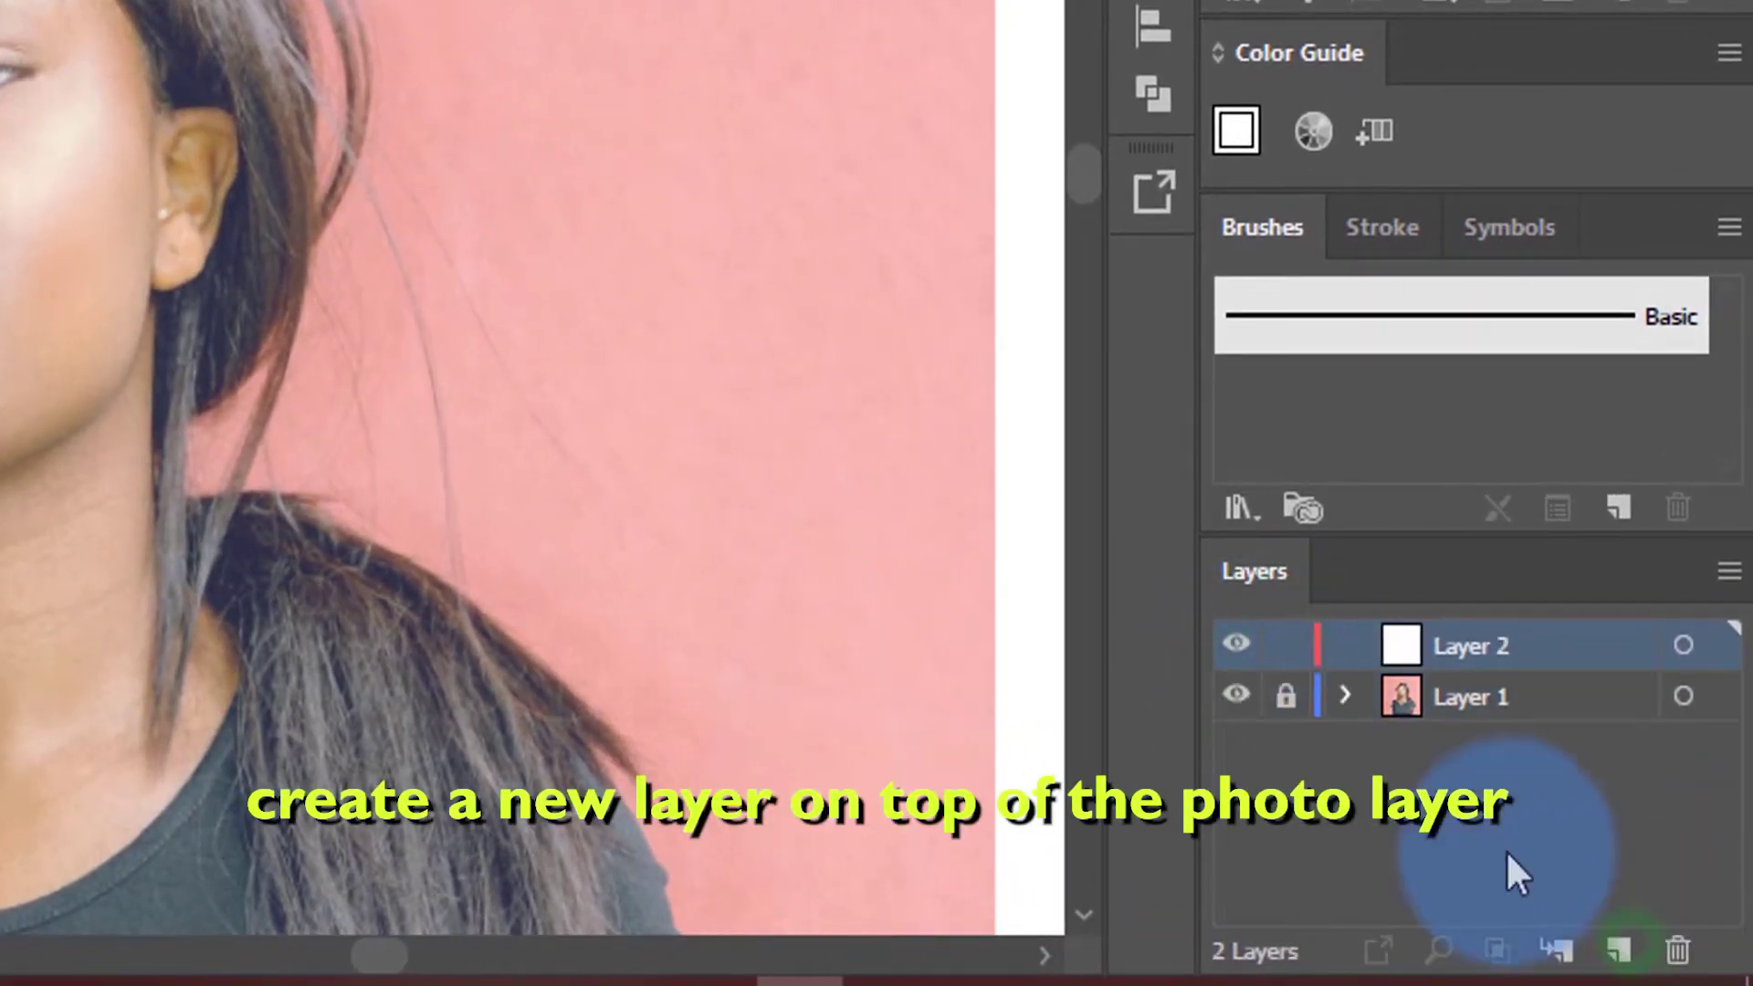
double_click(1505, 694)
type("PHOTO")
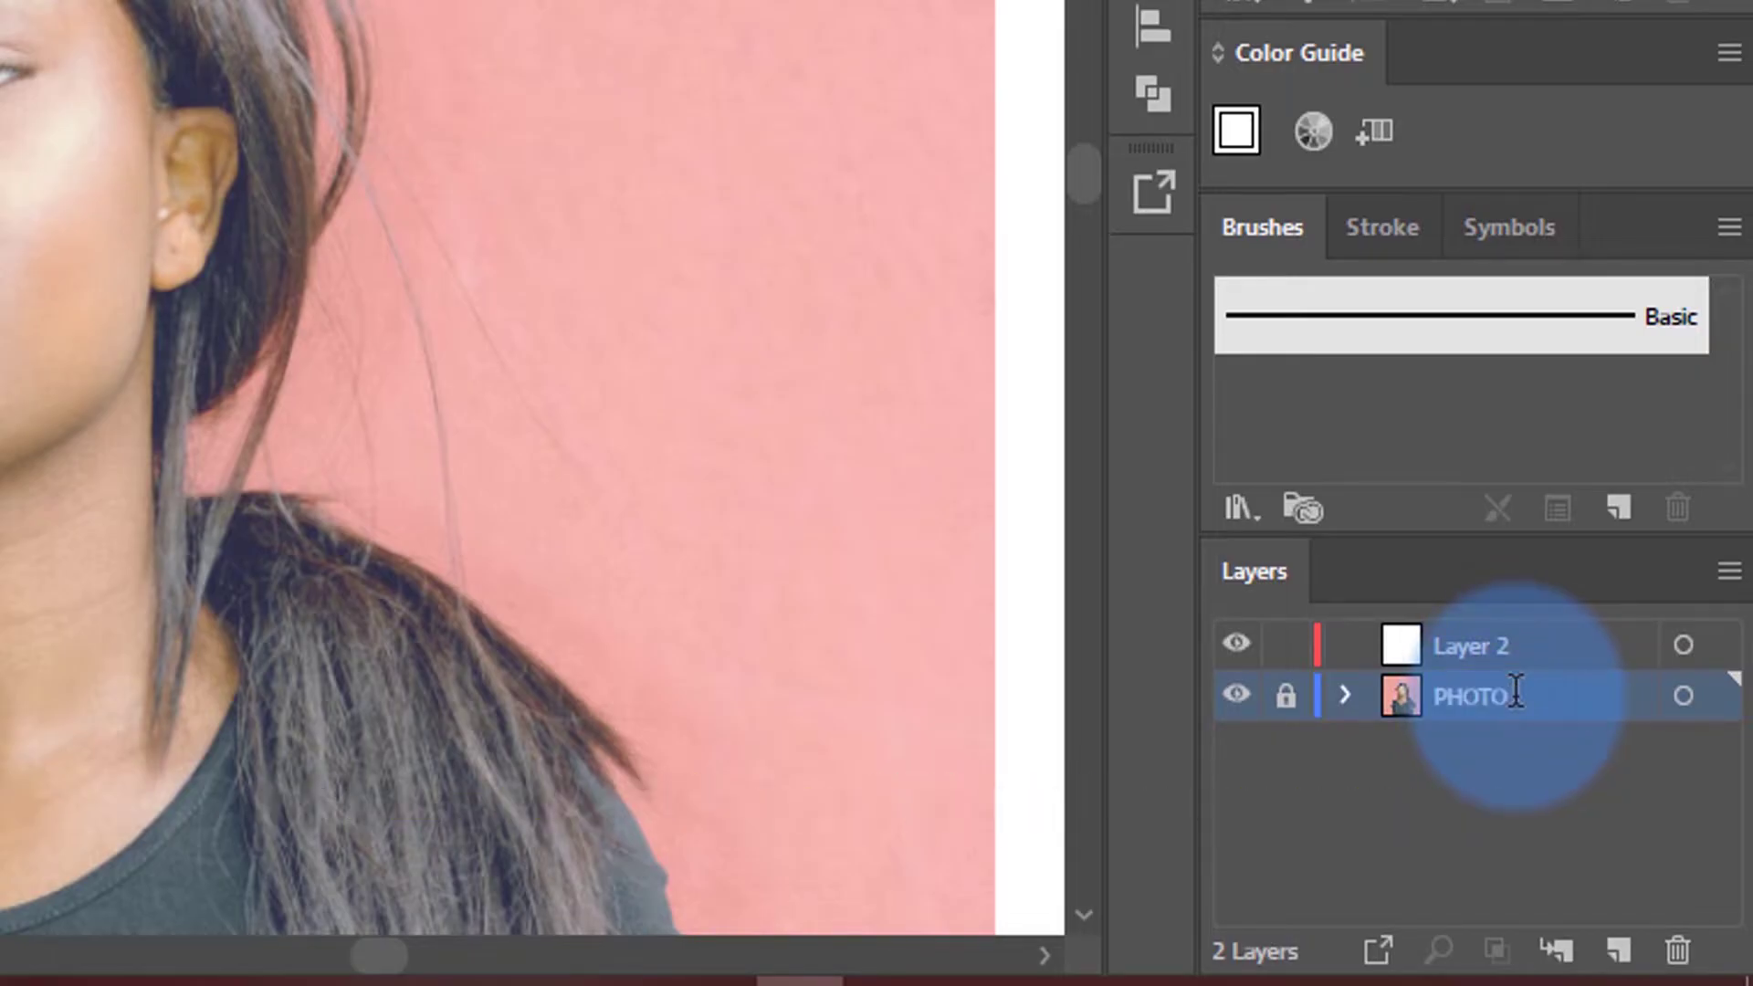
double_click(1504, 645)
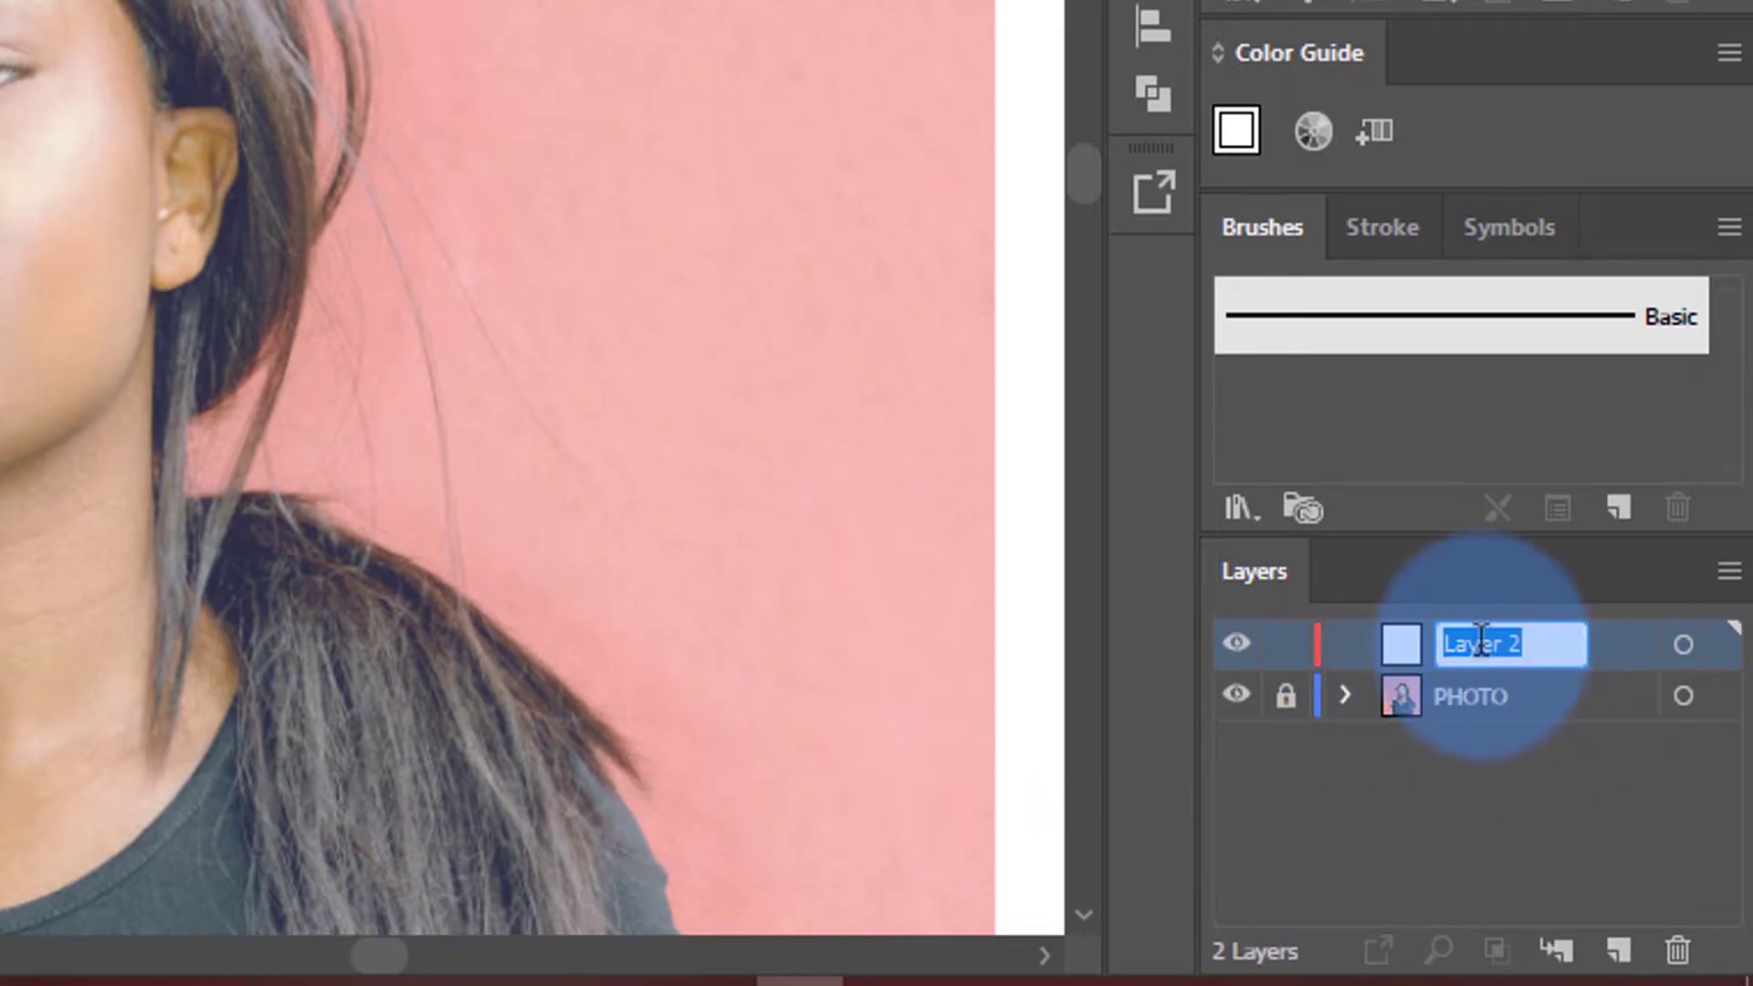
type("Outline")
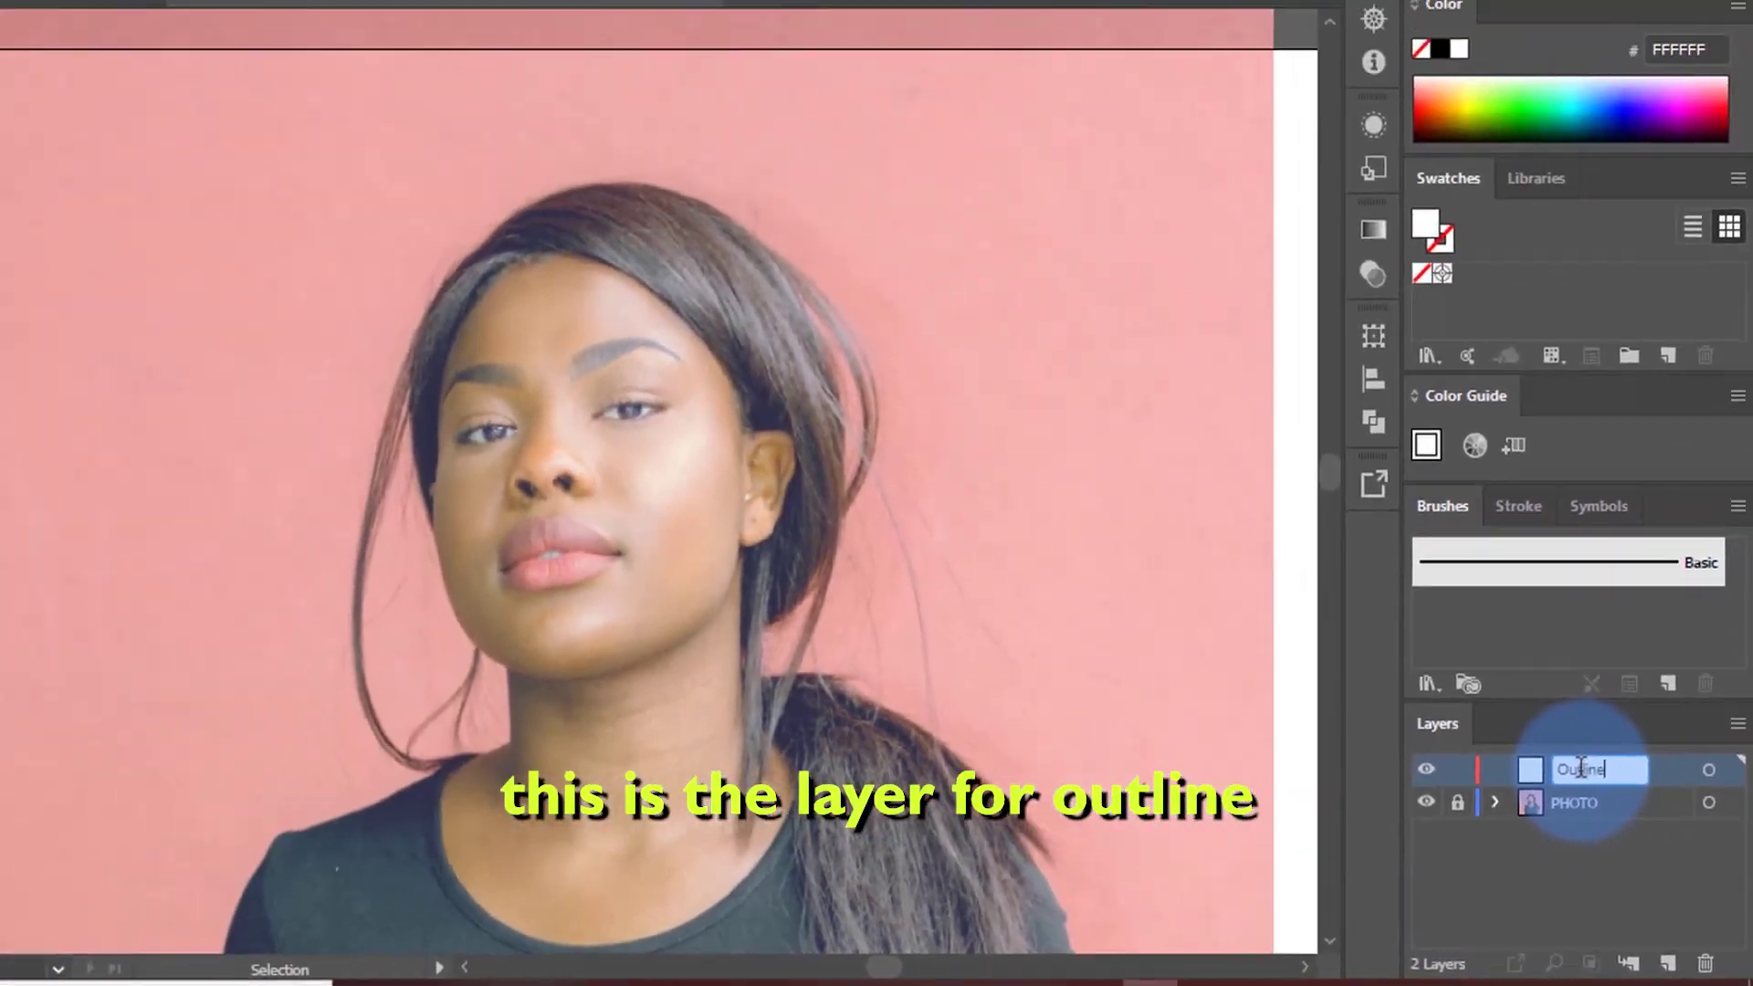
key("Return")
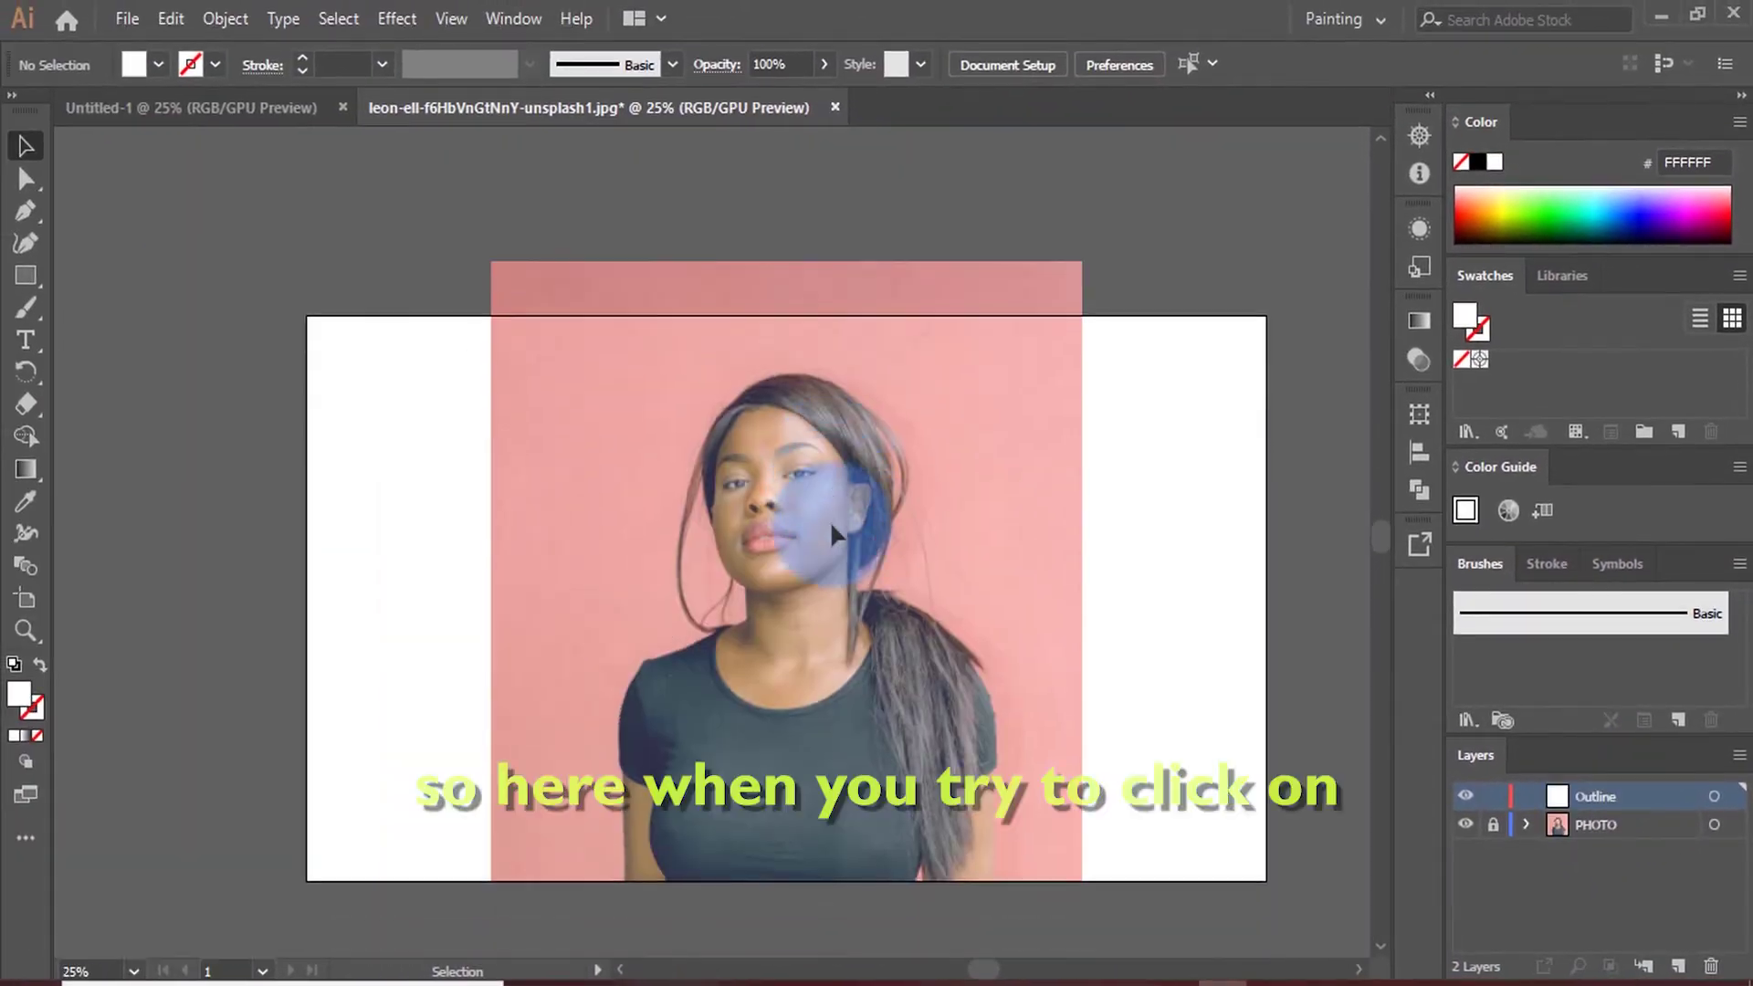
Zoom in and try a Paintbrush stroke on the page
key("ctrl+=")
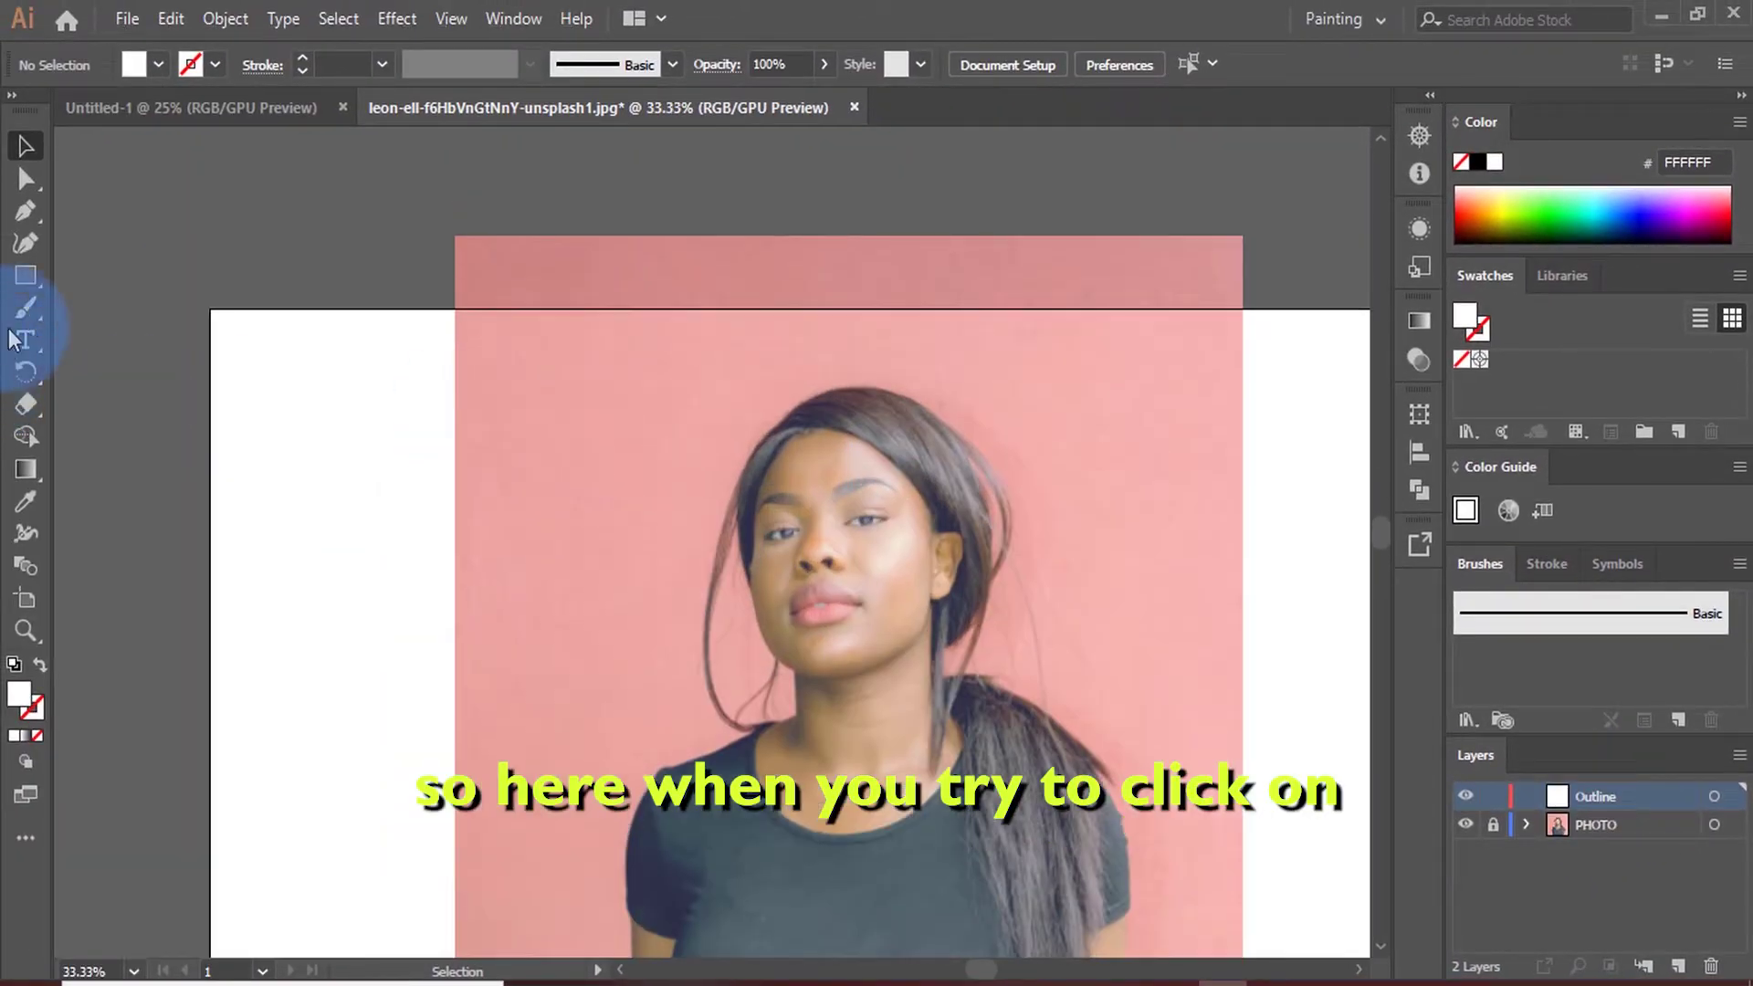
left_click(26, 308)
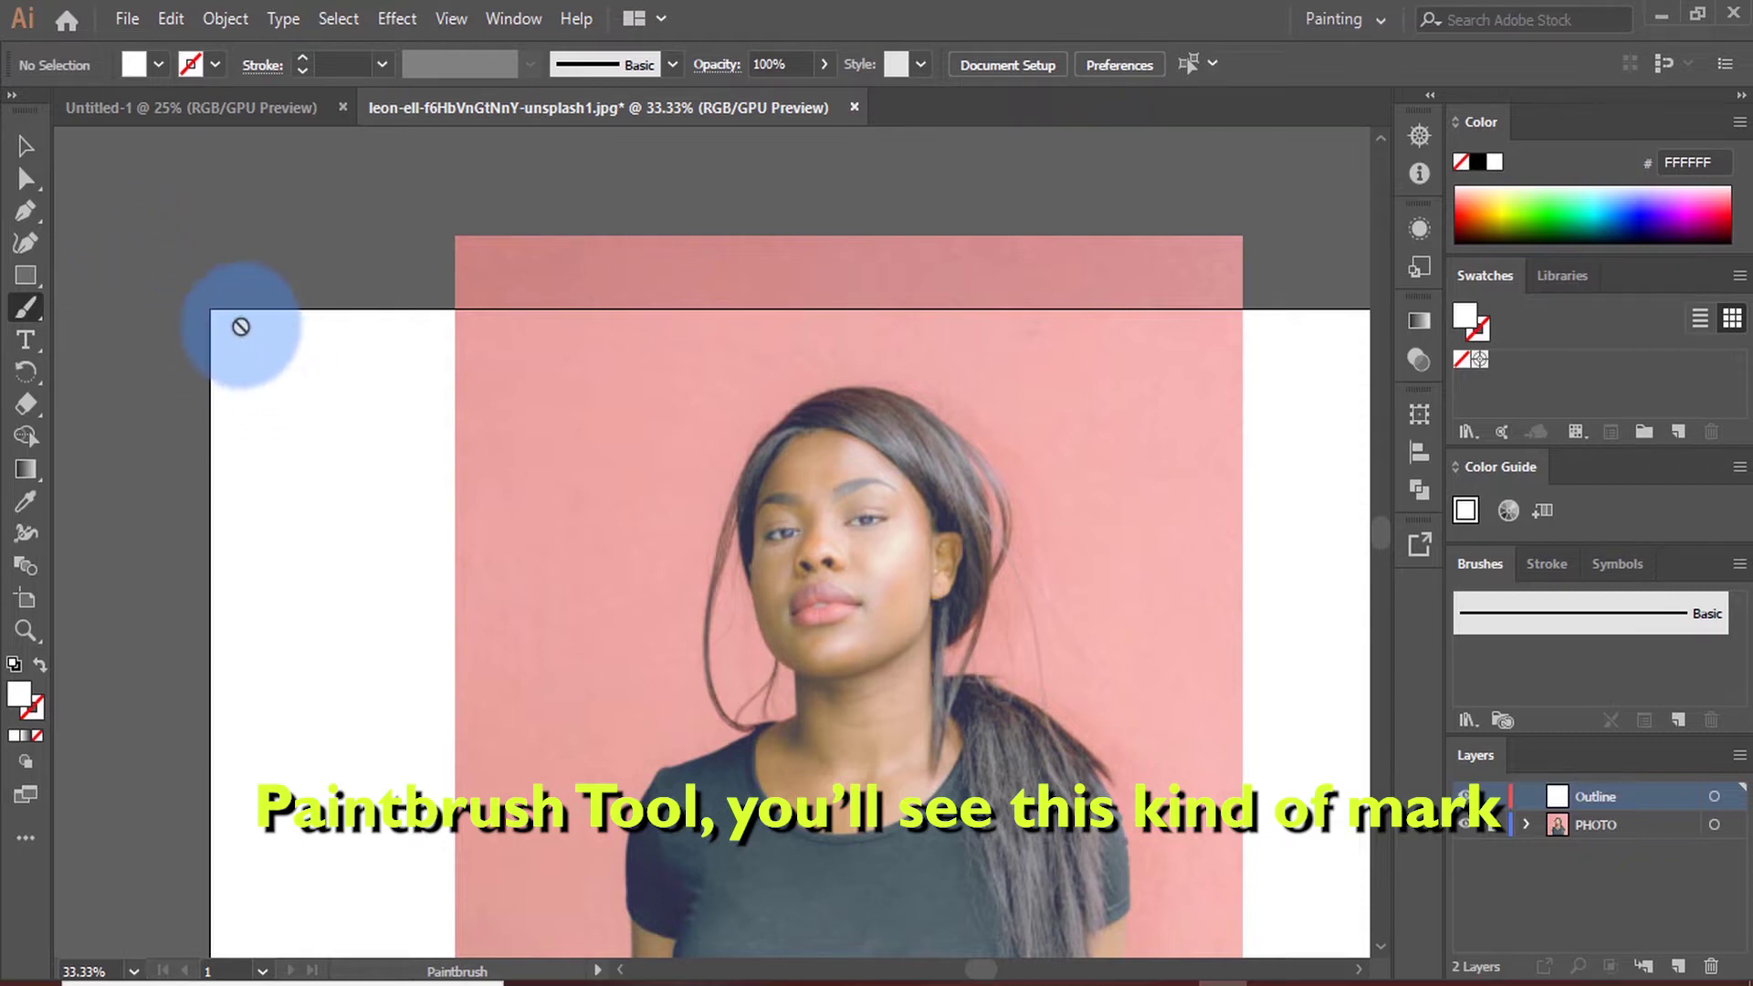
left_click(265, 315)
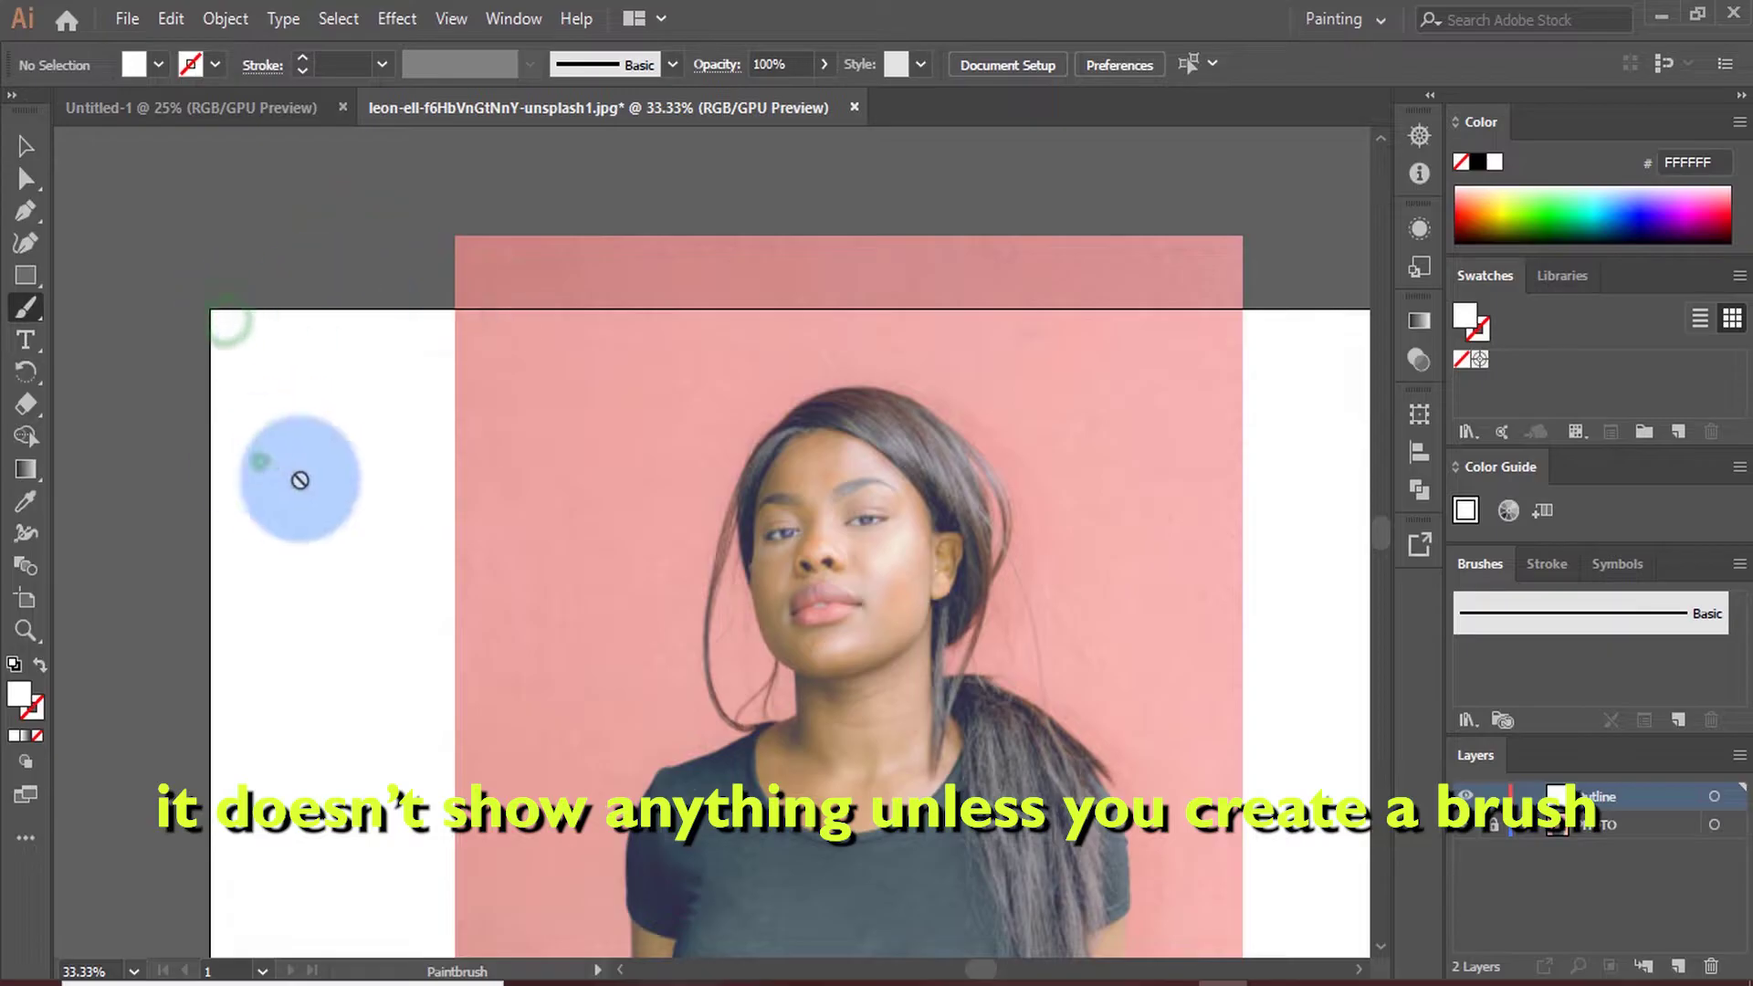
Switch to the Pencil Tool and sketch three test curves above the artboard
left_click(24, 308)
left_click(140, 372)
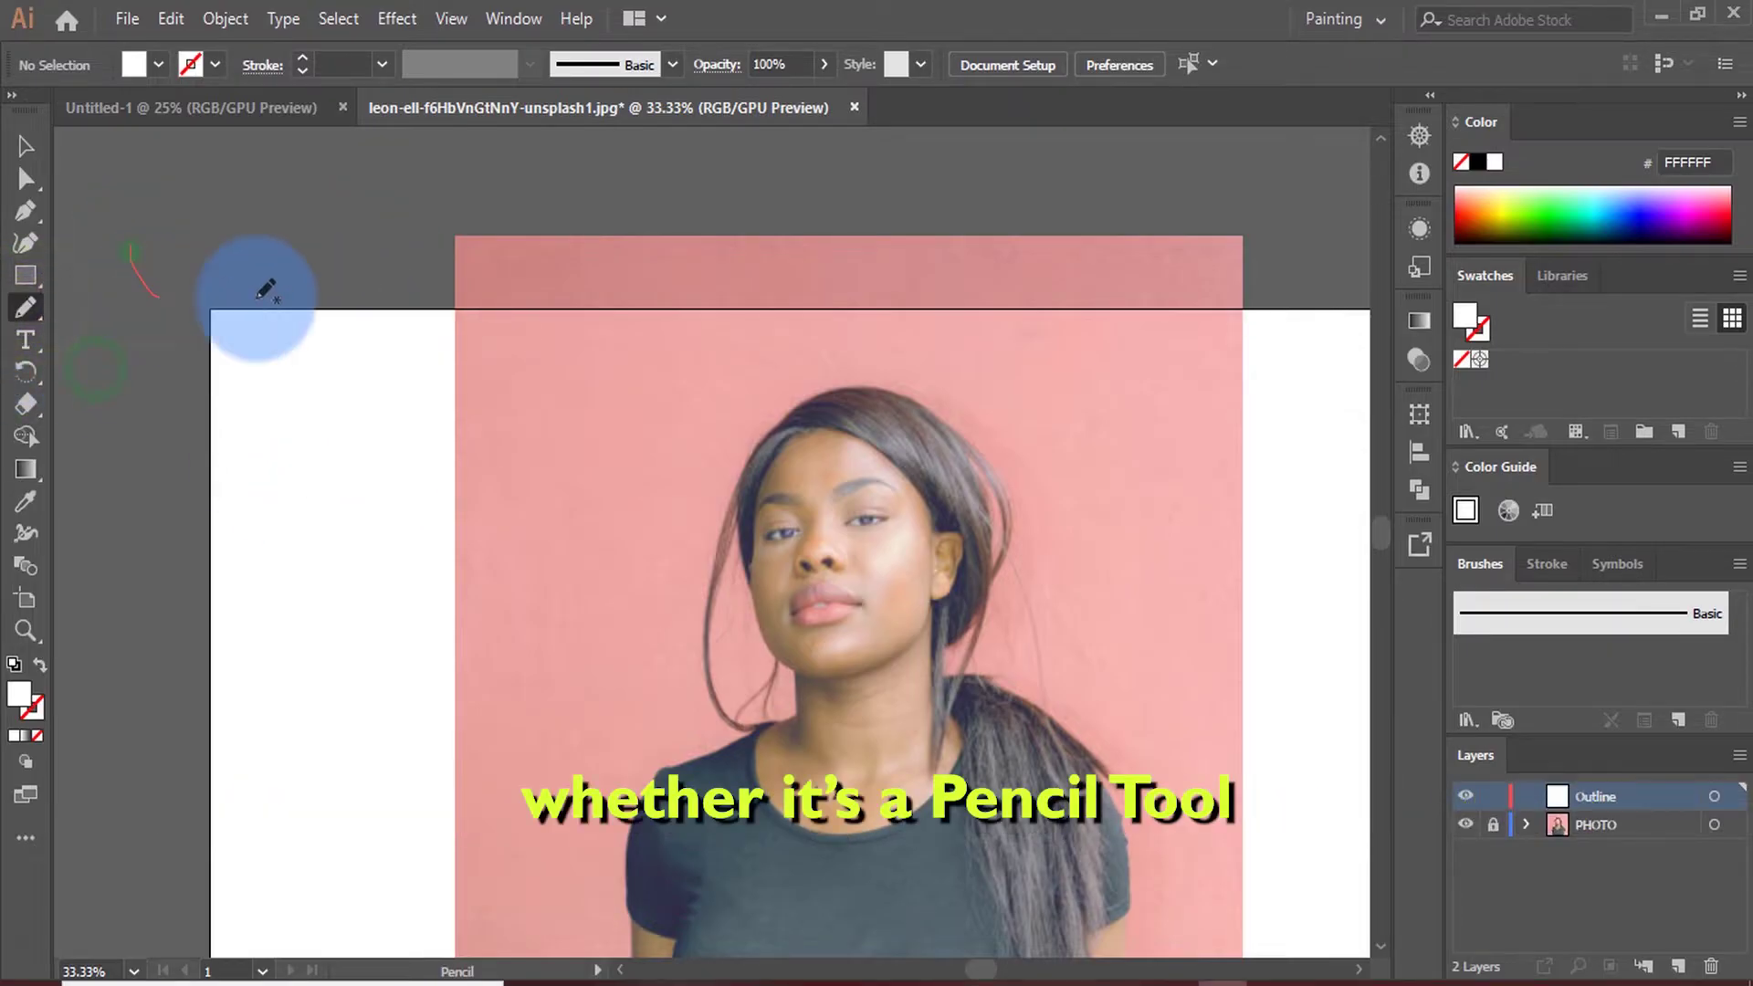
left_click_drag(442, 192, 603, 213)
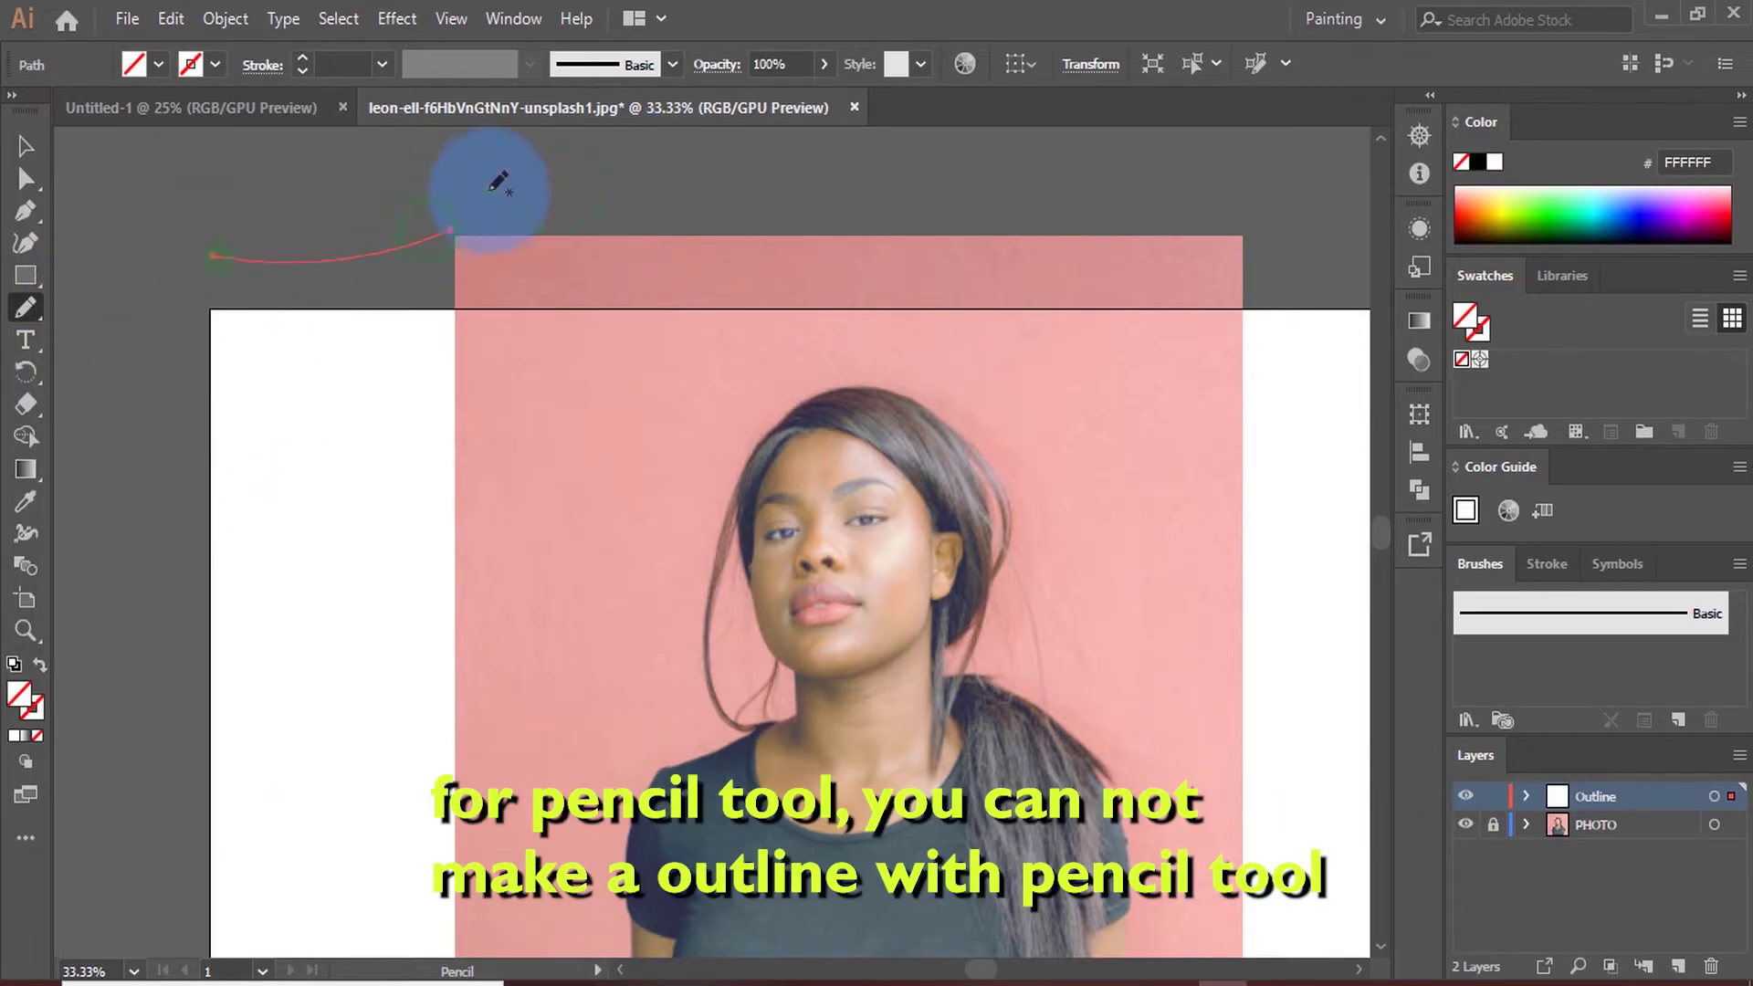
left_click_drag(468, 262, 310, 237)
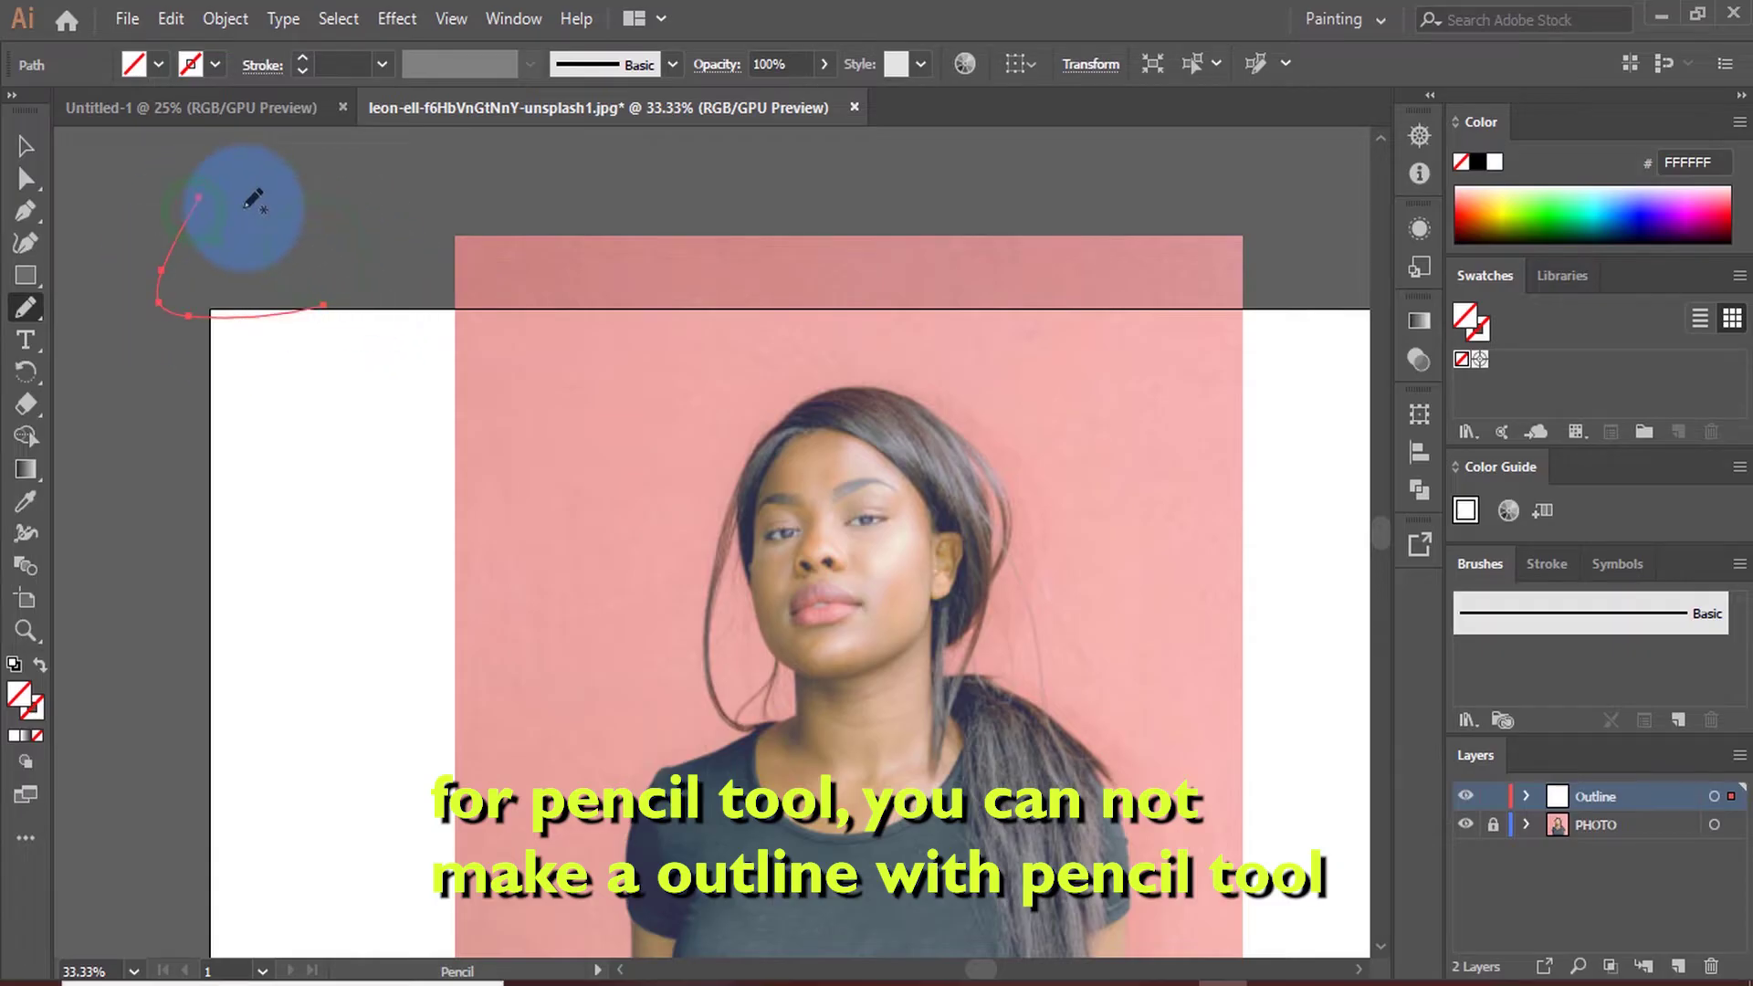
left_click_drag(379, 191, 594, 187)
Draw a horizontal straight line above the artboard with the Line Segment Tool
left_click_drag(317, 270, 268, 258)
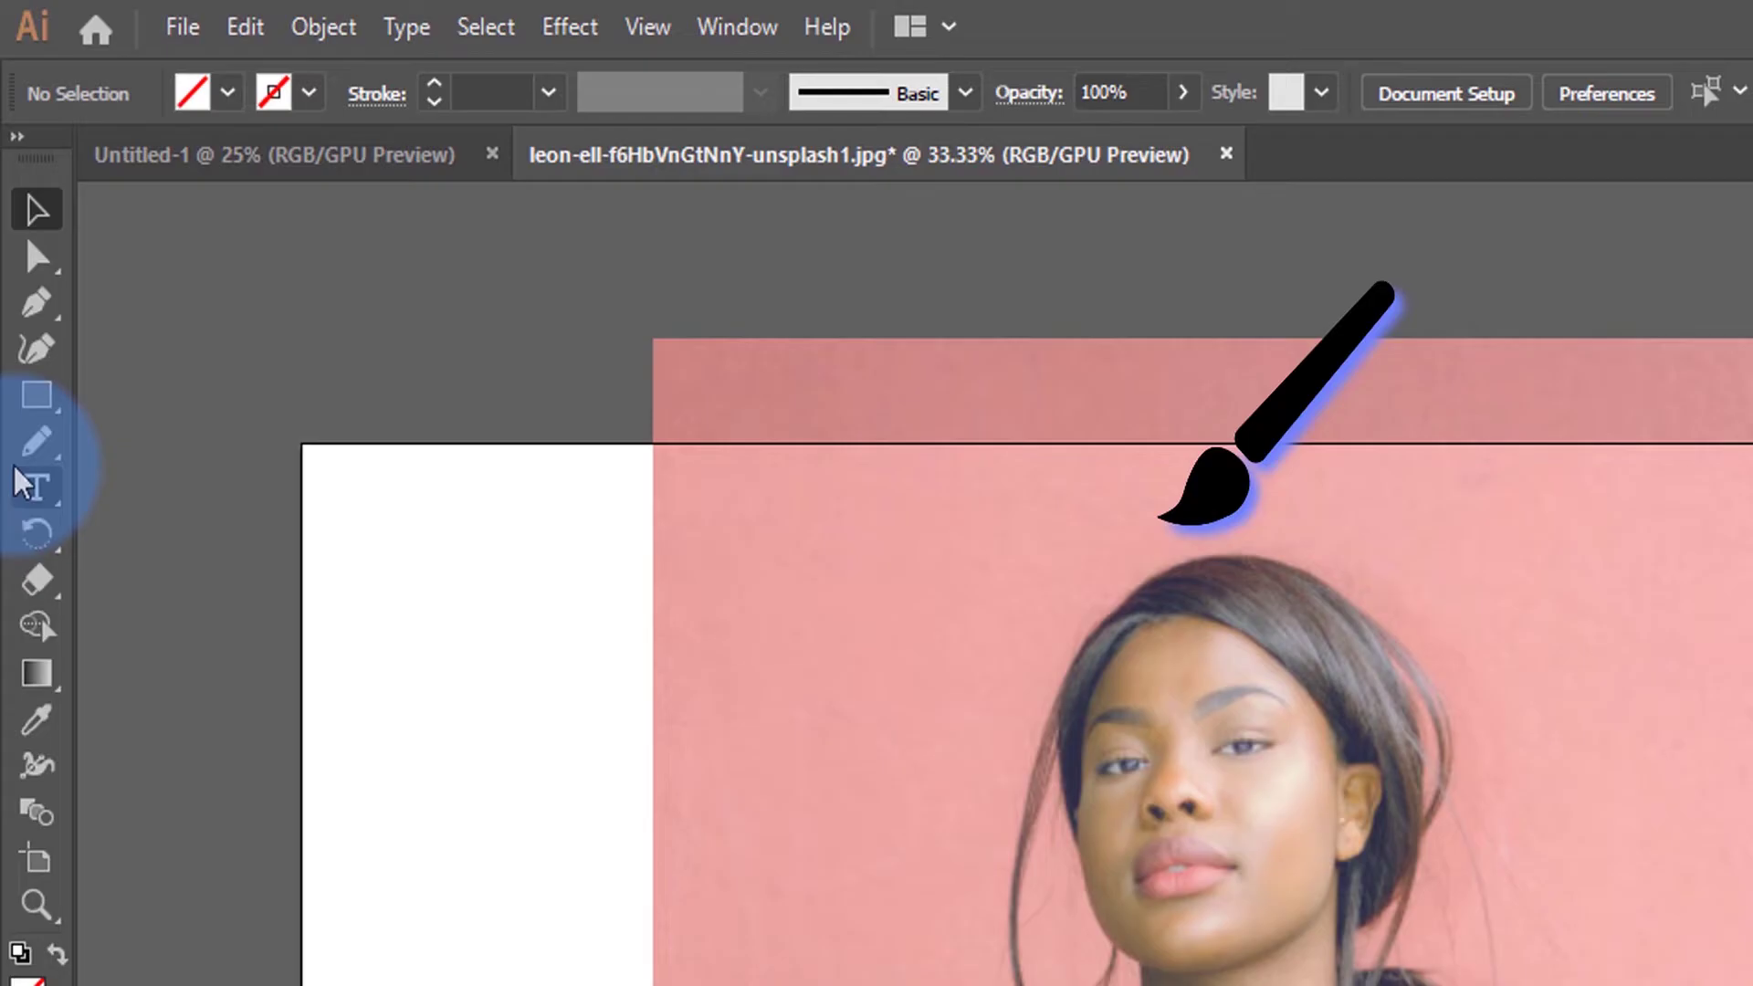
left_click_drag(33, 417, 170, 590)
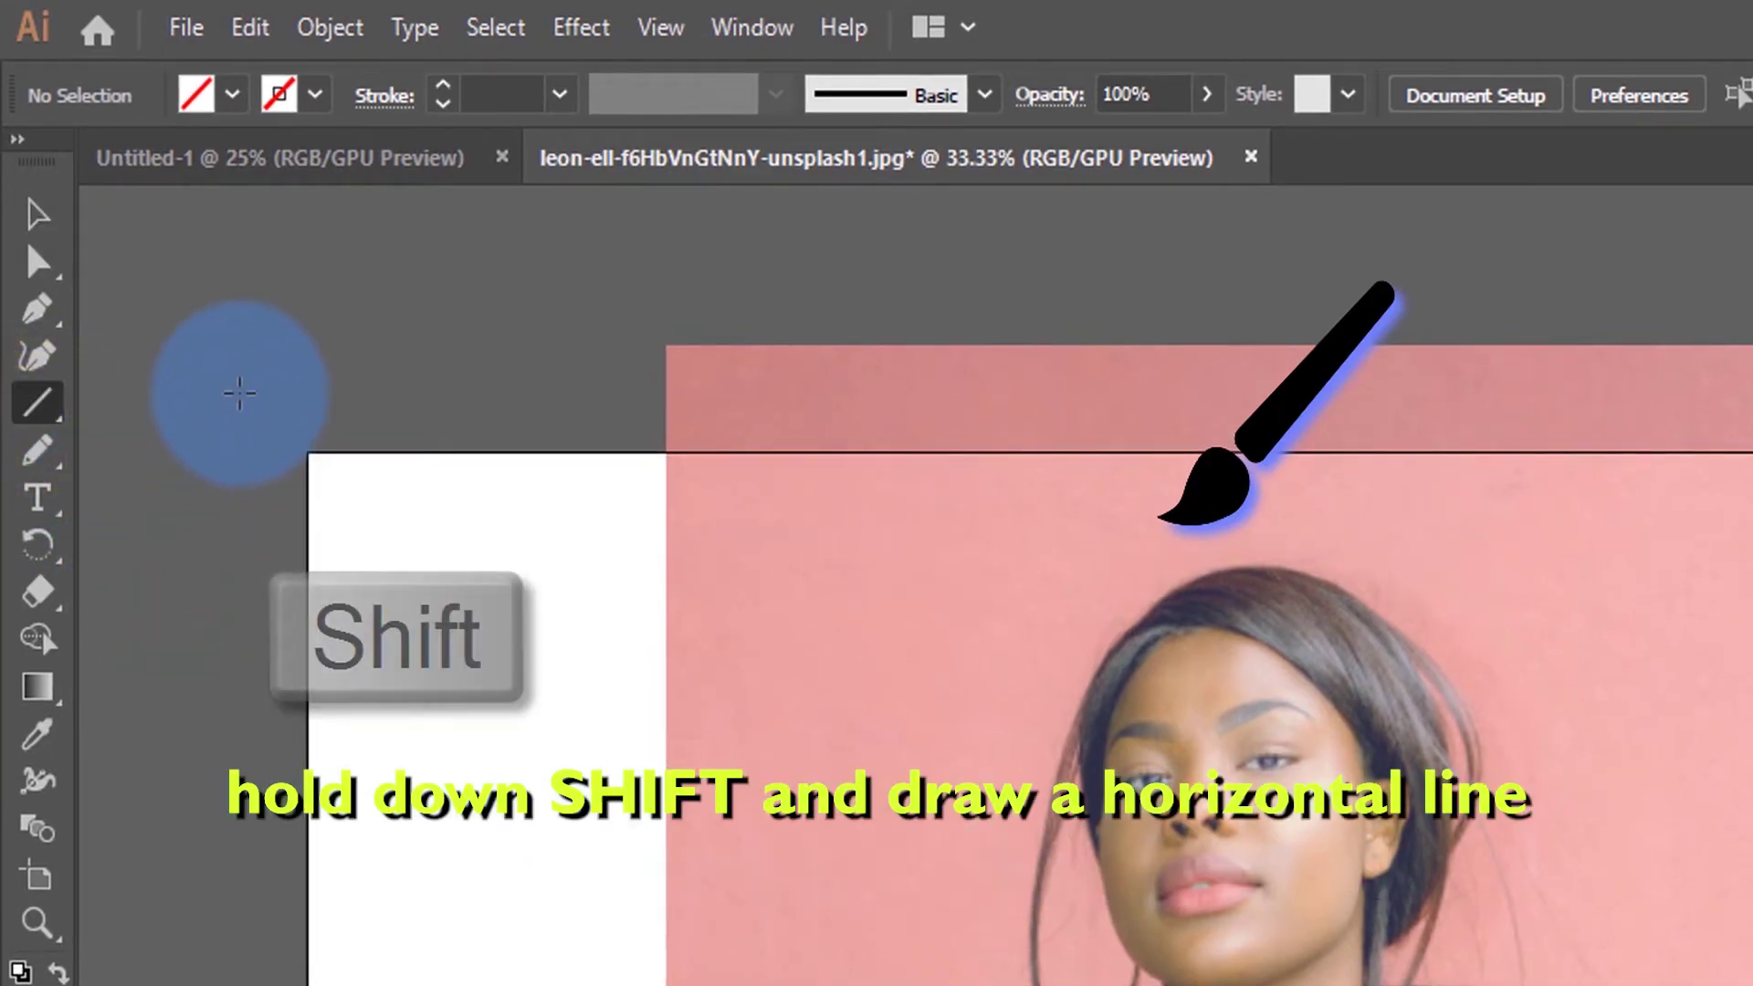
mouse_move(239, 393)
left_mouse_down()
mouse_move(402, 420)
mouse_move(909, 416)
left_mouse_up()
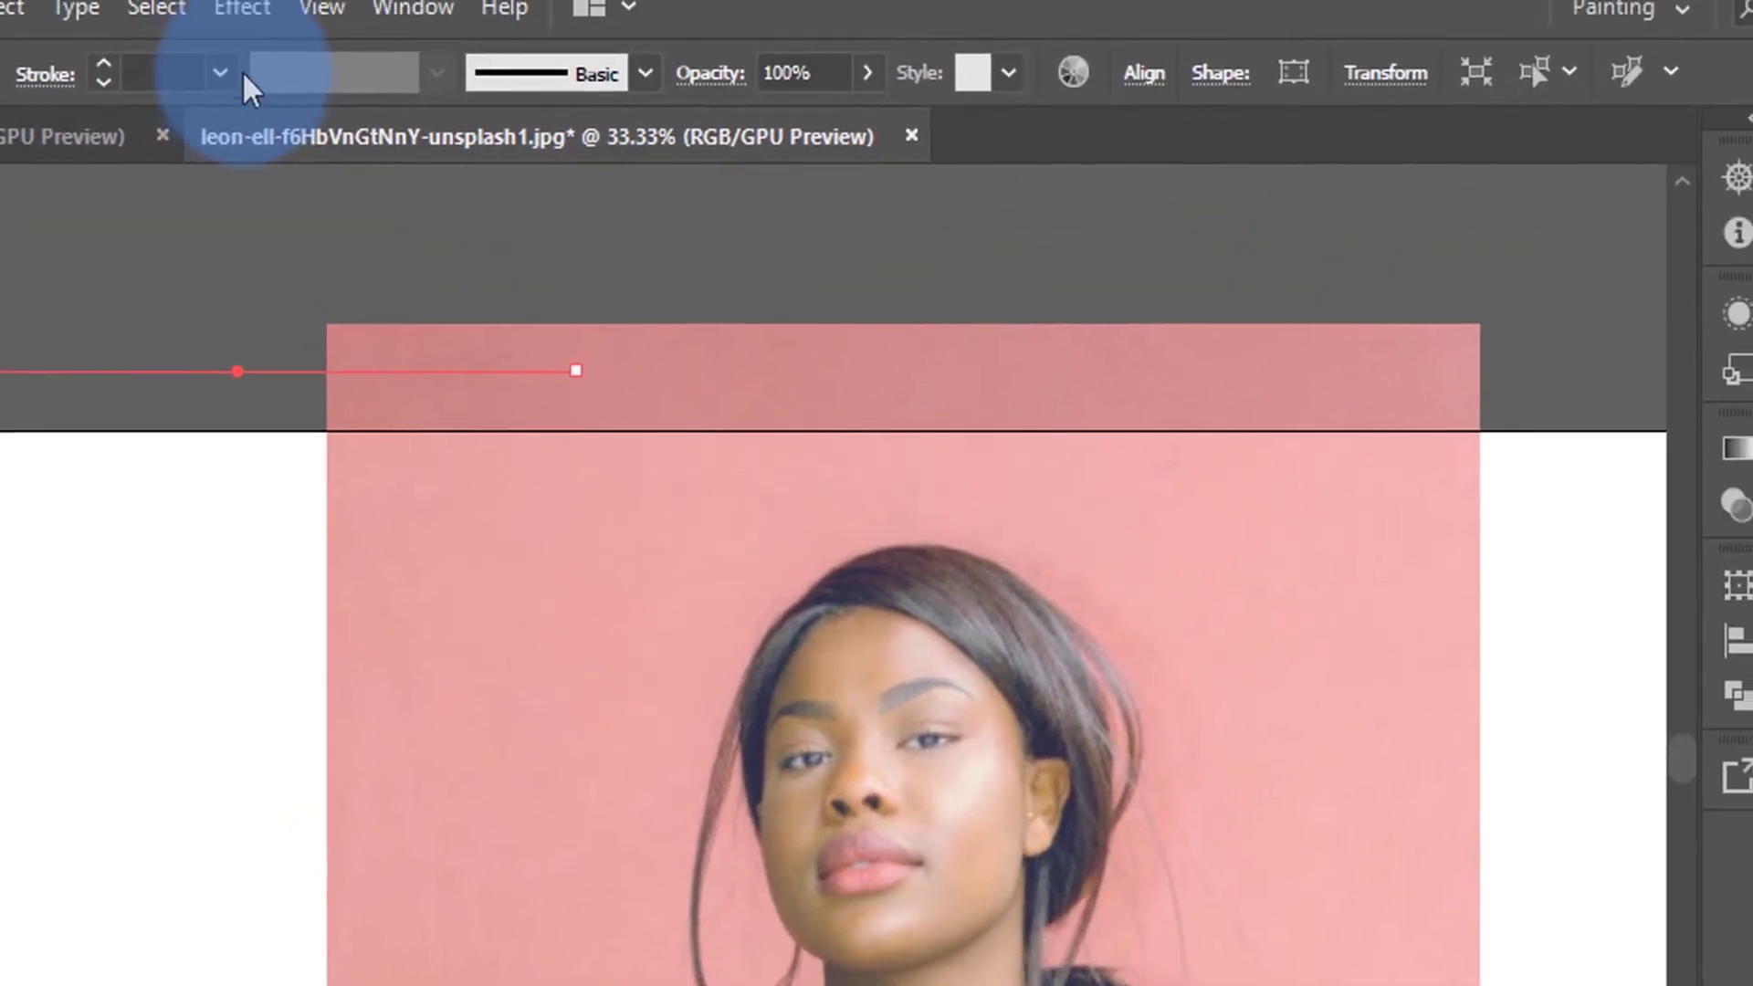
Give the line a 3 pt stroke weight
left_click(242, 73)
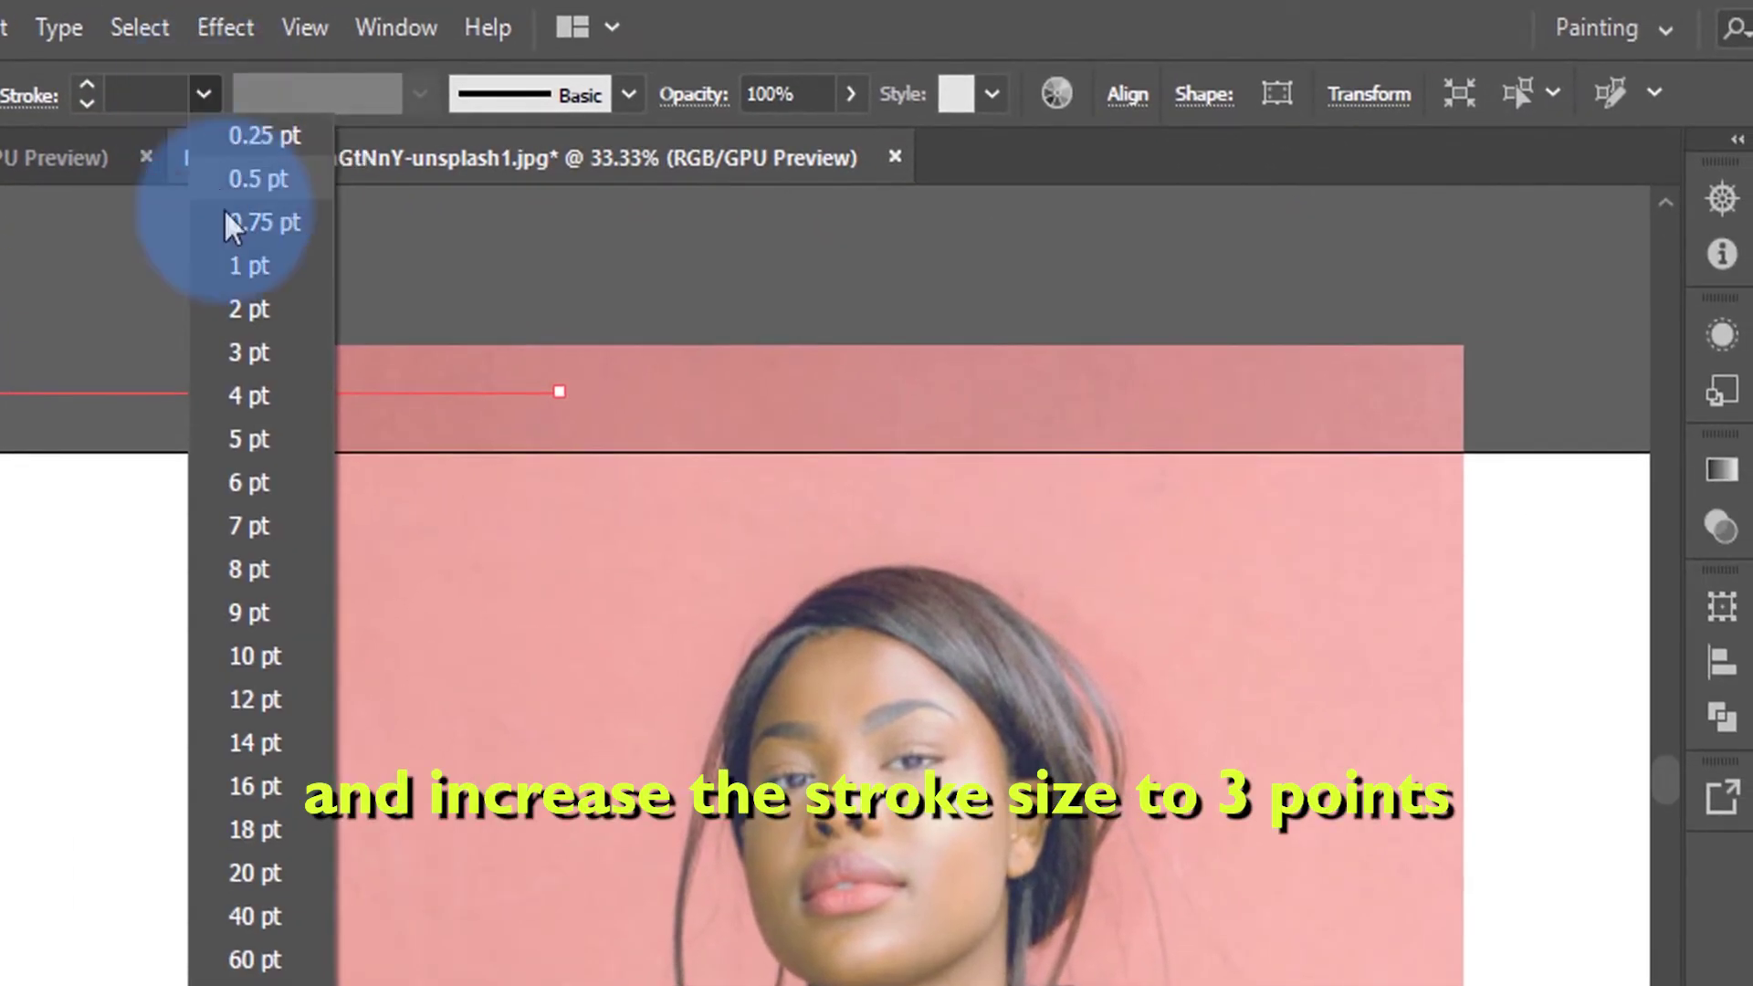
left_click(249, 353)
left_click(298, 94)
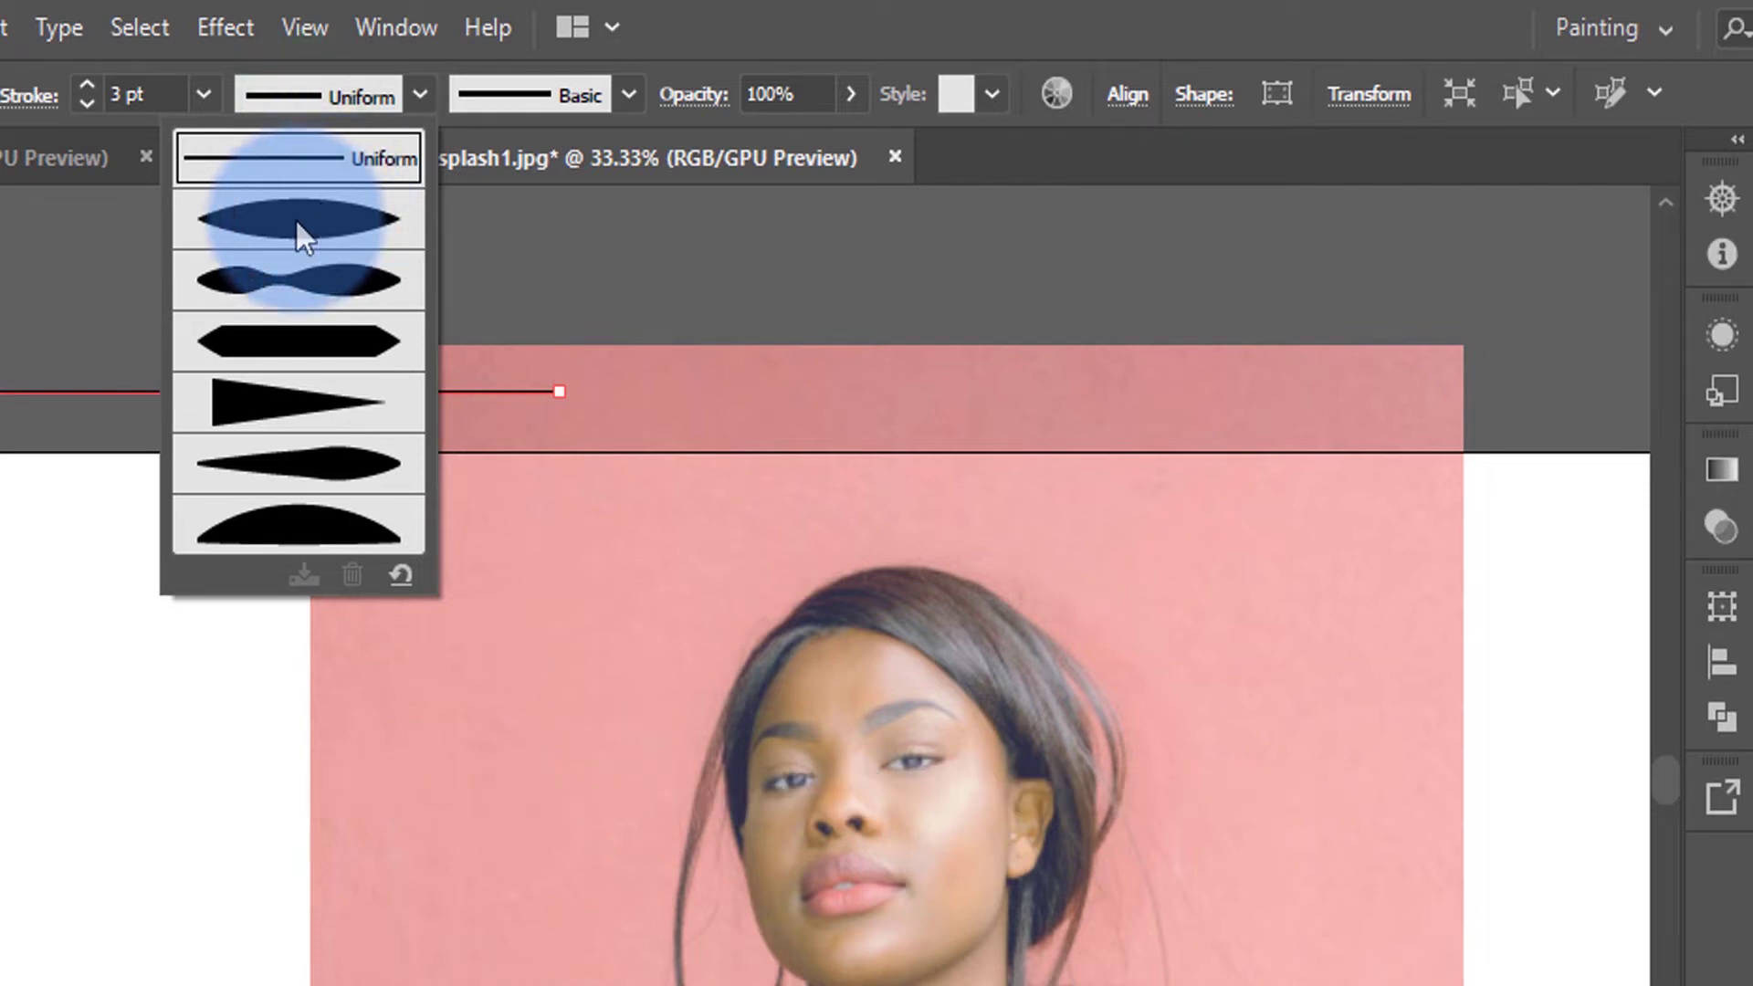
Apply the tapered width profile and turn the line into Art Brush 1
left_click(302, 235)
left_click(629, 94)
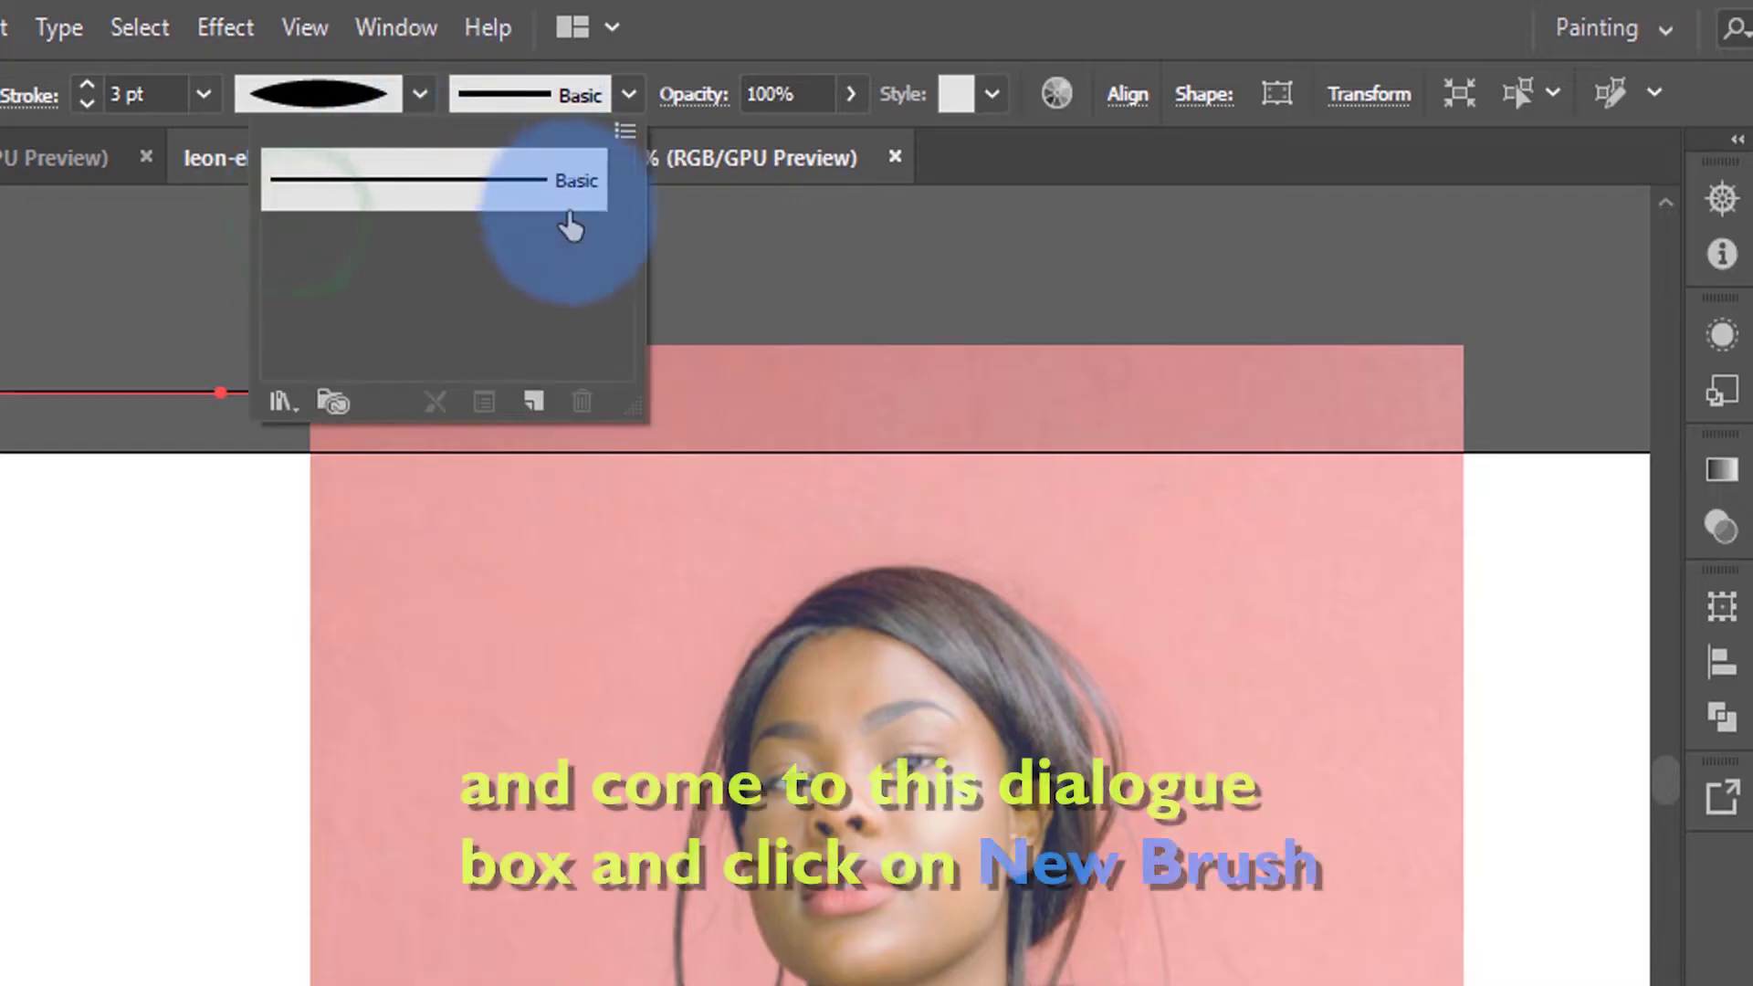
left_click(535, 403)
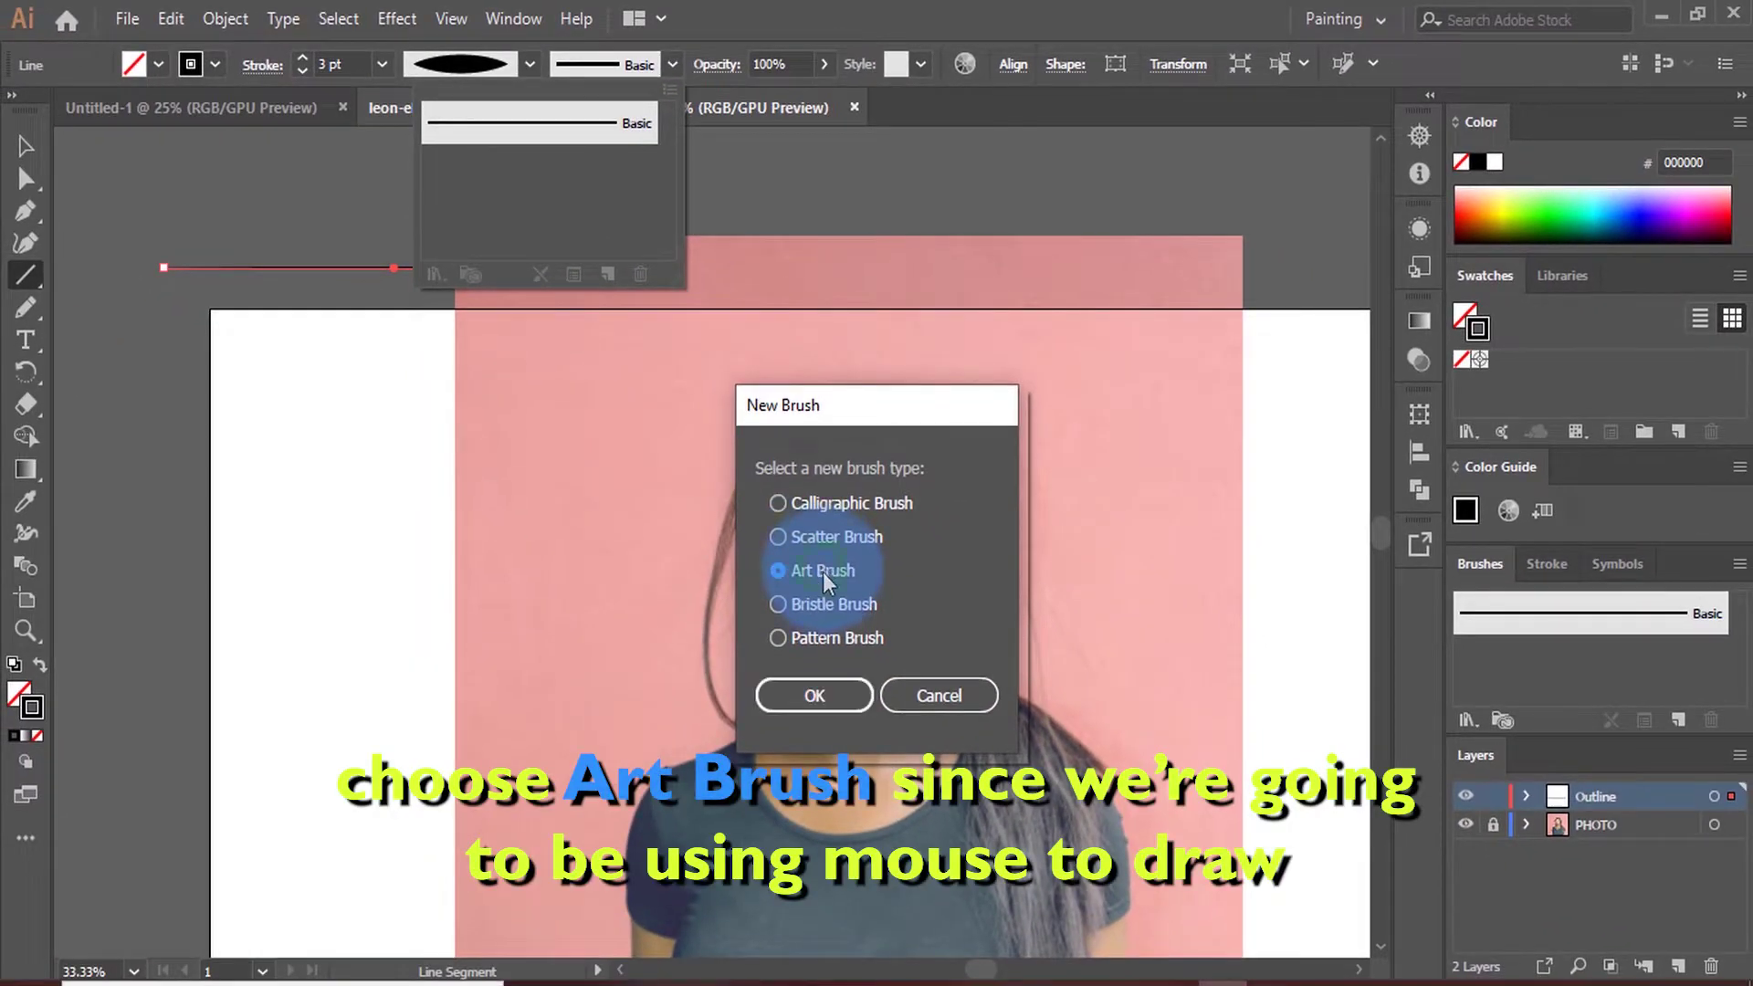
left_click(856, 703)
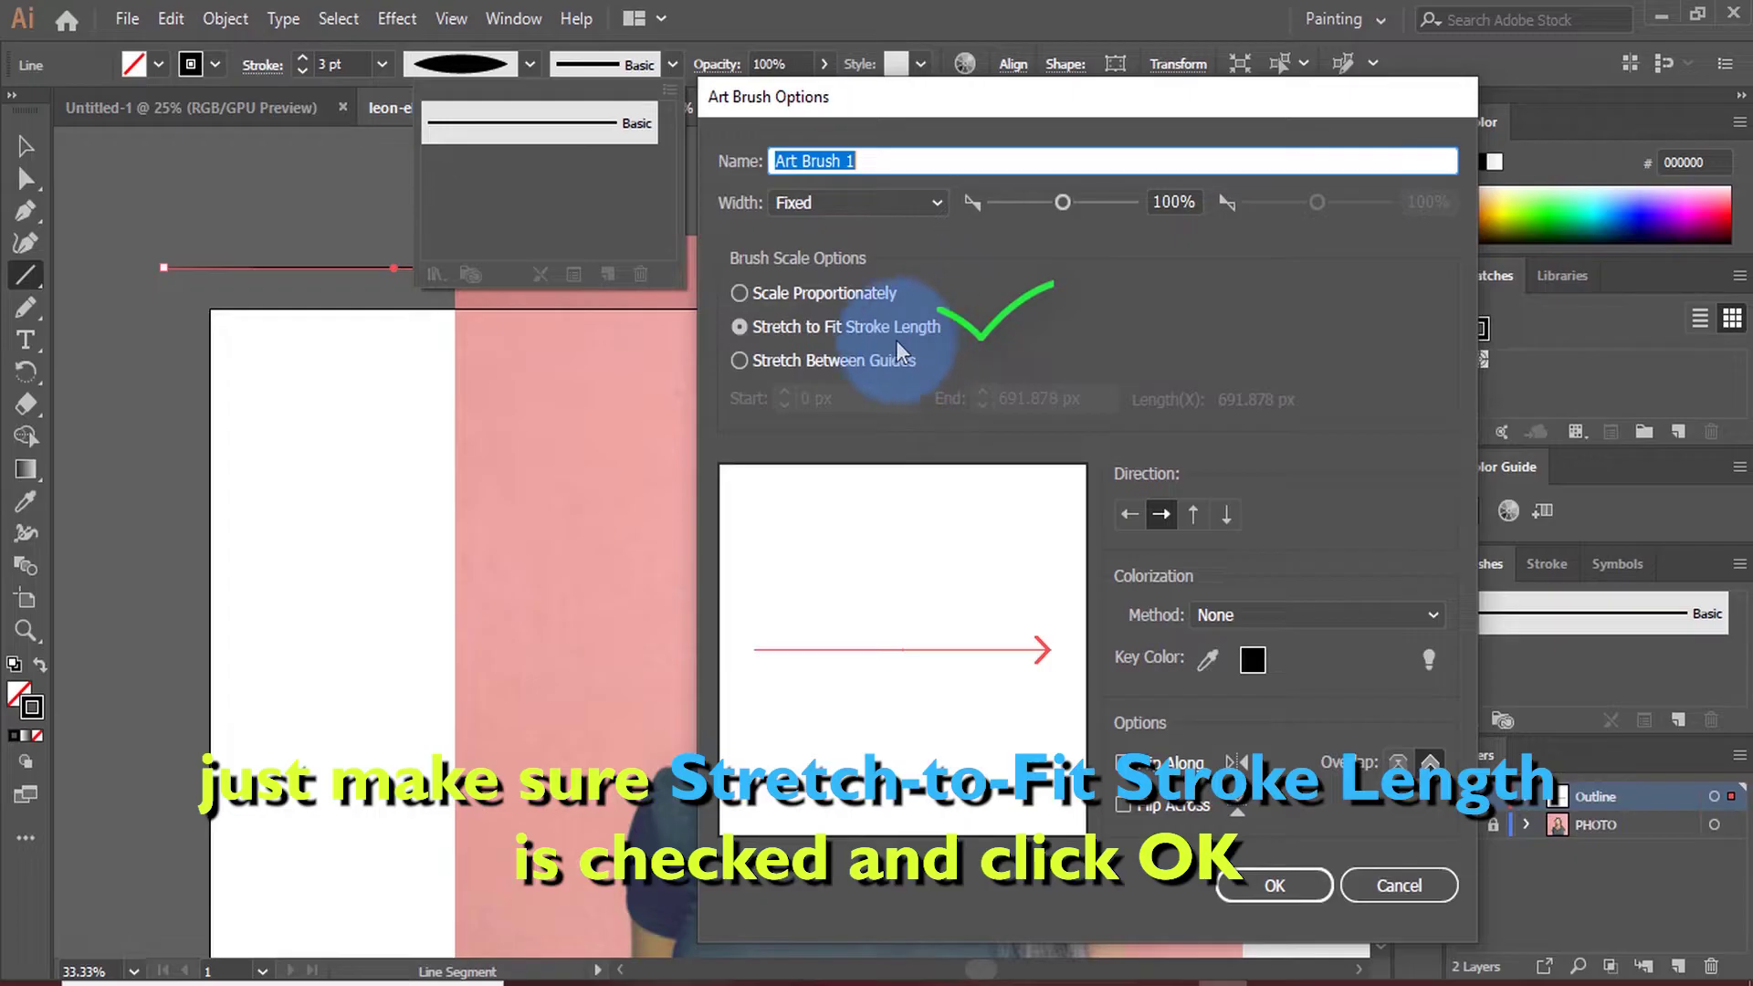
left_click(1290, 879)
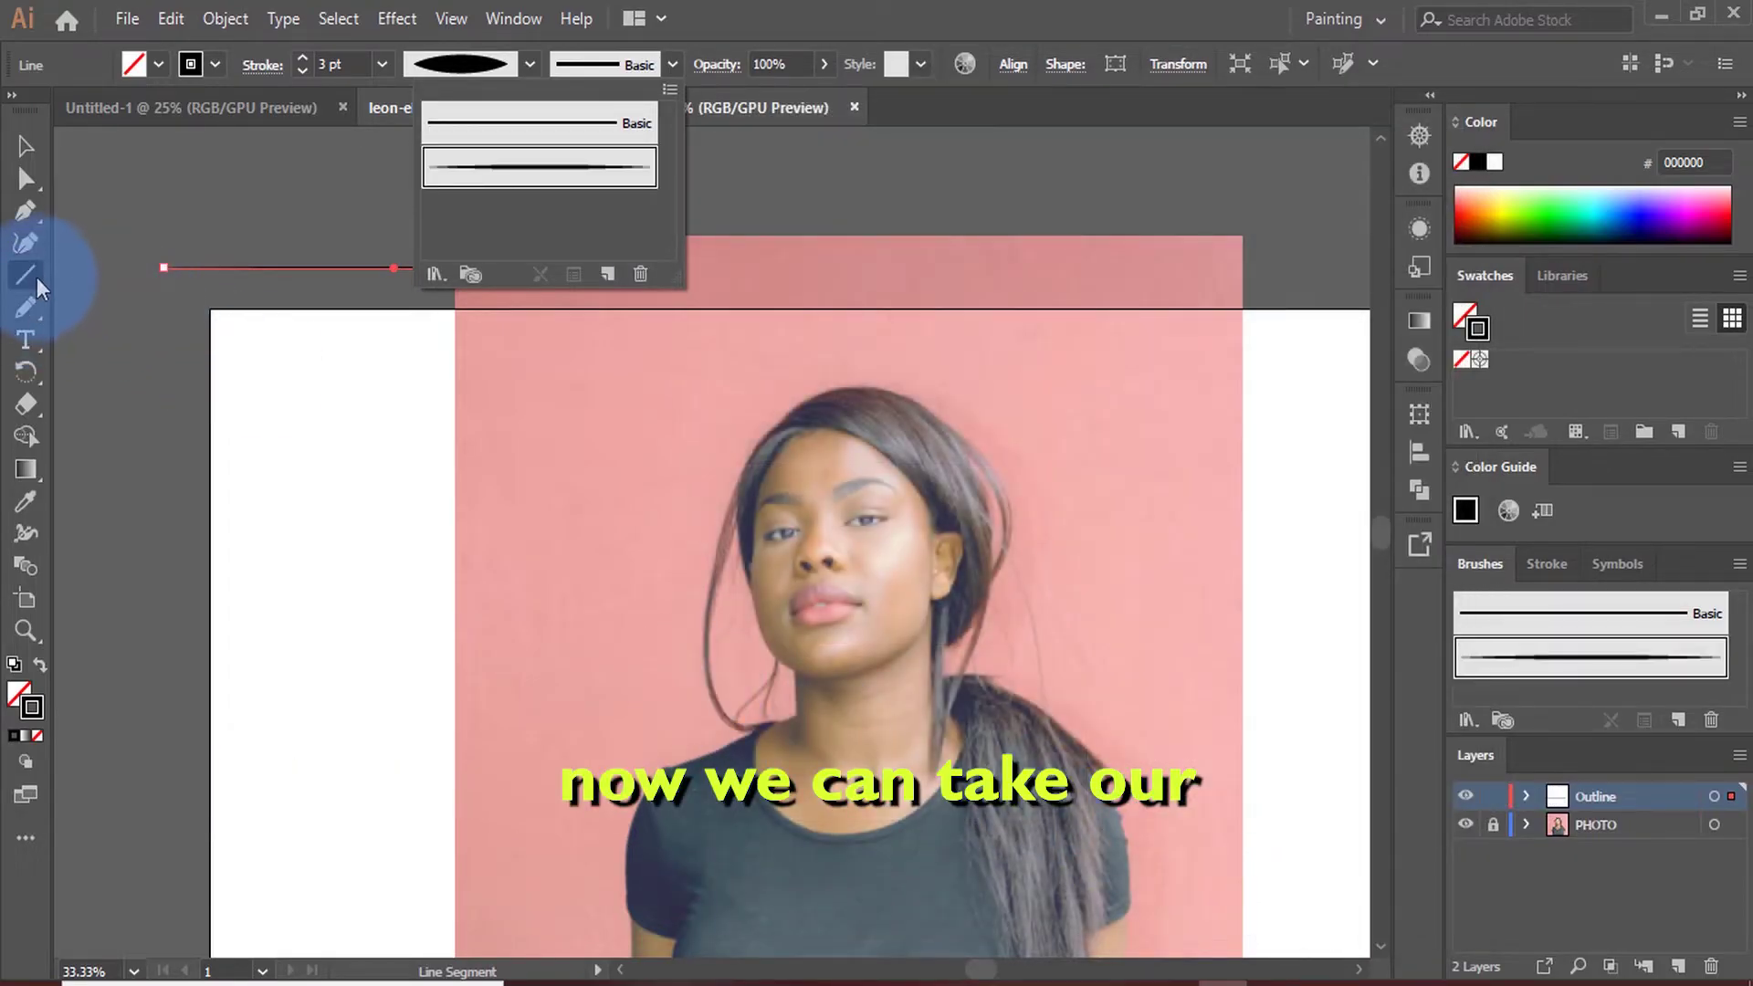
Switch to the Paintbrush and paint two curved test strokes with Art Brush 1
left_click(37, 273)
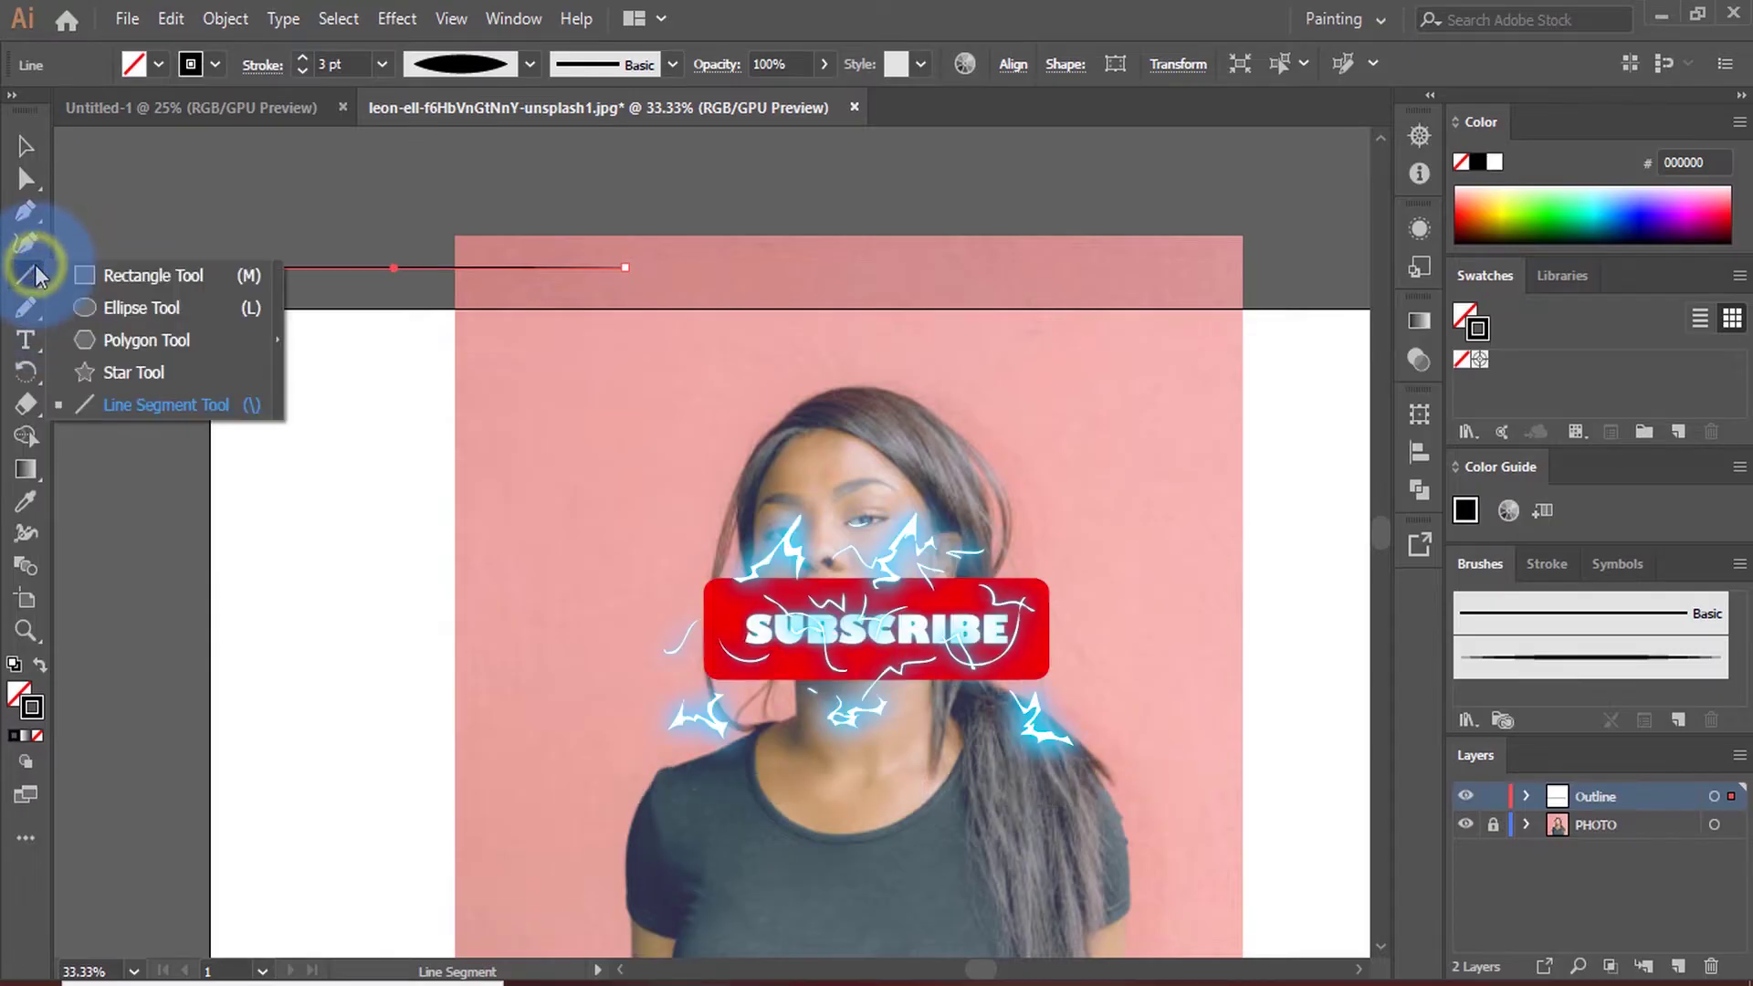
left_click(16, 309)
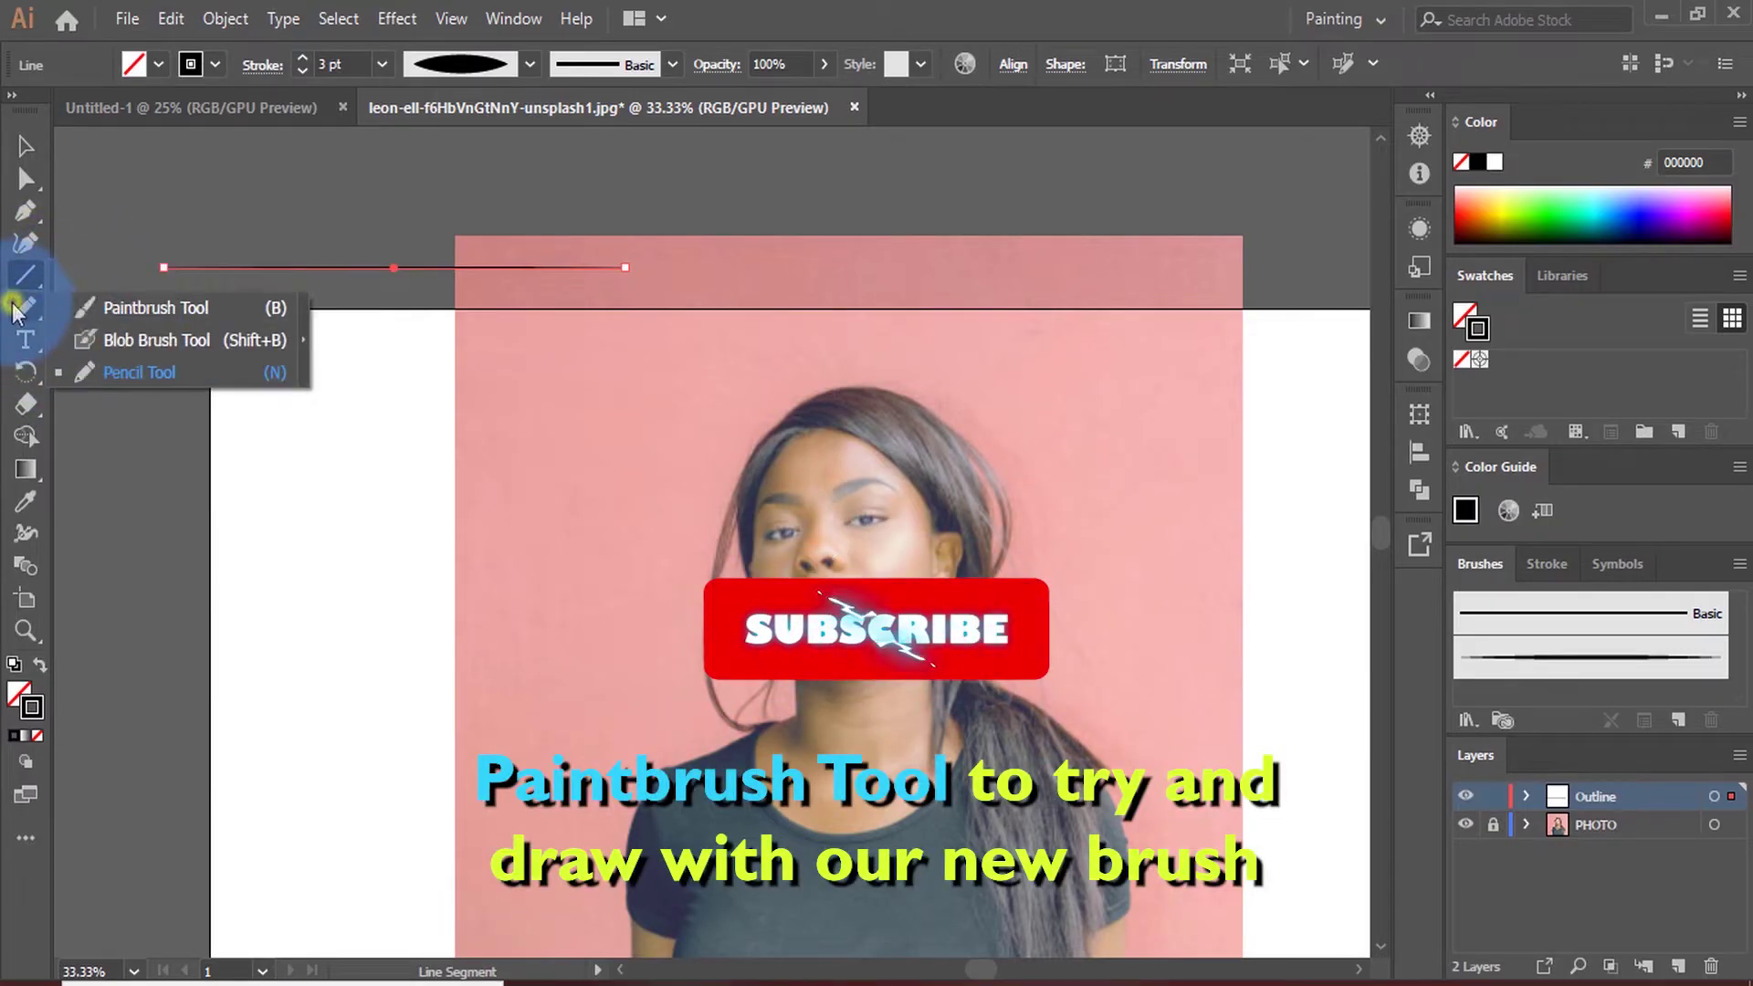
left_click(137, 308)
scroll(365, 347, "up", 3)
left_click_drag(301, 284, 516, 324)
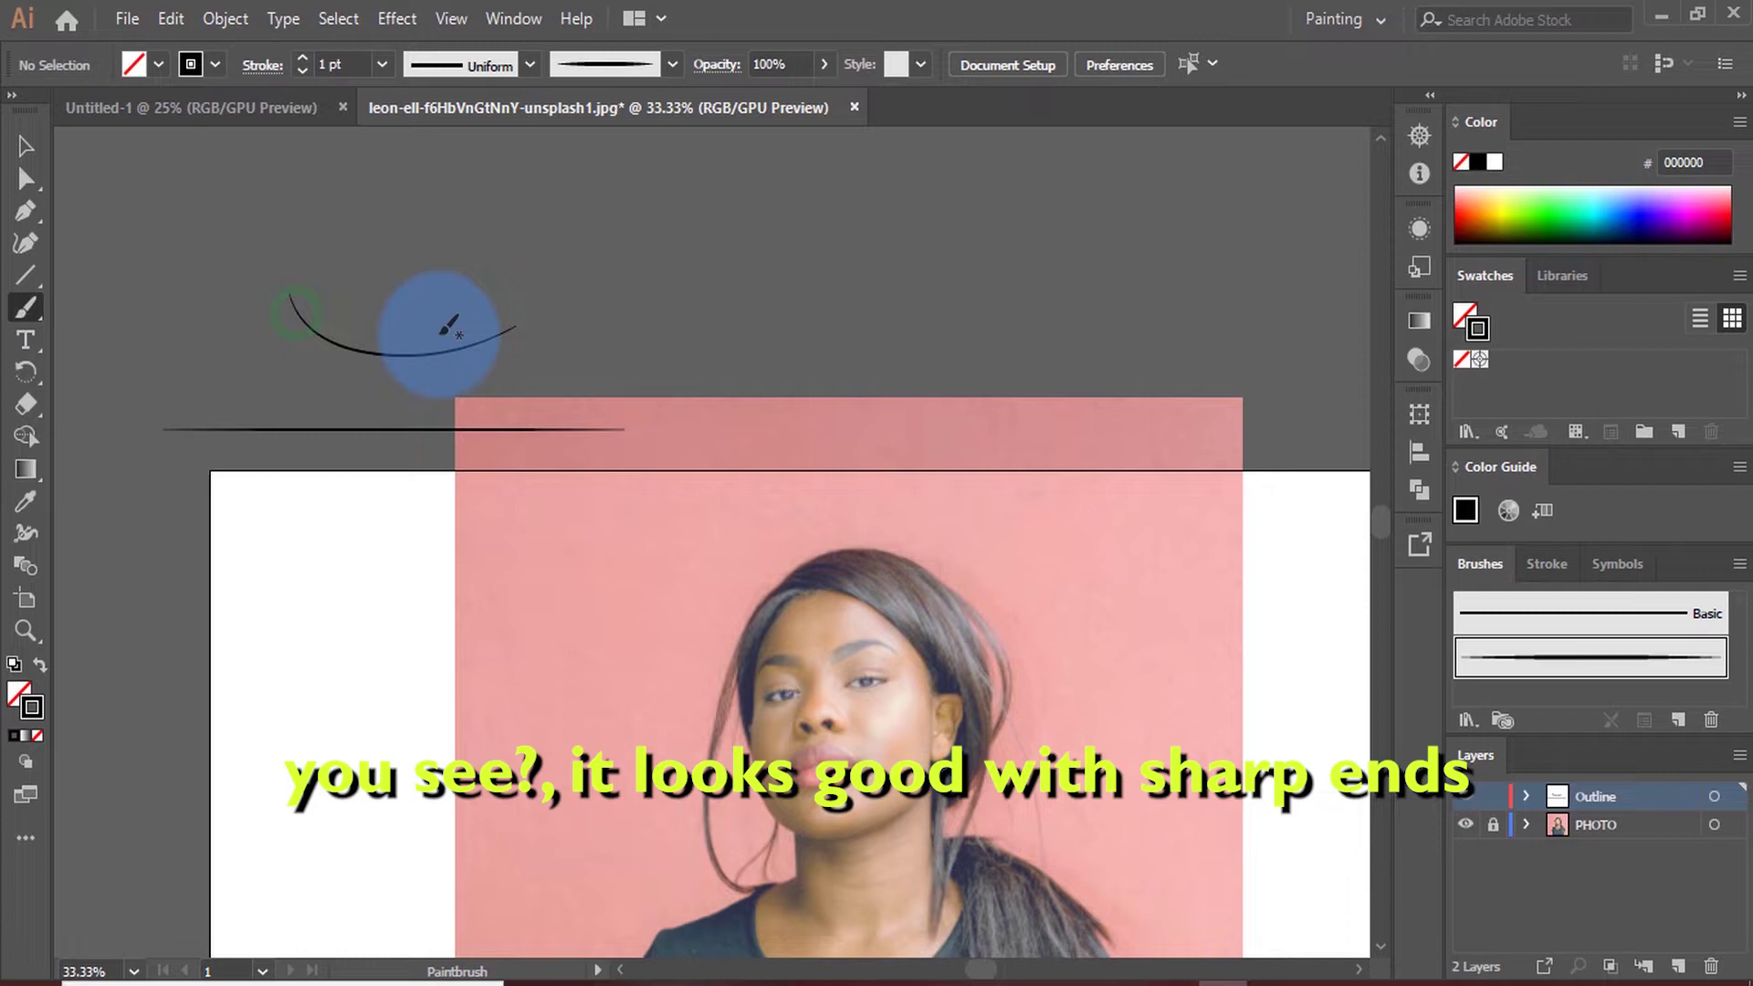
left_click_drag(276, 350, 505, 382)
scroll(379, 421, "up", 3)
scroll(561, 448, "down", 3)
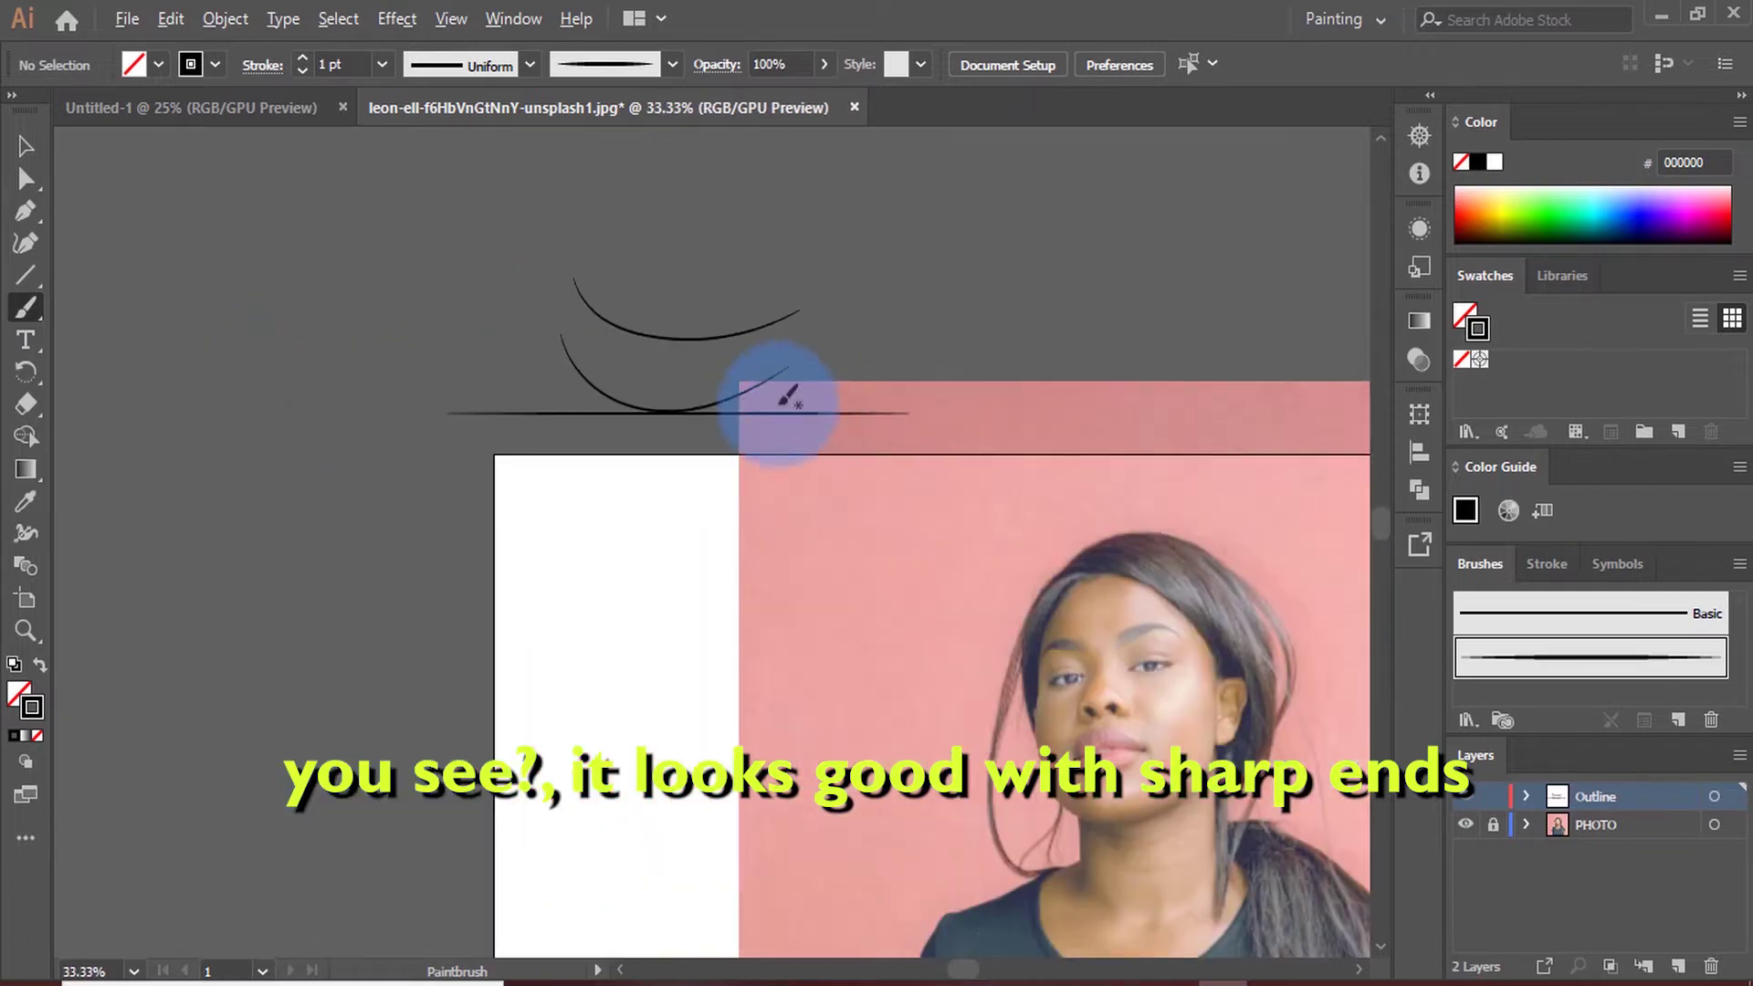
scroll(783, 391, "up", 2)
scroll(653, 390, "up", 2)
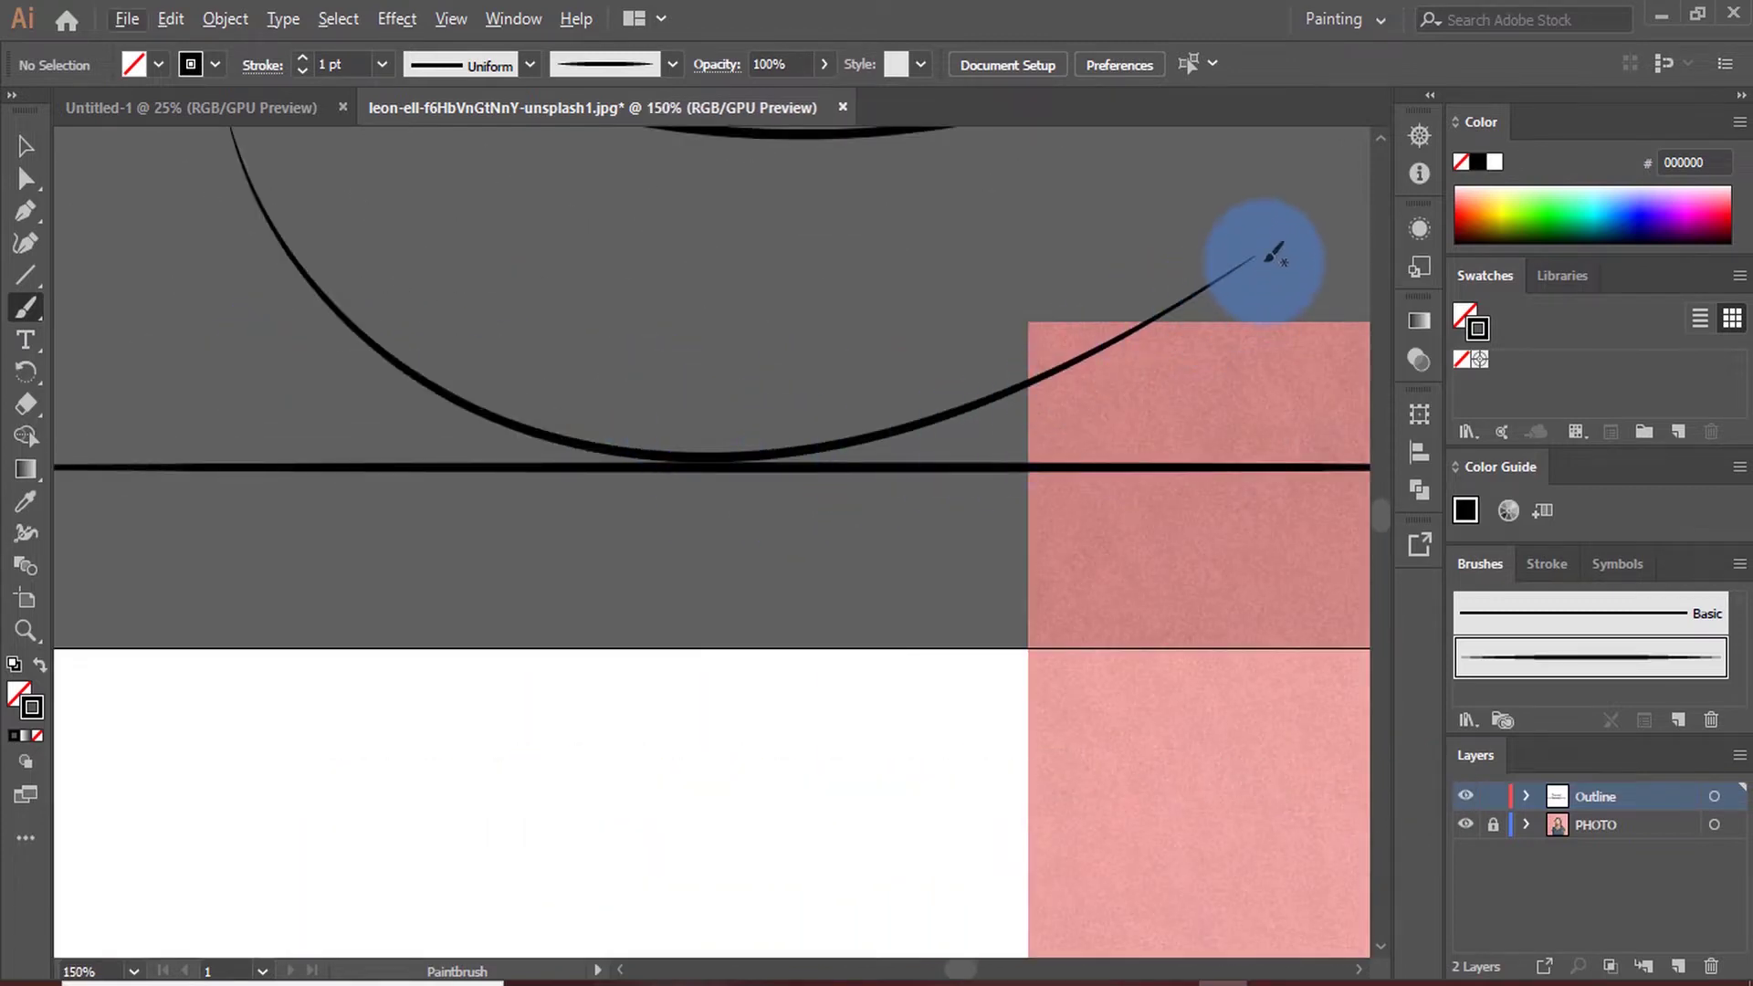
scroll(481, 403, "down", 3)
scroll(434, 425, "down", 1)
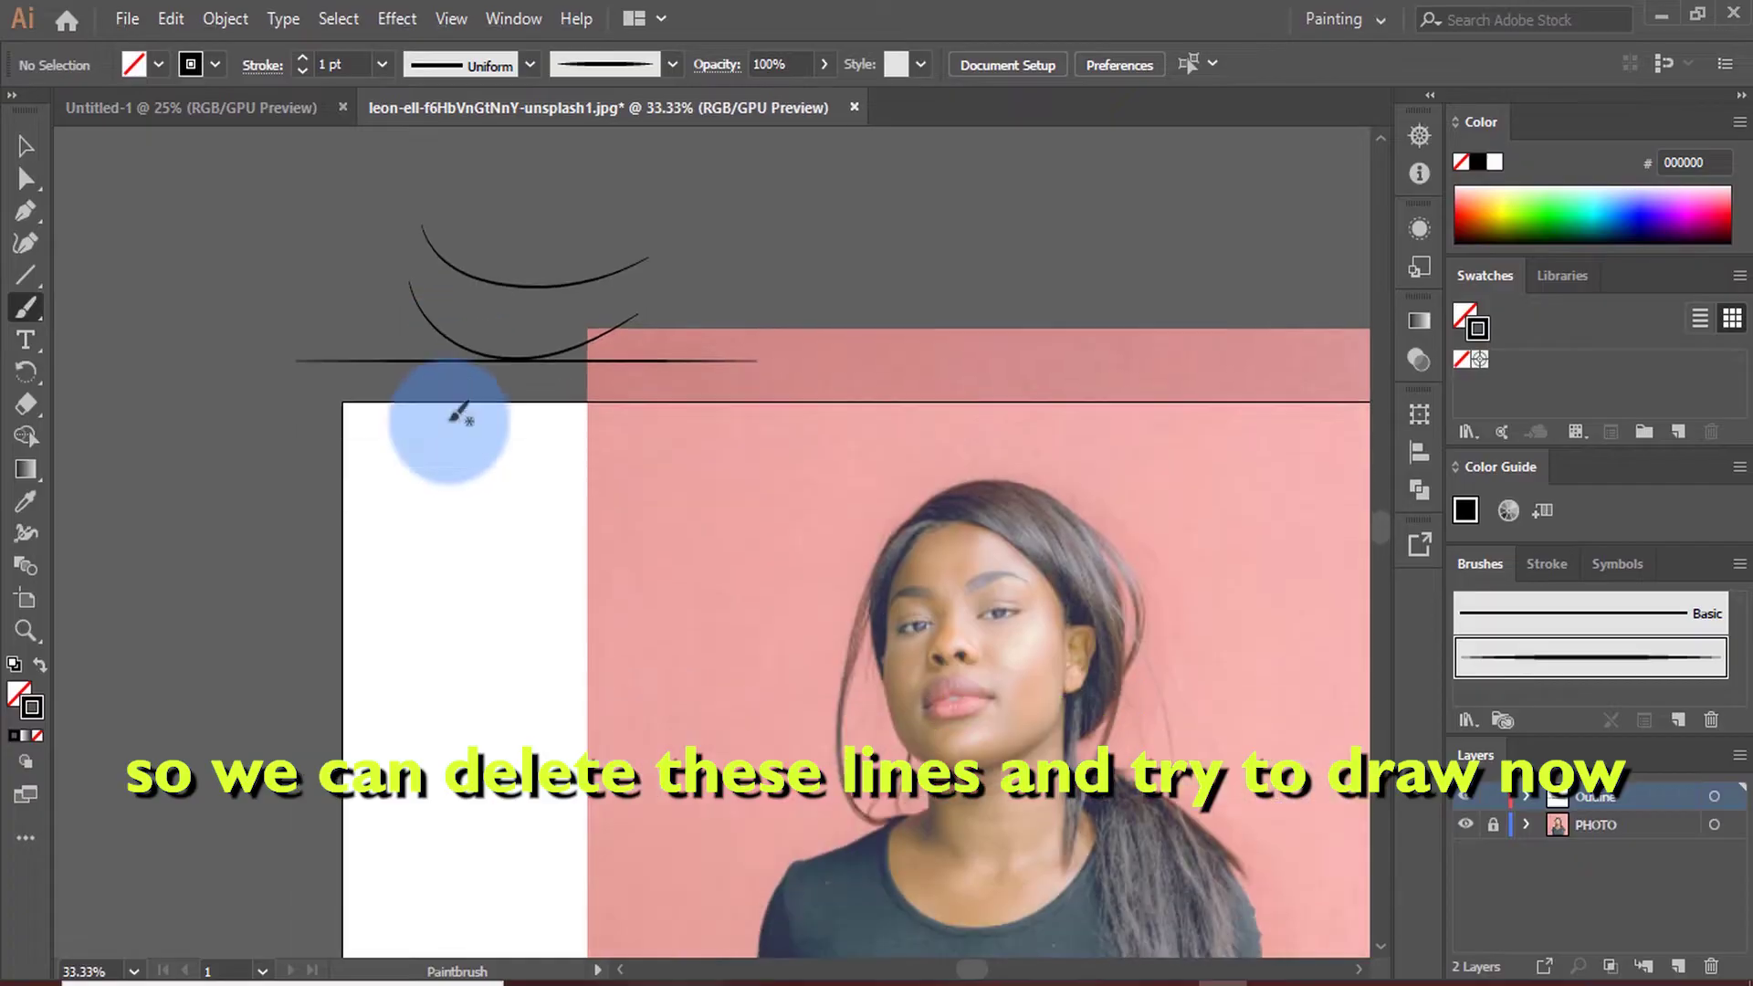
Trace the eye along its lash line and thin the outline to 0.5 pt
key("v")
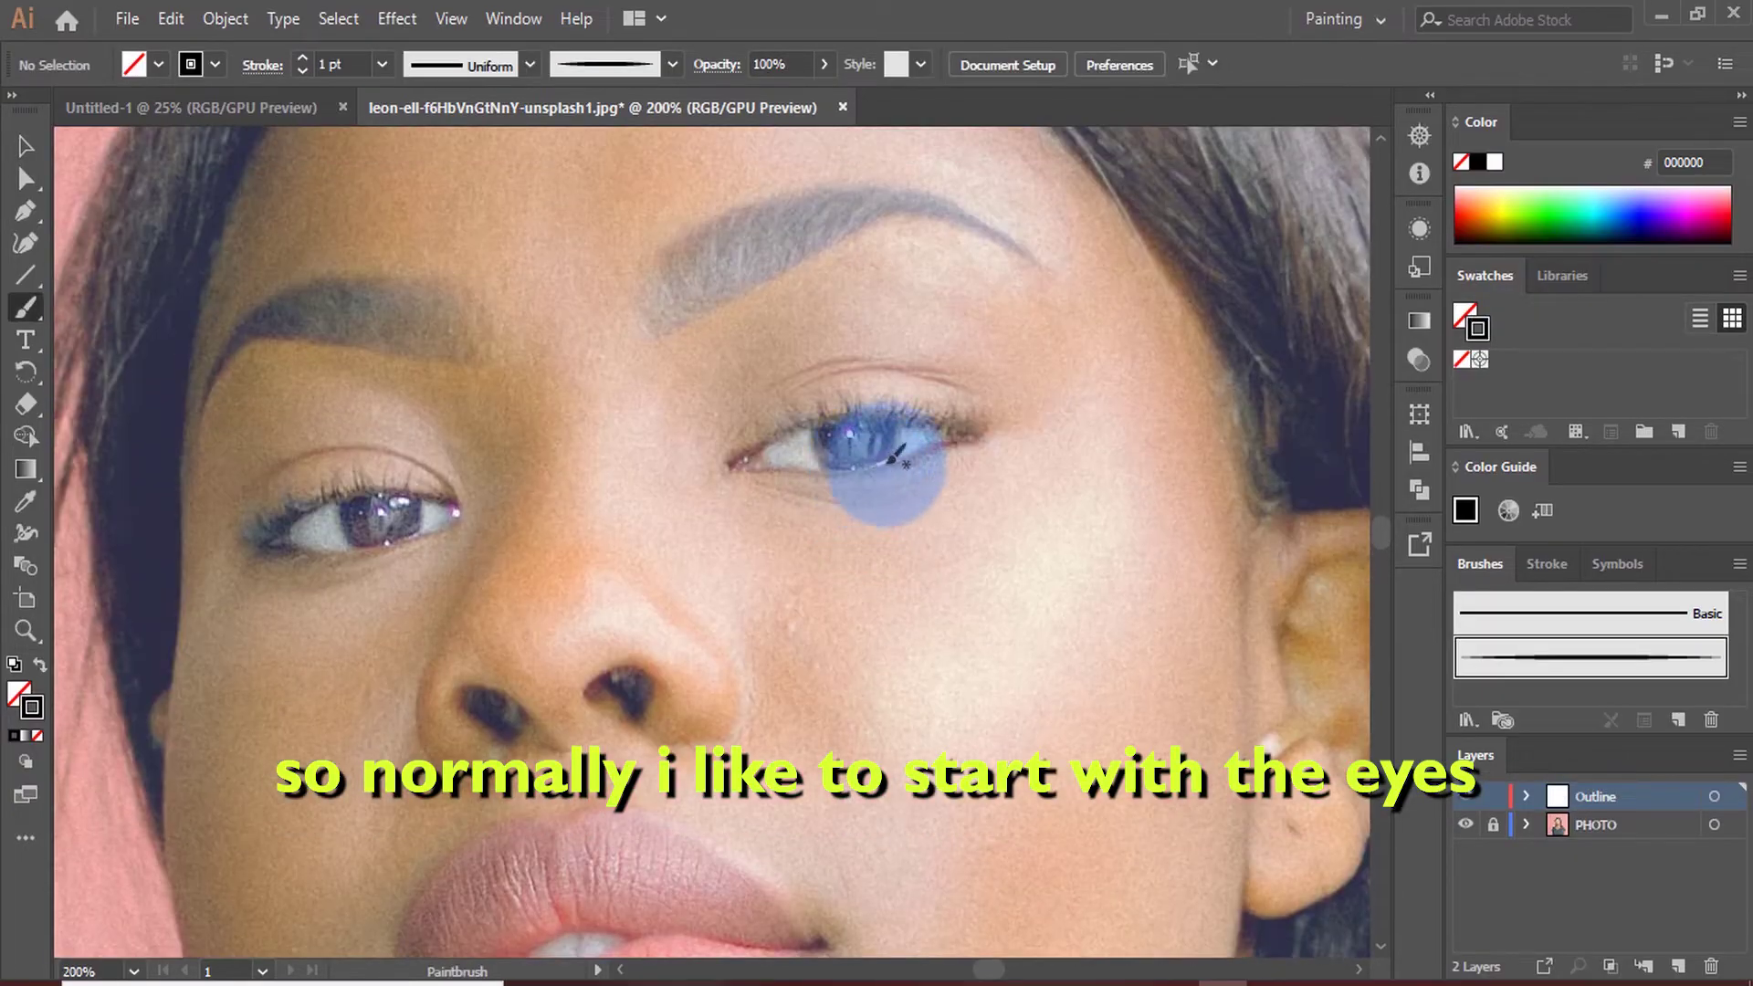
scroll(923, 439, "up", 4)
scroll(1031, 466, "down", 1)
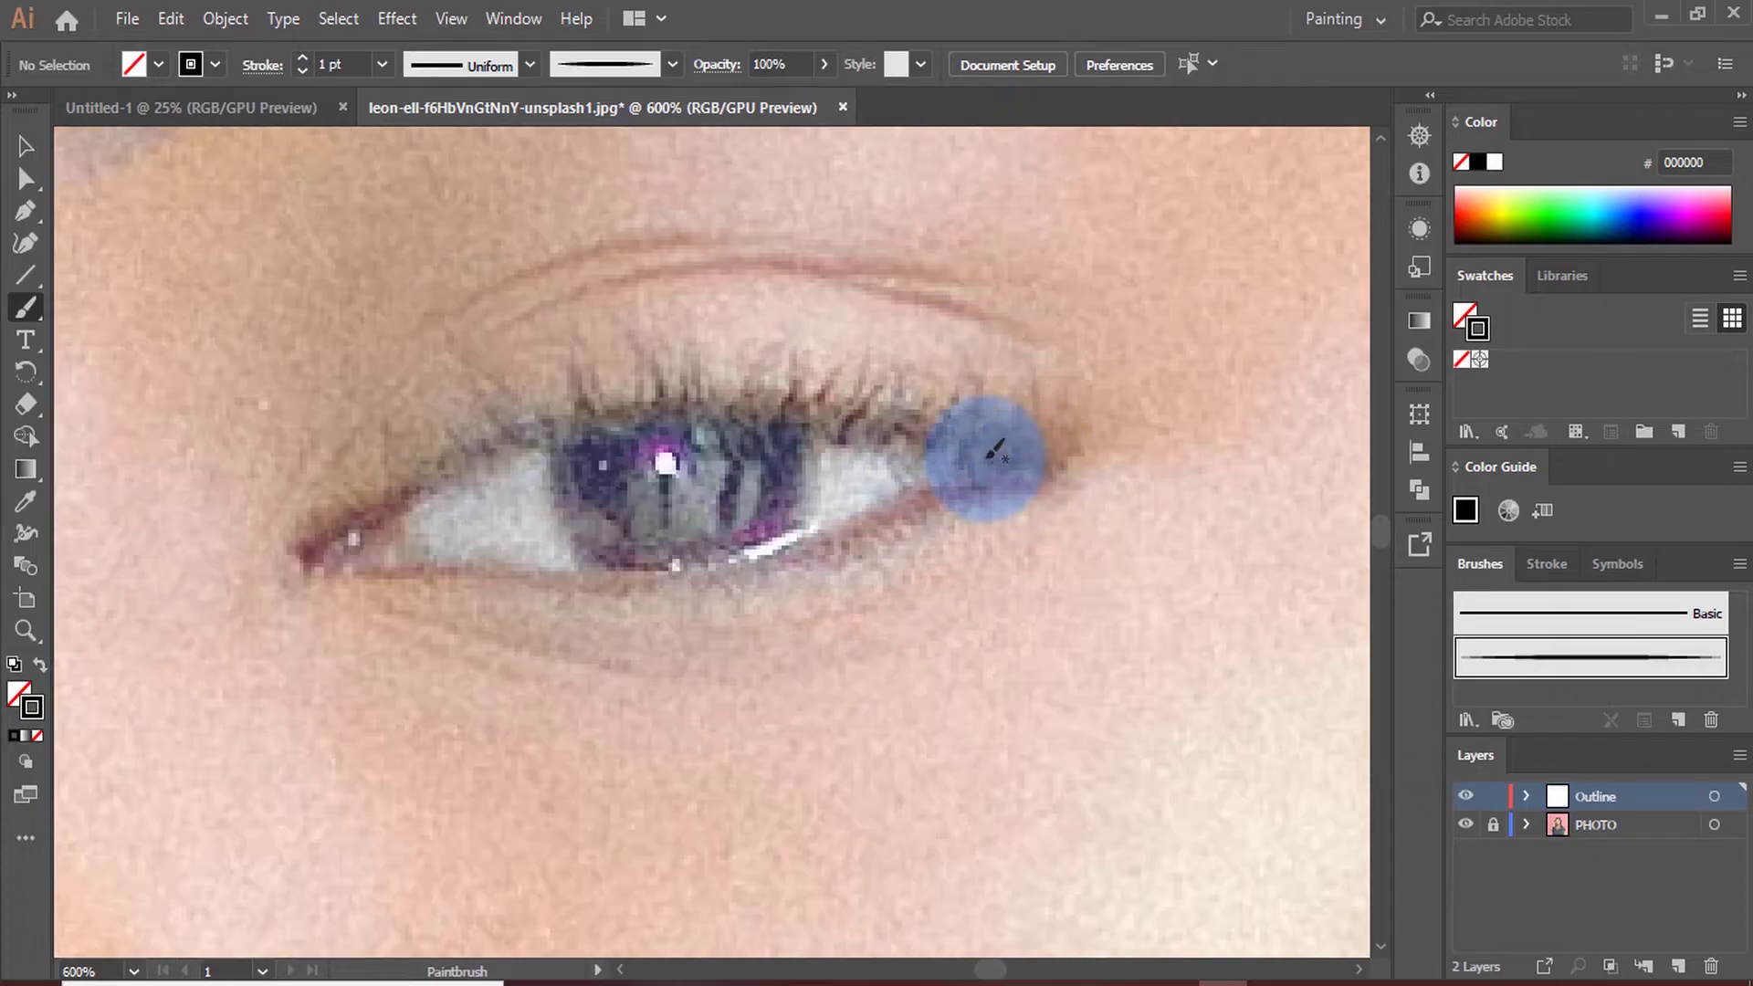
scroll(986, 454, "up", 2)
scroll(945, 438, "down", 2)
scroll(922, 415, "up", 1)
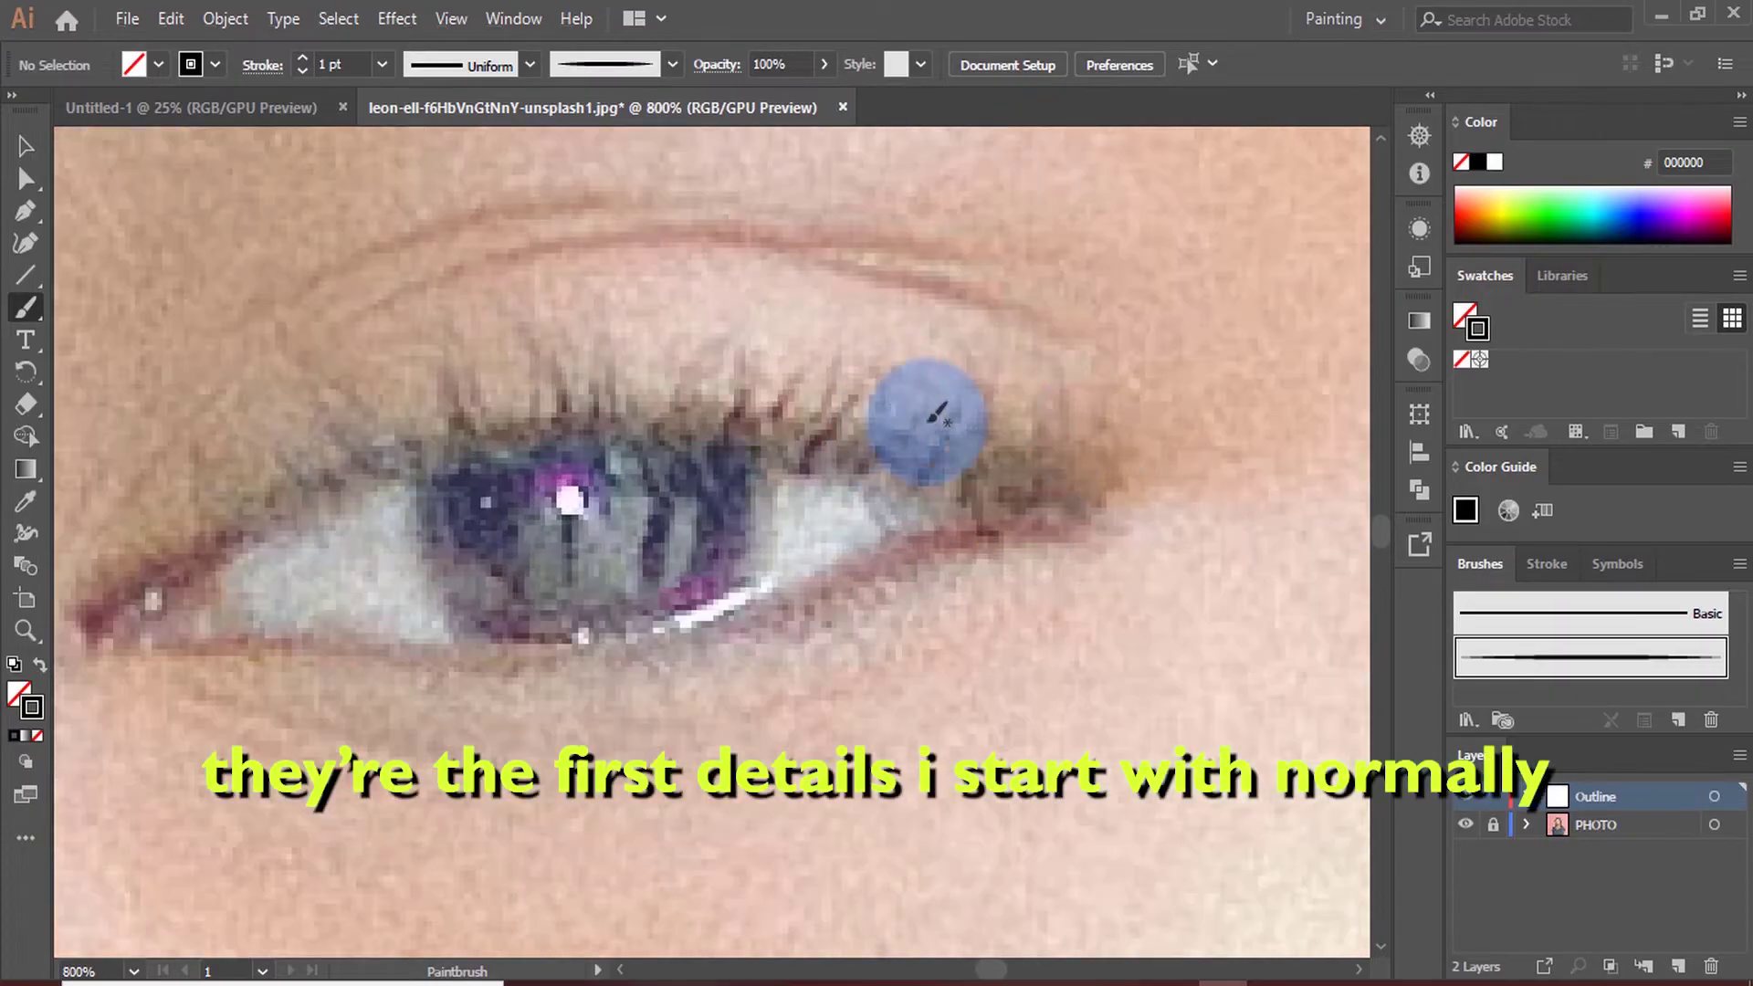
scroll(996, 437, "down", 2)
scroll(1032, 443, "up", 2)
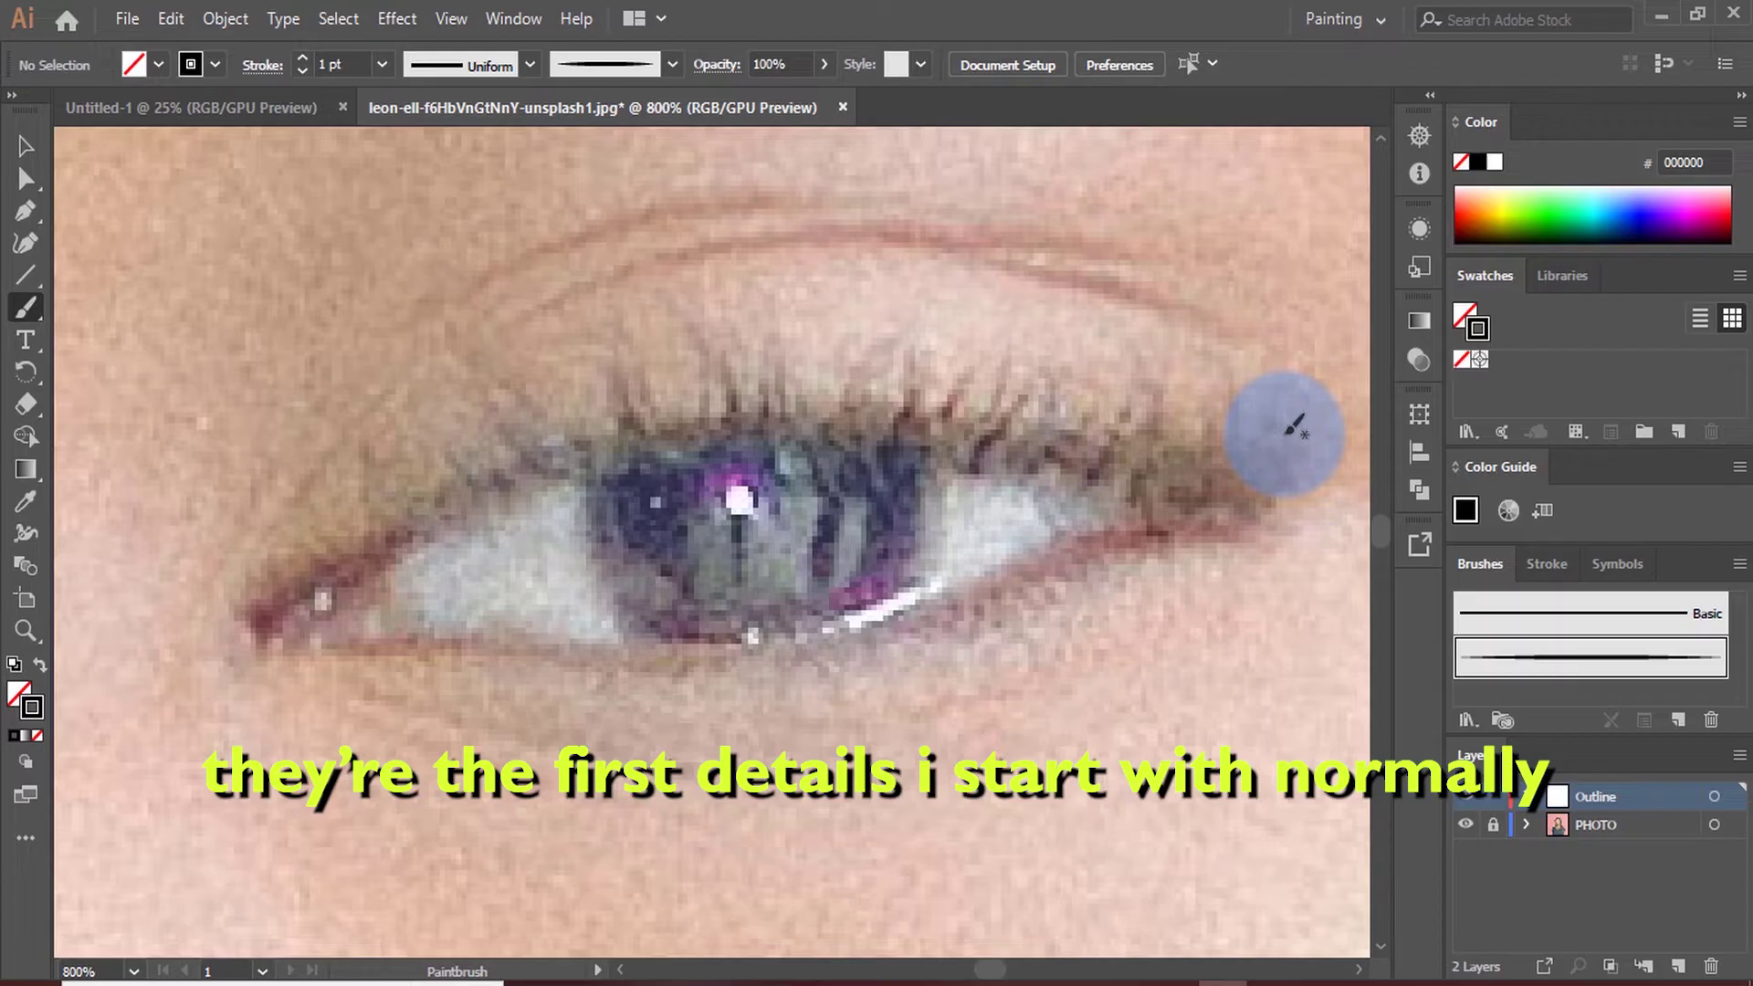
mouse_move(1260, 469)
left_mouse_down()
mouse_move(434, 508)
mouse_move(243, 610)
mouse_move(724, 657)
mouse_move(1094, 546)
left_mouse_up()
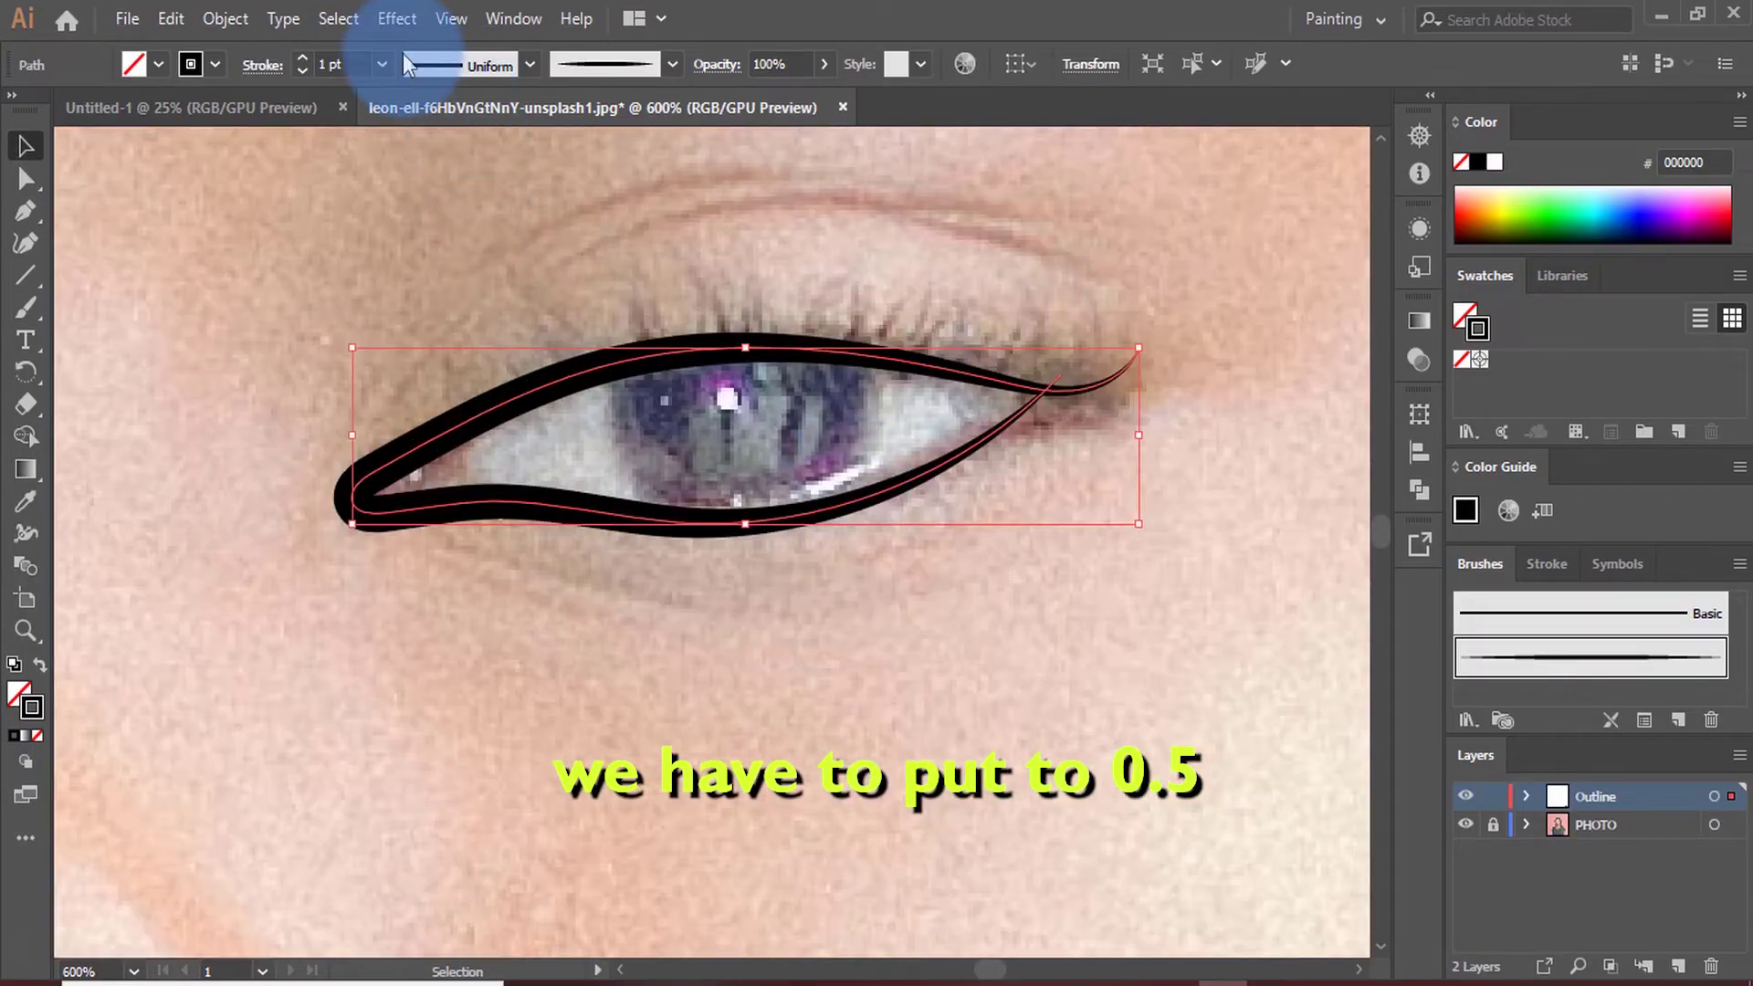
left_click(424, 129)
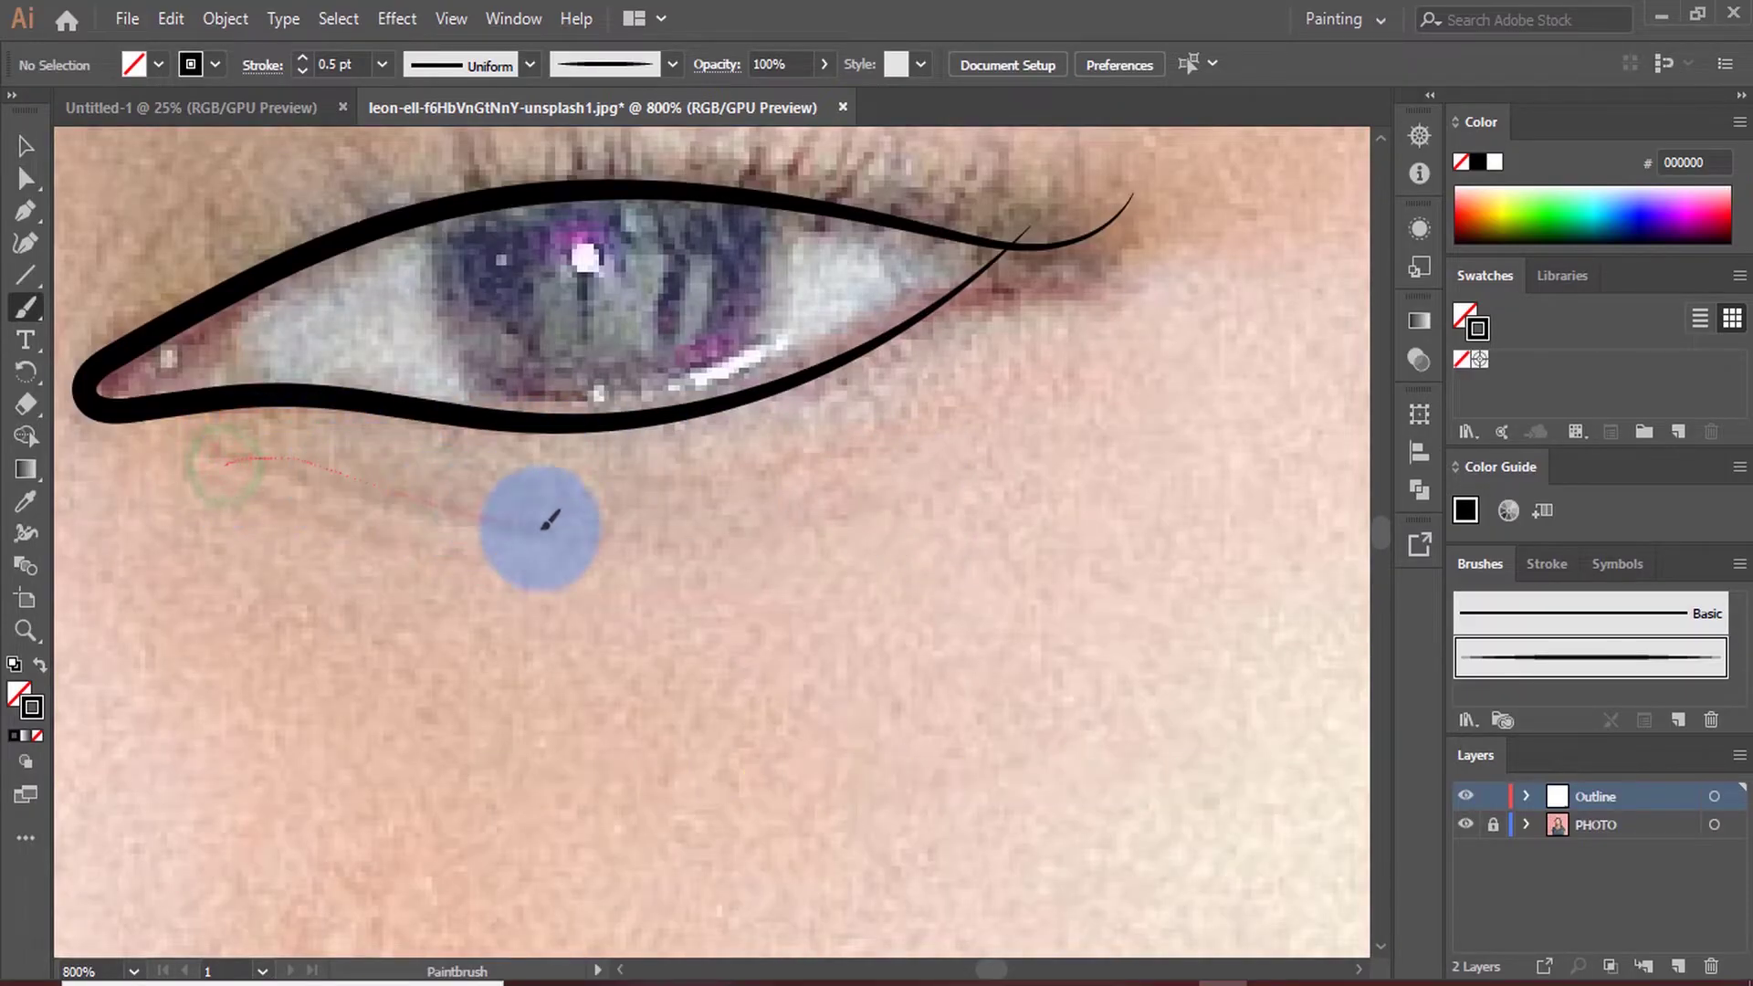
key("ctrl+plus")
scroll(1018, 529, "up", 5)
scroll(1052, 516, "up", 3)
key("ctrl+minus")
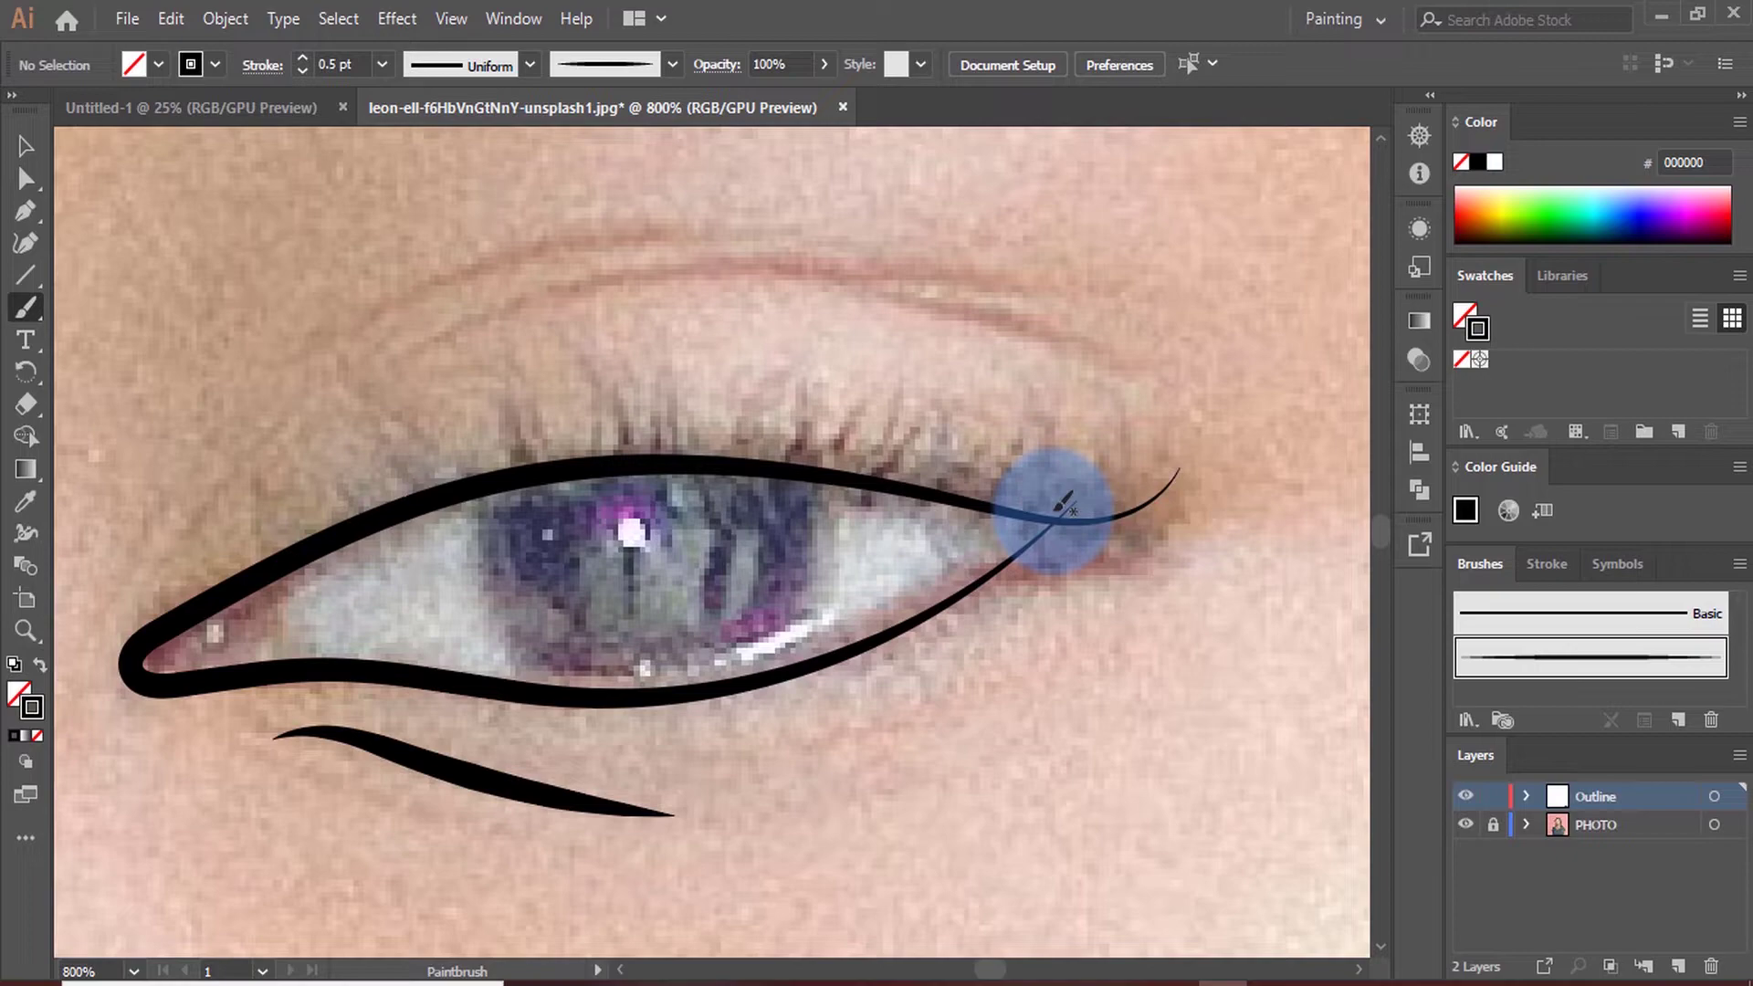
Brush the upper-lid, lower-lid and crease strokes around the eyes
mouse_move(922, 315)
left_mouse_down()
mouse_move(1100, 355)
mouse_move(251, 472)
left_mouse_up()
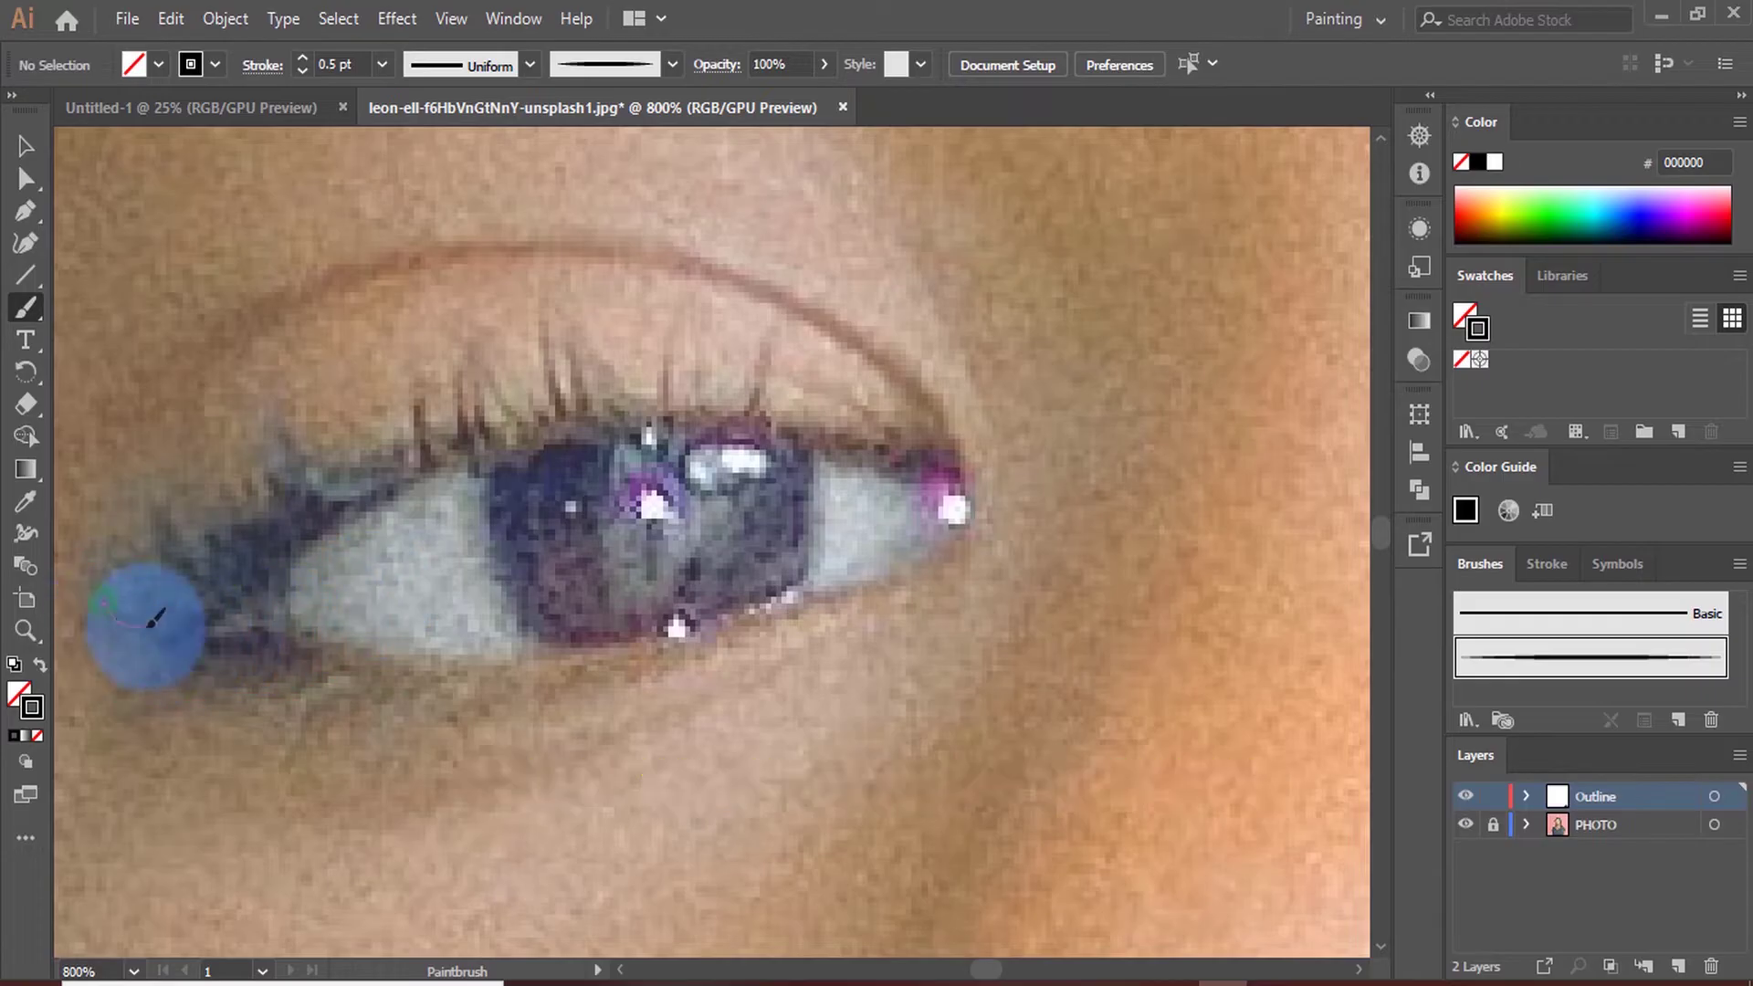
left_click_drag(146, 630, 593, 410)
left_click_drag(123, 629, 918, 452)
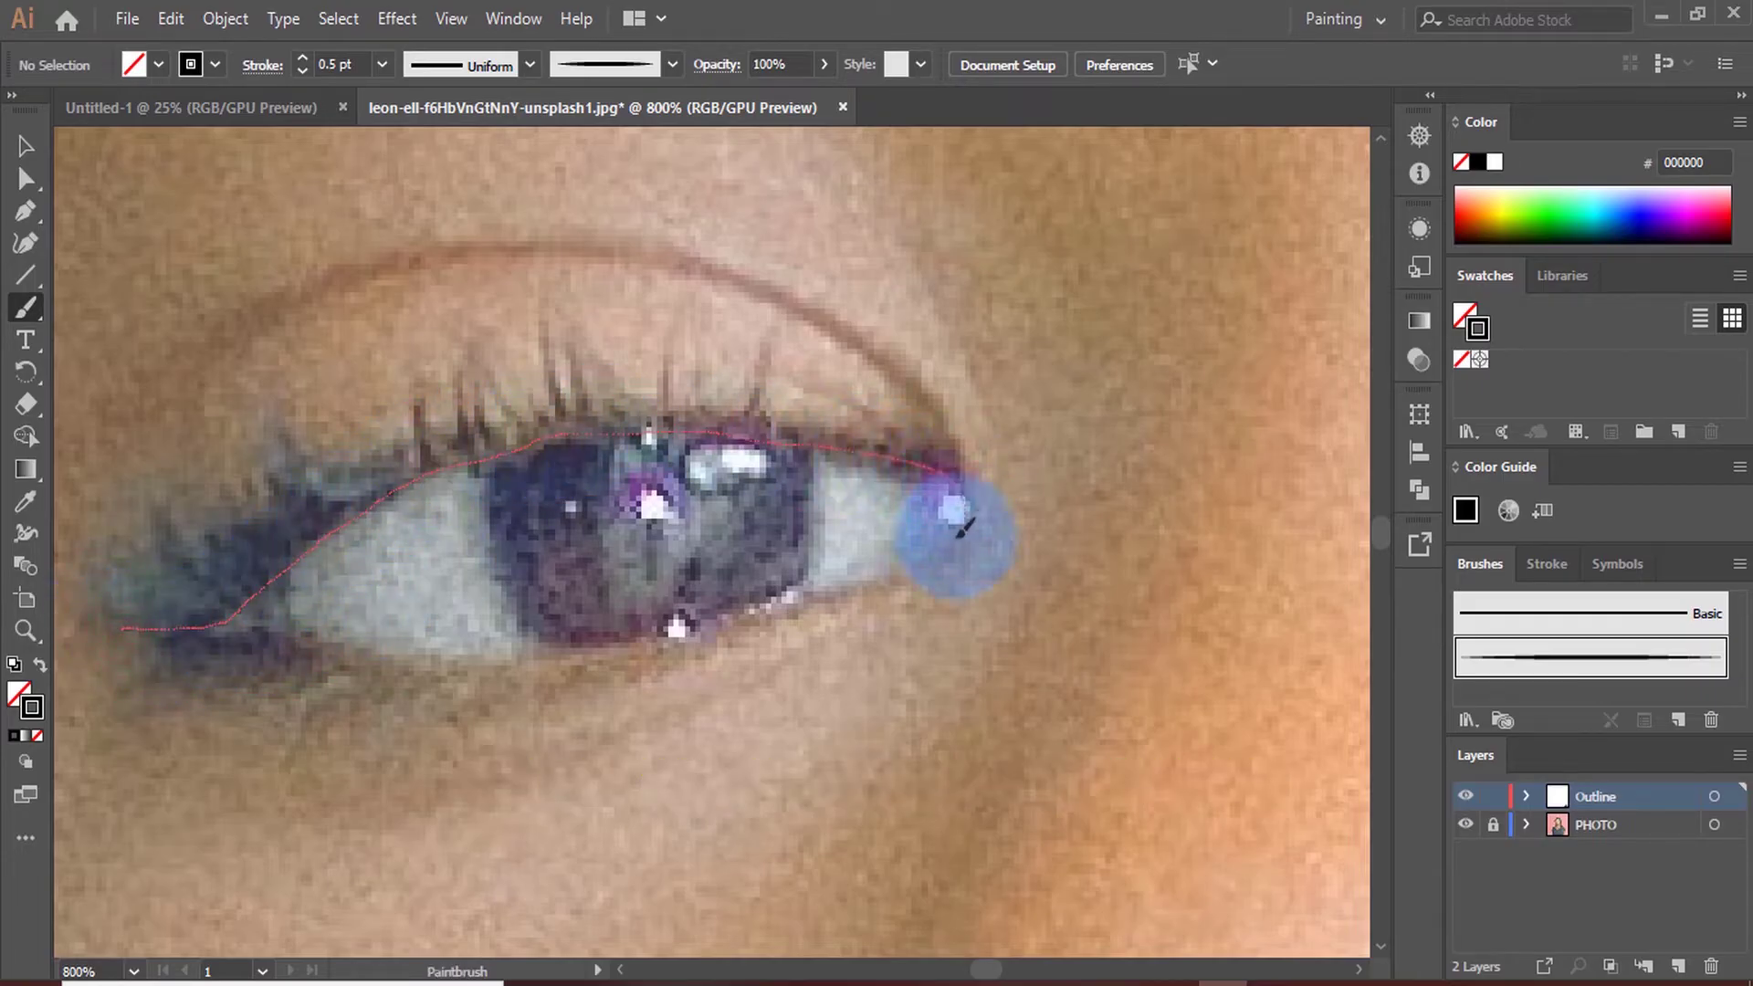
left_click_drag(872, 576, 724, 614)
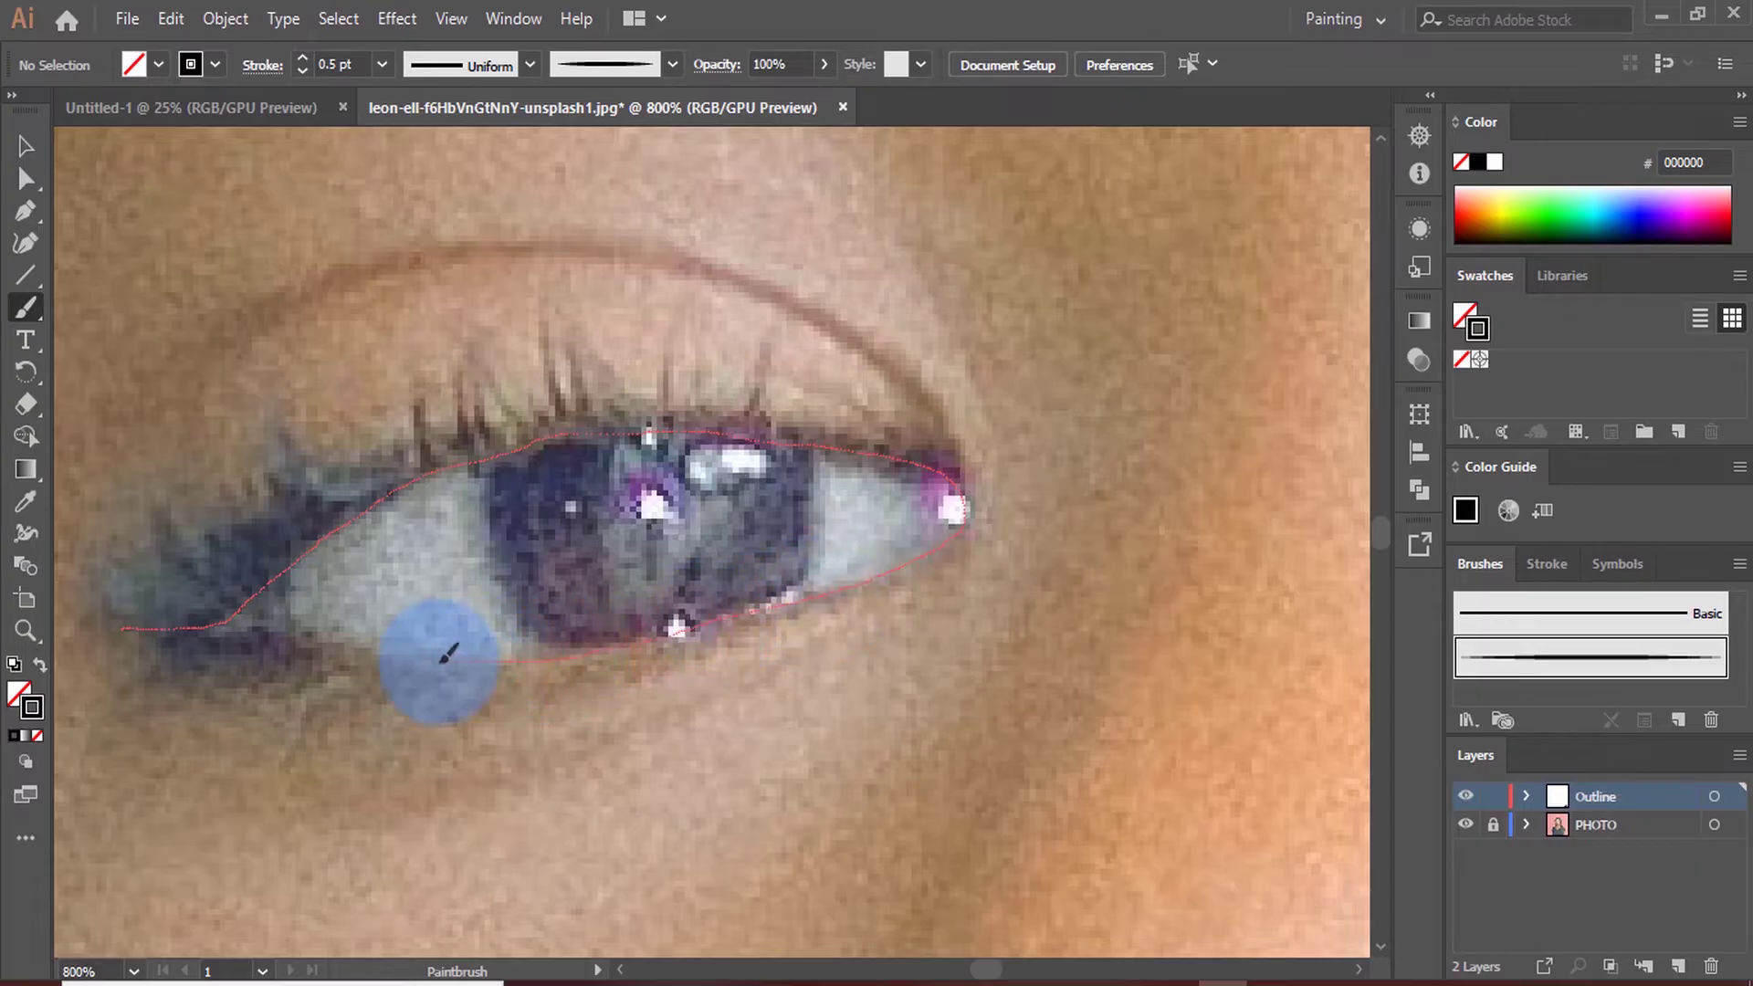
left_click_drag(343, 639, 216, 567)
scroll(274, 639, "down", 2)
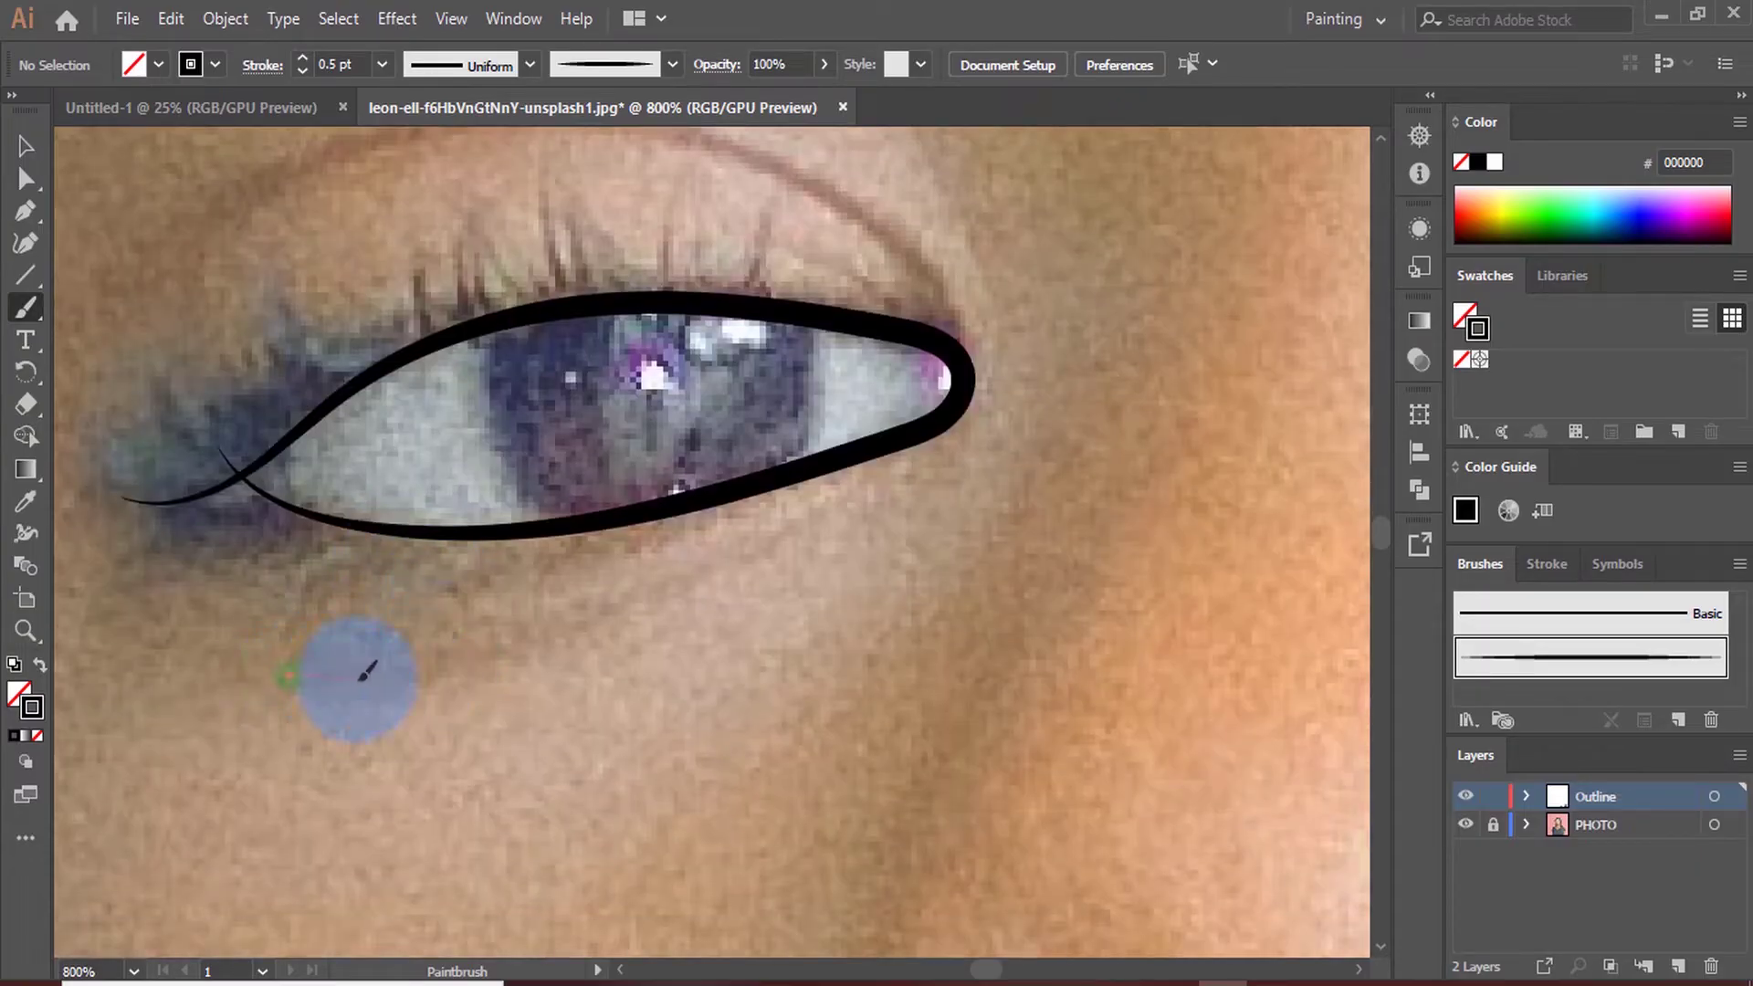
left_click_drag(367, 671, 804, 525)
scroll(840, 584, "up", 4)
mouse_move(936, 553)
left_mouse_down()
mouse_move(881, 480)
mouse_move(146, 521)
left_mouse_up()
scroll(617, 444, "down", 3)
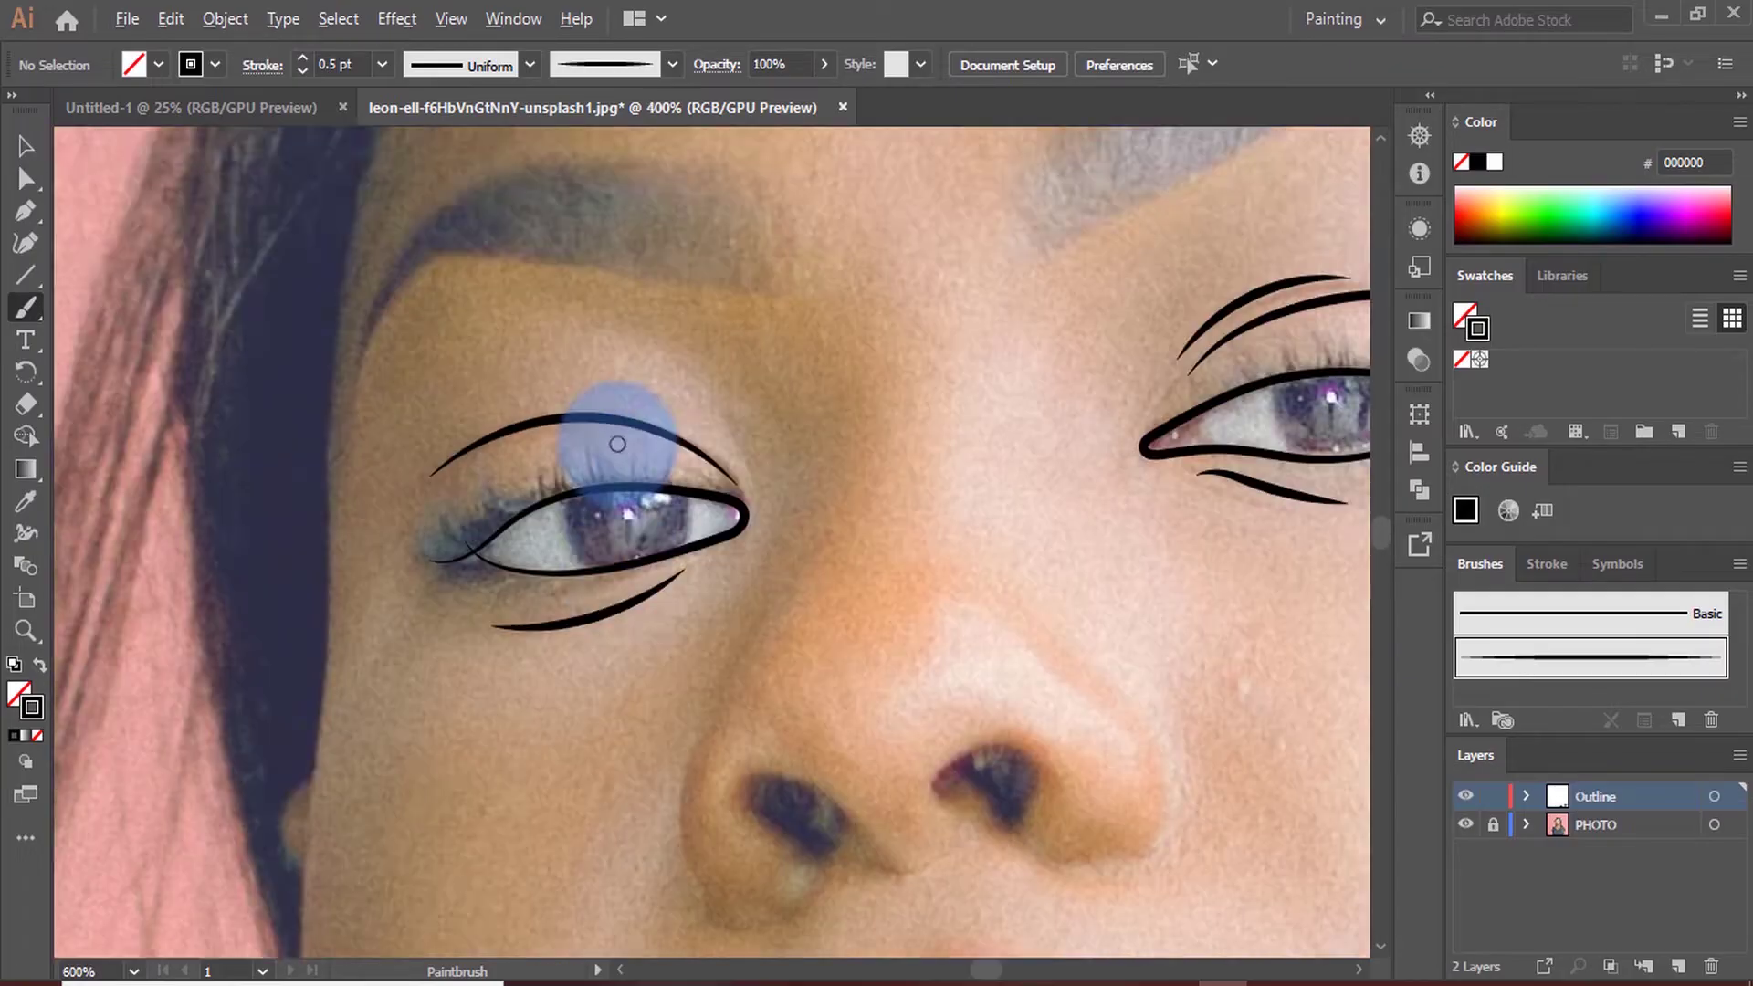
scroll(548, 469, "down", 2)
scroll(639, 392, "right", 2)
scroll(658, 402, "up", 3)
key("a")
left_click(780, 454)
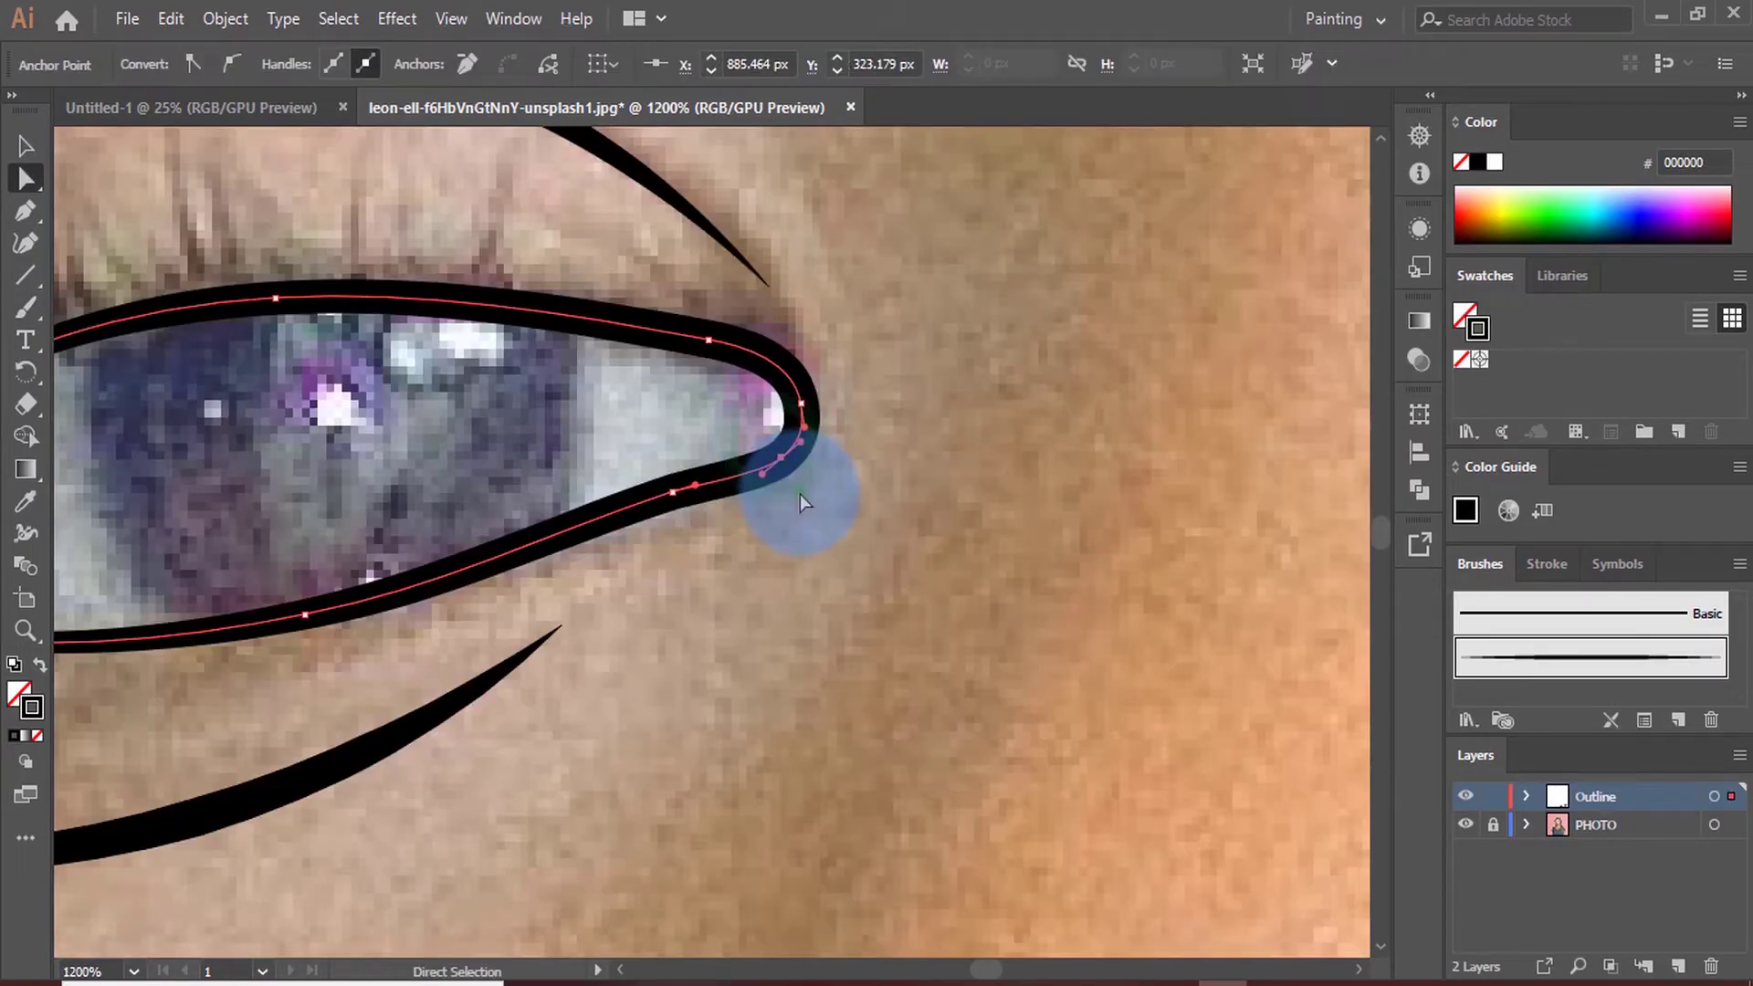
left_click(800, 495)
scroll(773, 545, "down", 3)
scroll(829, 586, "down", 2)
scroll(842, 566, "up", 2)
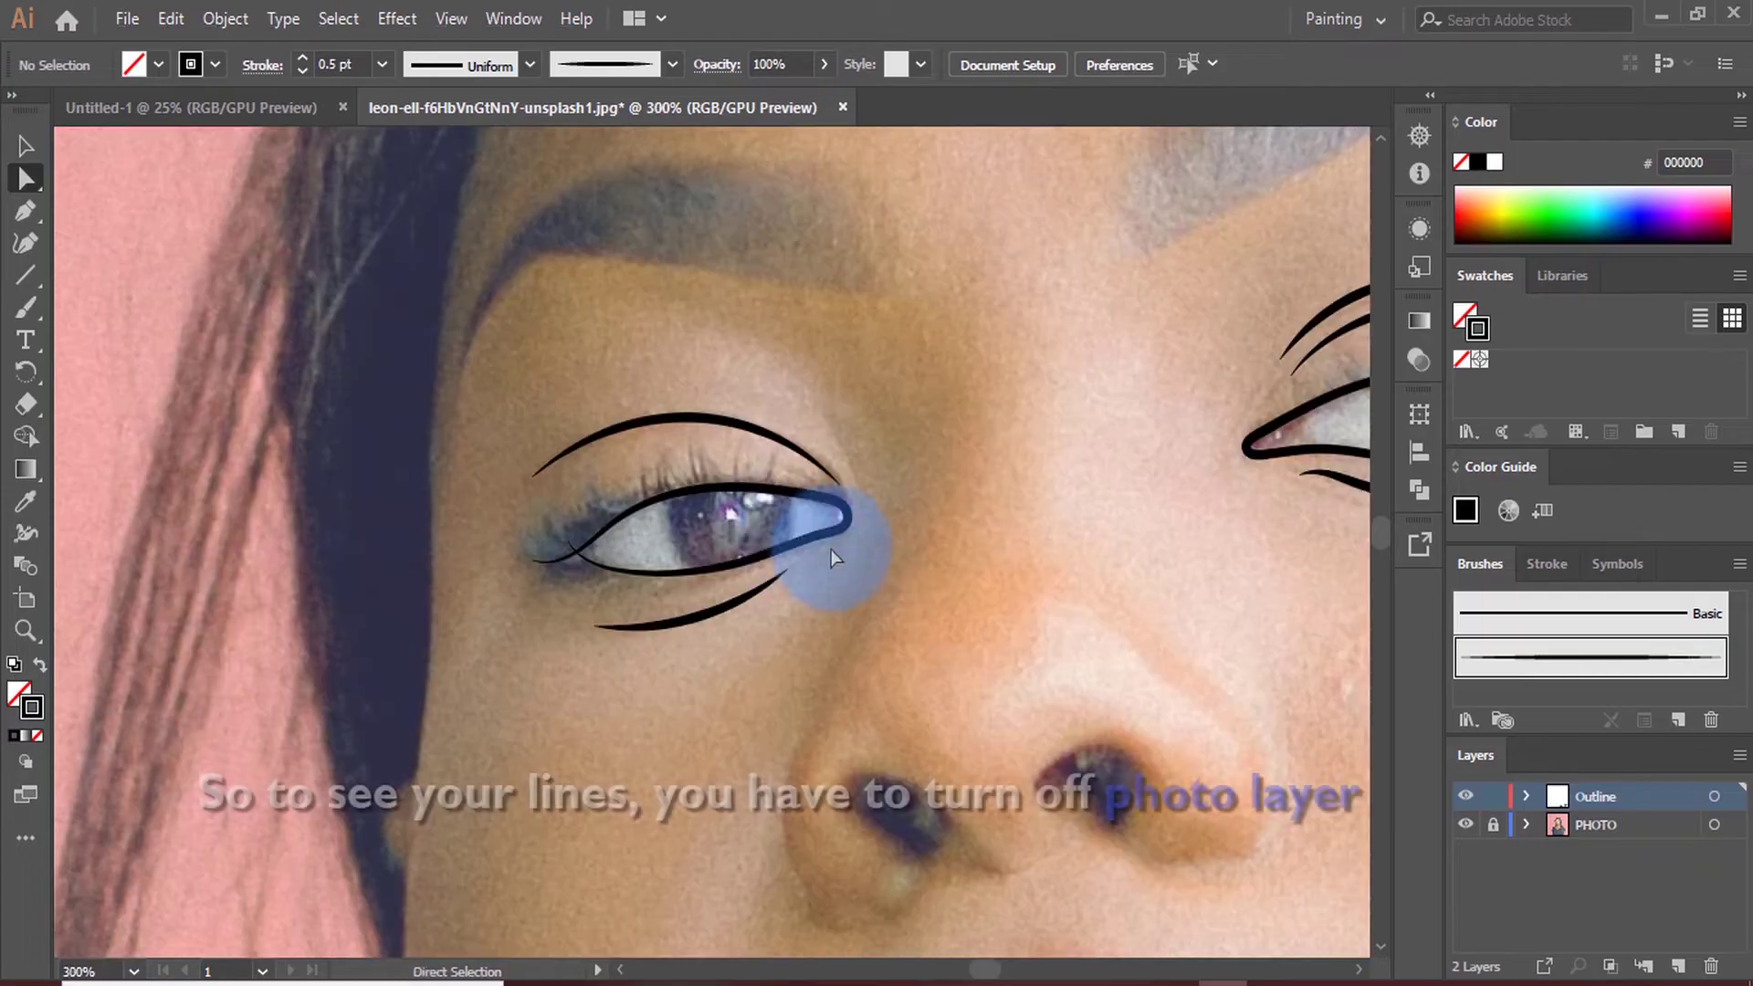
scroll(831, 550, "down", 1)
scroll(1004, 639, "down", 2)
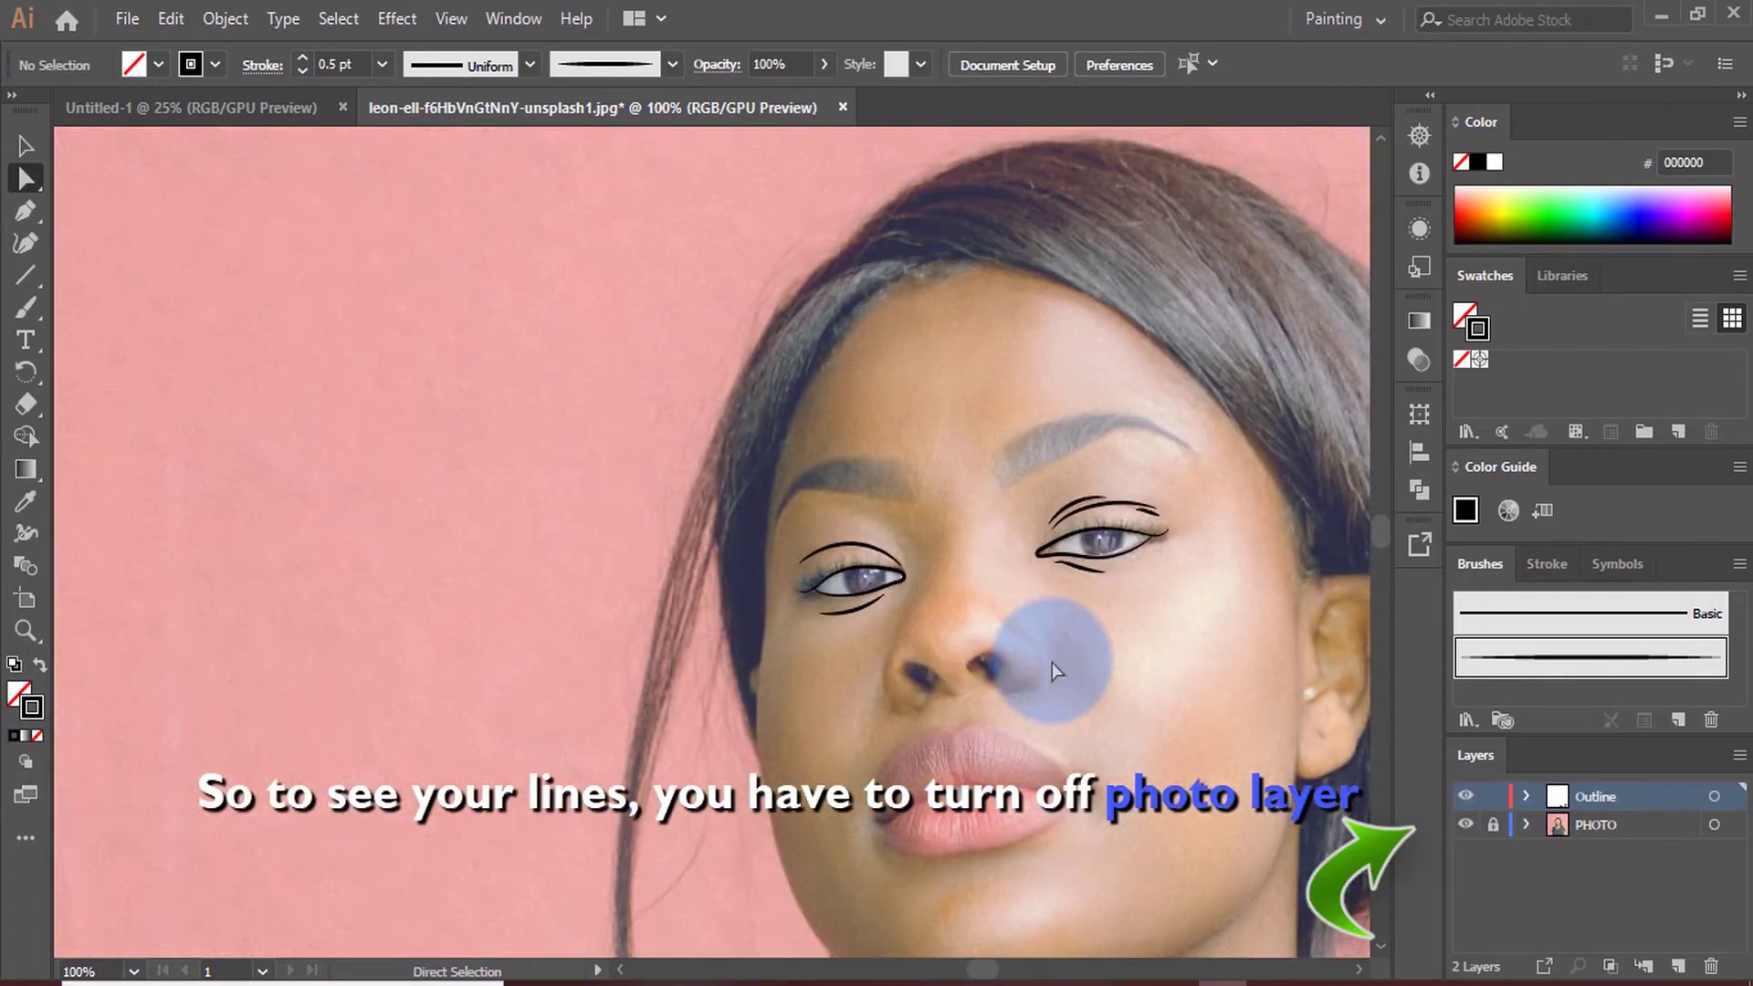
left_click(1467, 826)
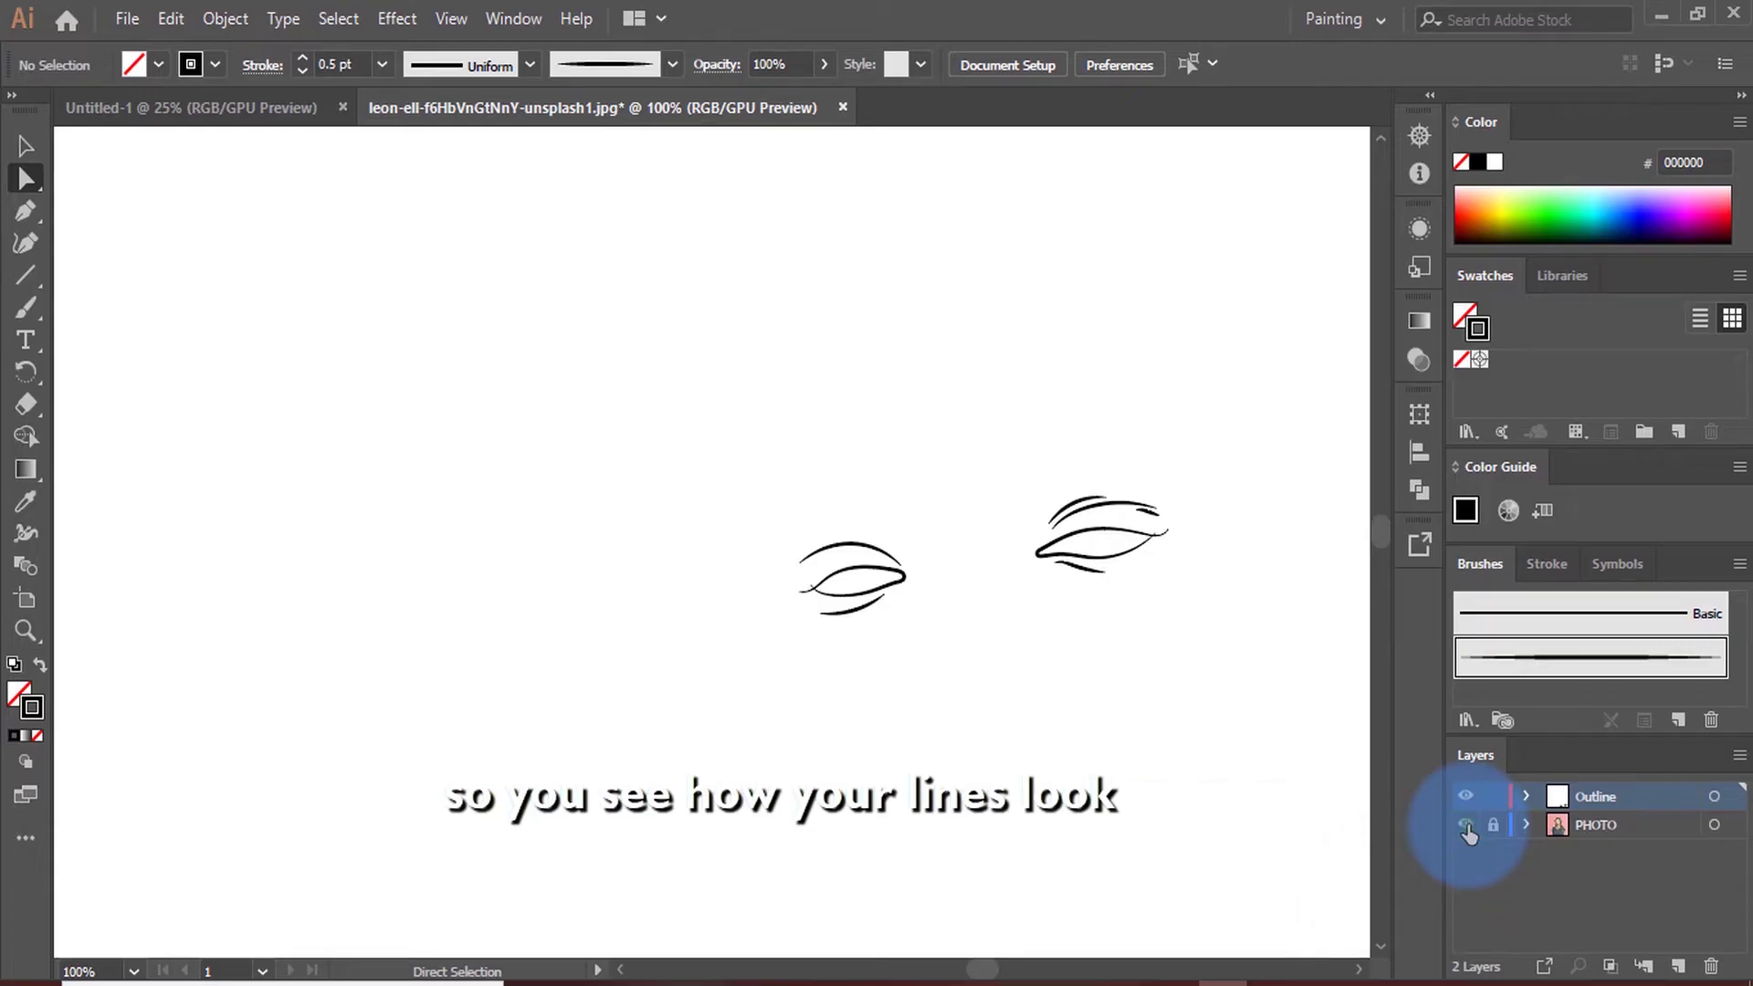
left_click(1466, 827)
left_click(1466, 827)
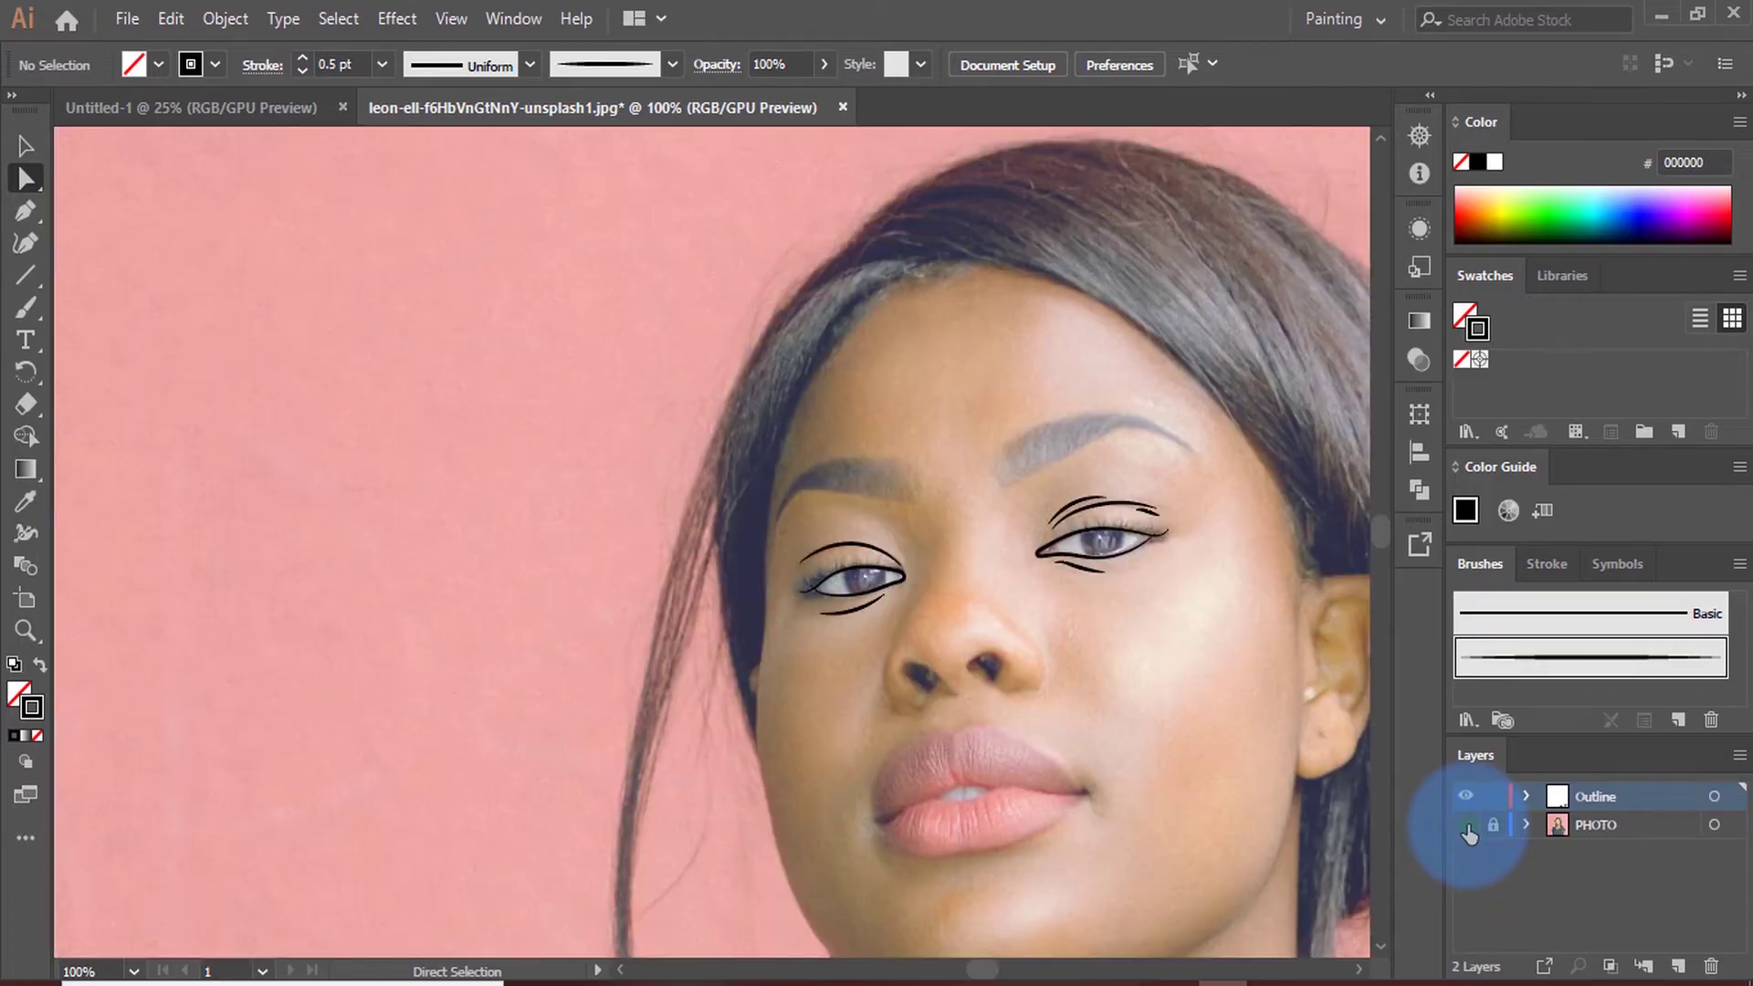
left_click(1467, 827)
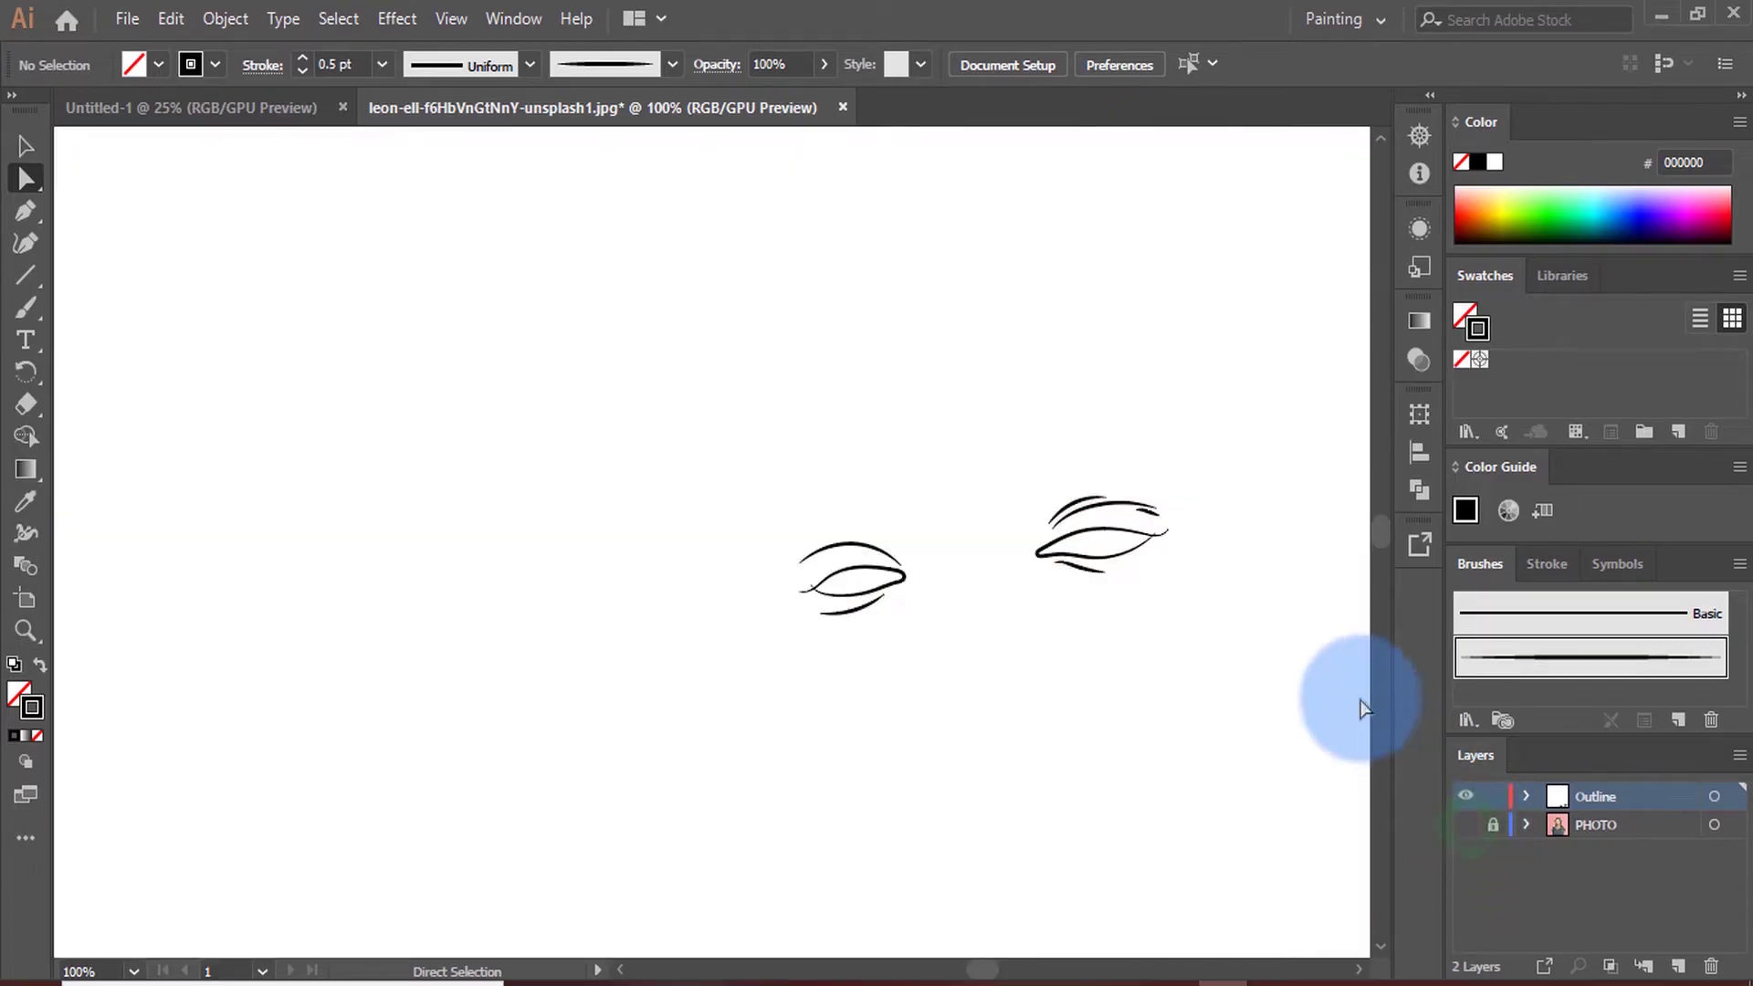
left_click(1466, 827)
Undo the failed nose stroke, then brush the nose's side and both nostrils
scroll(995, 610, "up", 3)
scroll(970, 612, "down", 3)
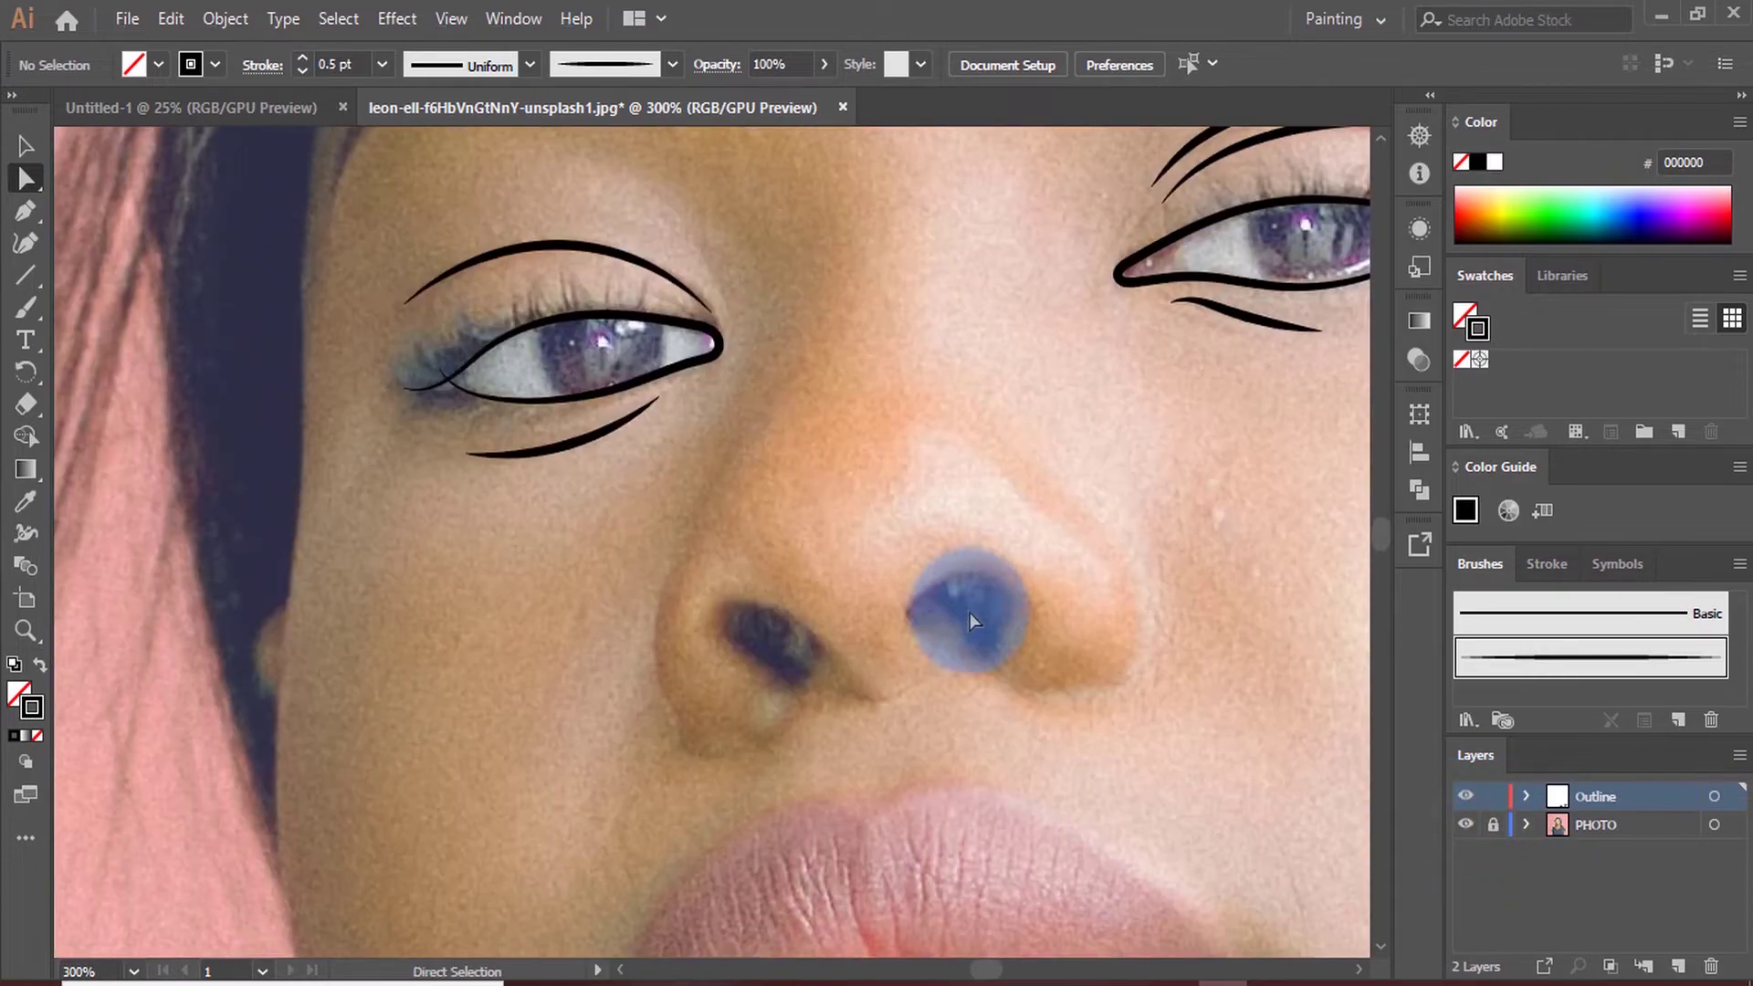
key("b")
scroll(926, 475, "down", 1)
scroll(1048, 539, "down", 2)
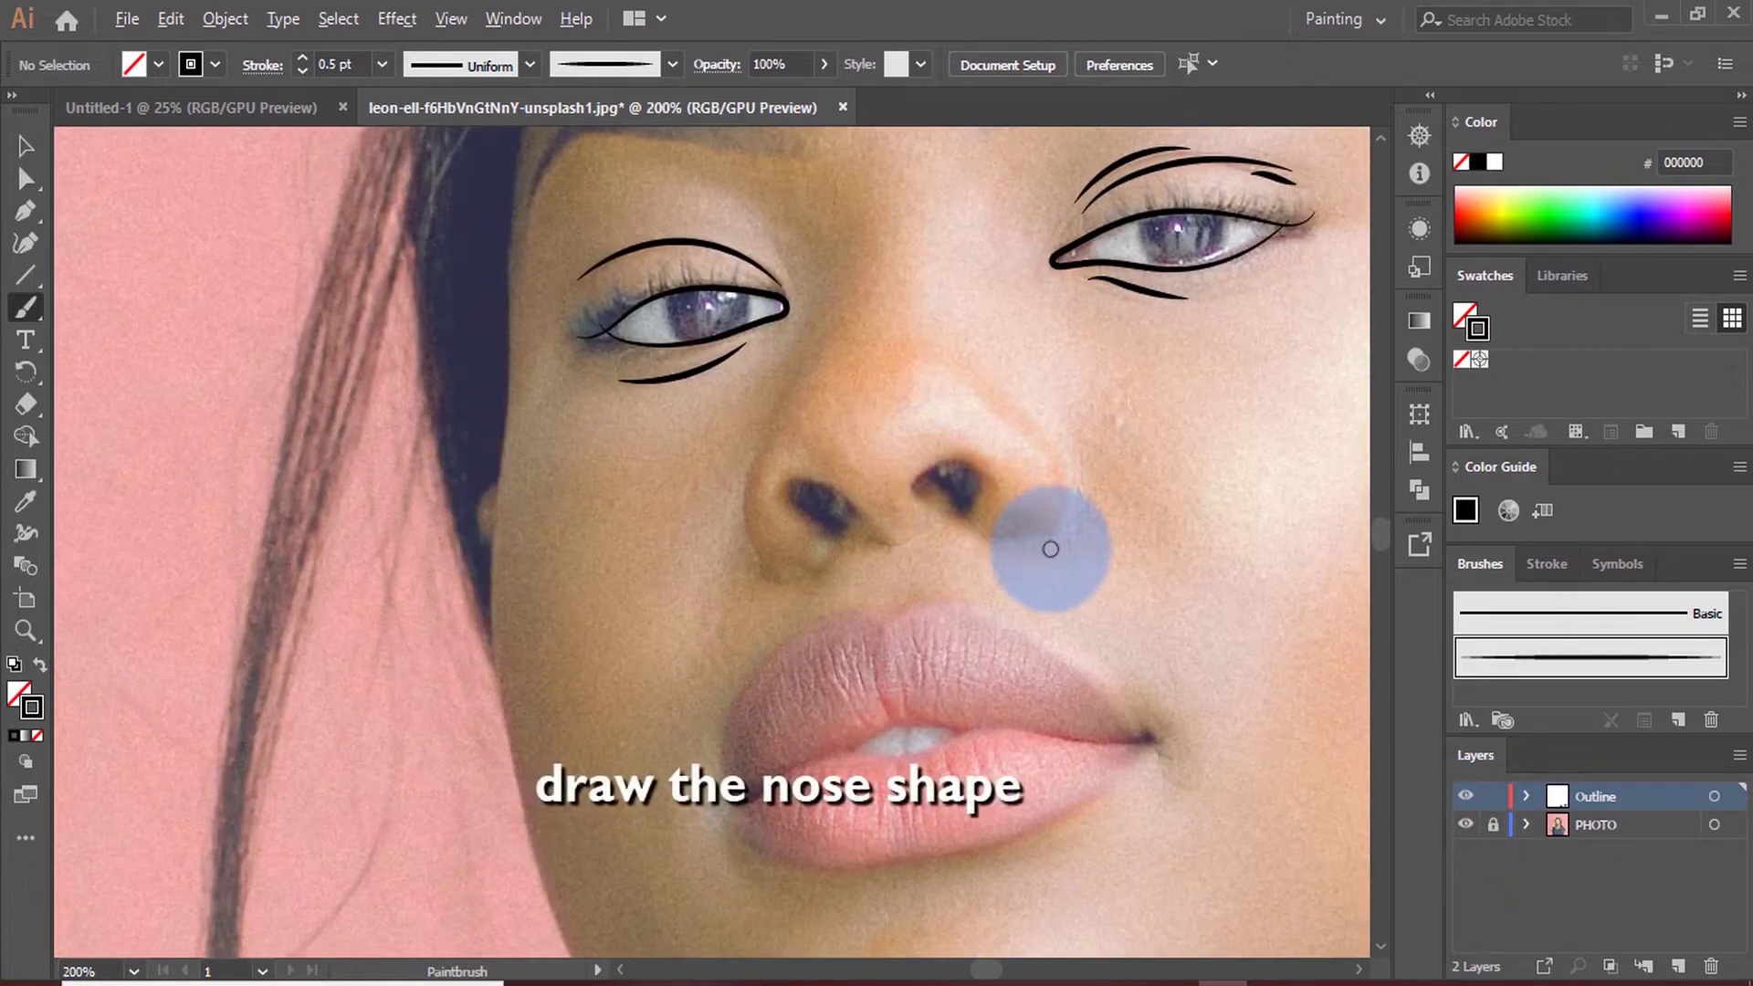
scroll(1065, 470, "up", 2)
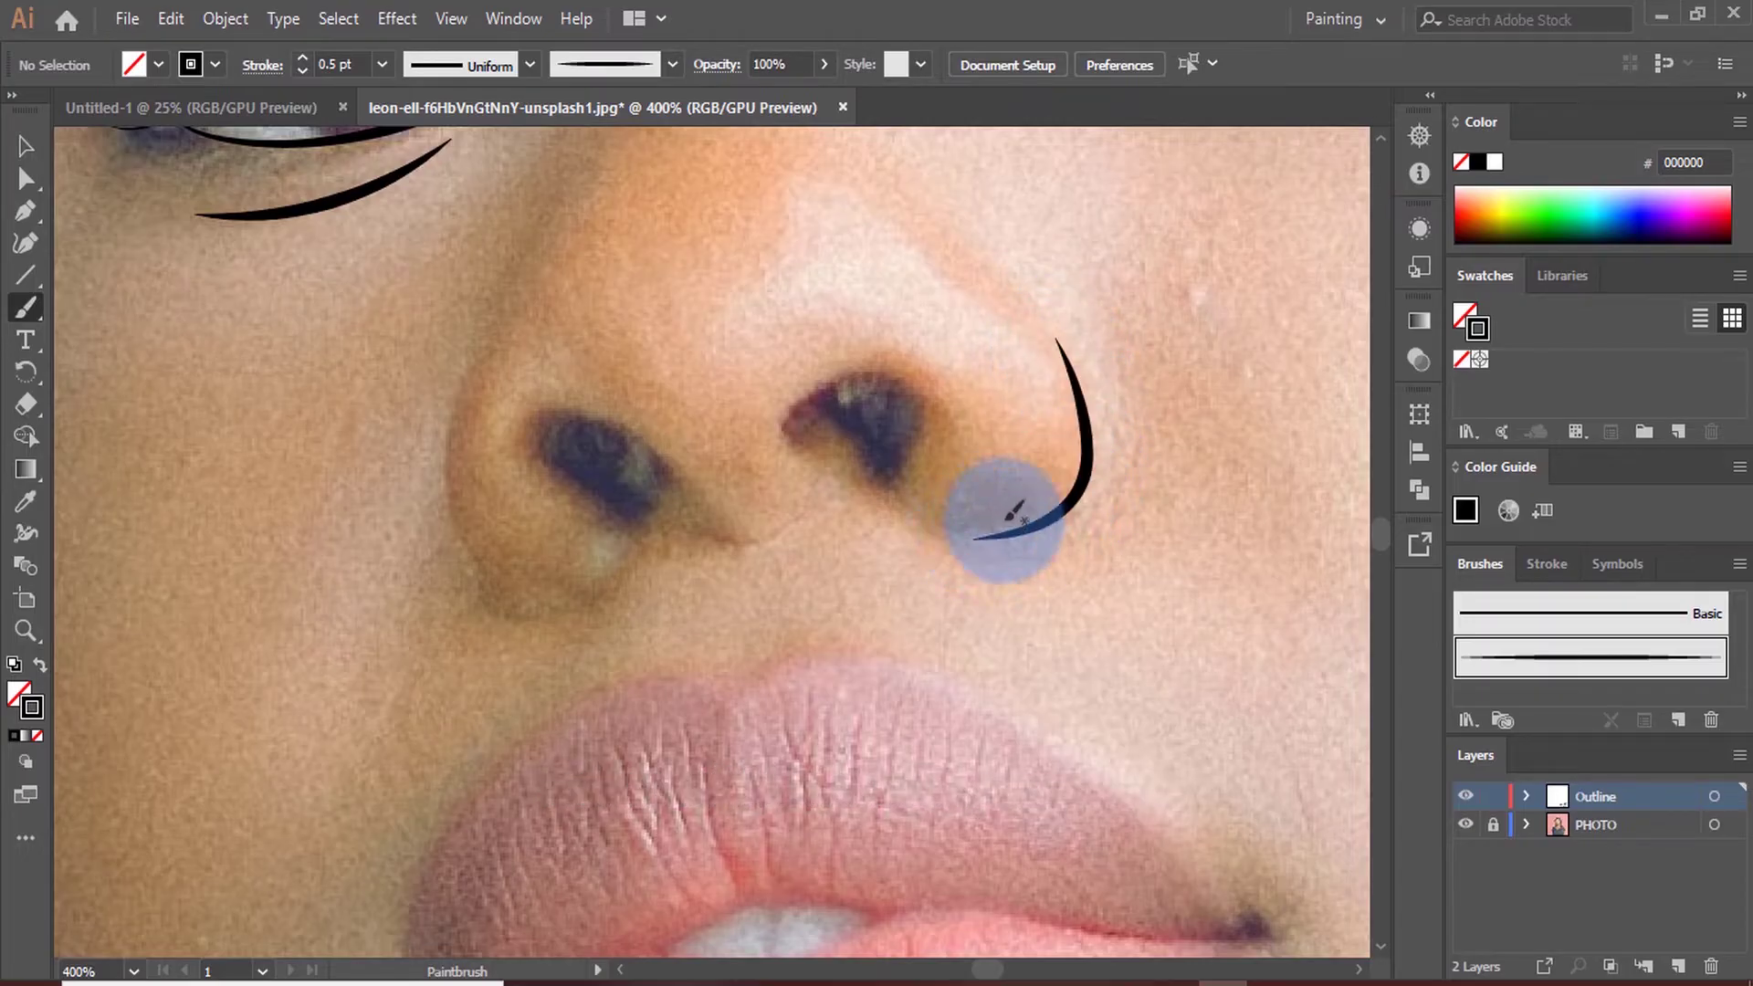
key("ctrl+z")
mouse_move(1029, 310)
left_mouse_down()
mouse_move(1084, 372)
mouse_move(1066, 501)
mouse_move(995, 541)
left_mouse_up()
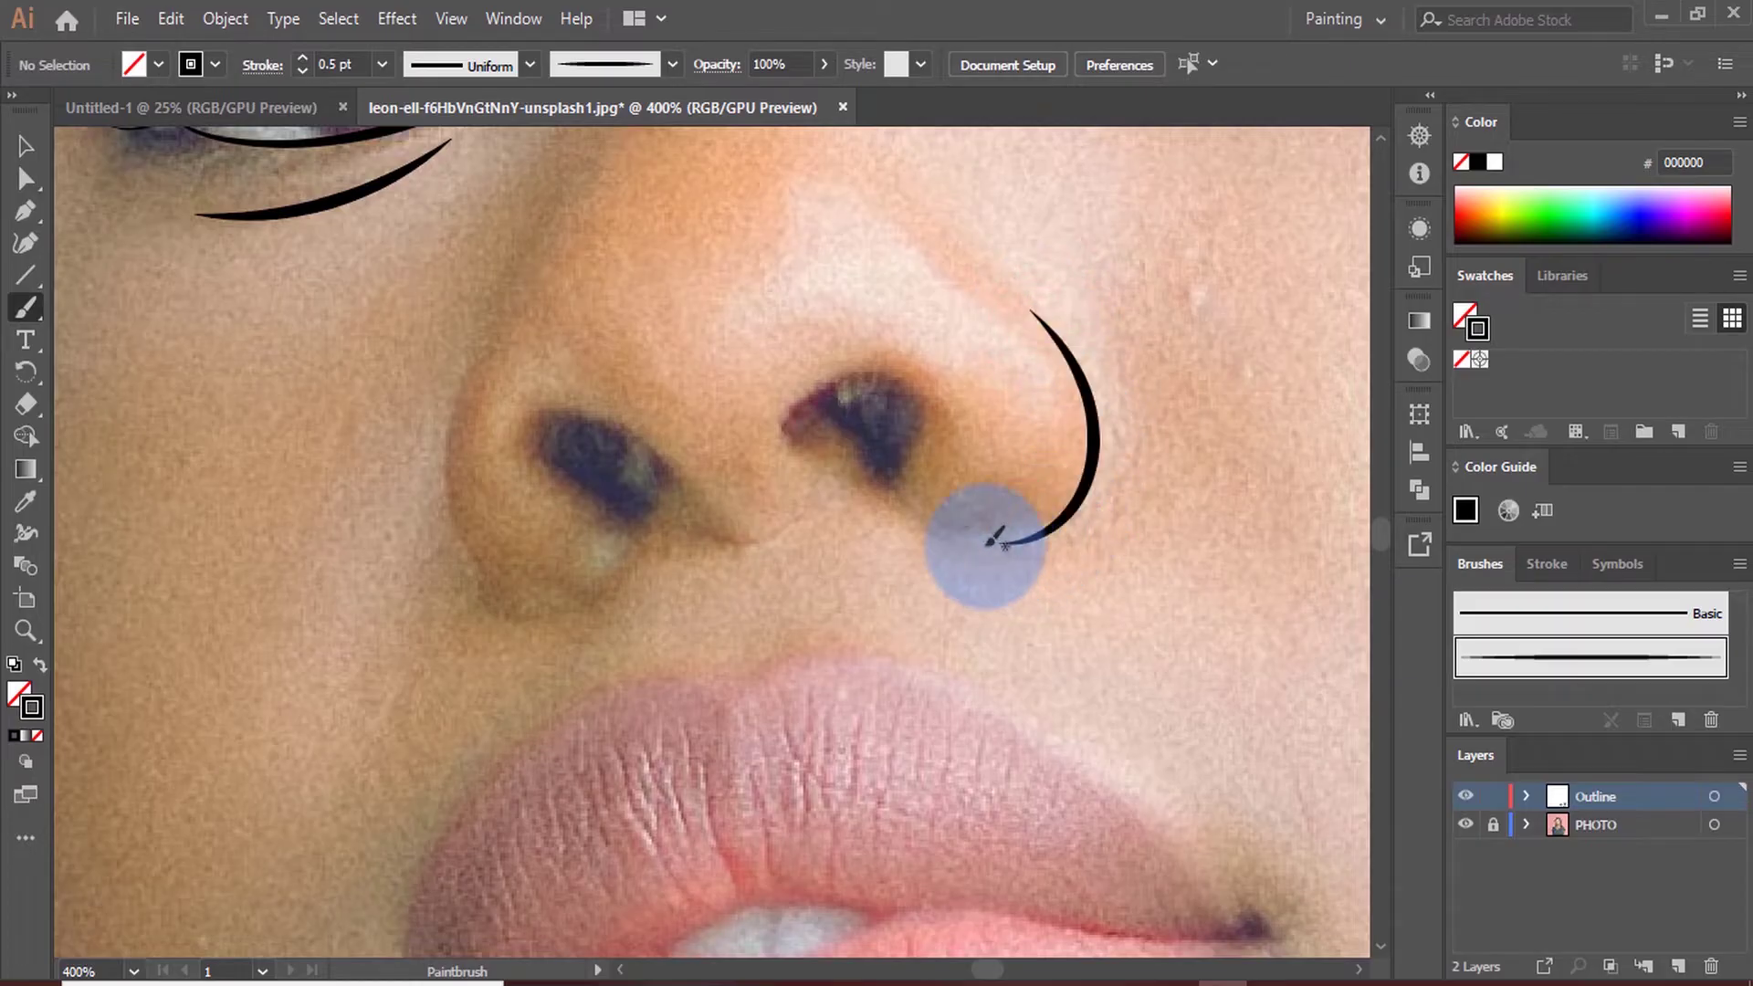
left_click_drag(893, 484, 822, 456)
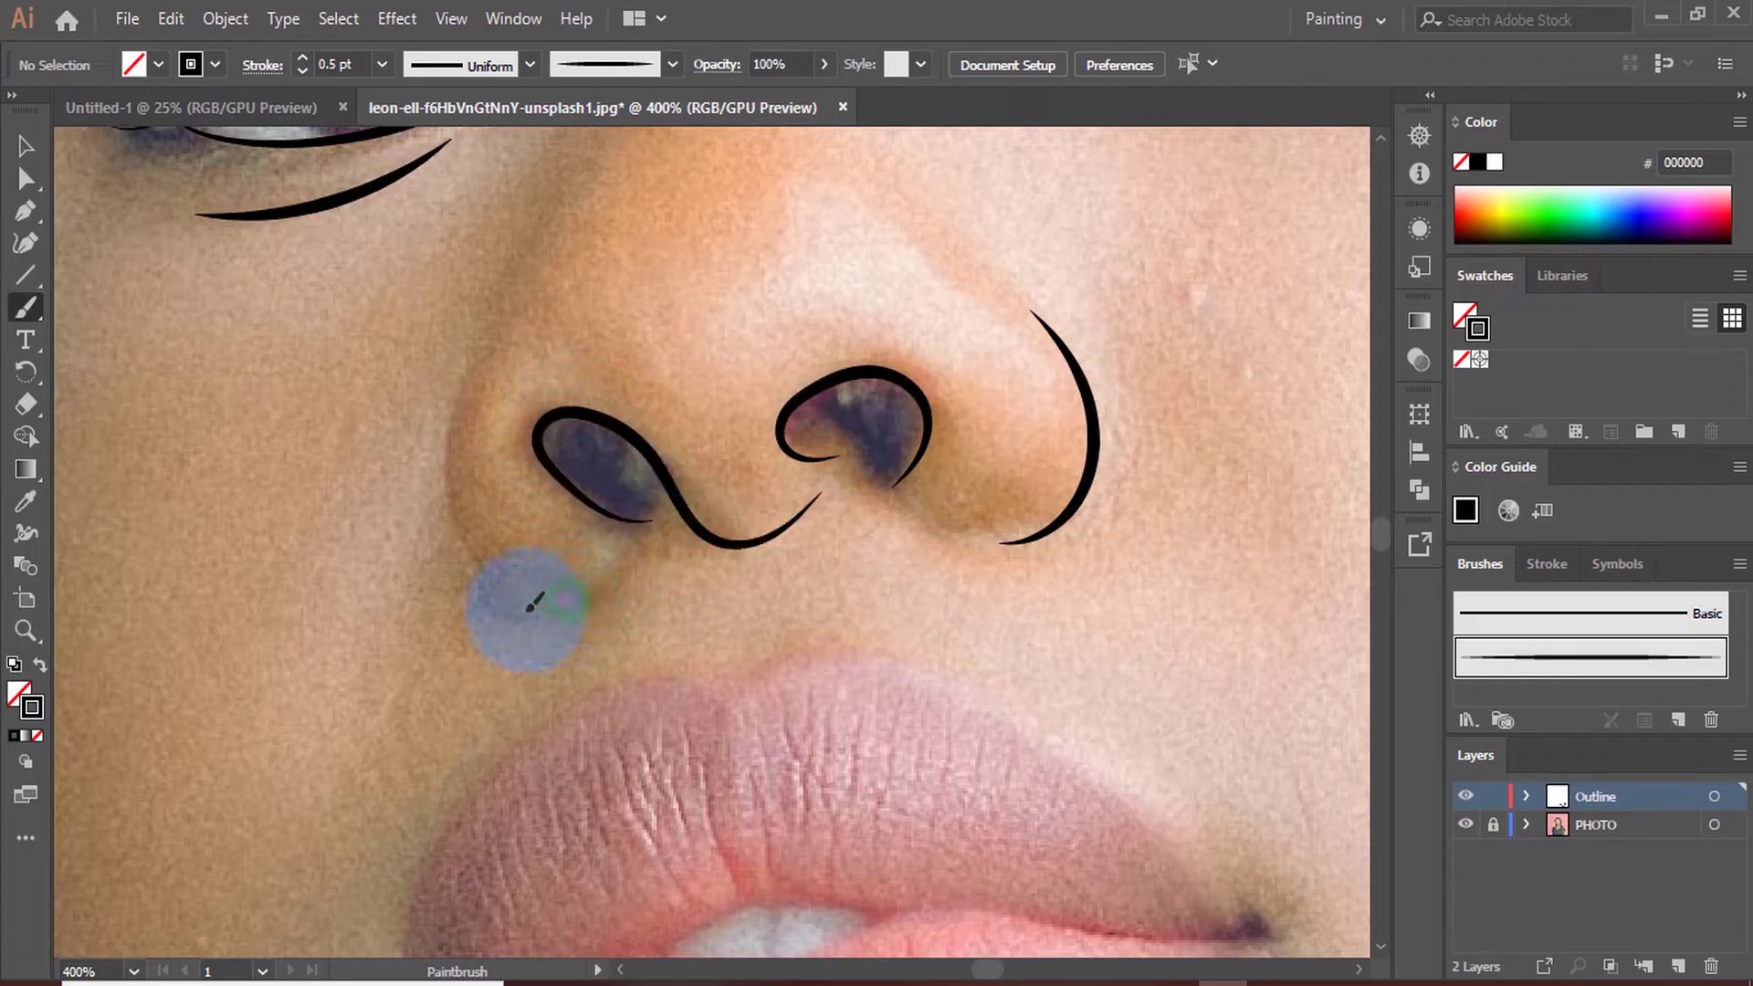
left_click_drag(462, 504, 470, 381)
scroll(802, 461, "down", 4)
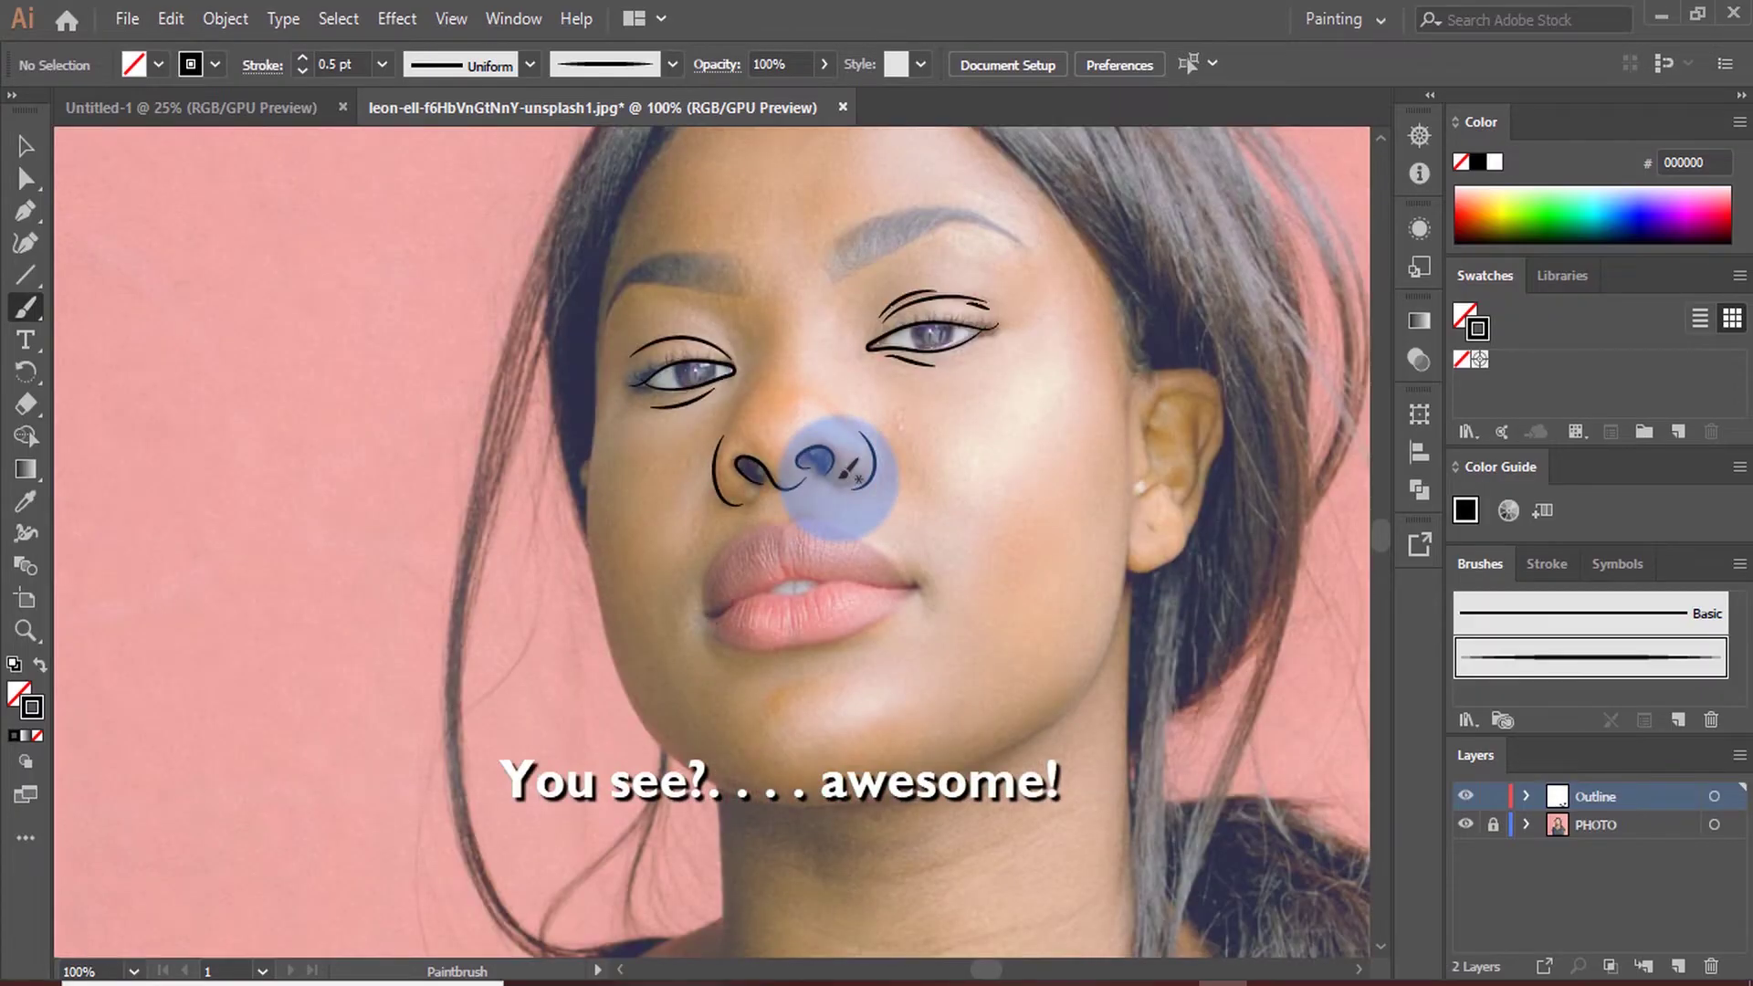
Hide and reshow the PHOTO layer to check the nose lines
left_click(1464, 826)
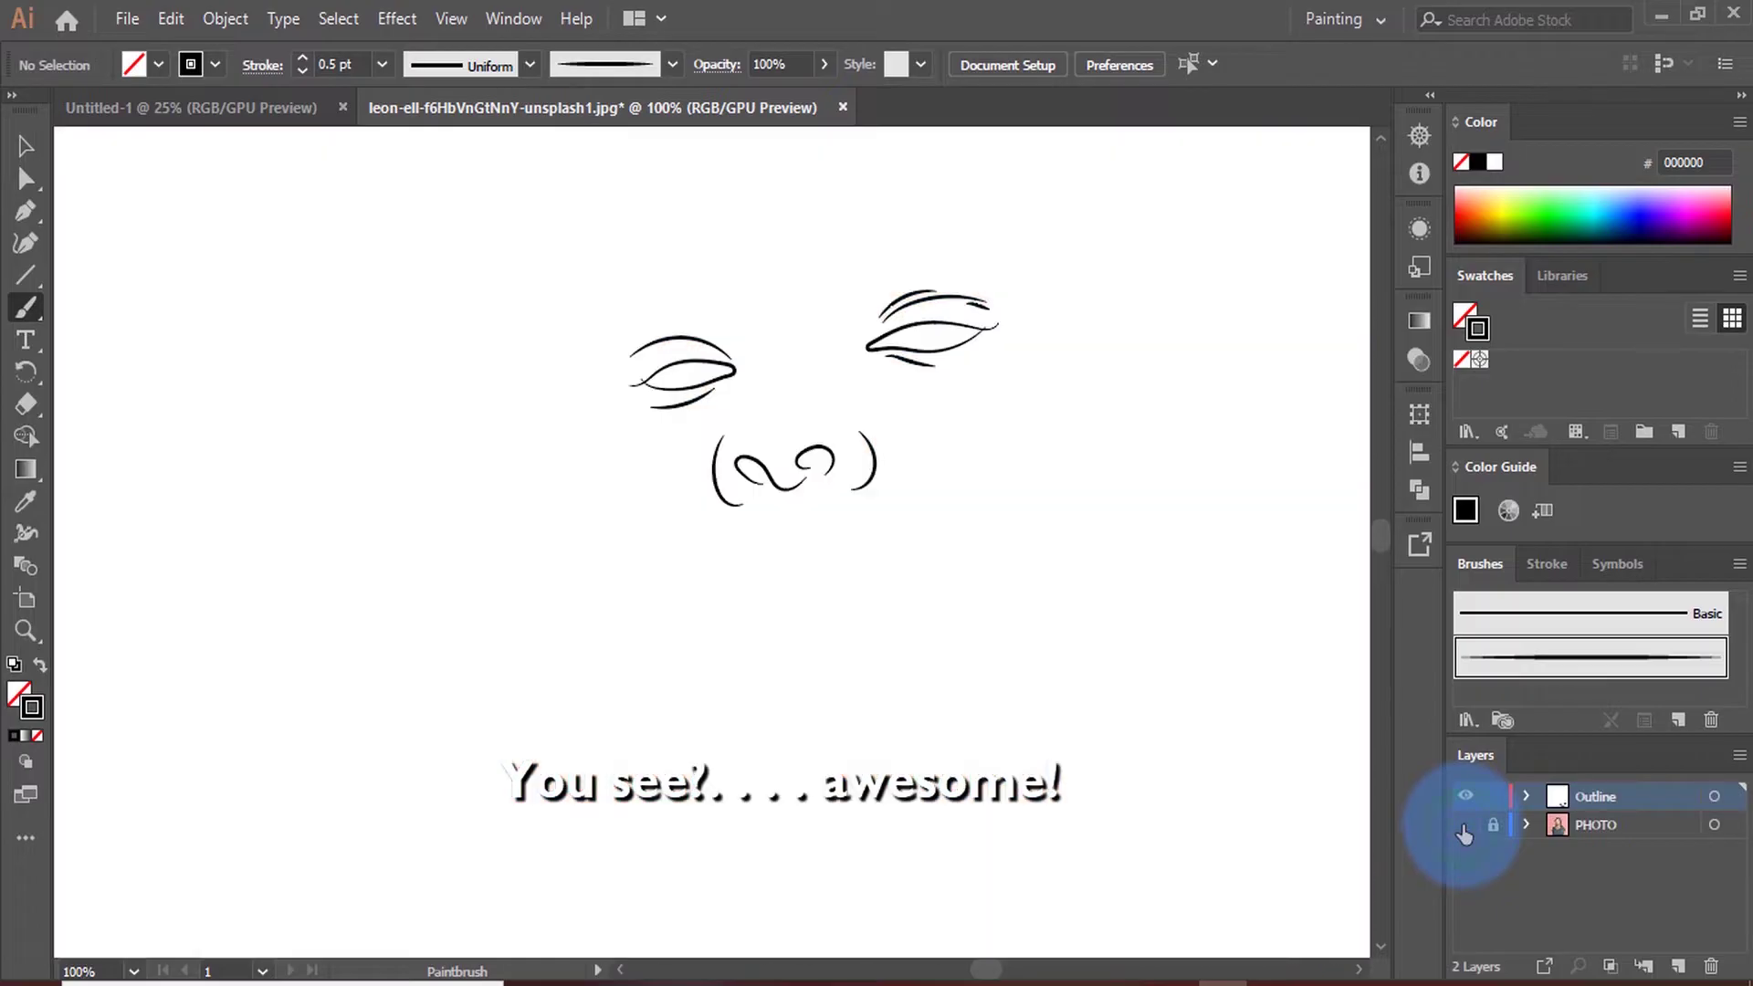
left_click(1465, 825)
scroll(804, 465, "up", 2)
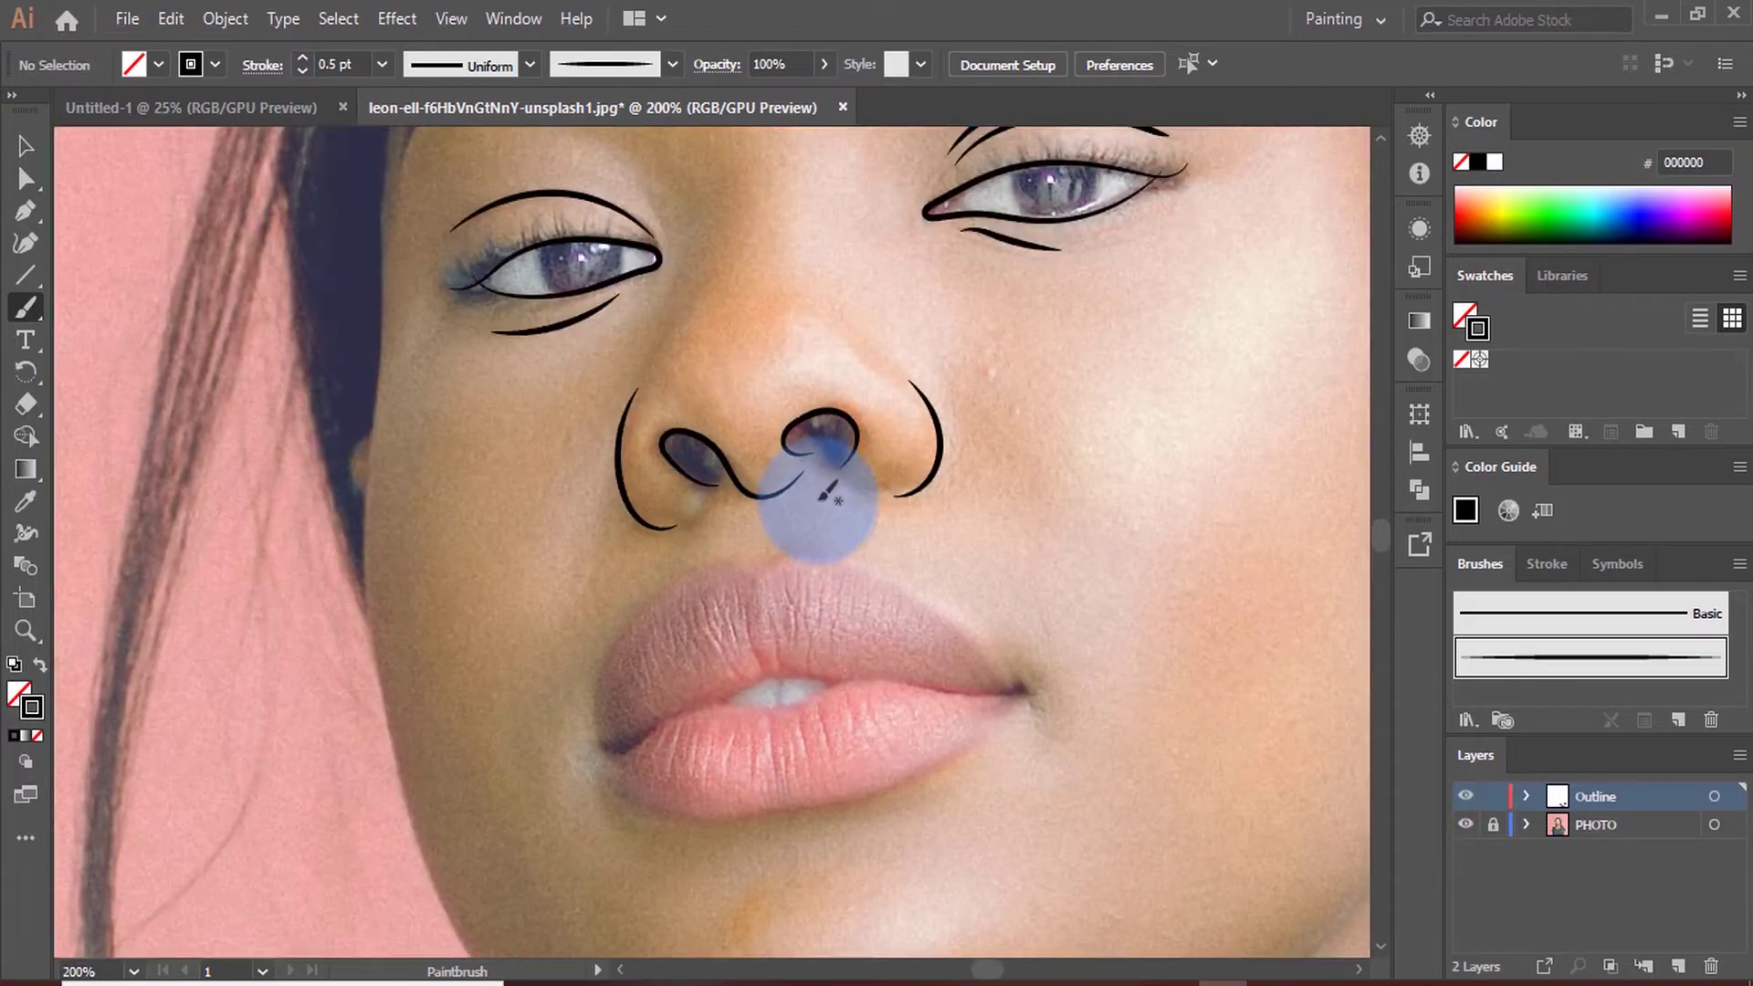
scroll(877, 548, "up", 4)
scroll(917, 587, "up", 3)
scroll(794, 835, "up", 3)
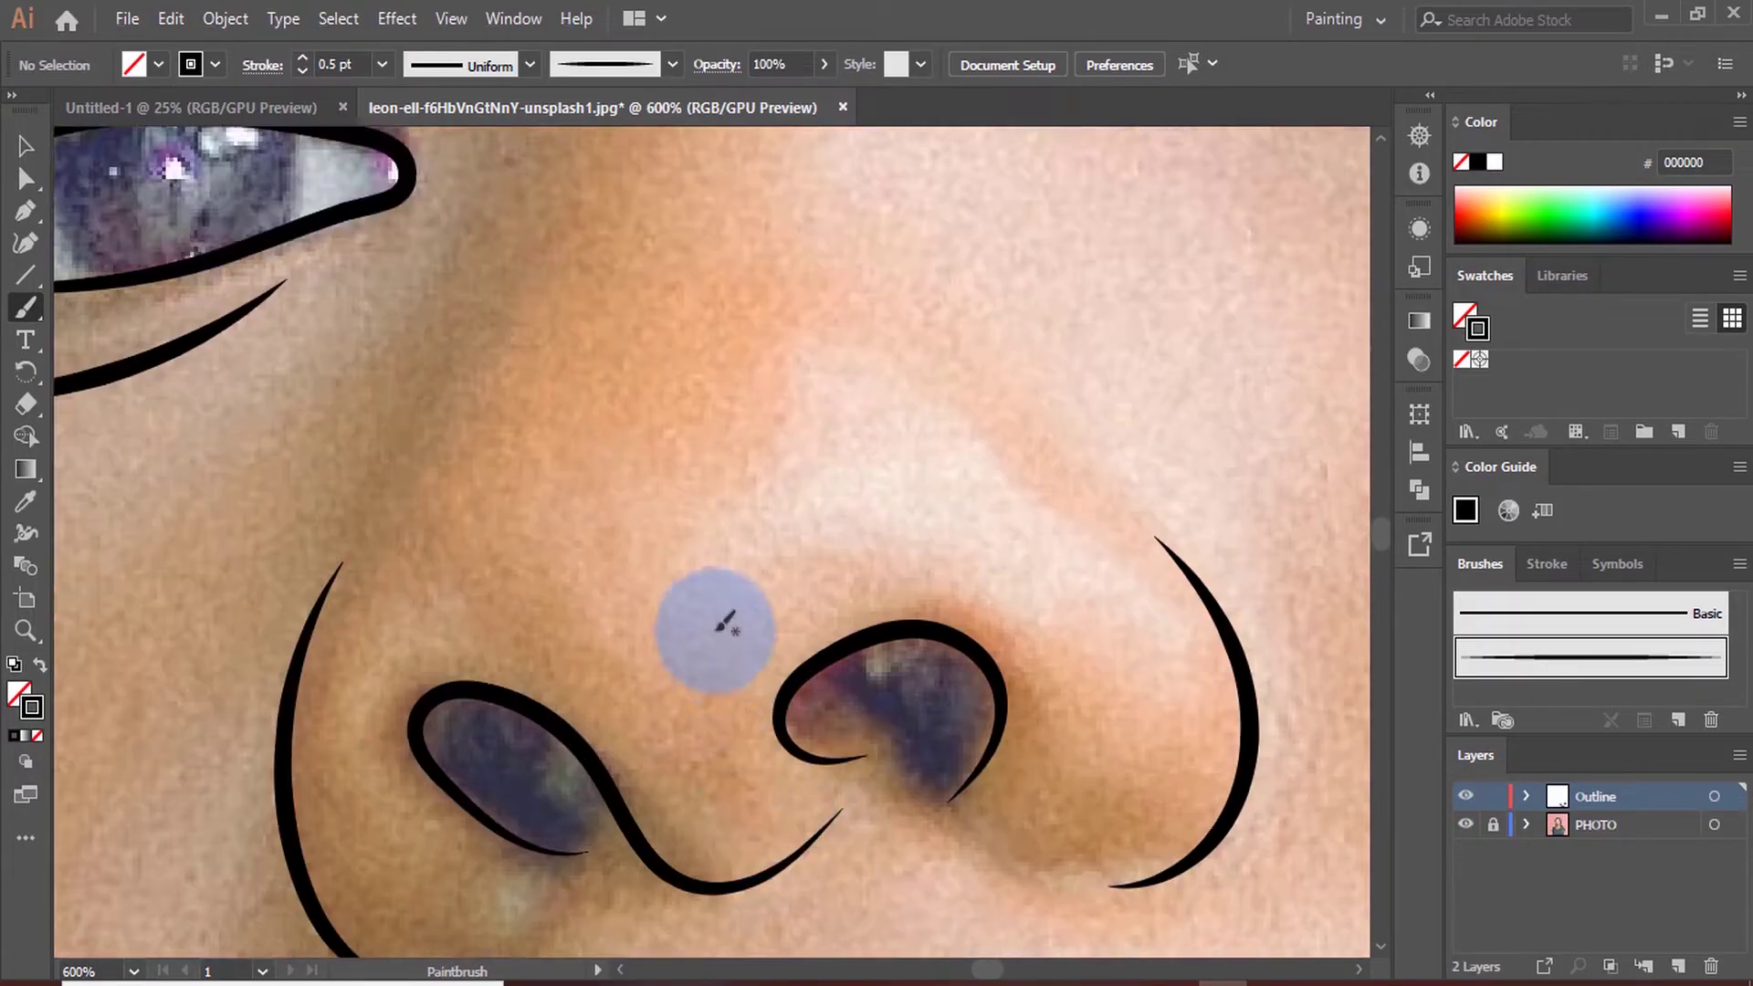
scroll(726, 624, "up", 1)
Nudge one anchor on the left-nostril curve slightly right to refine its shape
left_click(25, 179)
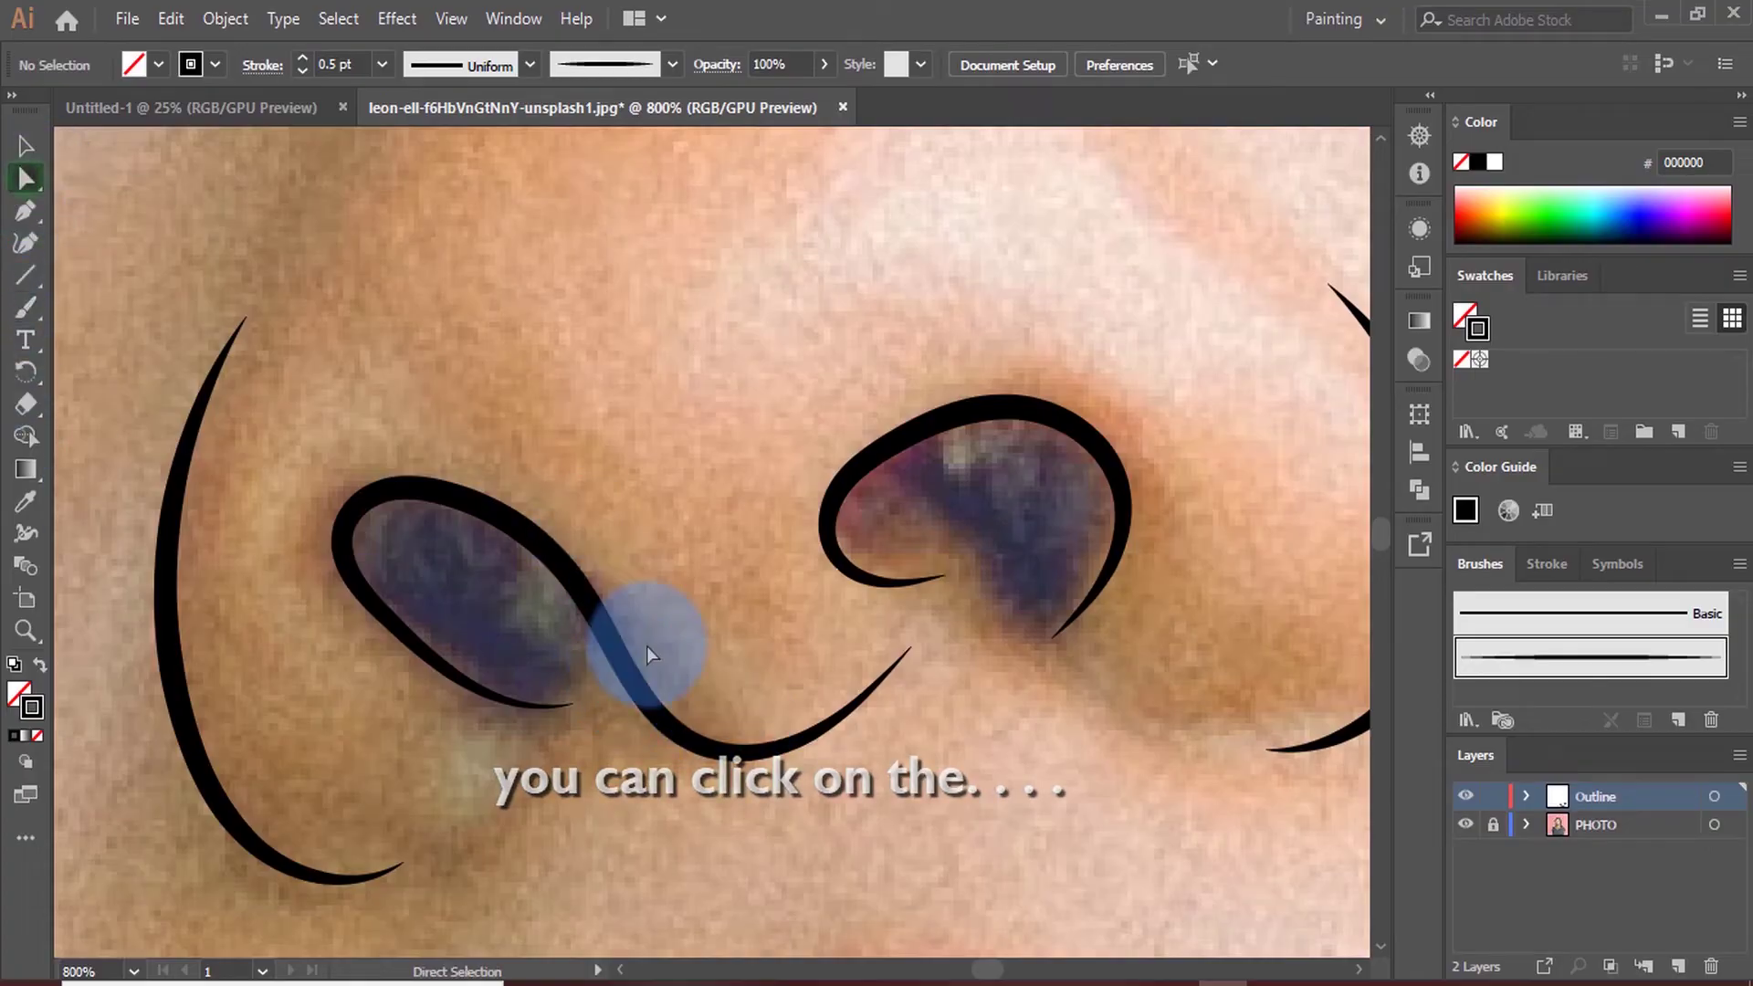
left_click(634, 705)
scroll(634, 706, "up", 4)
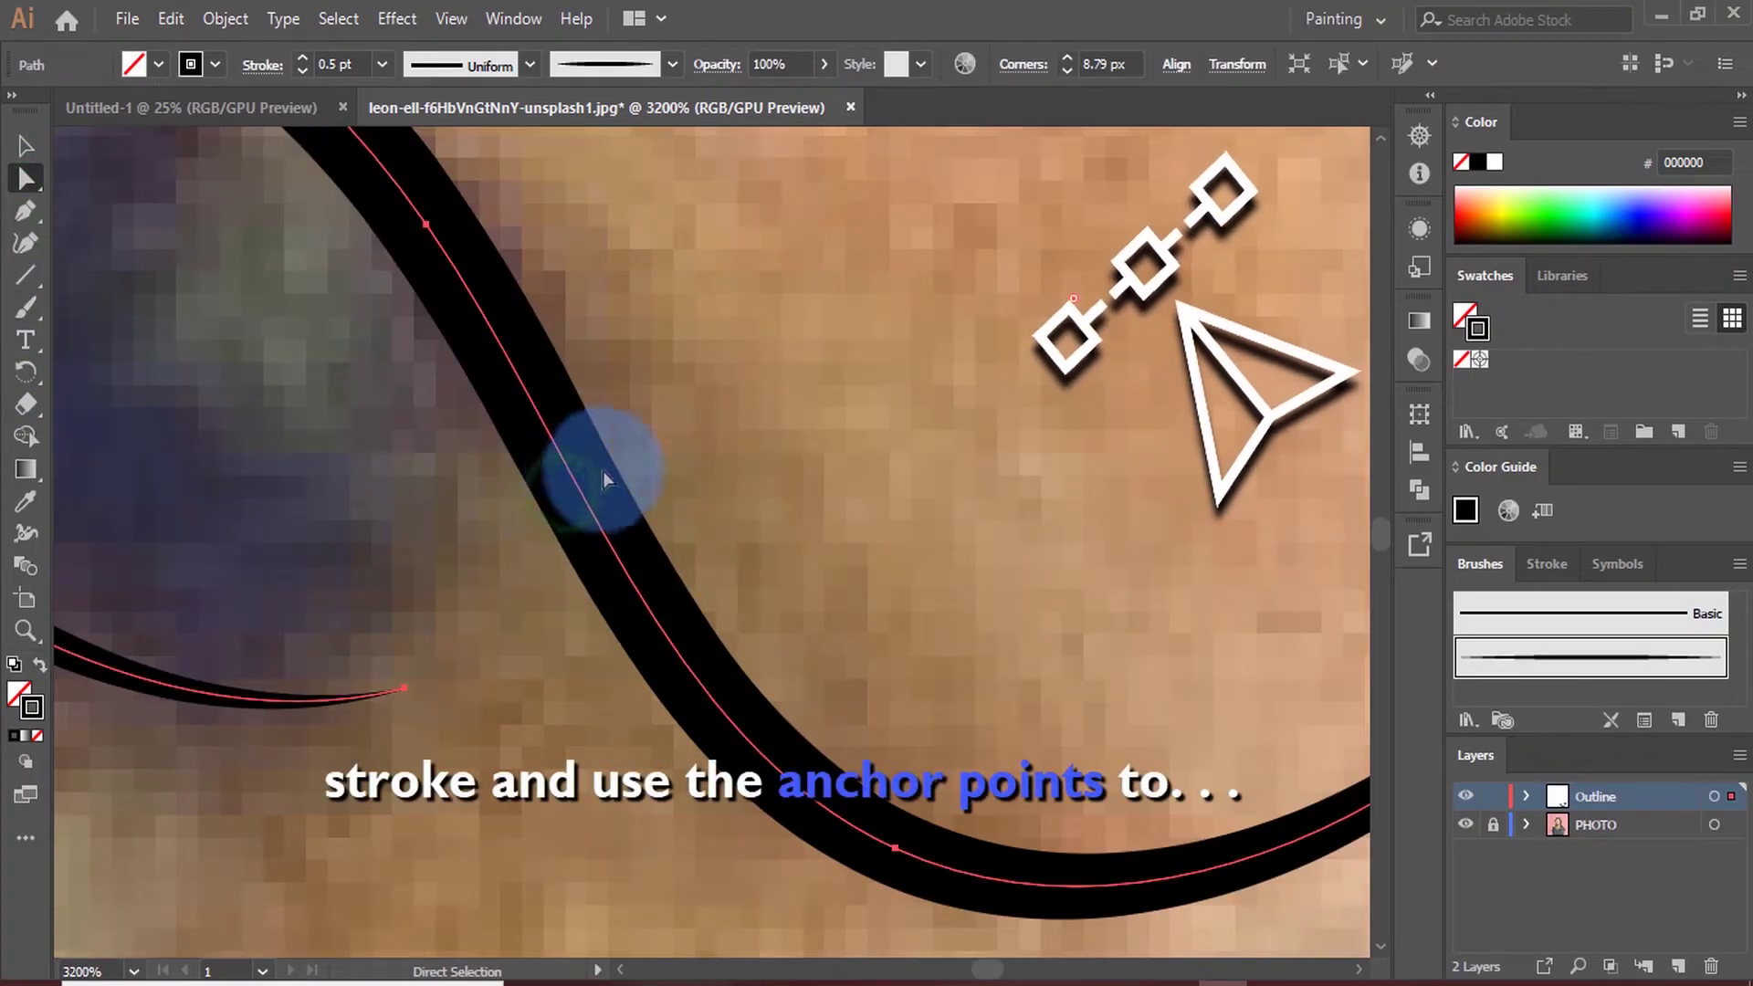
scroll(603, 471, "down", 4)
scroll(583, 412, "up", 5)
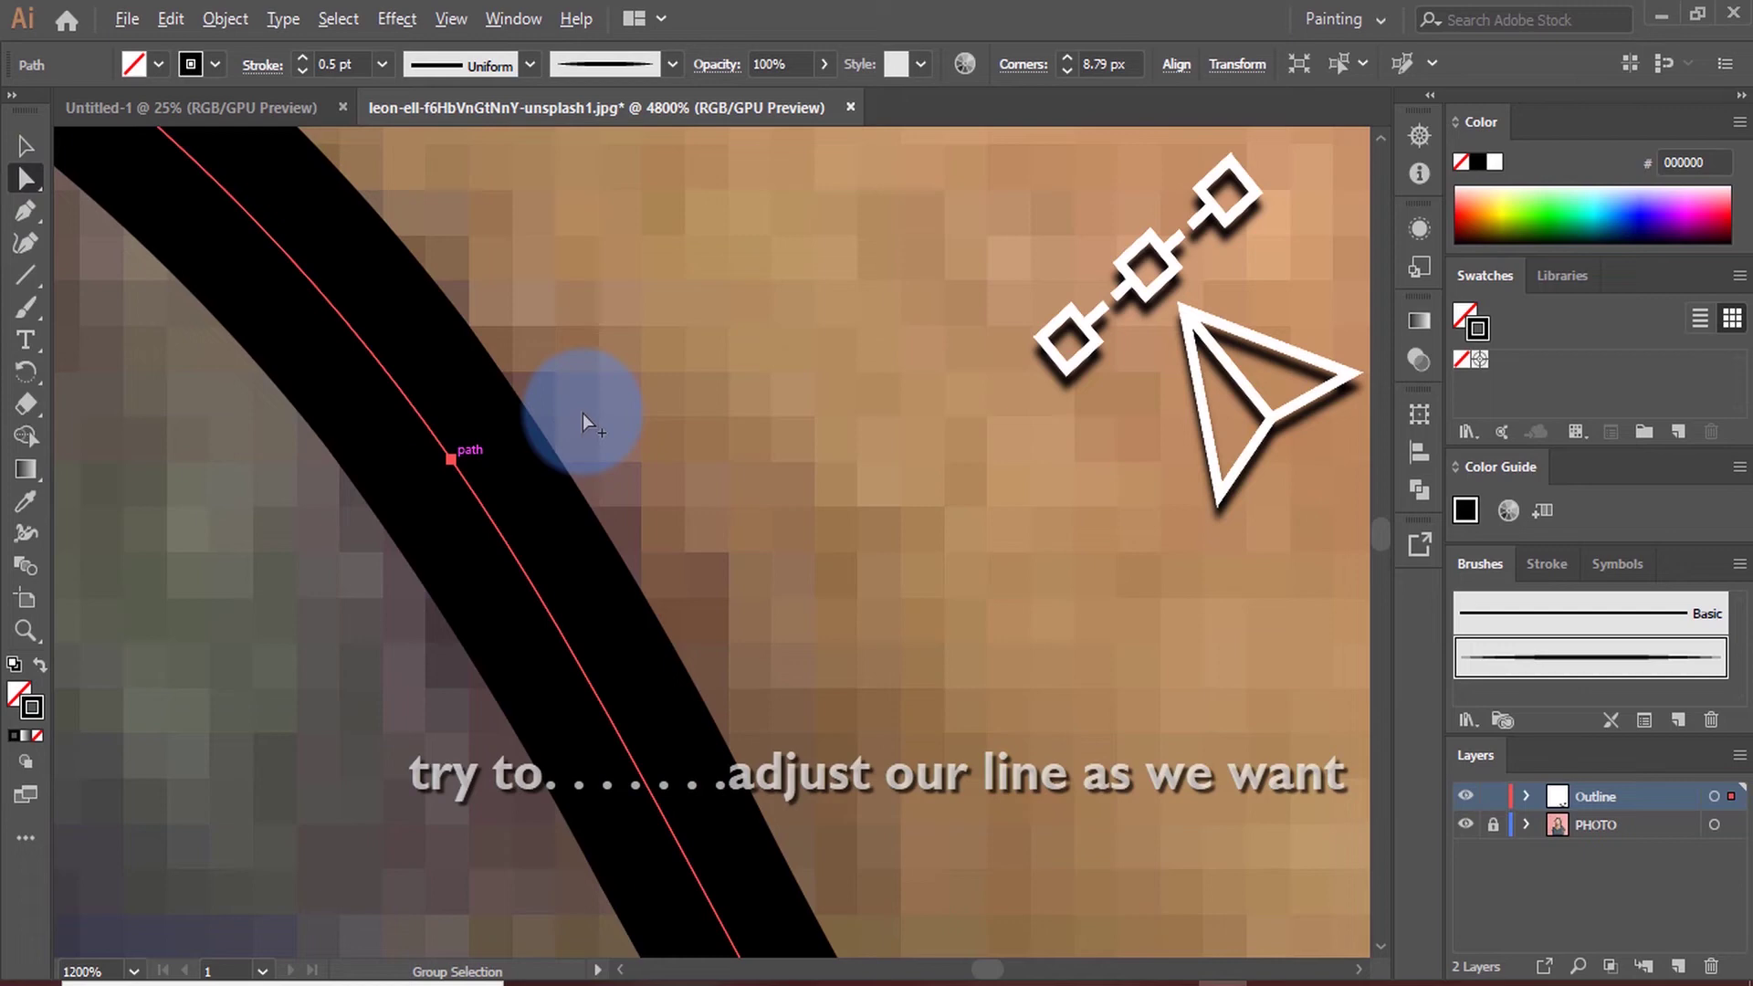
left_click(447, 458)
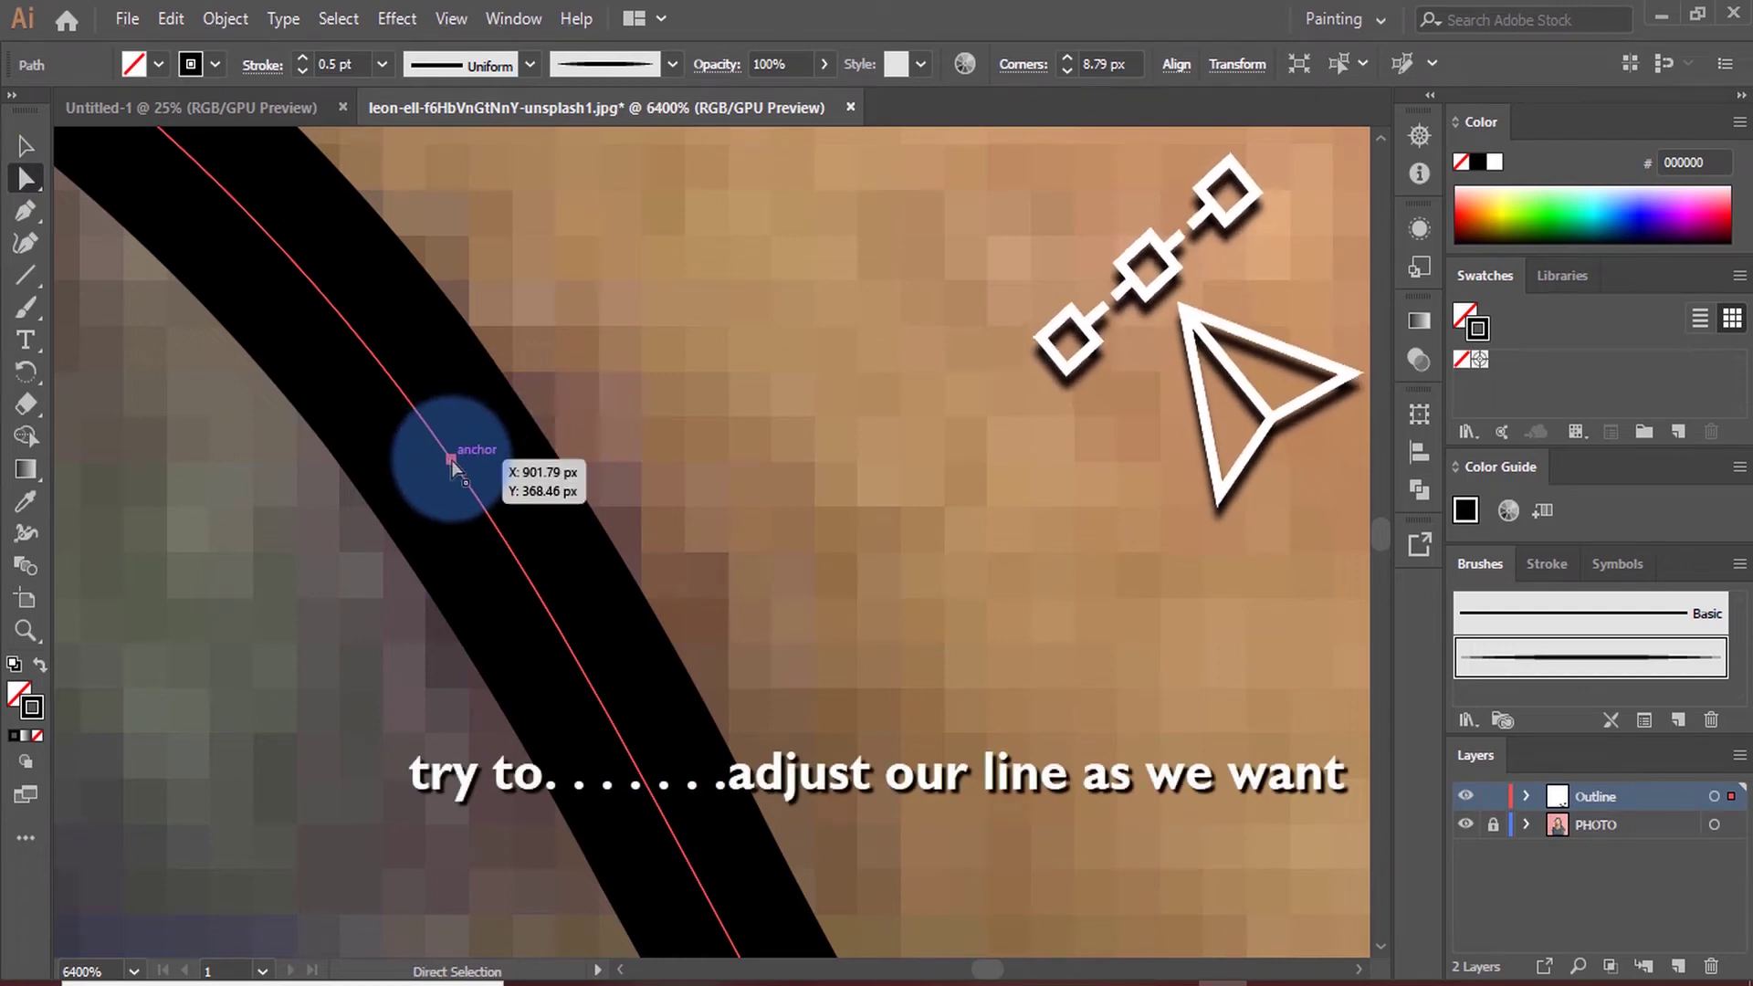
scroll(681, 393, "down", 3)
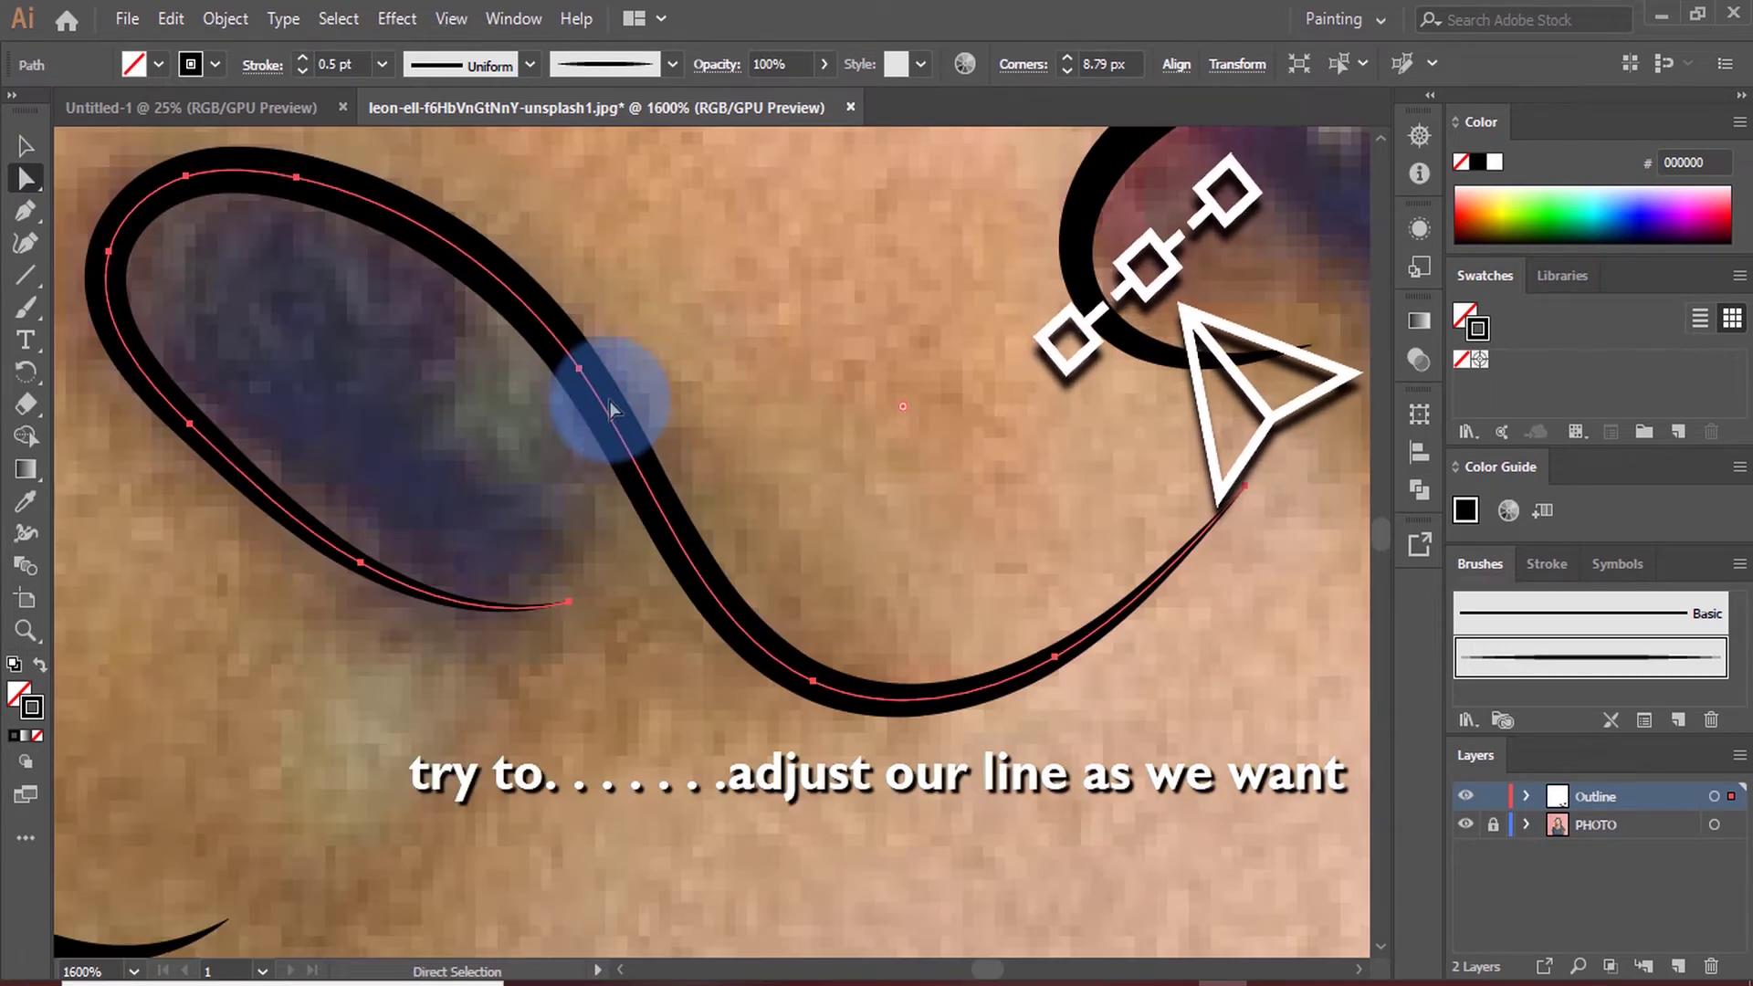
left_click_drag(585, 370, 632, 380)
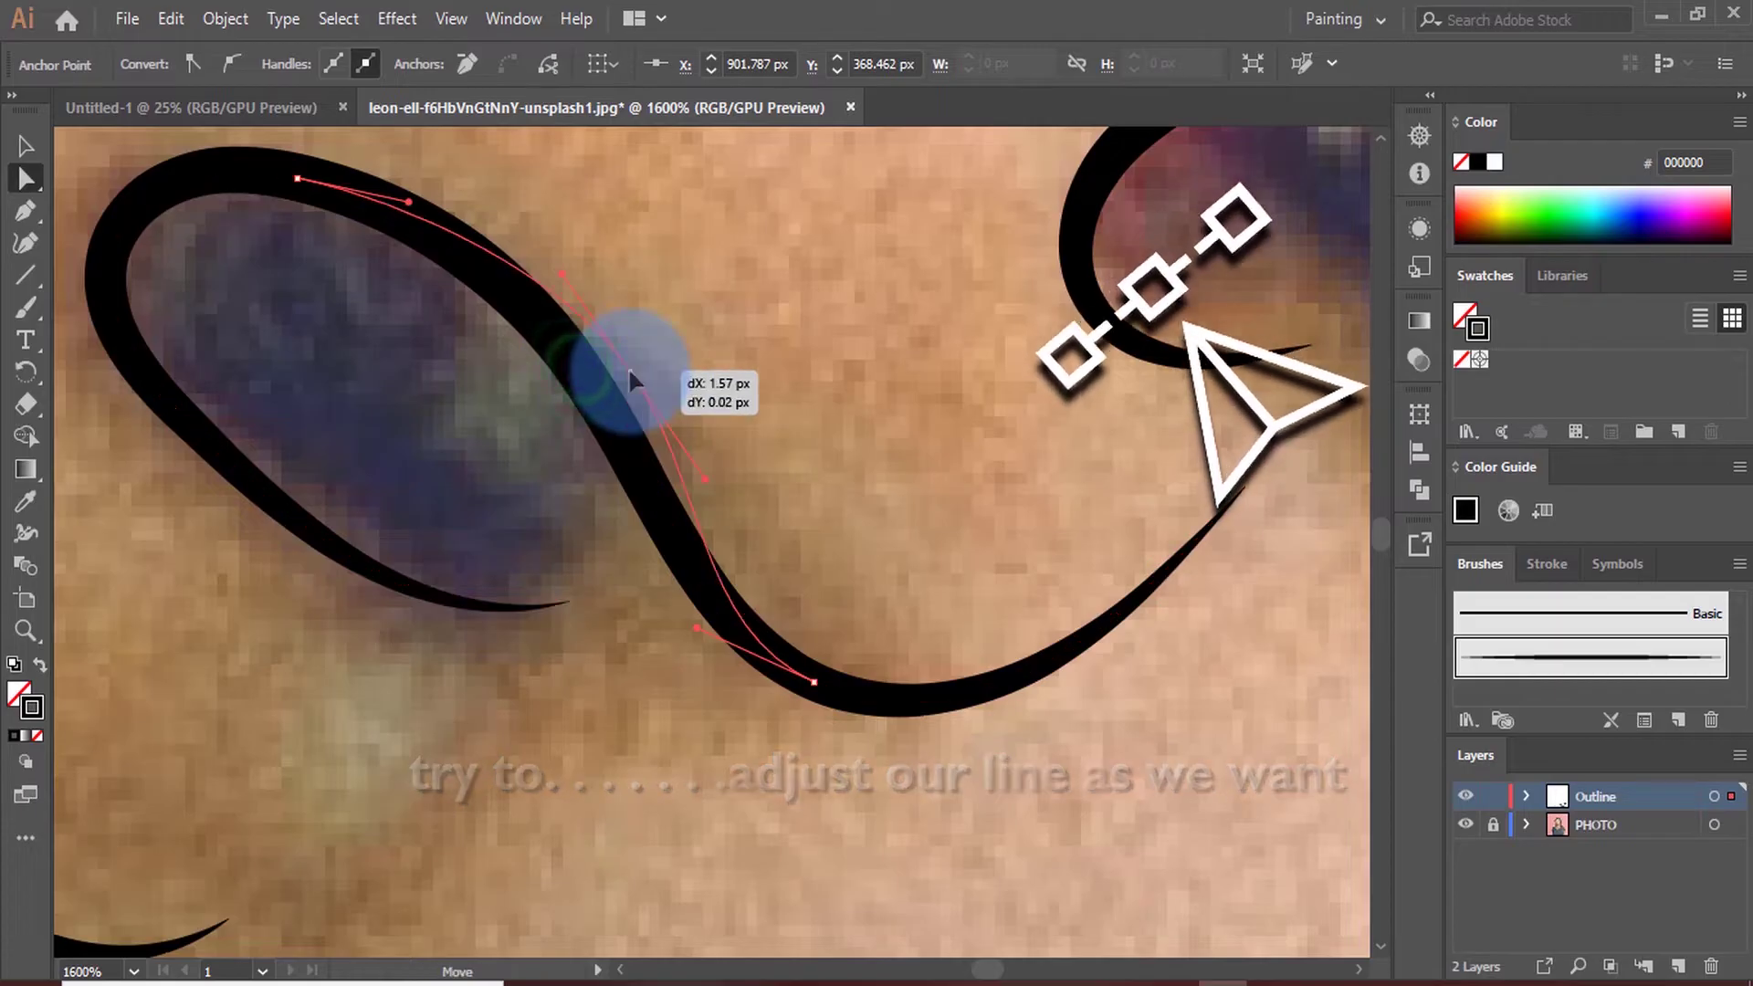
scroll(722, 513, "down", 3)
left_click(883, 598)
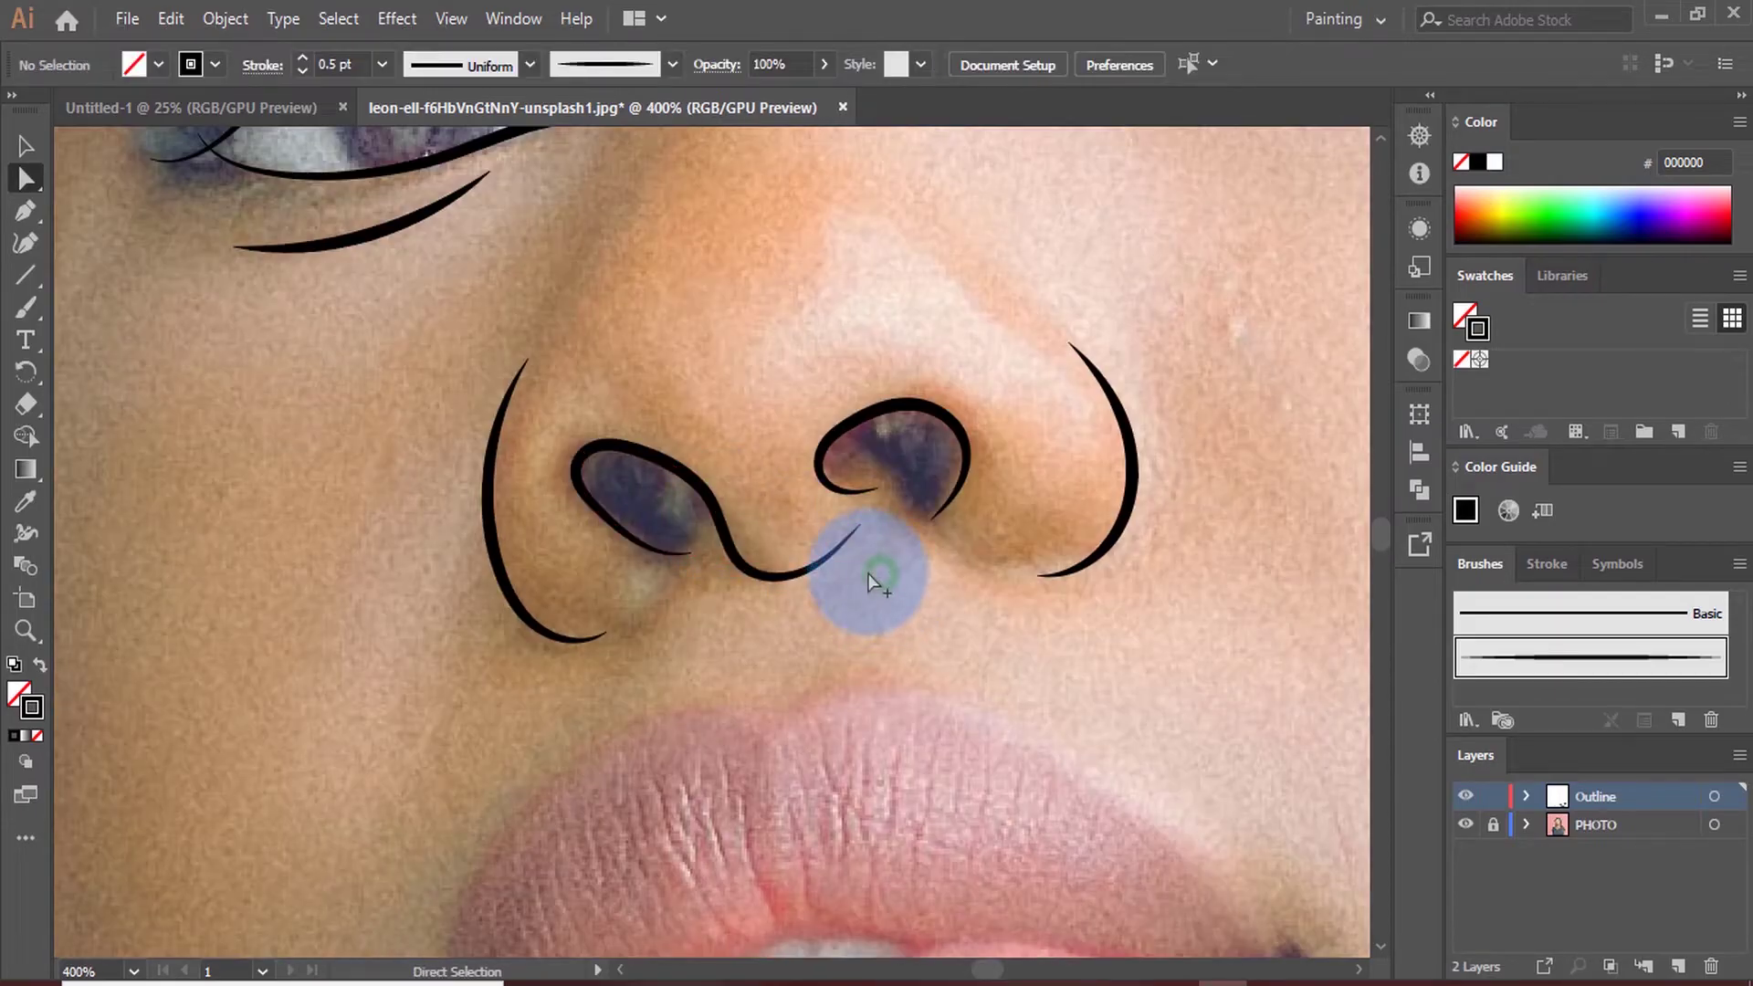
scroll(872, 580, "down", 3)
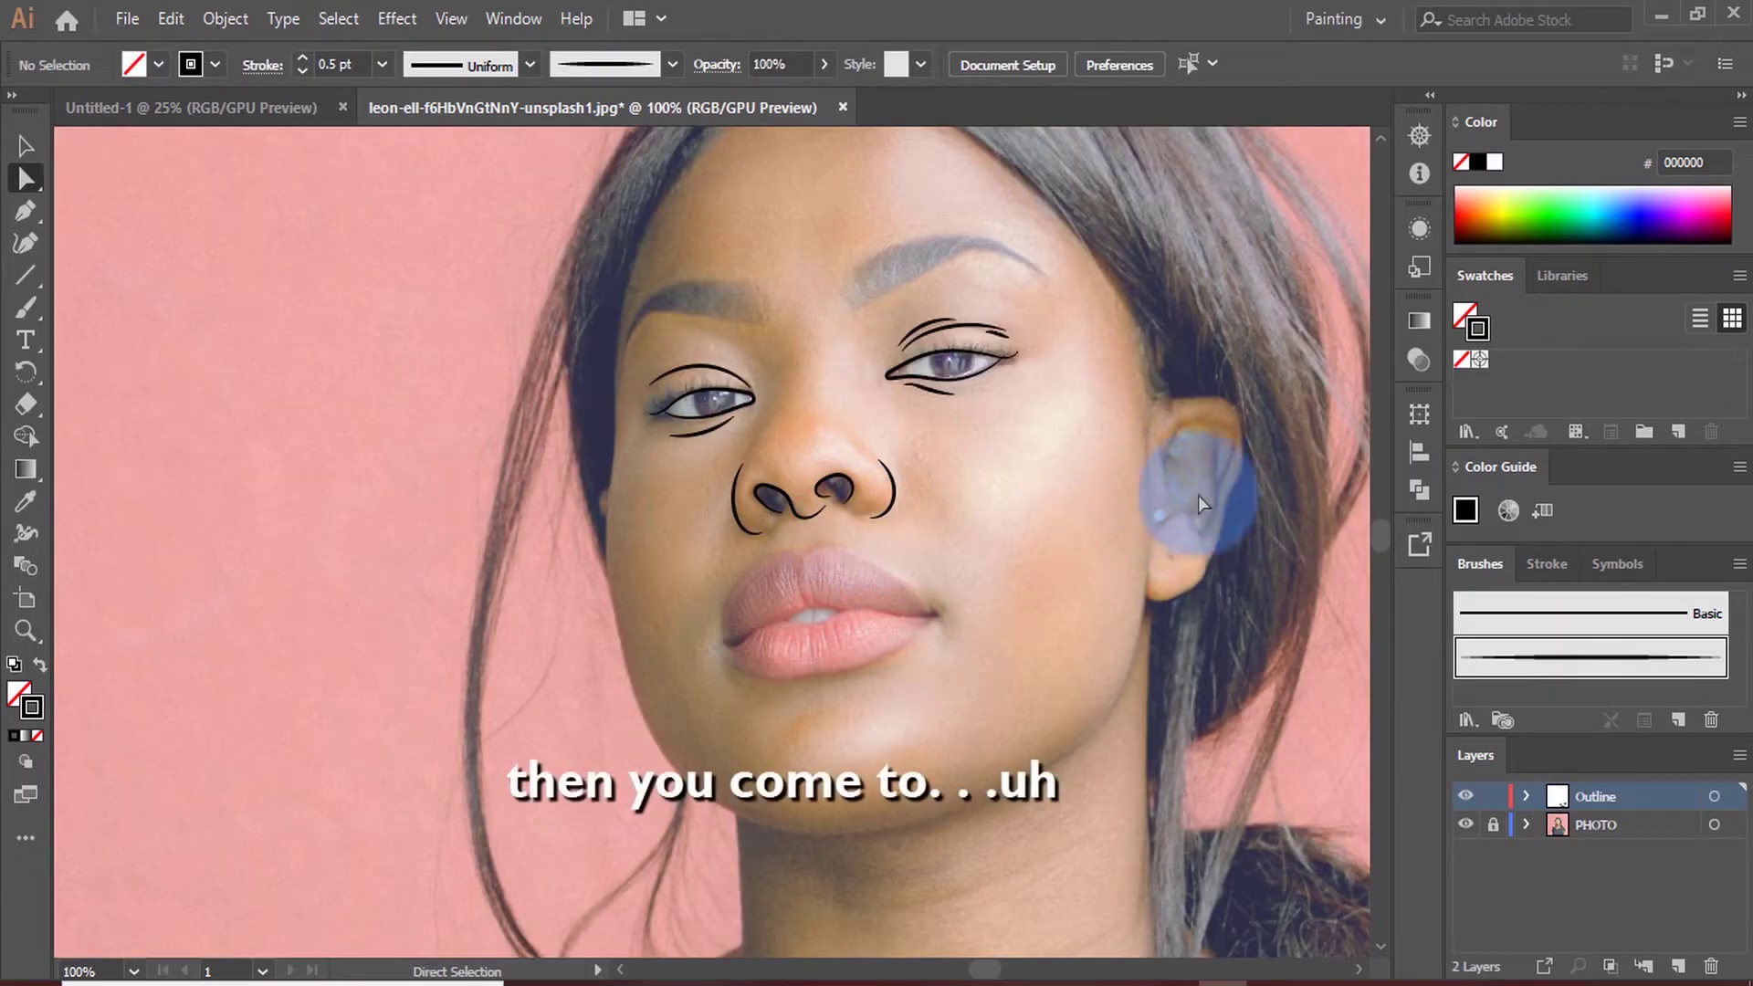
Paint black brush strokes along the ear's front edge and across the lobe
scroll(1198, 495, "up", 1)
scroll(1241, 506, "up", 2)
key("b")
scroll(1096, 380, "down", 3)
scroll(1155, 334, "right", 3)
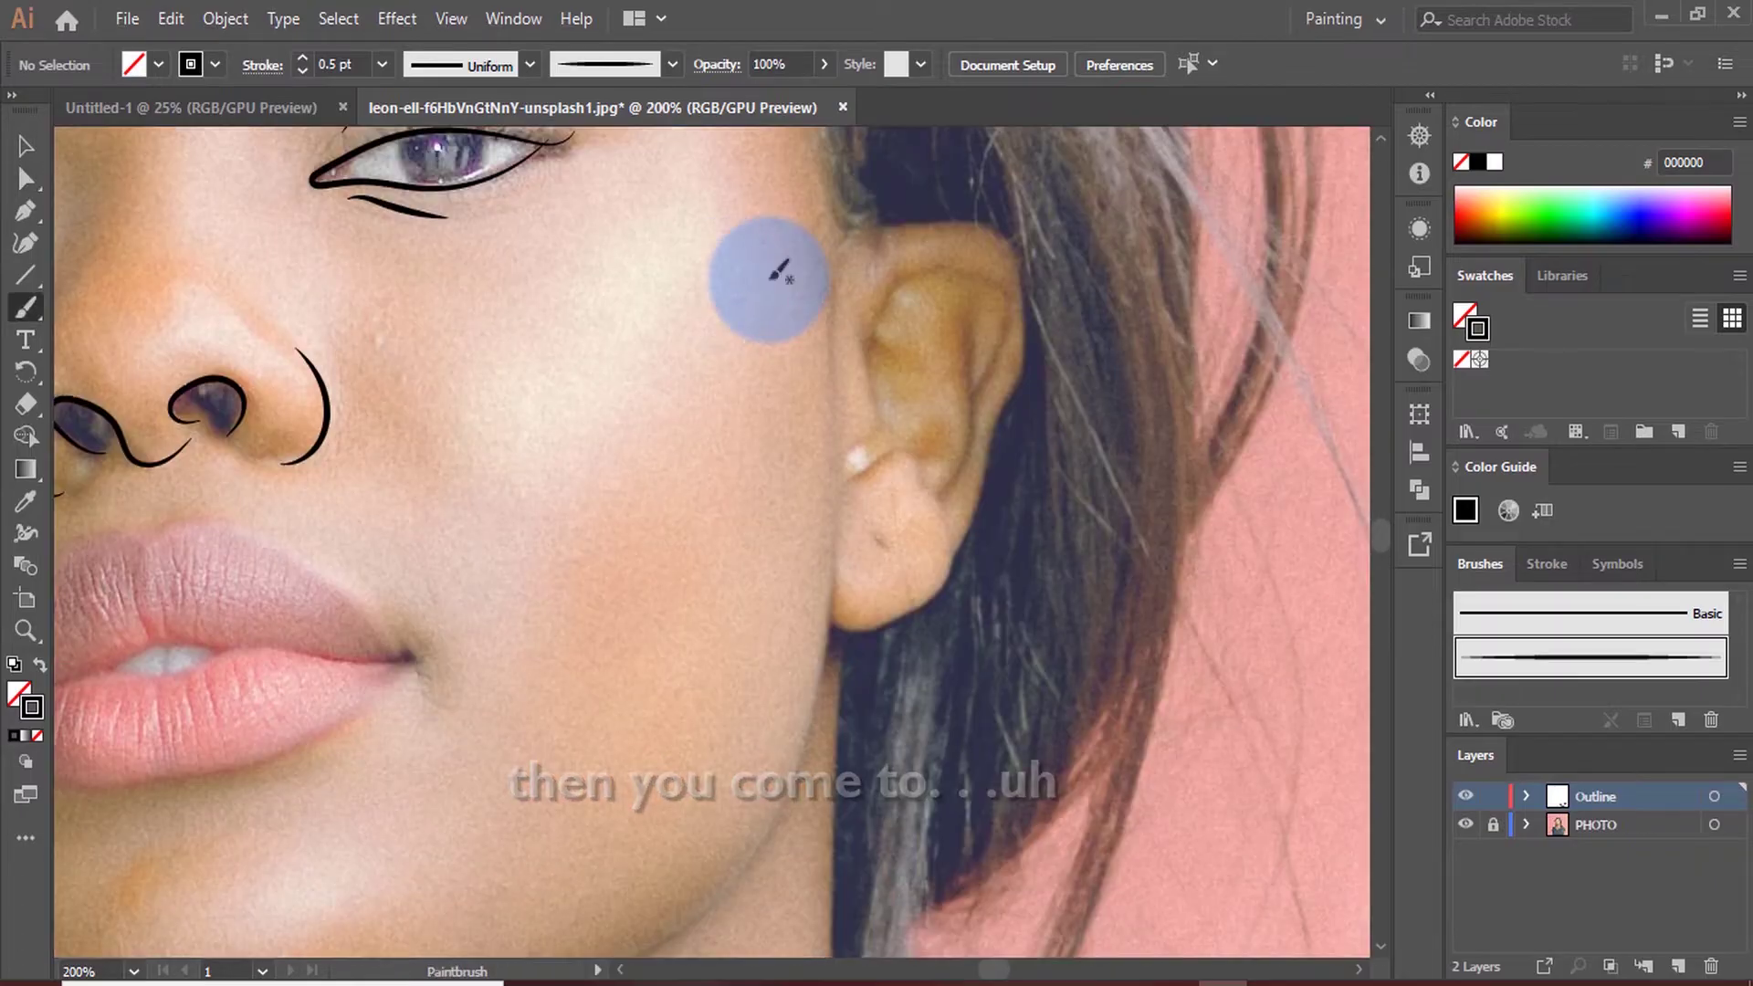
scroll(991, 302, "up", 2)
scroll(845, 451, "up", 1)
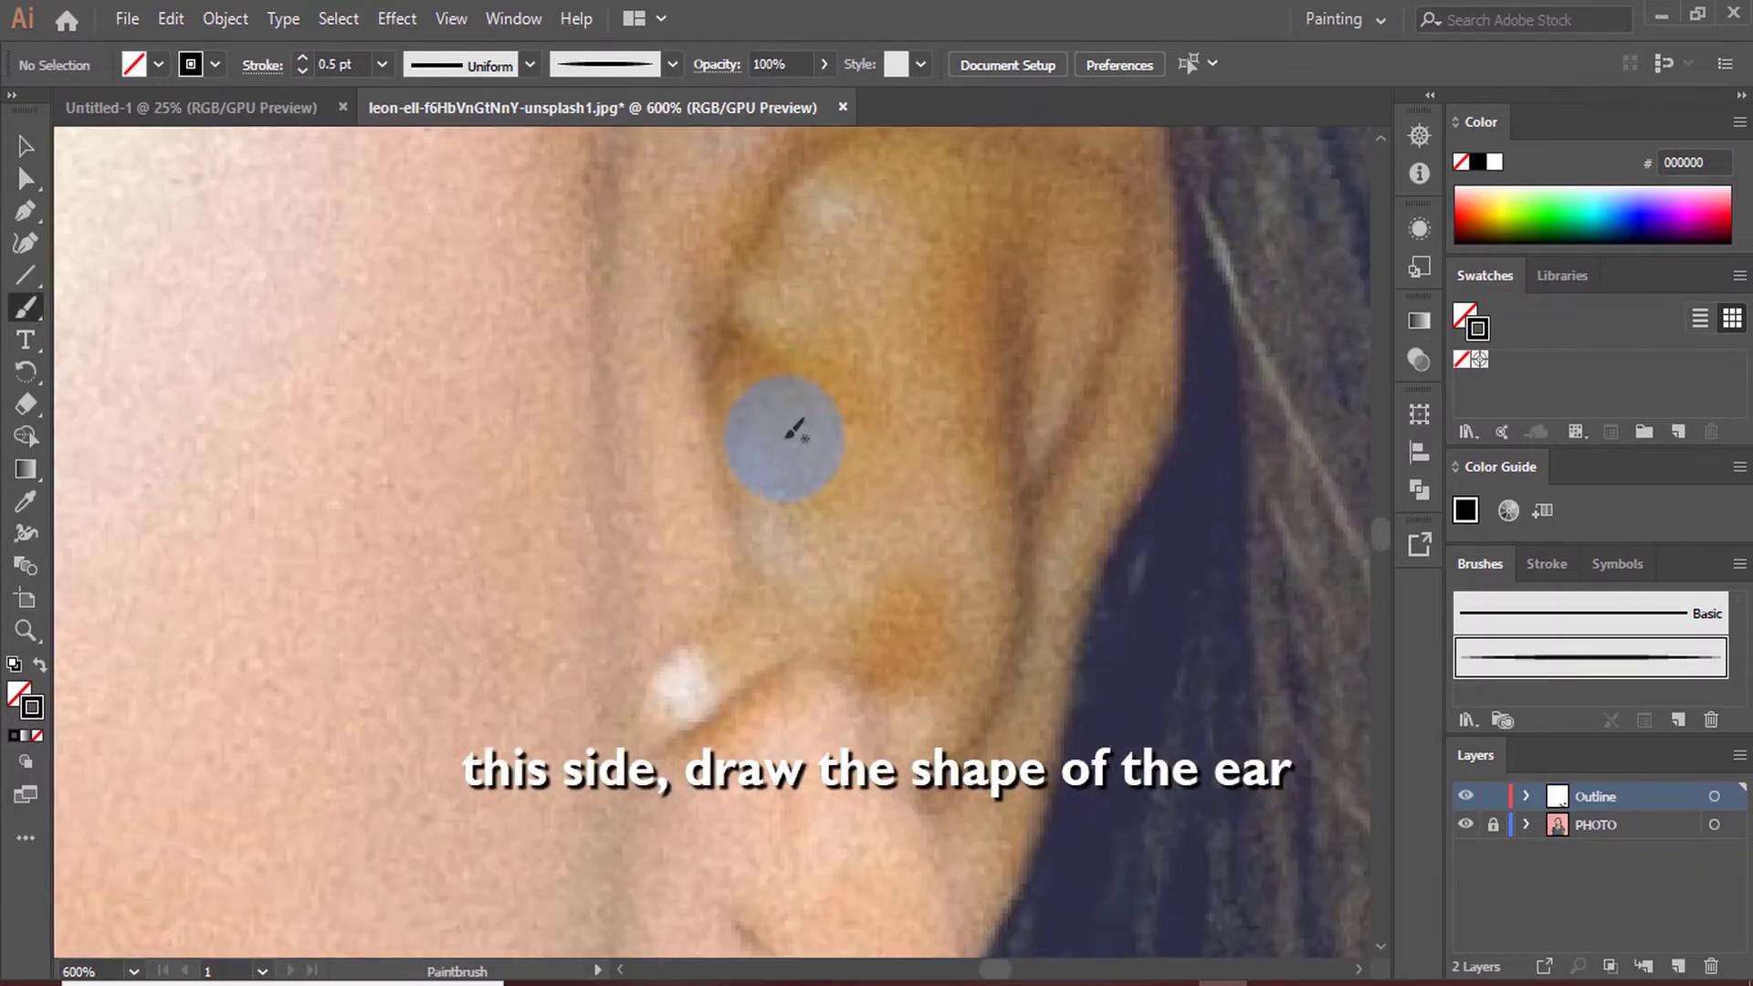
left_click_drag(677, 302, 634, 728)
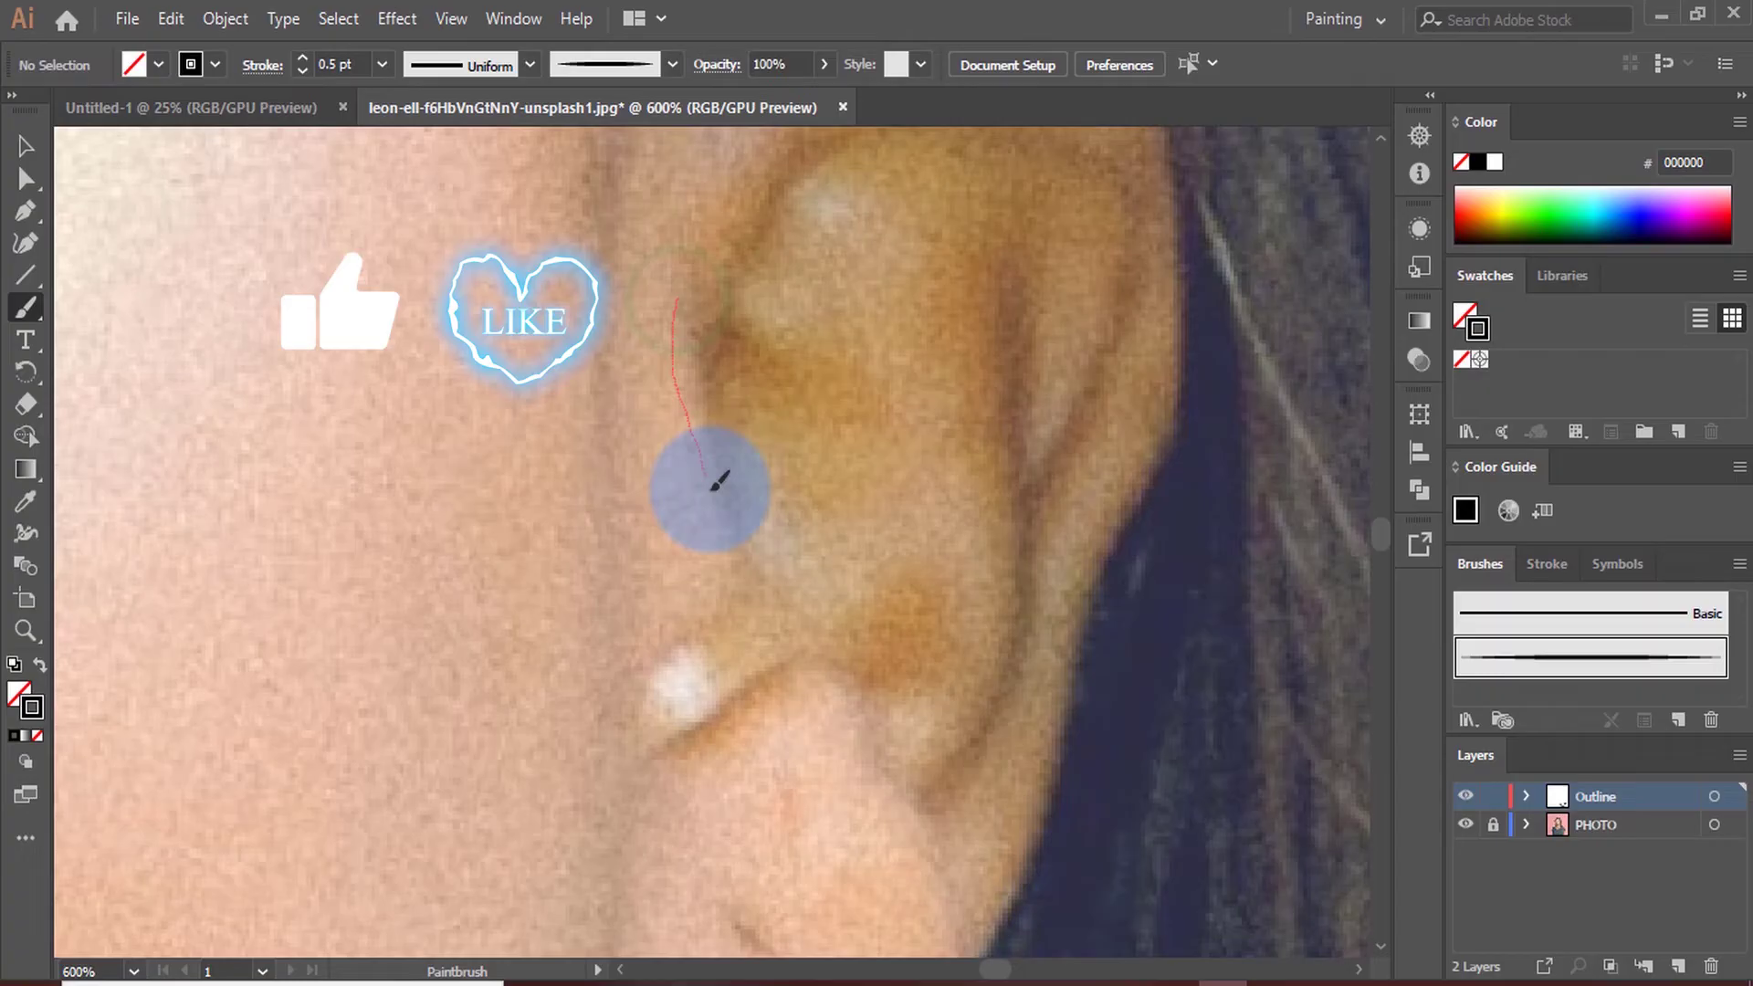
scroll(637, 722, "down", 3)
scroll(722, 539, "down", 1)
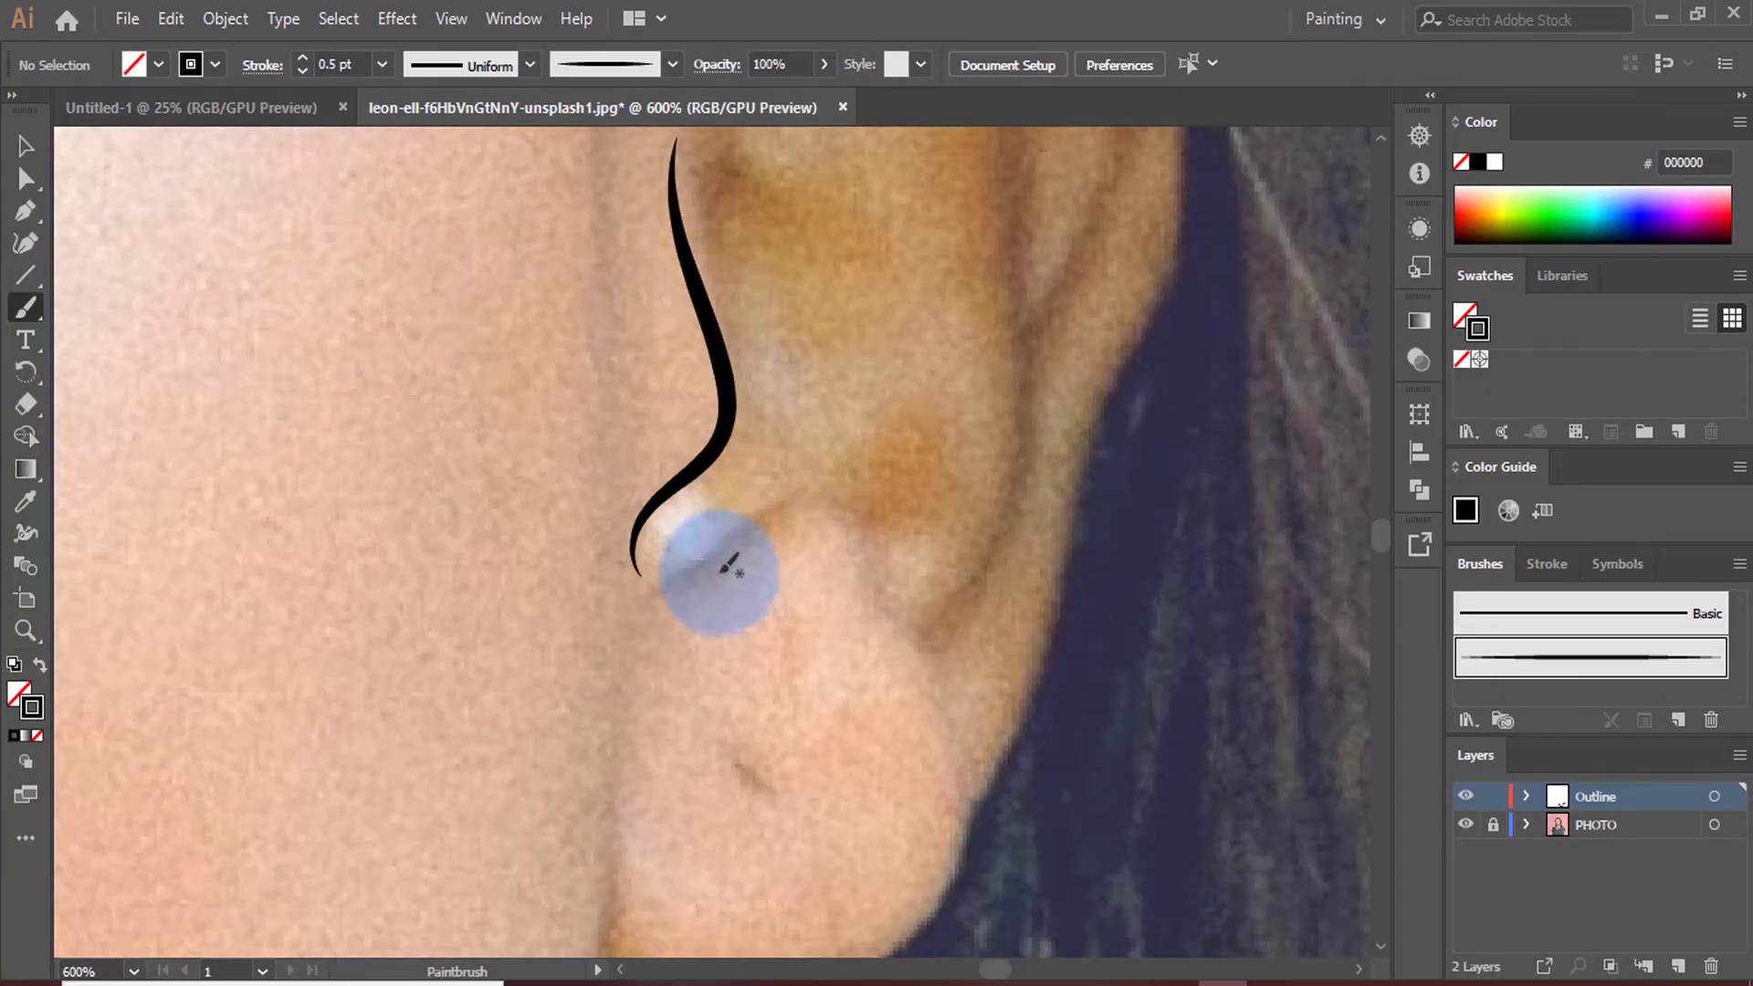
left_click_drag(715, 577, 901, 580)
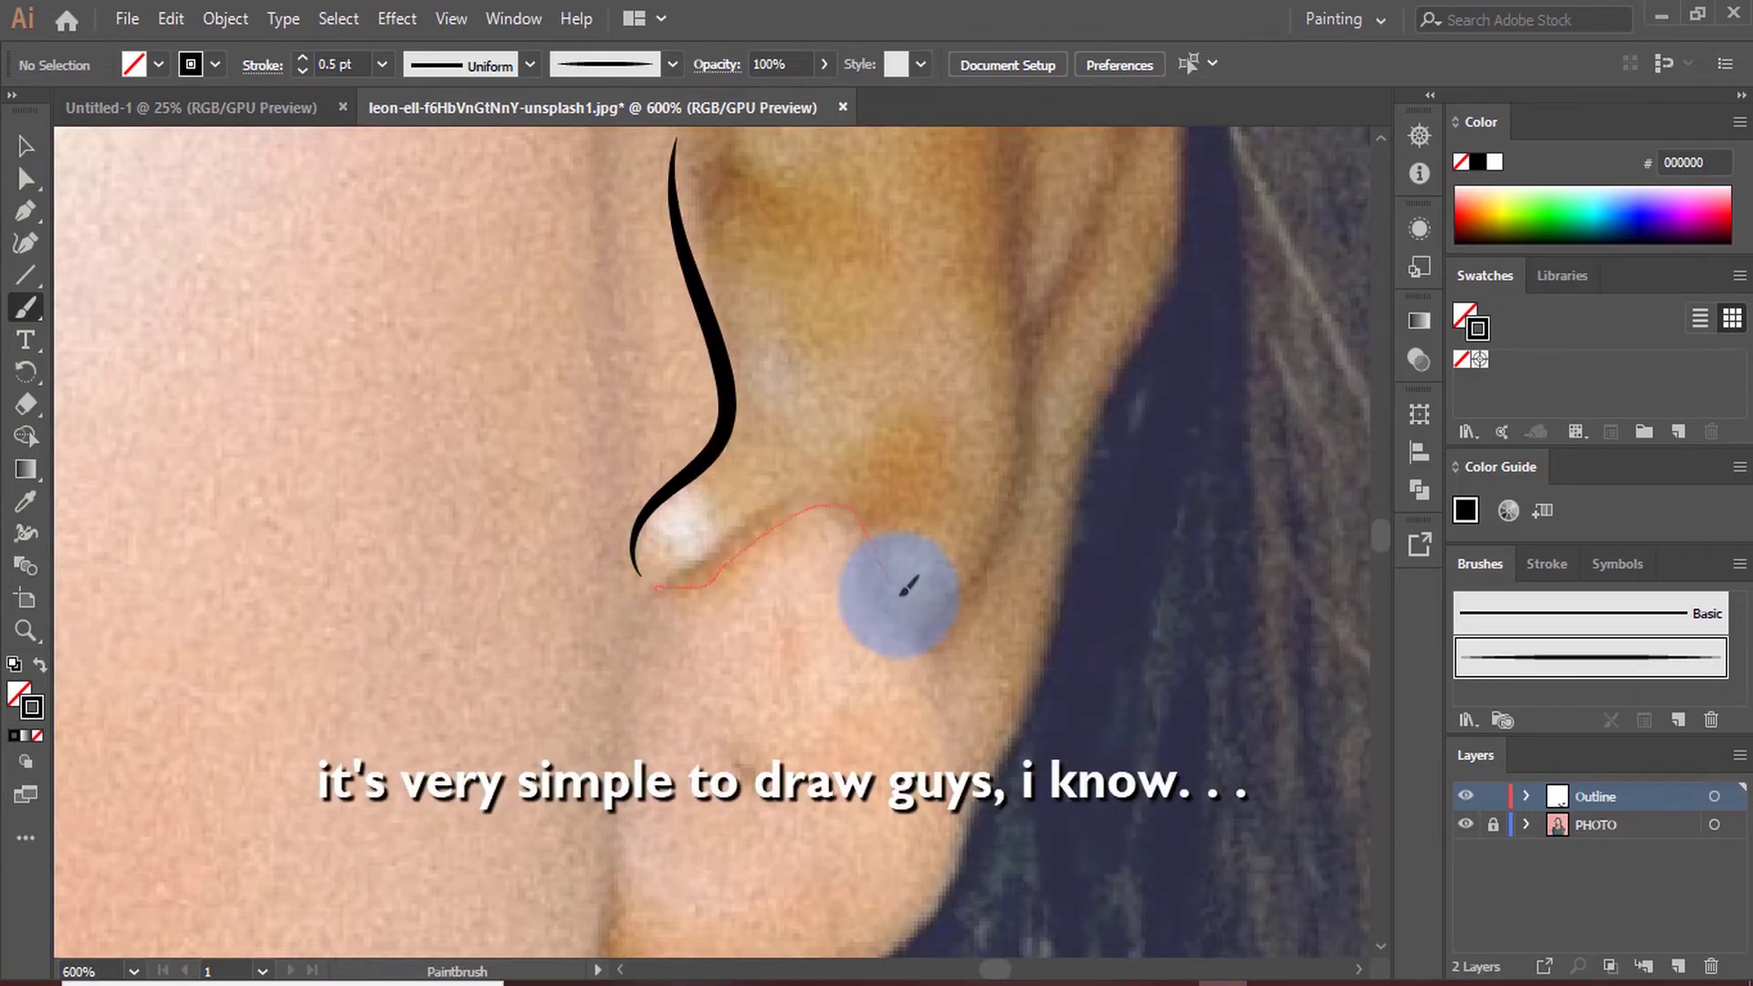
Paint strokes along the ear's upper rim, down its back and around the earlobe
scroll(1011, 584, "up", 6)
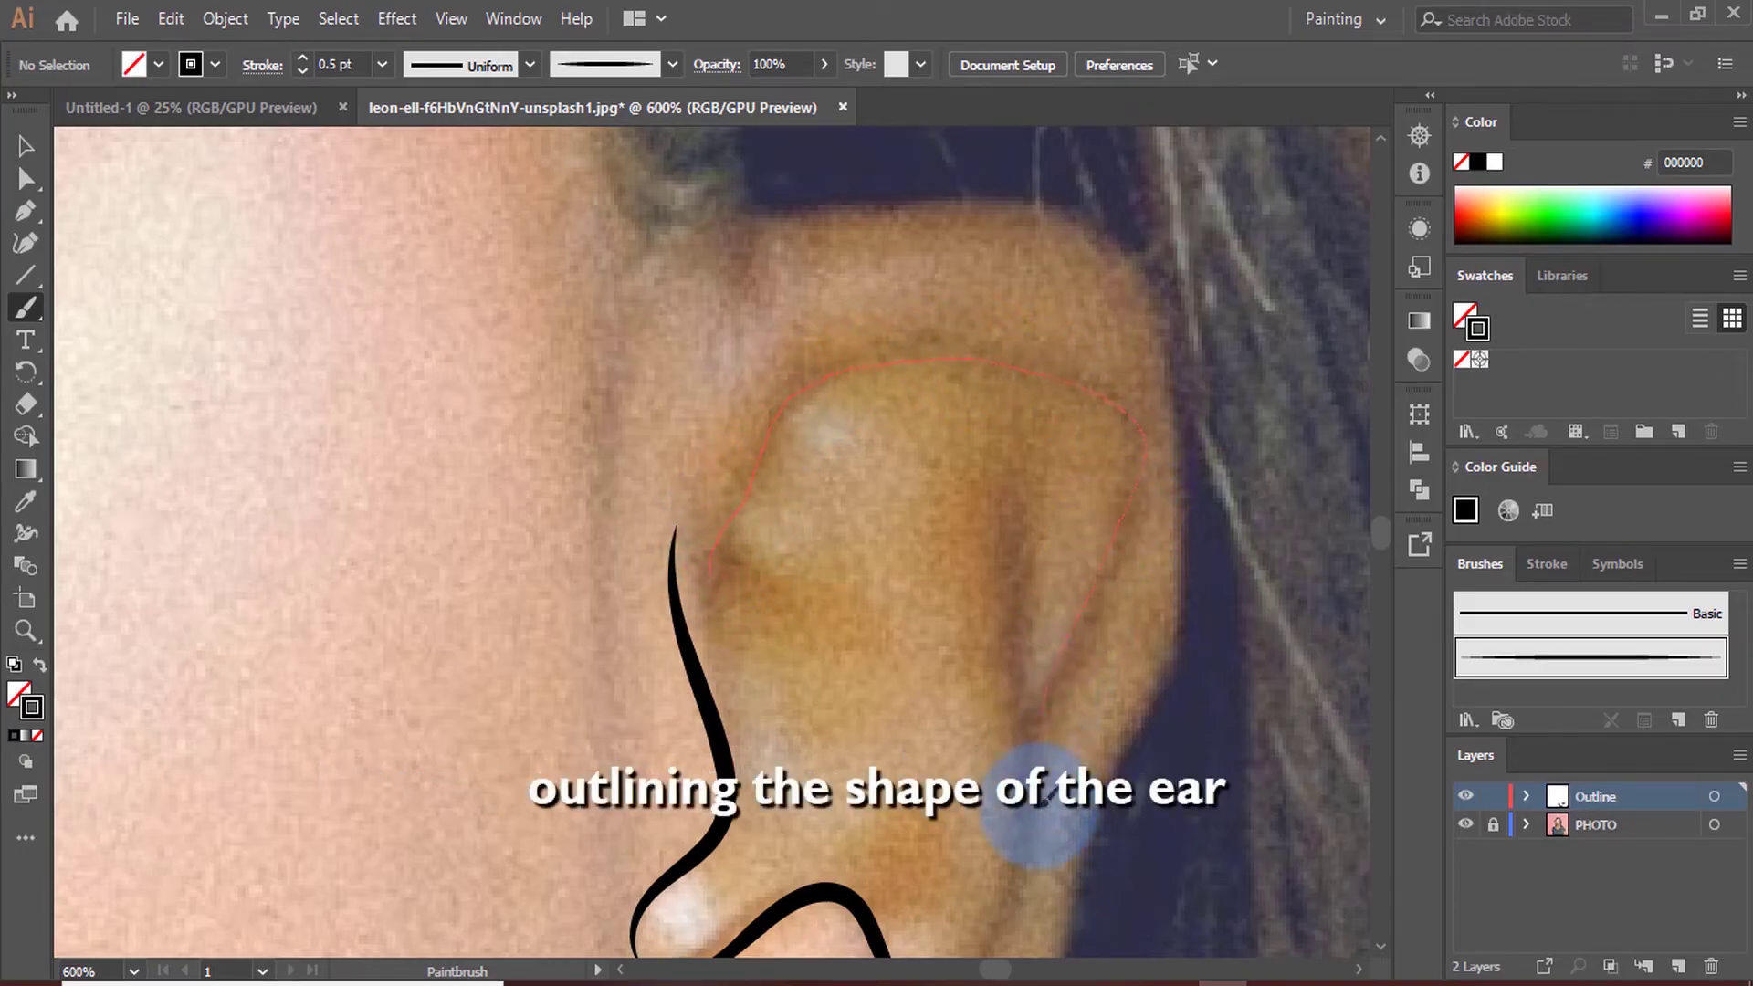
left_click_drag(1041, 803, 1046, 795)
scroll(1045, 579, "down", 6)
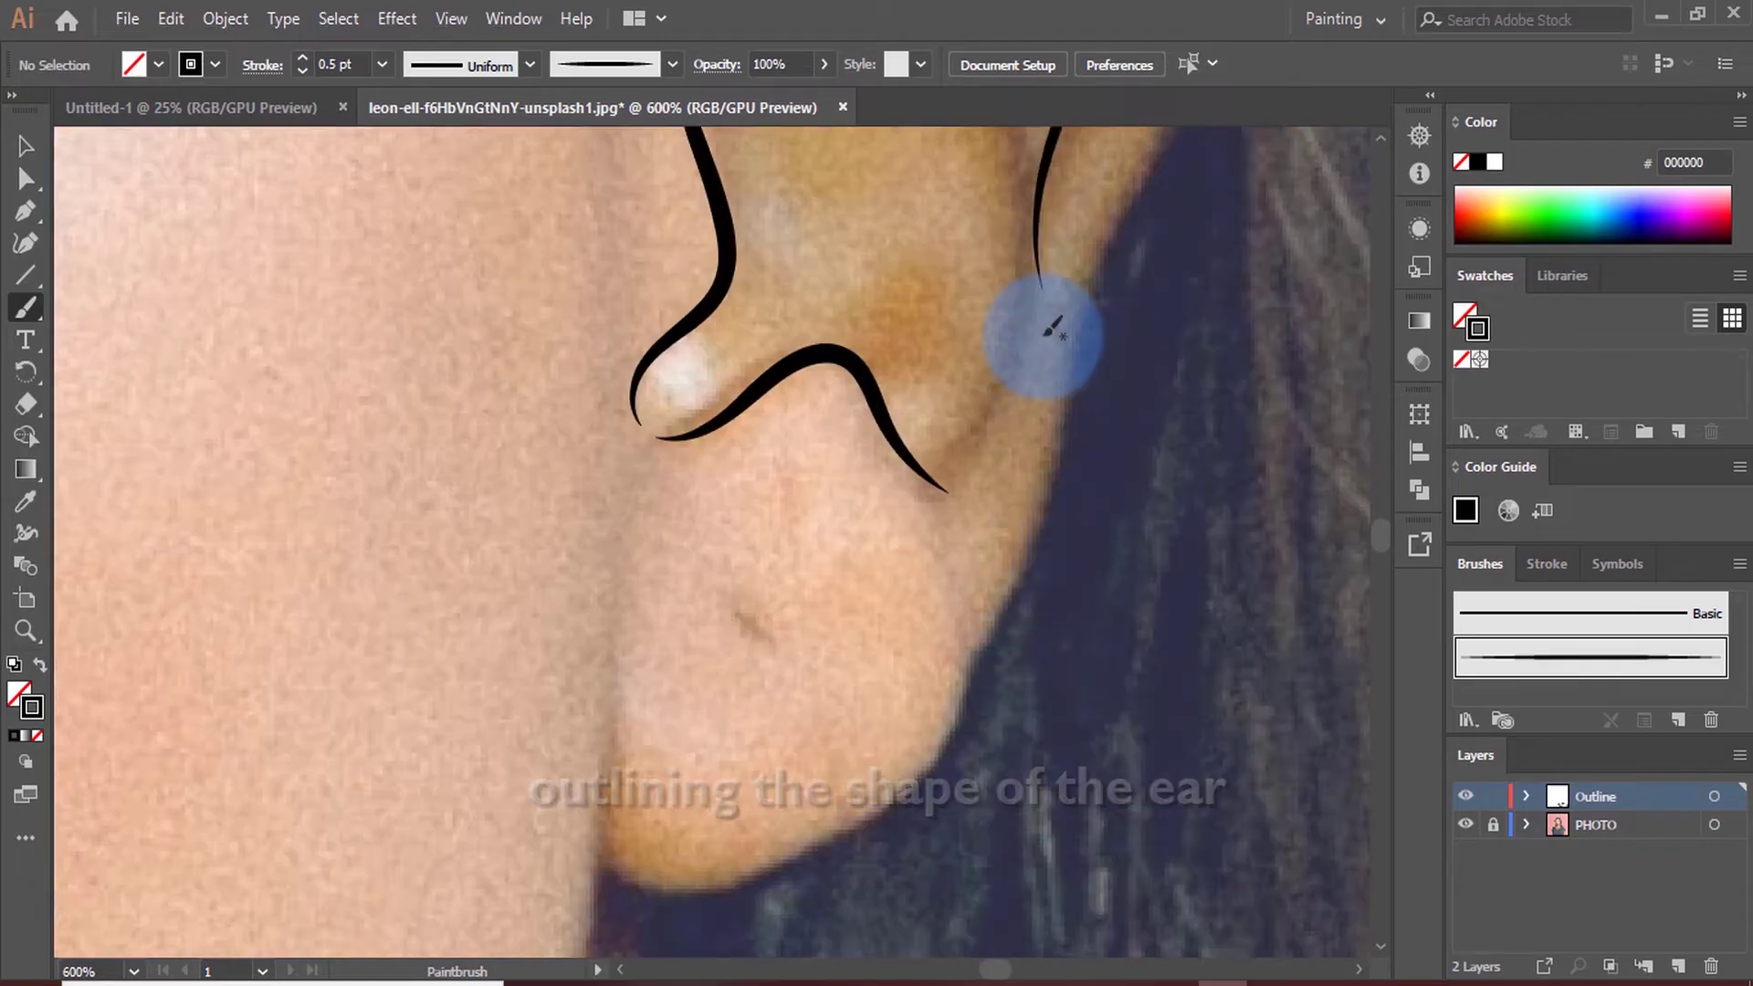
left_click_drag(979, 478, 959, 605)
scroll(913, 566, "down", 3)
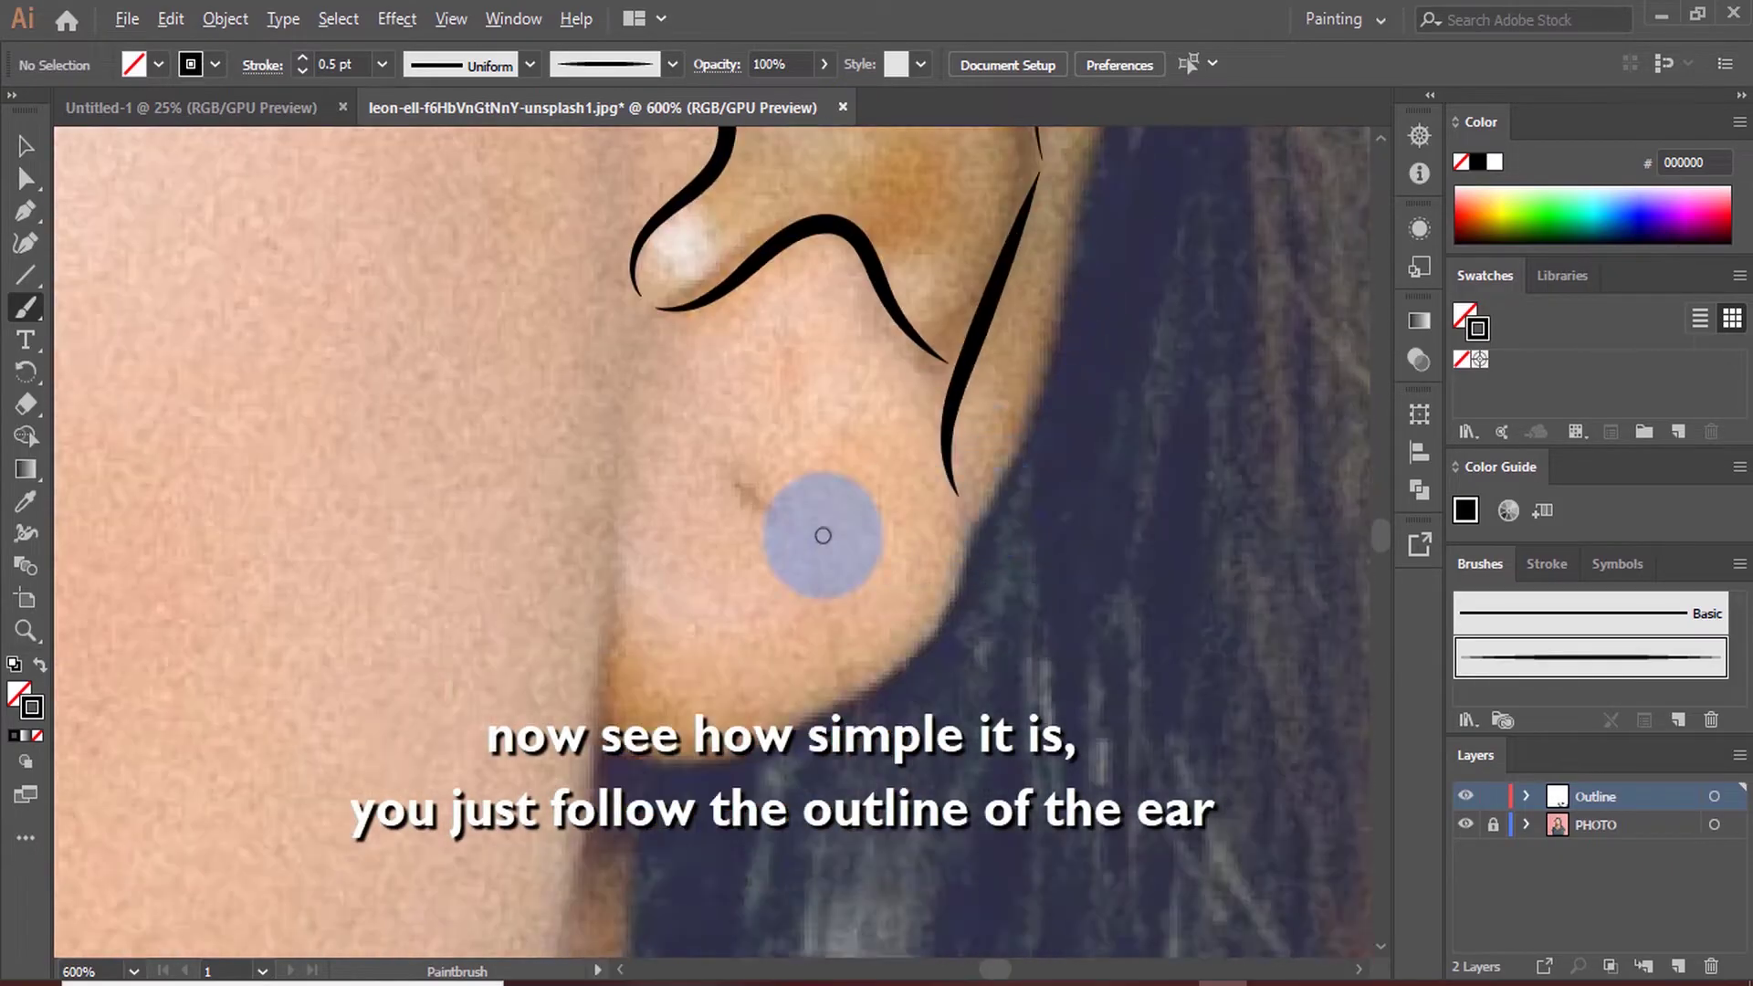
scroll(940, 538, "down", 3)
scroll(910, 416, "up", 4)
scroll(845, 326, "down", 3)
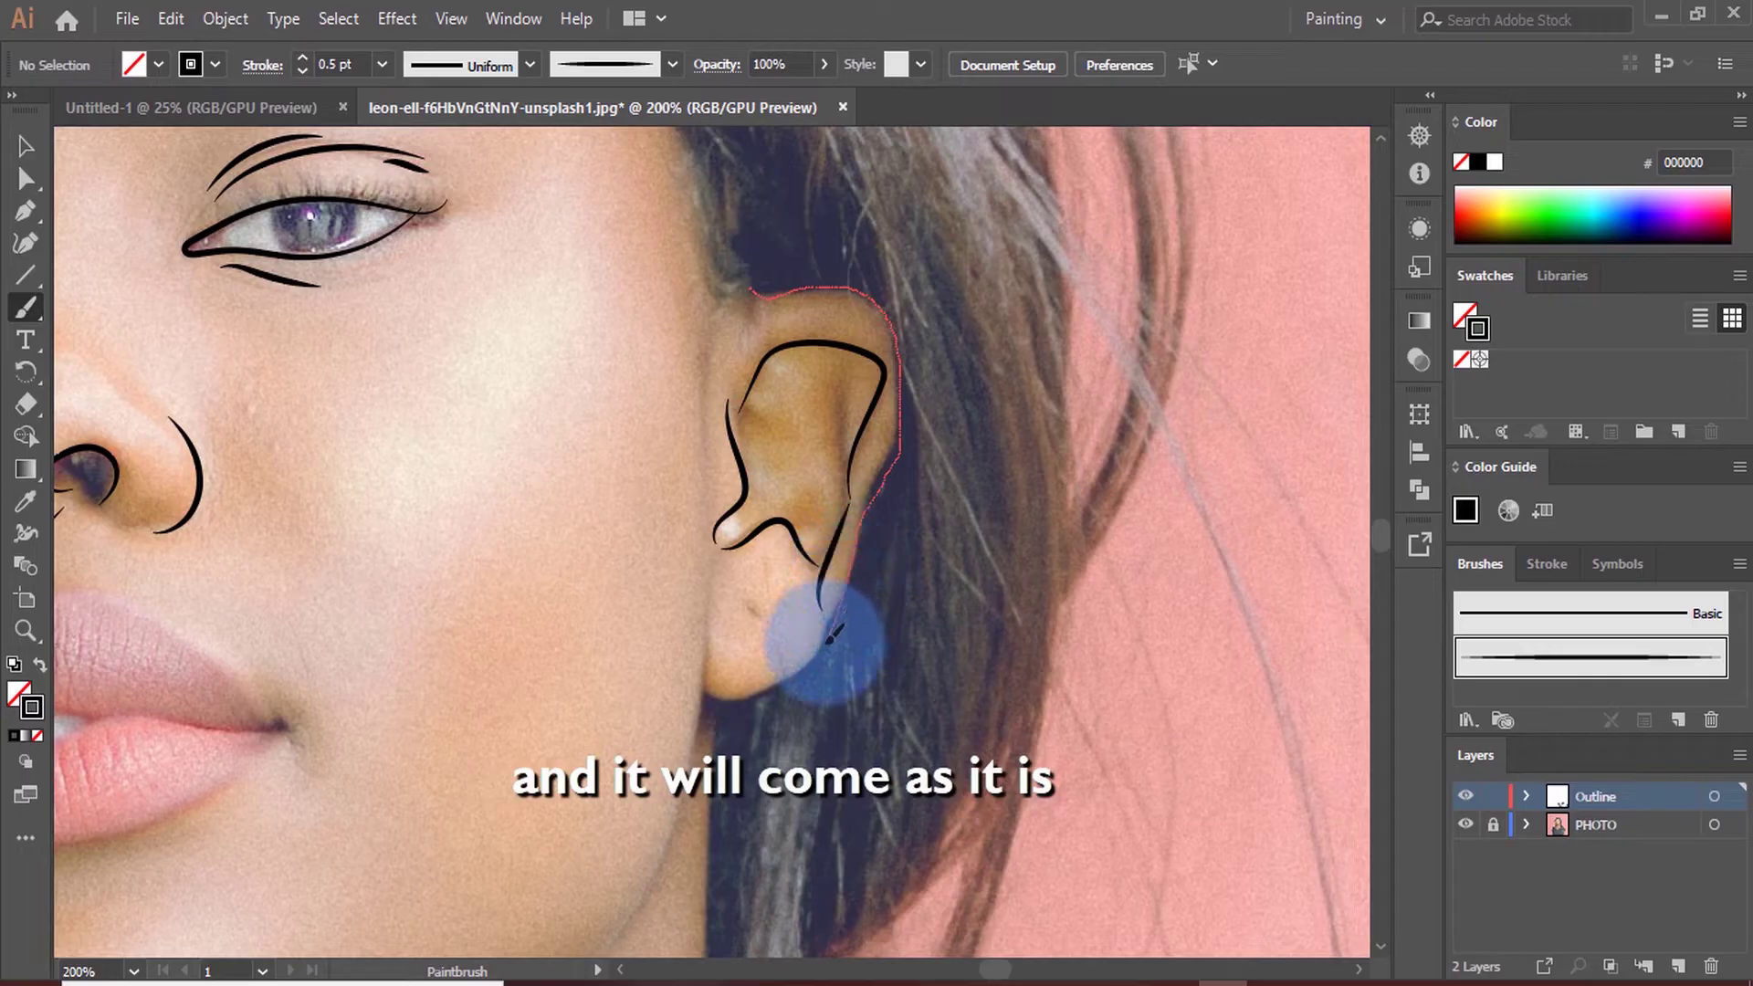
mouse_move(831, 631)
left_mouse_down()
mouse_move(800, 673)
mouse_move(730, 702)
left_mouse_up()
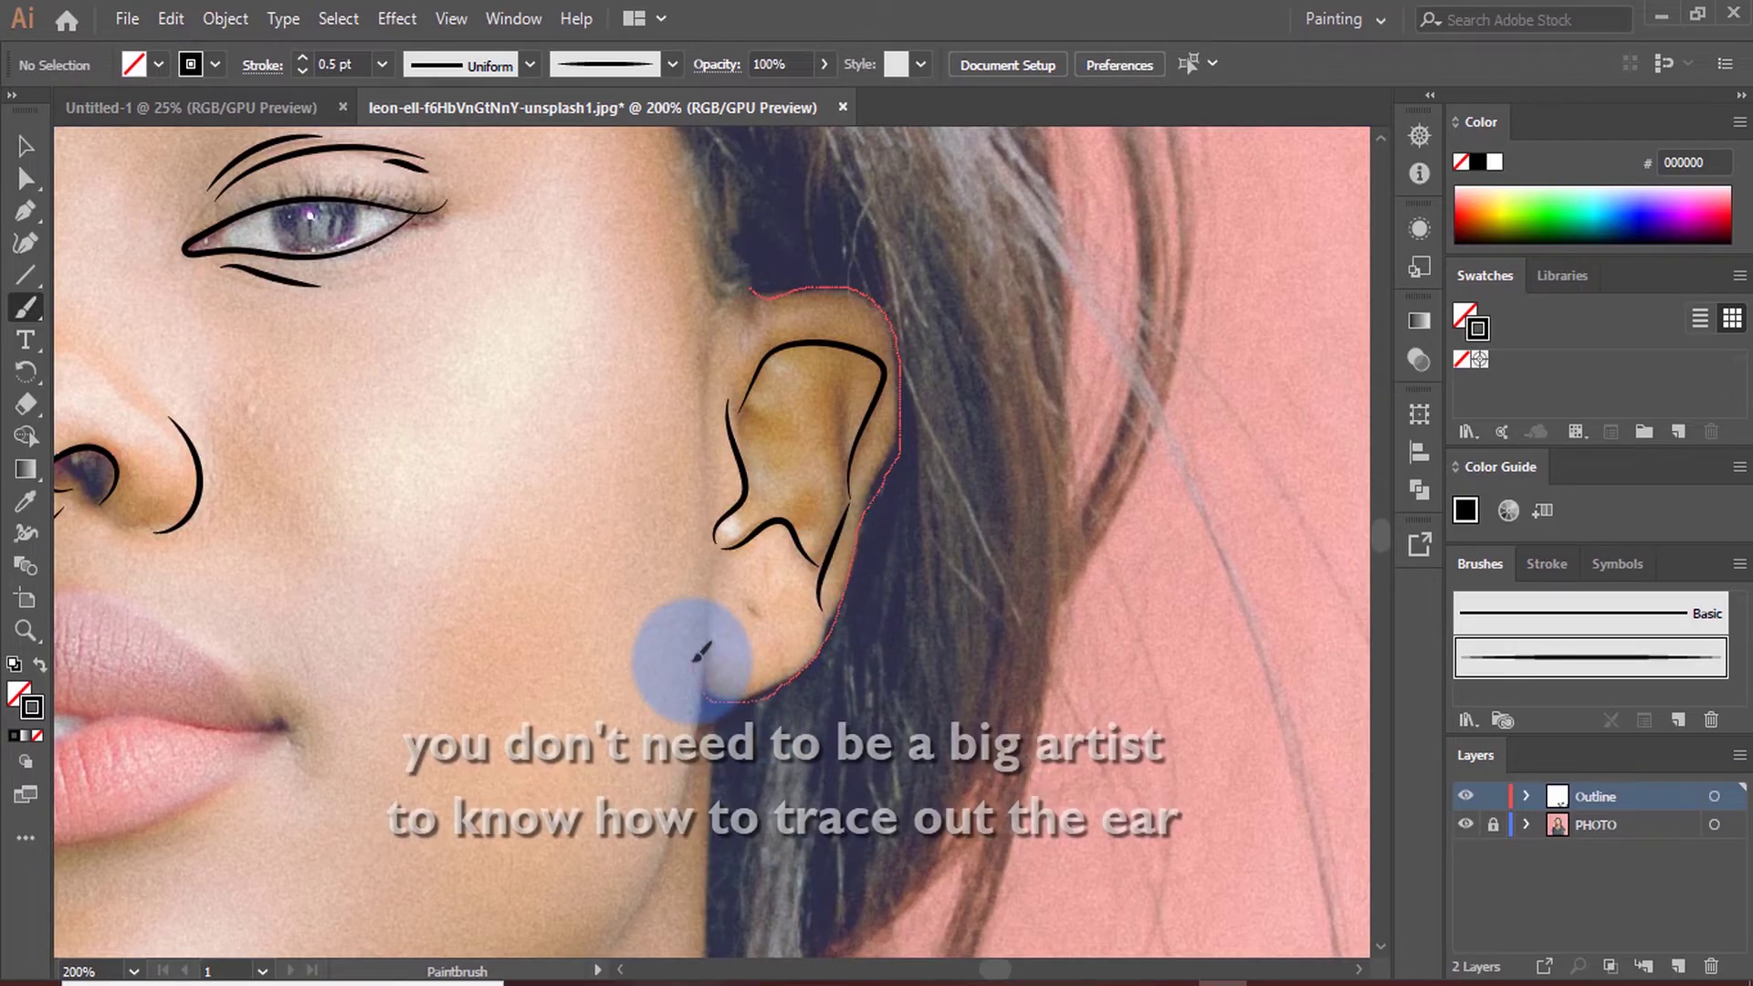
Move one anchor of the earlobe stroke slightly, then deselect to view the whole face
scroll(697, 639, "up", 5)
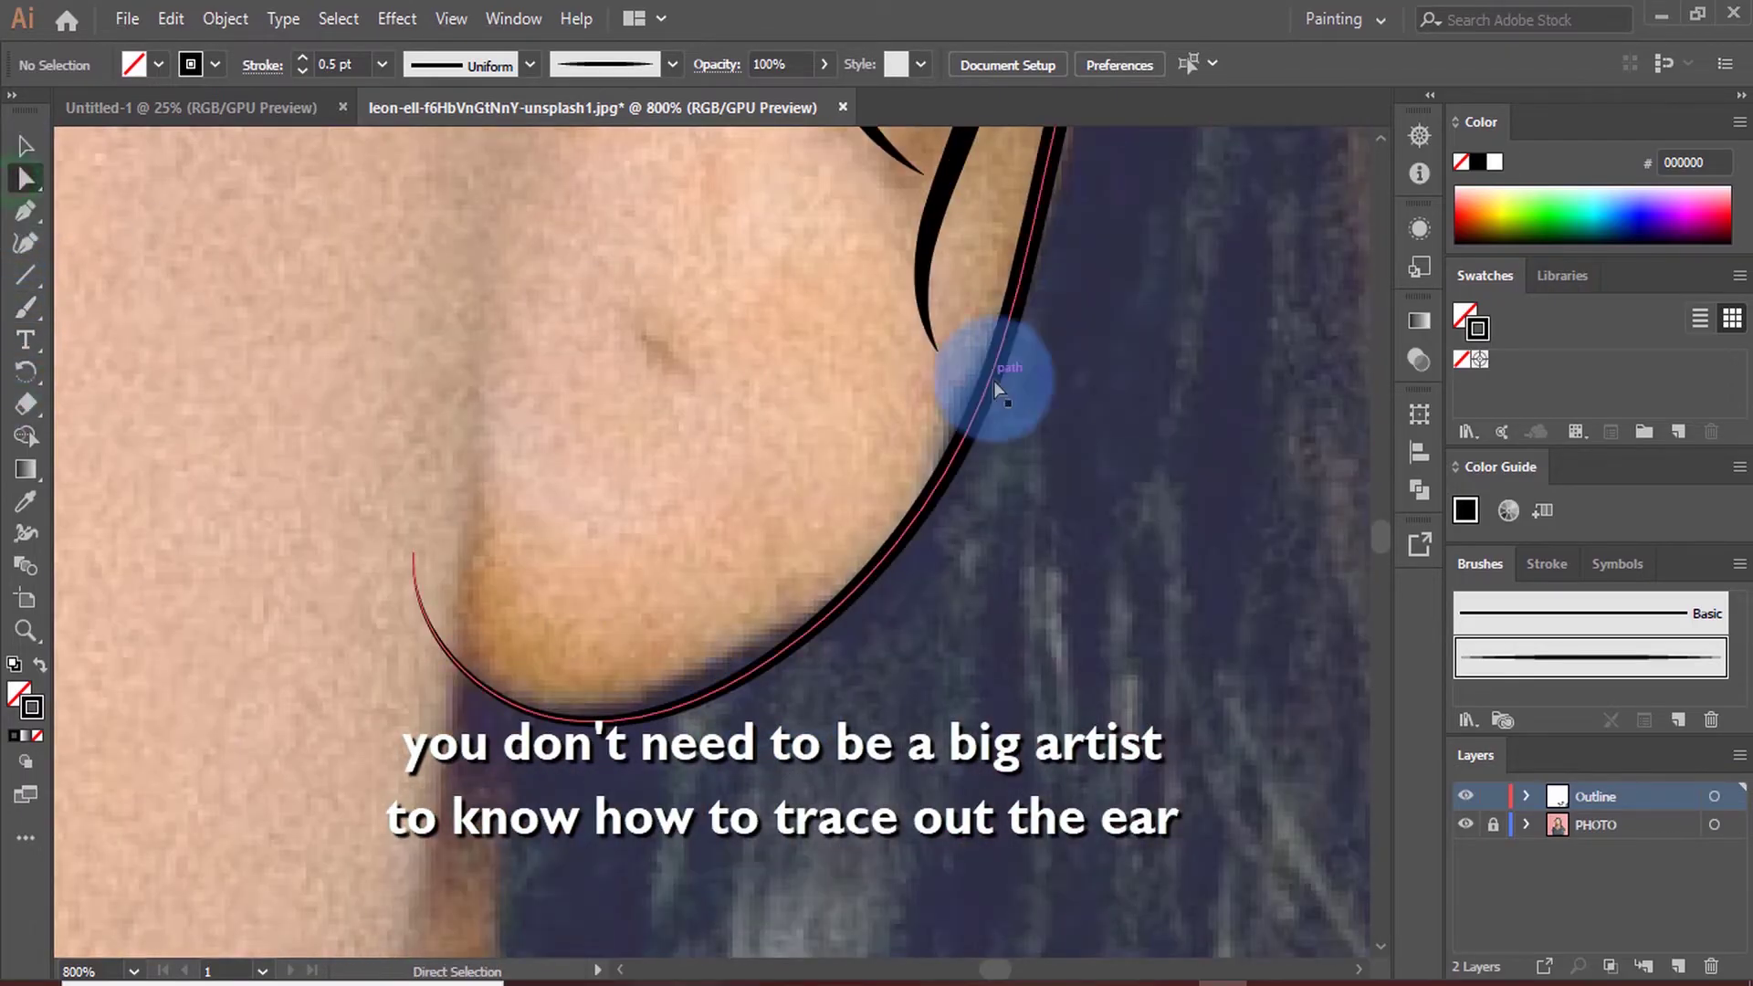
mouse_move(981, 394)
left_mouse_down()
mouse_move(1006, 412)
mouse_move(988, 398)
left_mouse_up()
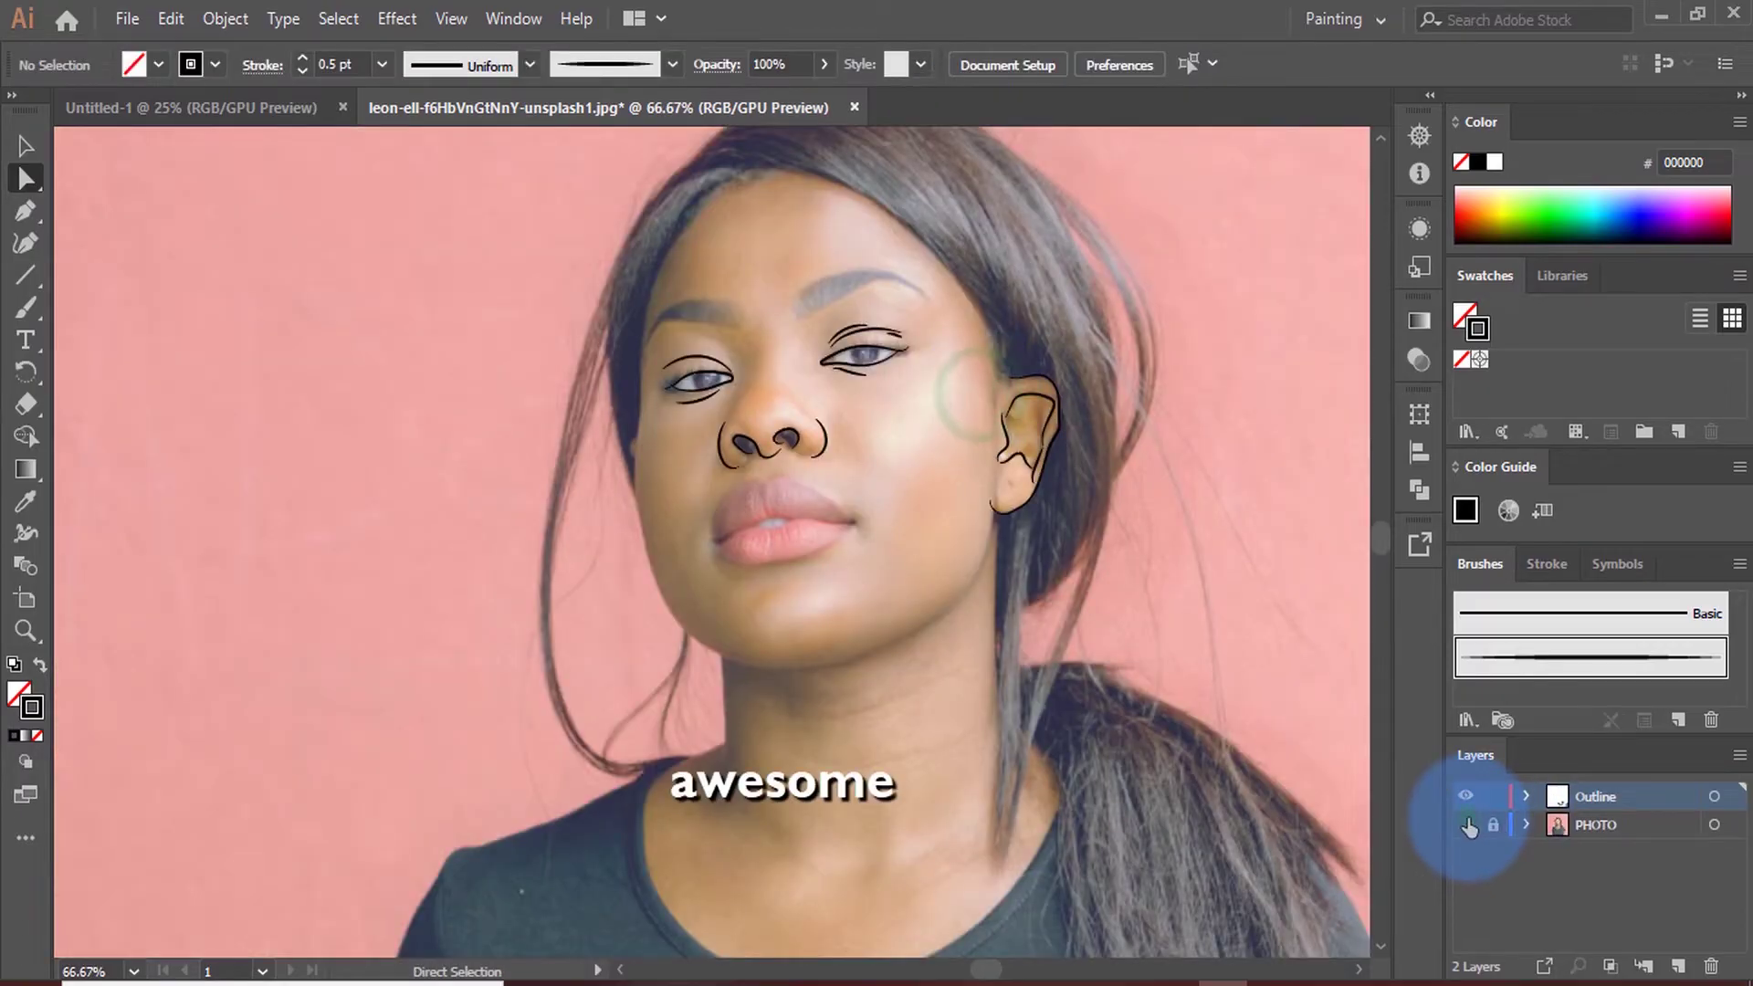
left_click(1466, 824)
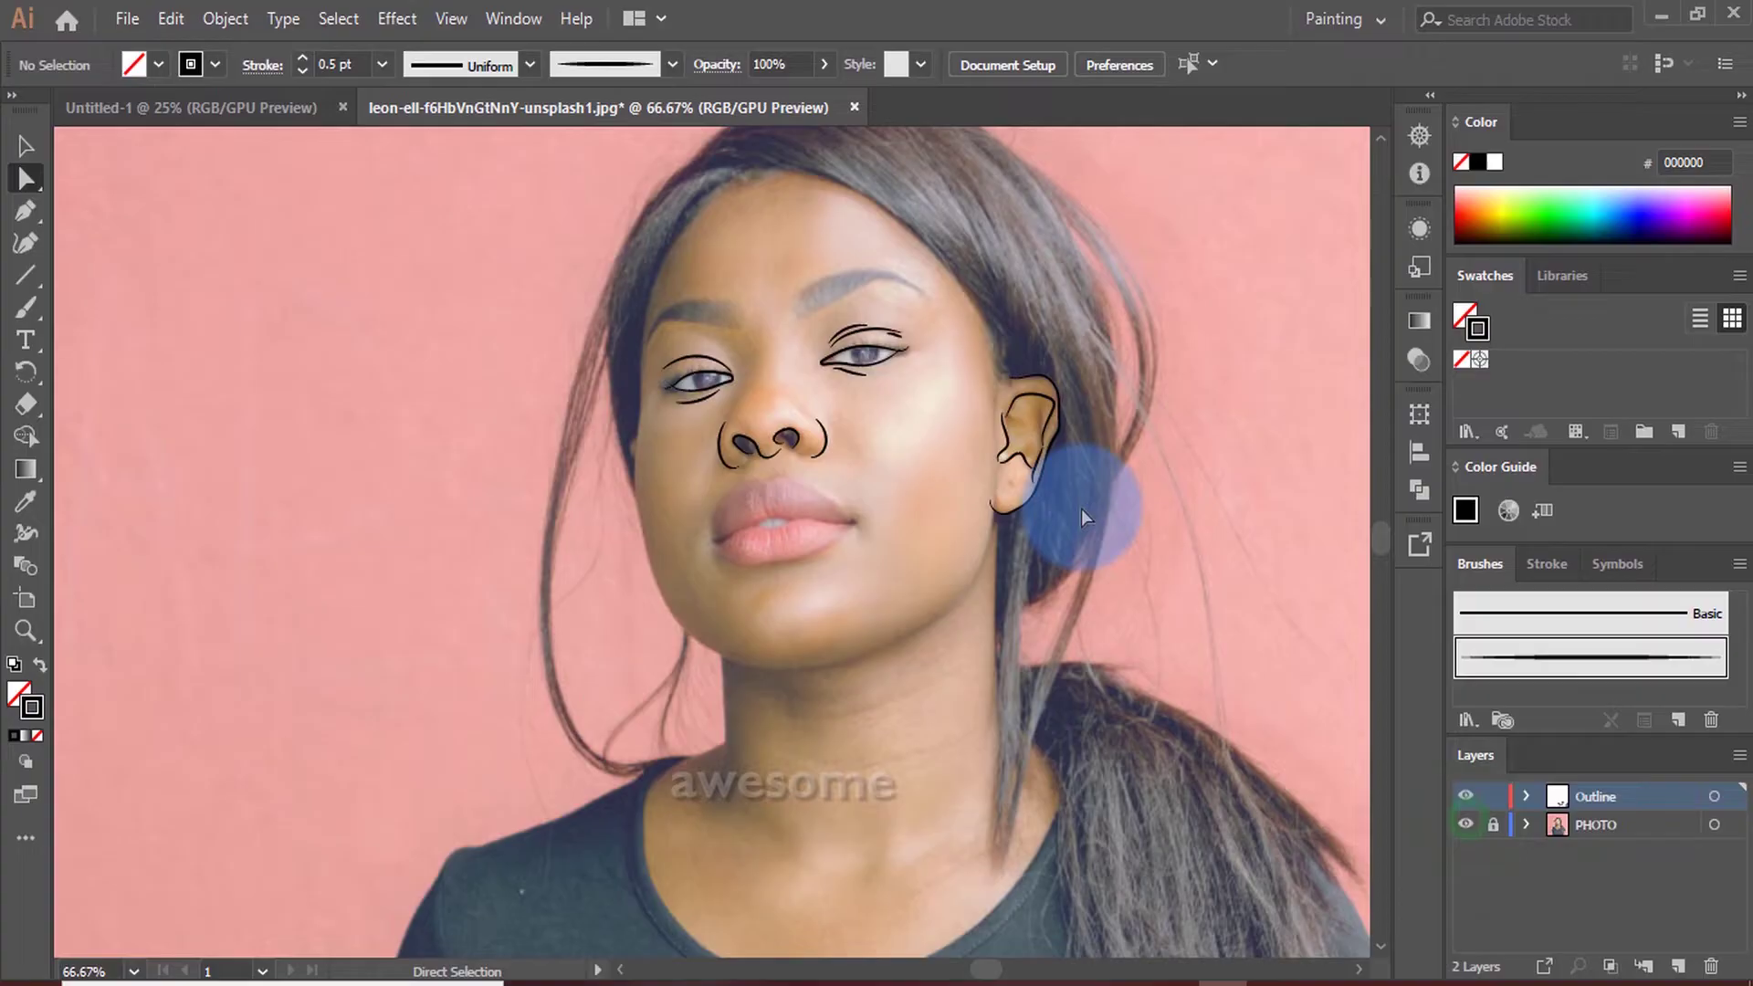
scroll(1060, 484, "up", 5, "alt")
scroll(1032, 470, "down", 1, "alt")
Delete the stray curve near the earlobe
scroll(1004, 676, "up", 1)
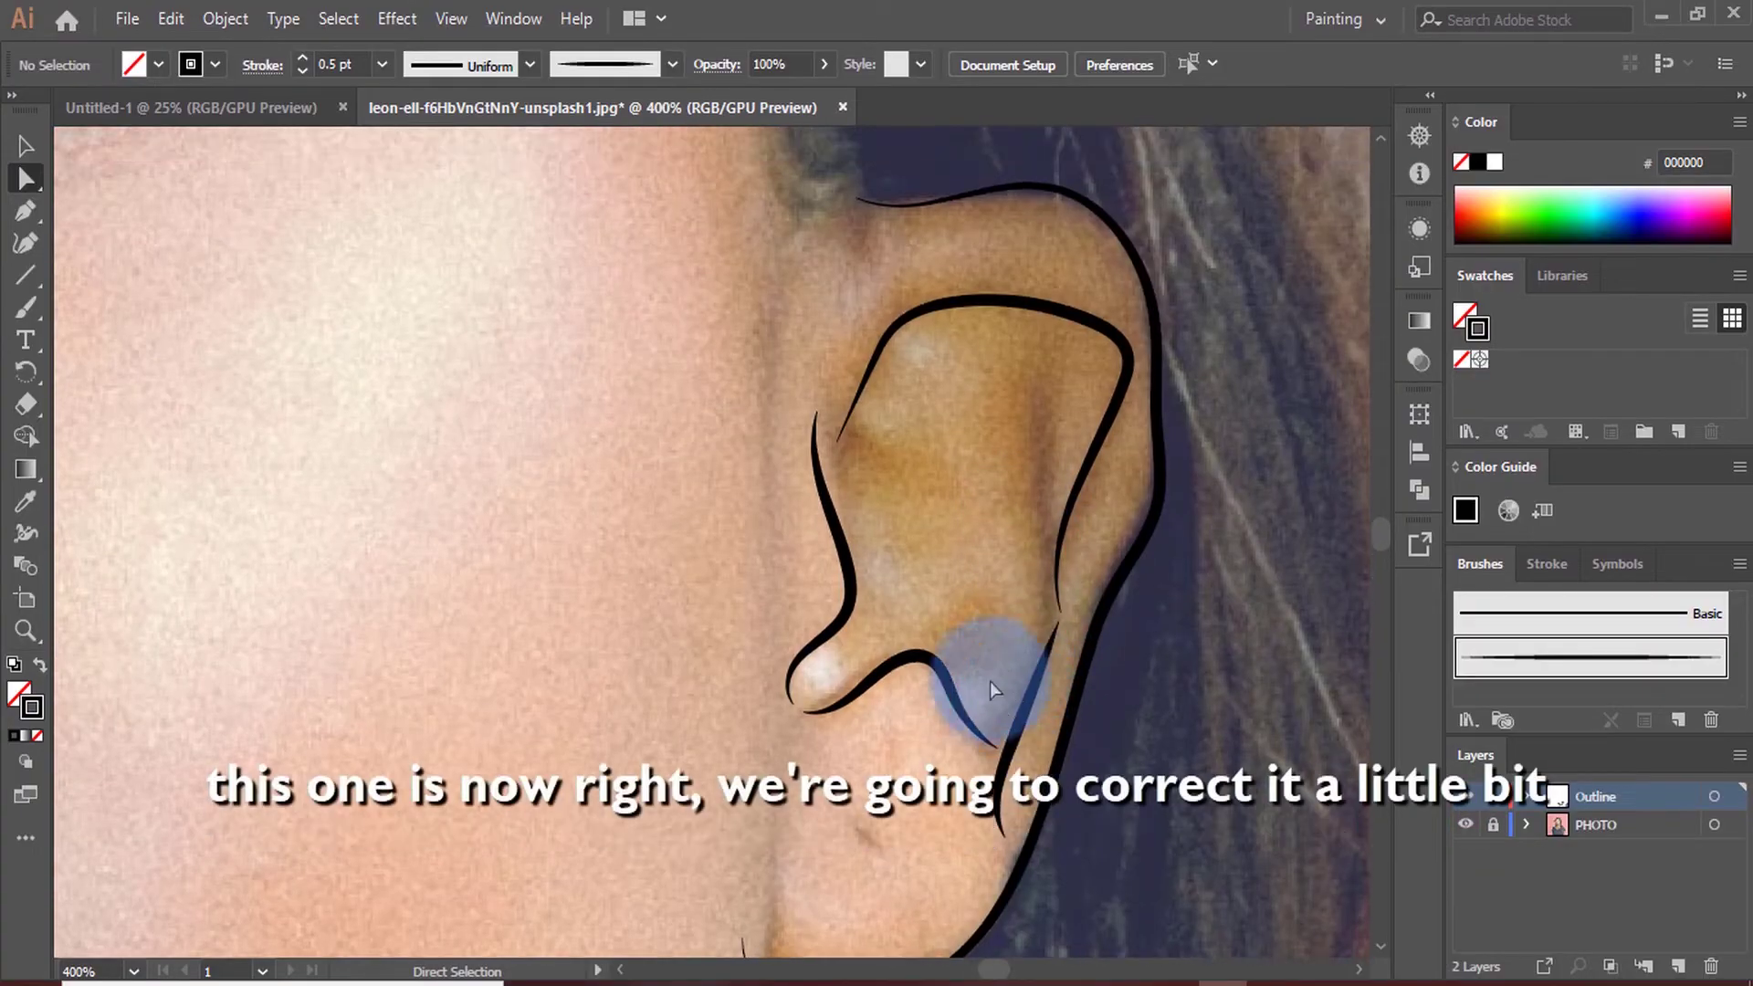
left_click(972, 683)
key("Delete")
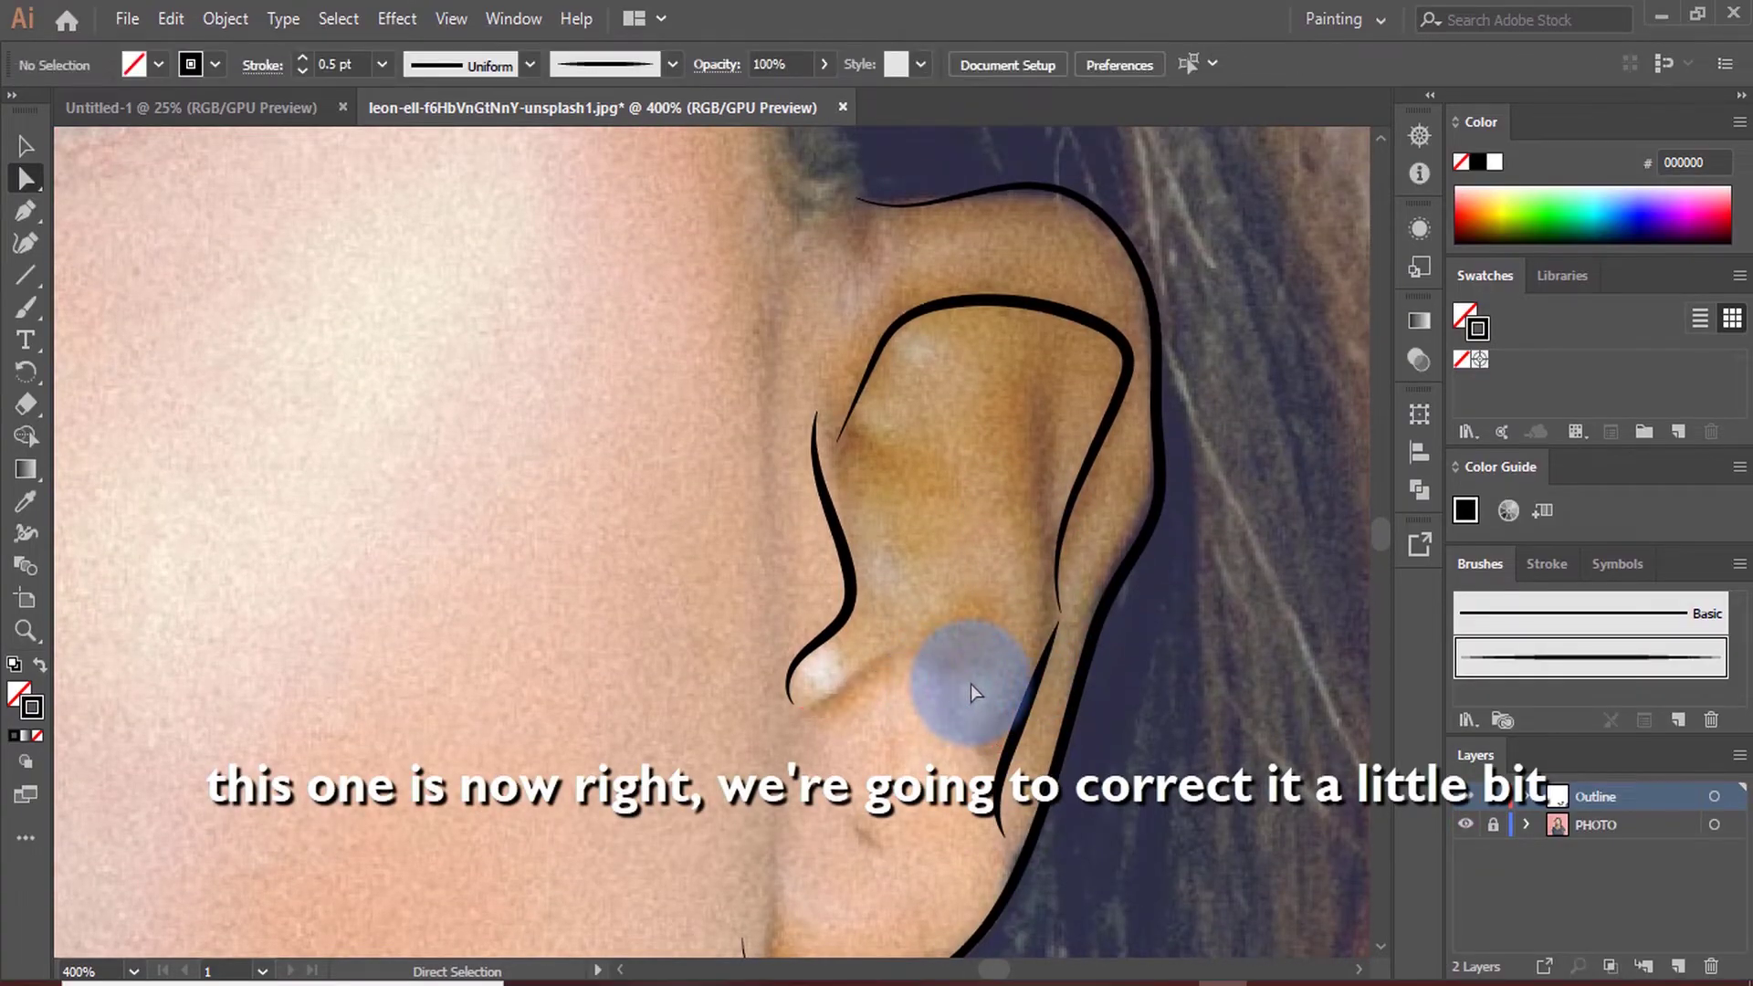
scroll(971, 683, "down", 2)
Paint a new fold stroke along the lower ear and a vertical line inside the ear
key("b")
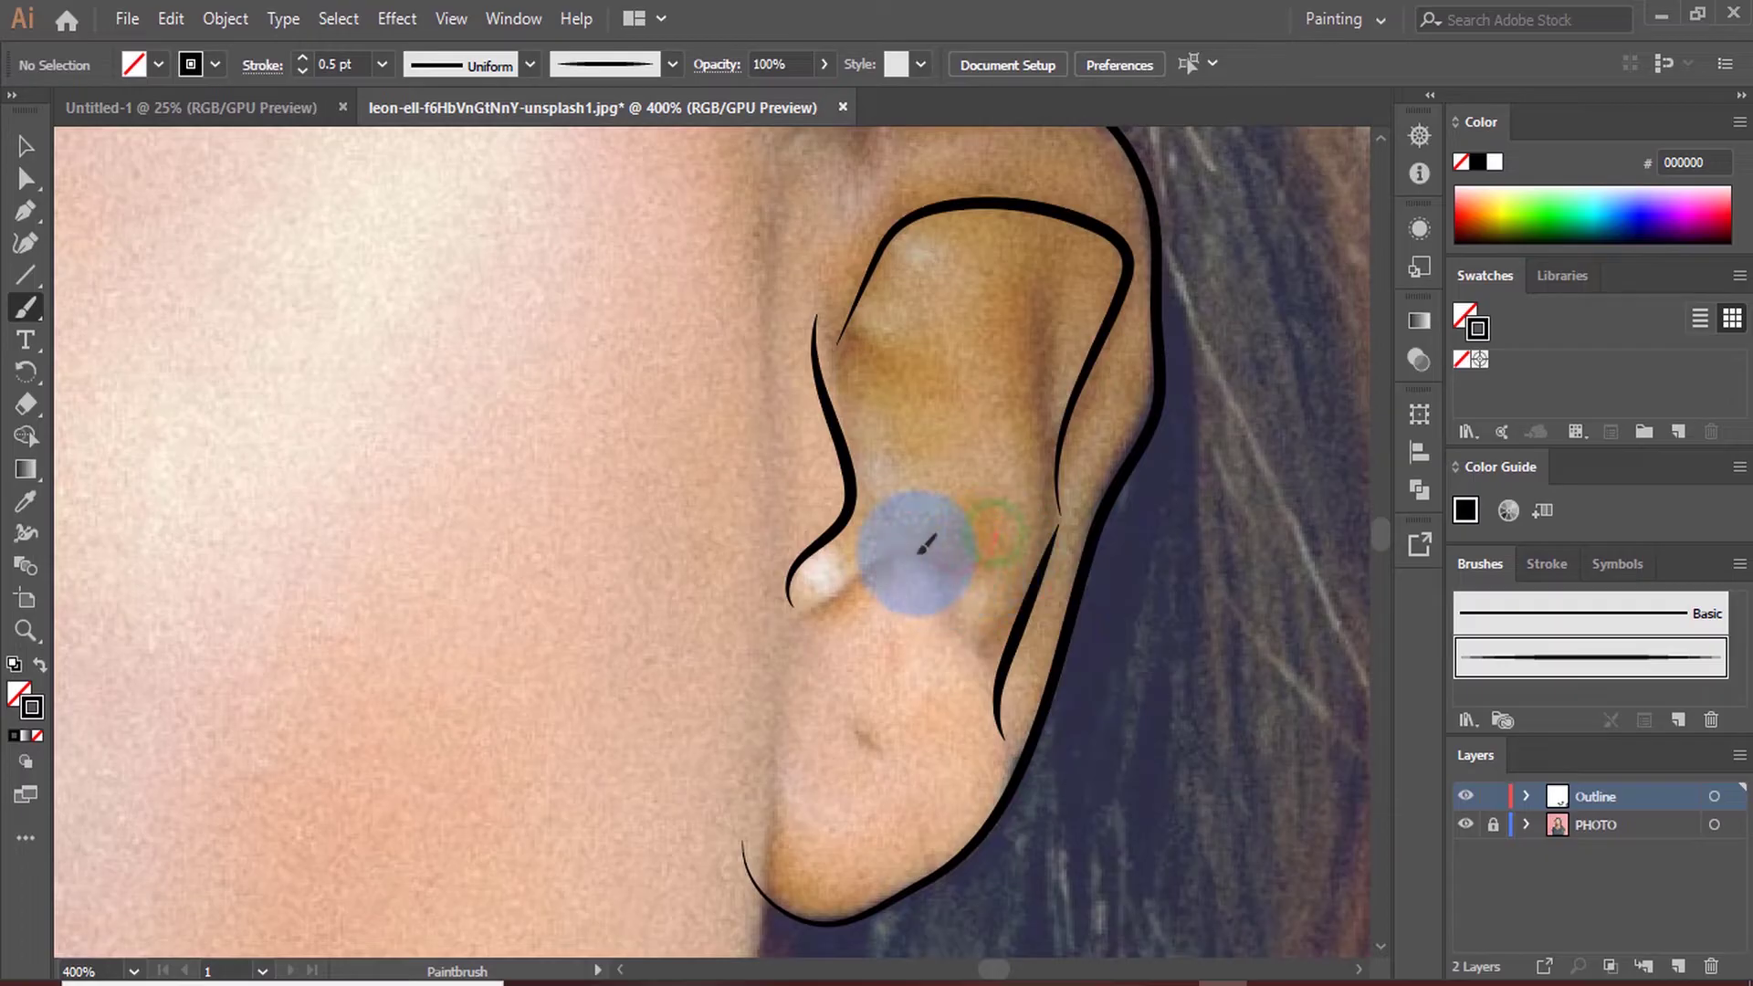
left_click_drag(922, 548, 799, 589)
scroll(1050, 484, "up", 3)
left_click_drag(1041, 509, 1030, 427)
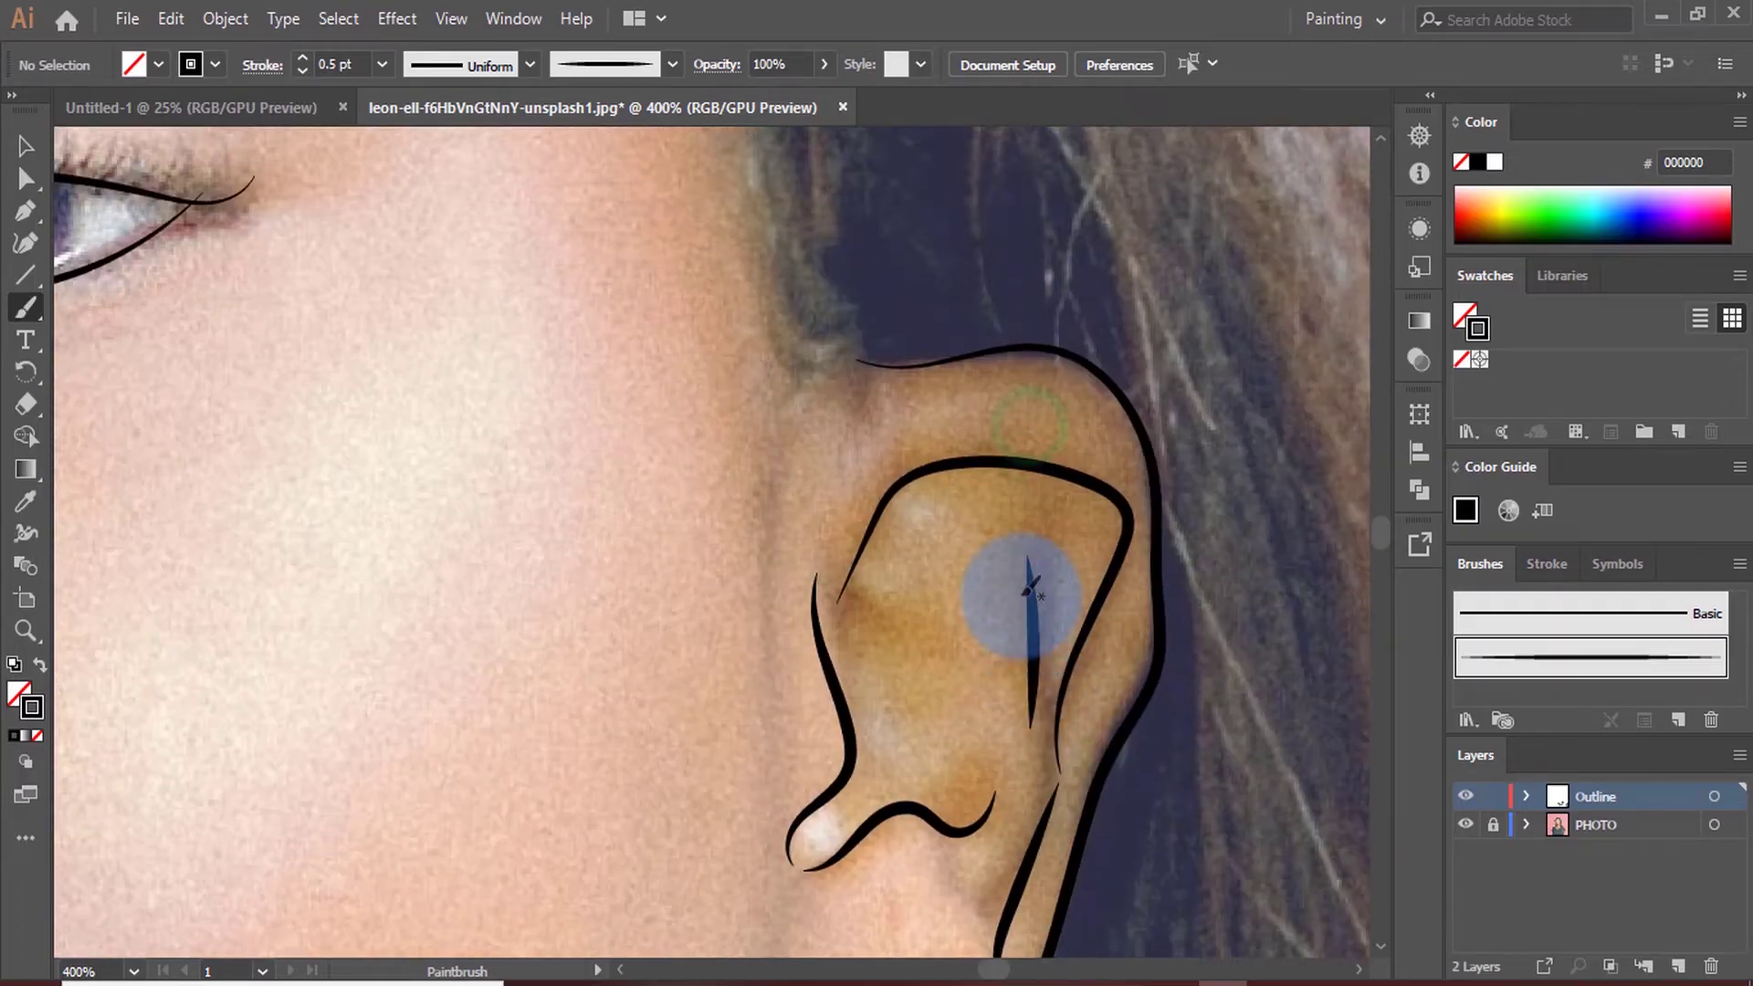
scroll(1010, 438, "down", 4)
scroll(557, 304, "up", 4)
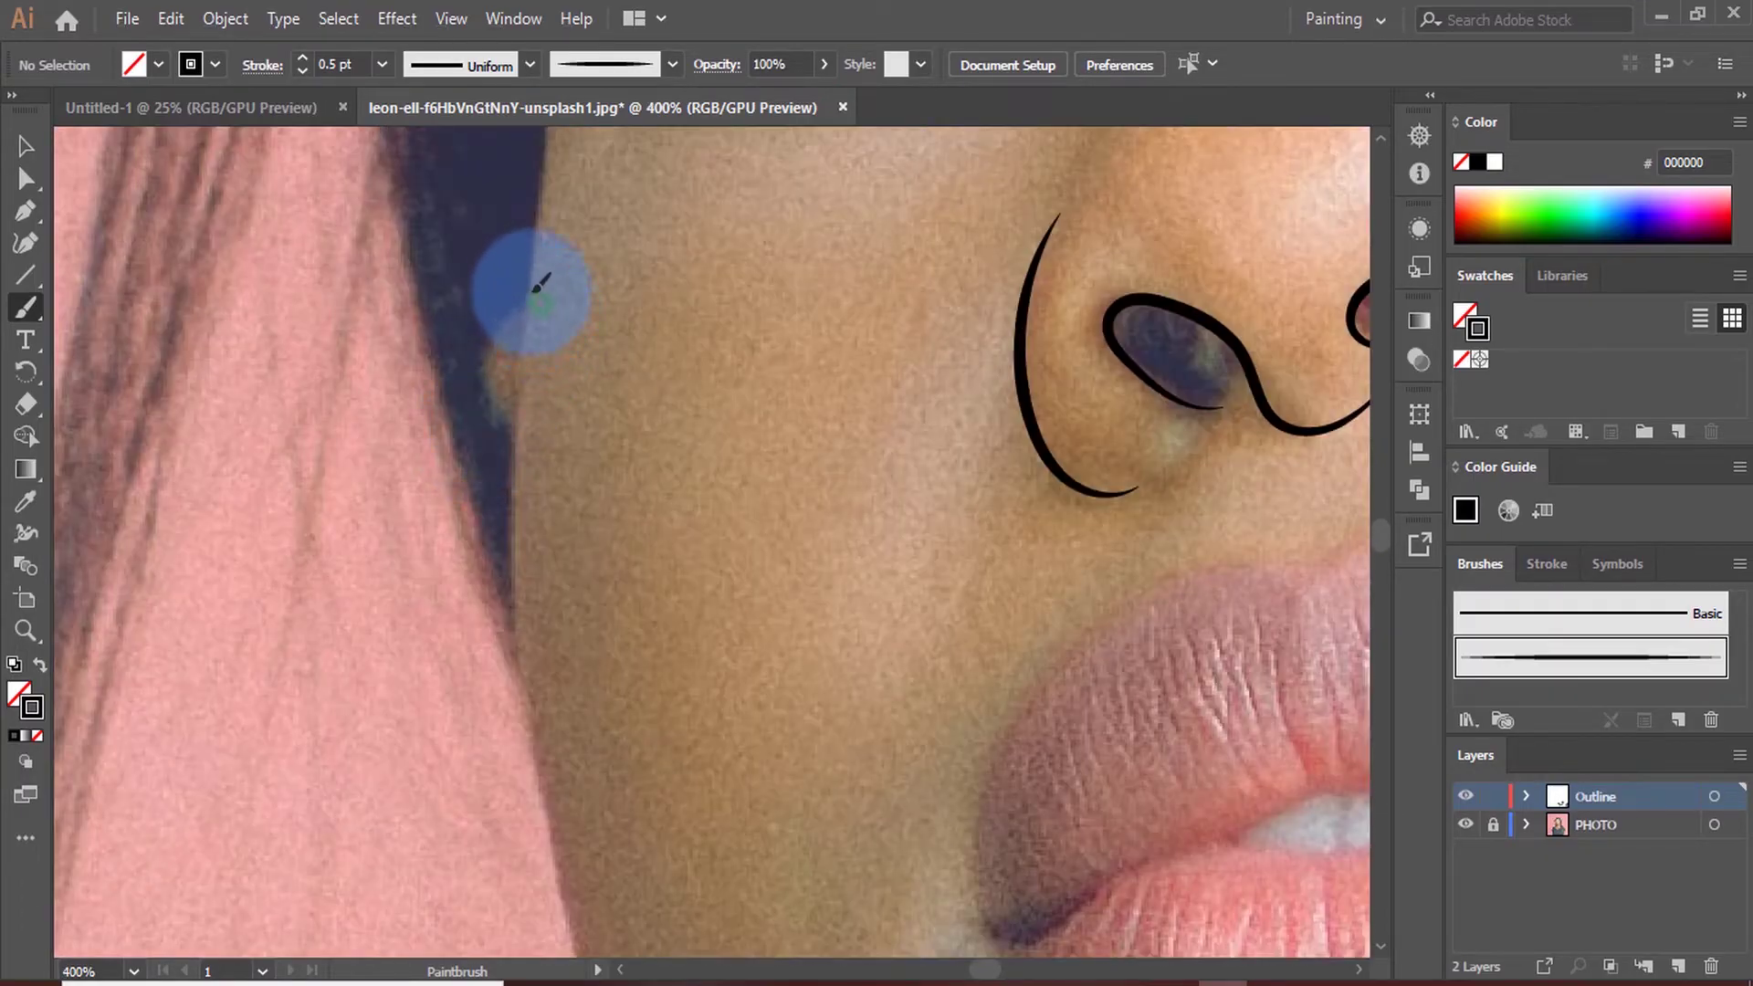
Paint a short stroke at the hair-edge cheek, then the jawline under the chin up to the ear
mouse_move(533, 292)
left_mouse_down()
mouse_move(502, 396)
mouse_move(508, 447)
left_mouse_up()
scroll(559, 430, "down", 4)
scroll(810, 403, "up", 3)
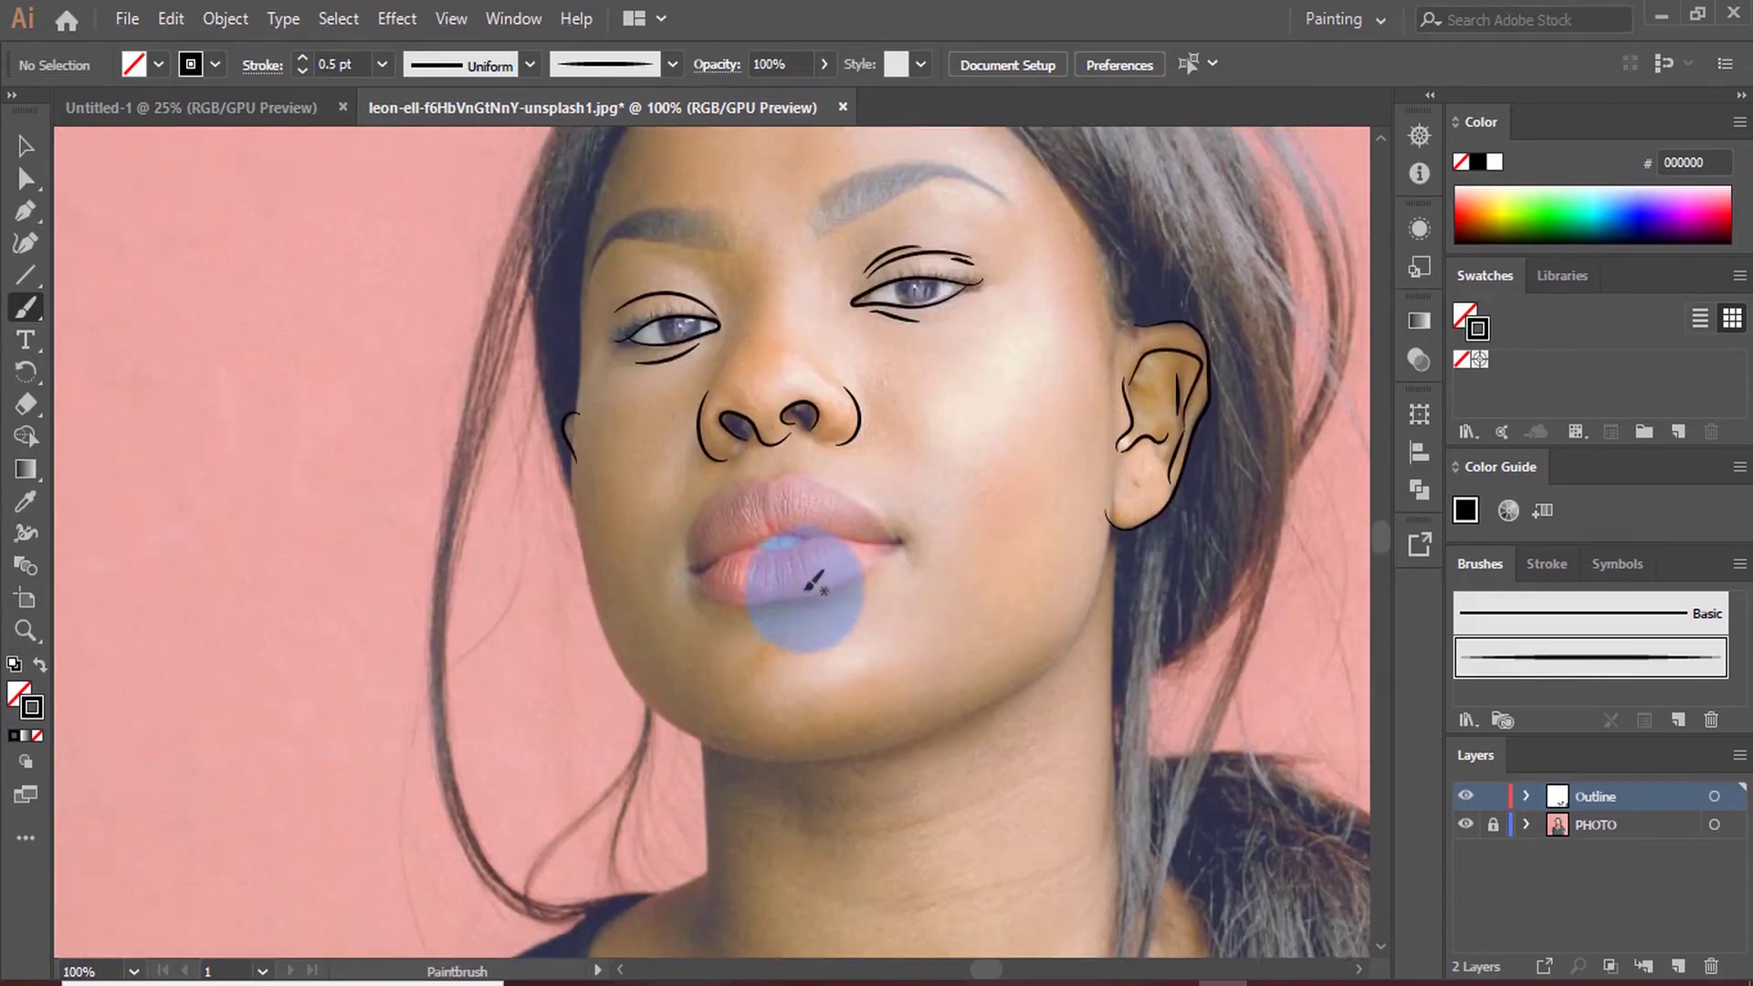
scroll(811, 470, "up", 3)
scroll(822, 365, "down", 3)
scroll(457, 344, "up", 2)
scroll(403, 243, "up", 2)
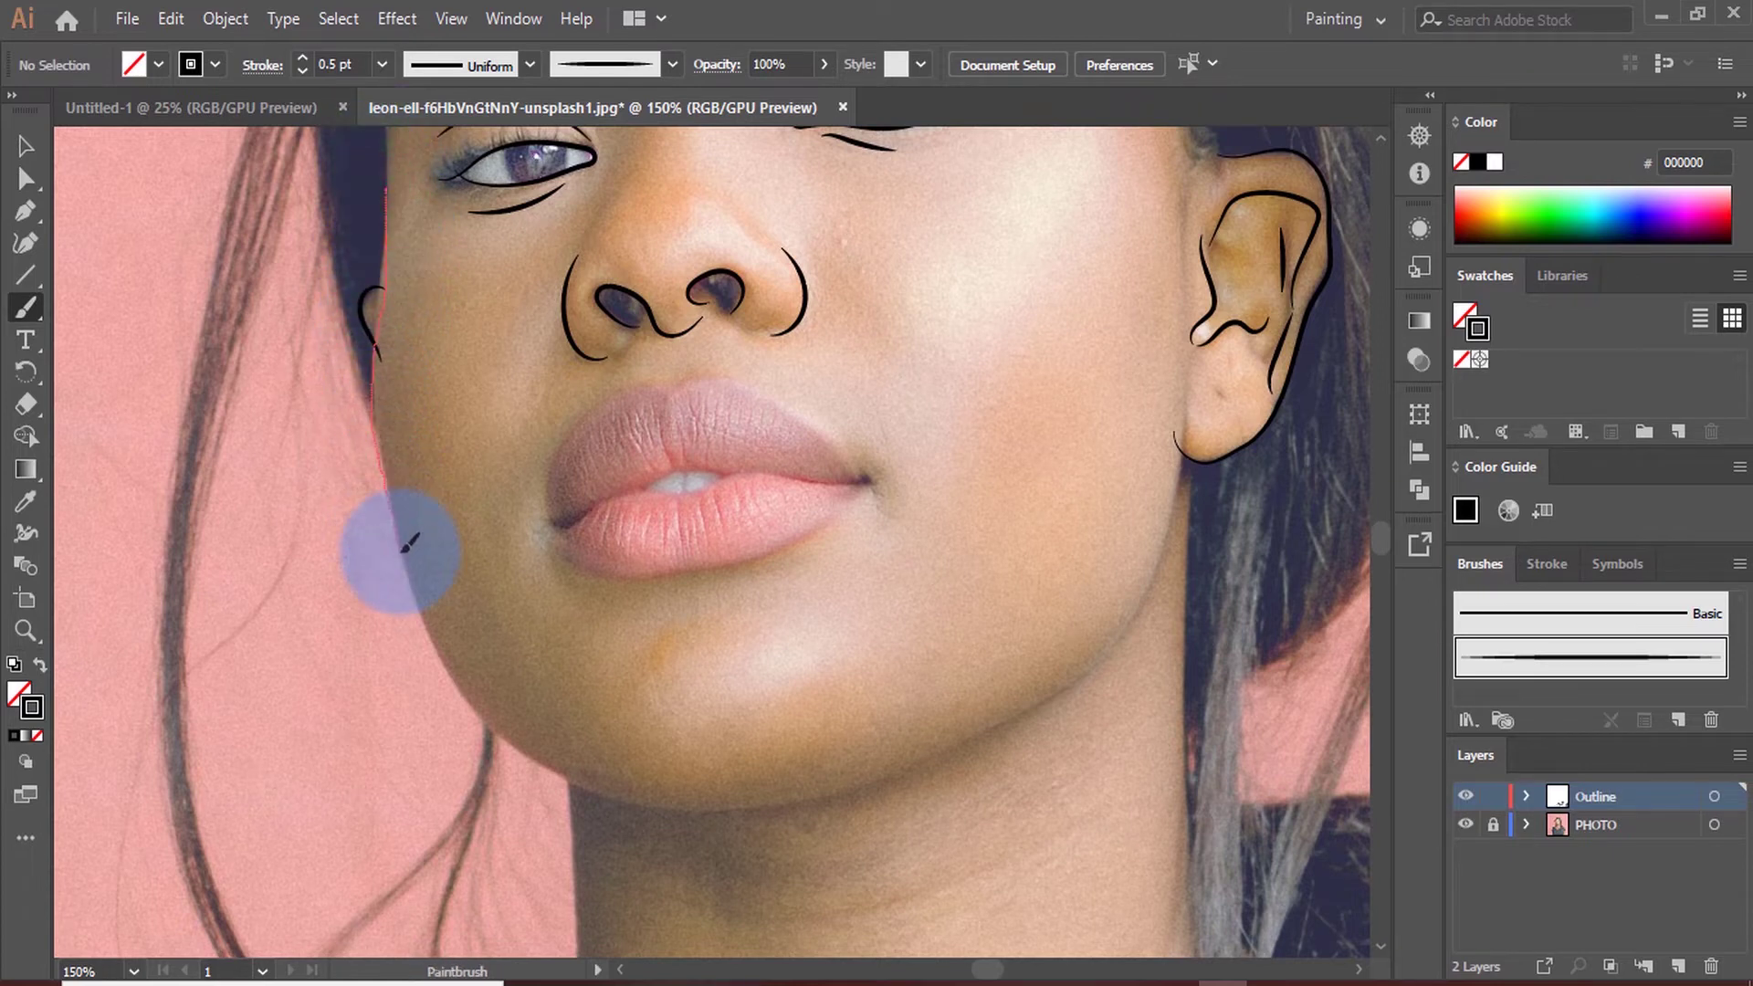
mouse_move(484, 721)
left_mouse_down()
mouse_move(579, 782)
mouse_move(717, 803)
left_mouse_up()
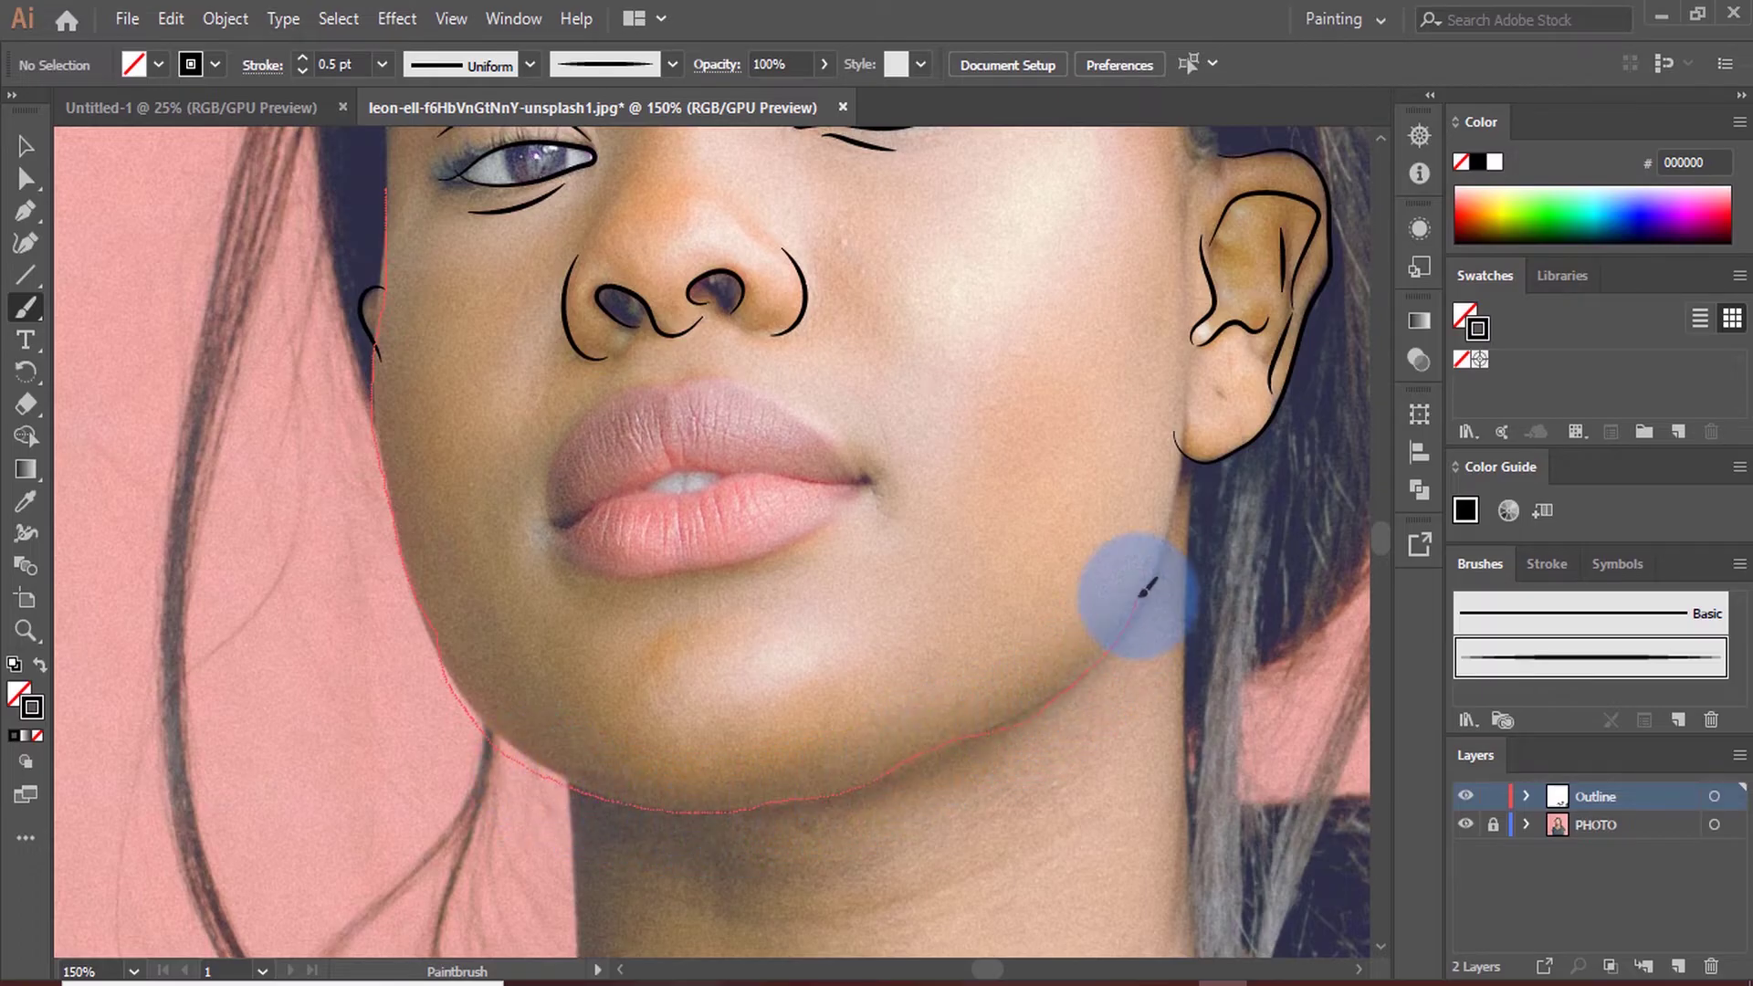
mouse_move(1148, 585)
left_mouse_down()
mouse_move(1185, 403)
mouse_move(1169, 411)
left_mouse_up()
Outline both lips with brush strokes from the left corner around to the right corner
key("a")
scroll(870, 621, "down", 4)
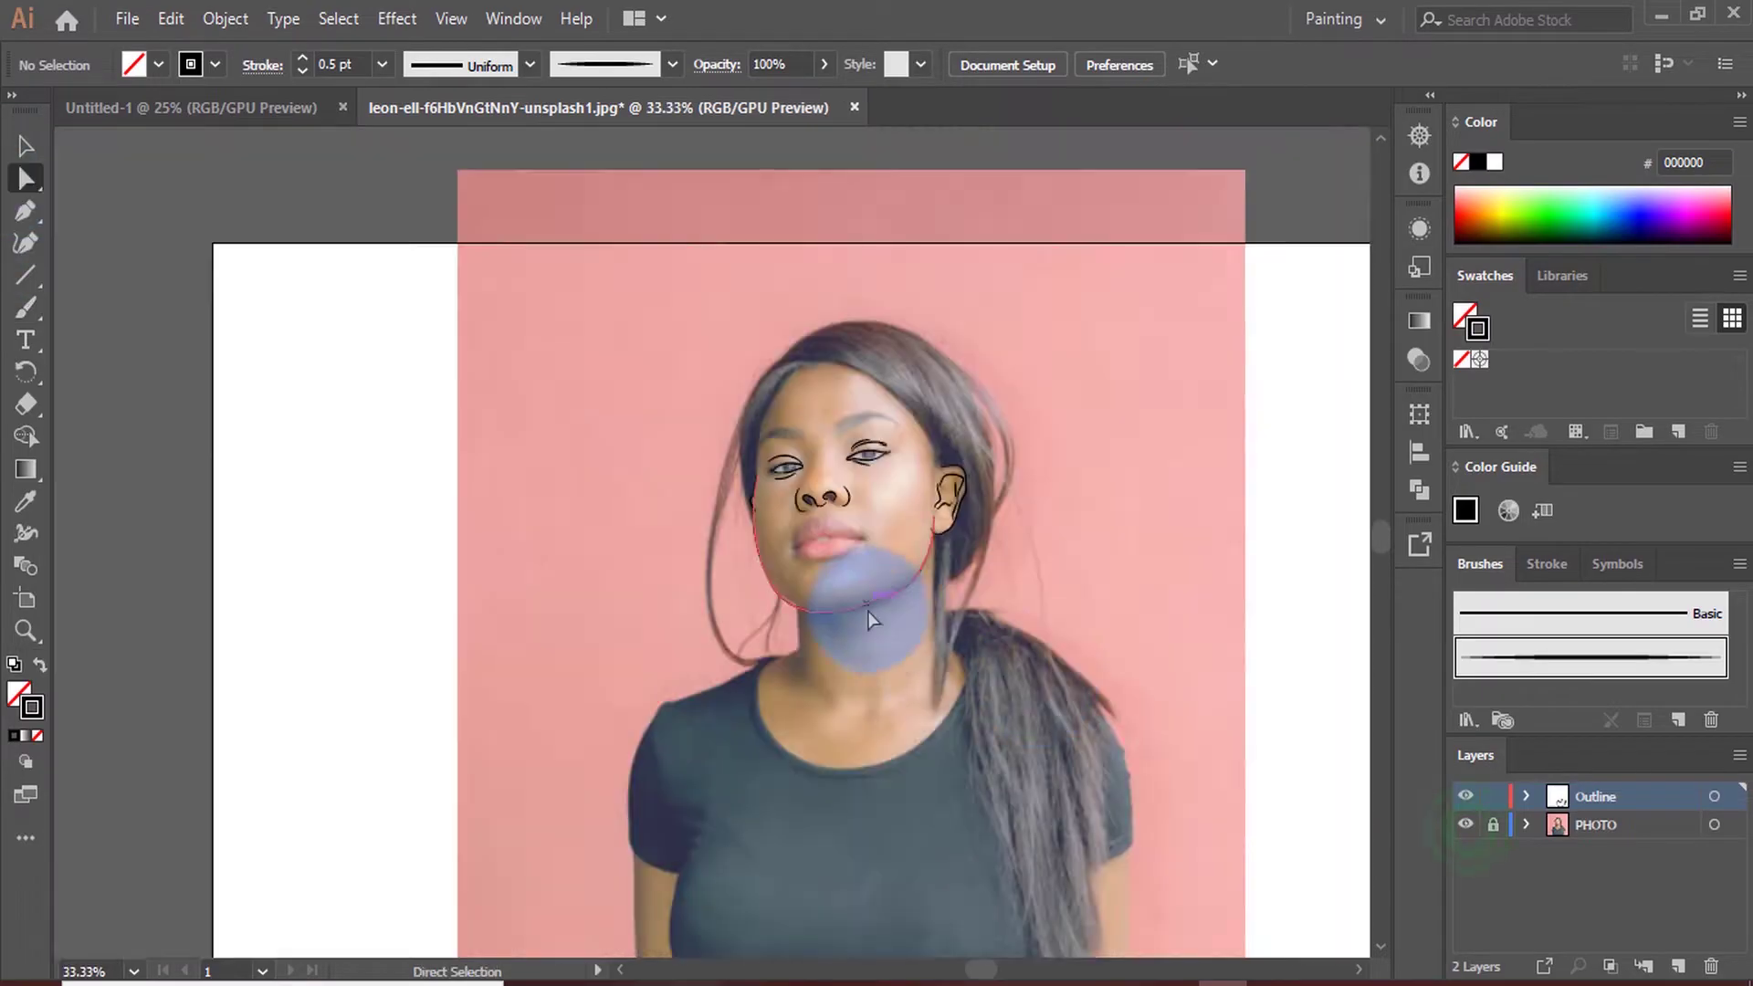
scroll(870, 621, "up", 3)
scroll(836, 502, "up", 3)
key("b")
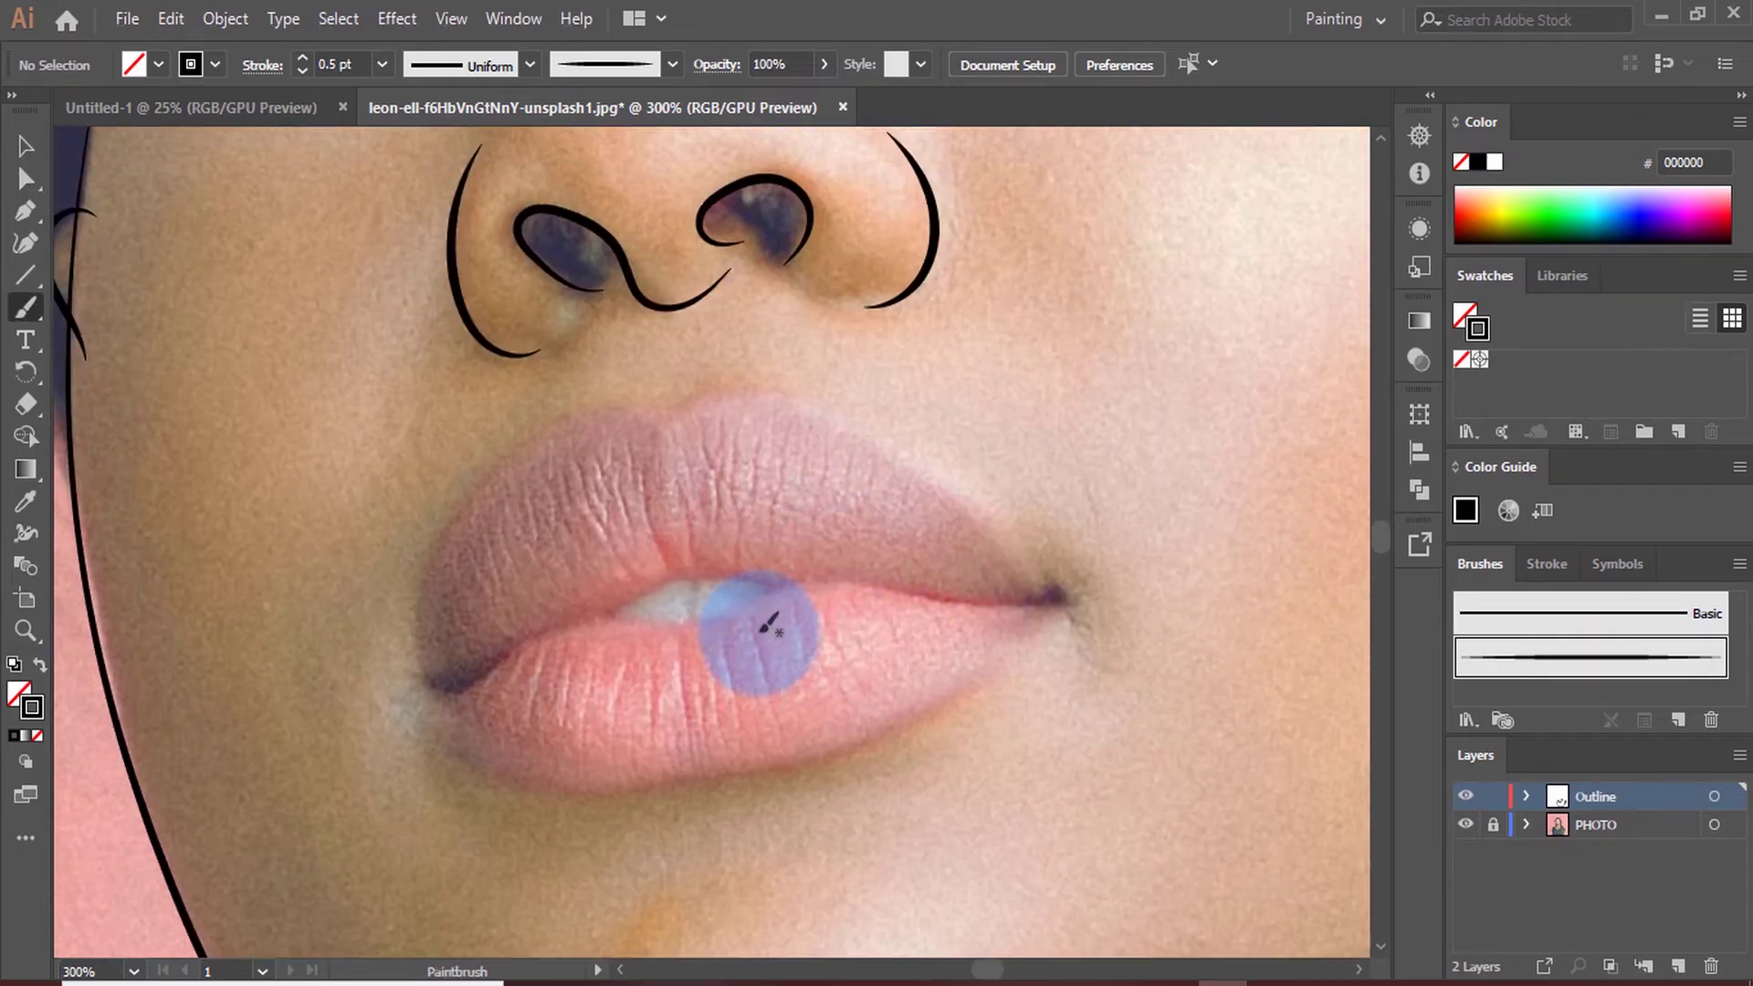
scroll(767, 626, "down", 3)
scroll(570, 534, "up", 1)
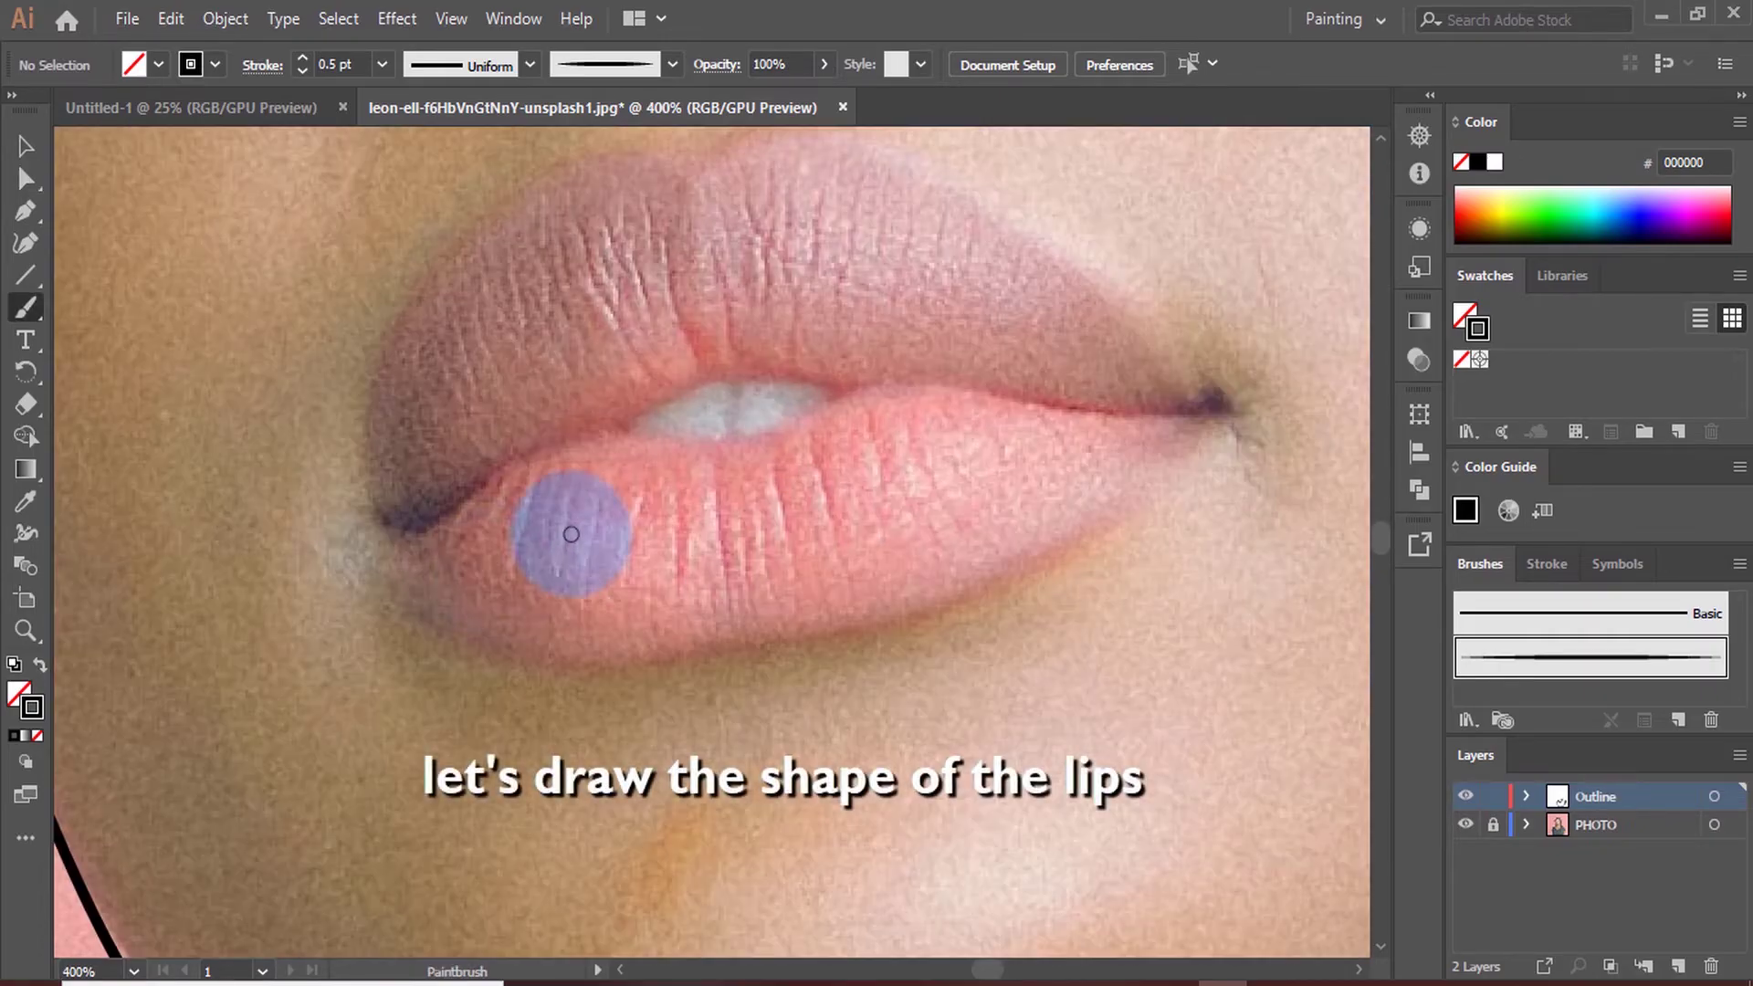
left_click_drag(412, 516, 588, 654)
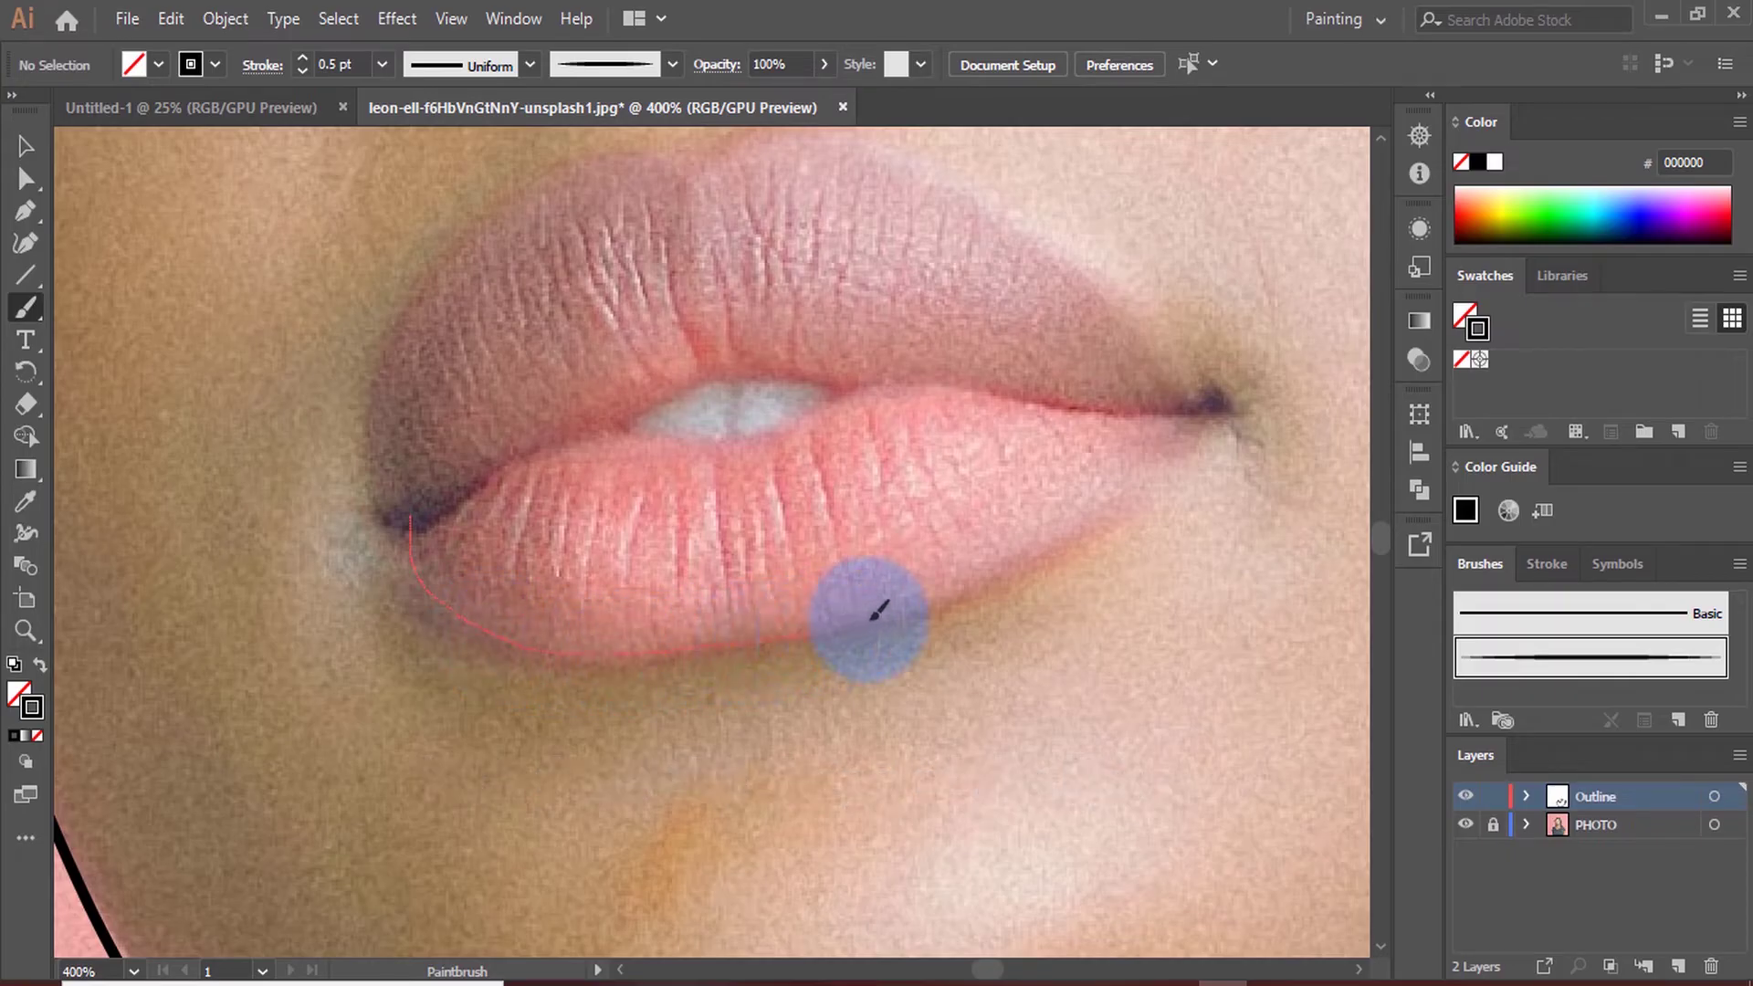
mouse_move(874, 616)
left_mouse_down()
mouse_move(1025, 567)
mouse_move(1181, 395)
mouse_move(1174, 345)
mouse_move(1000, 227)
mouse_move(747, 166)
mouse_move(513, 195)
left_mouse_up()
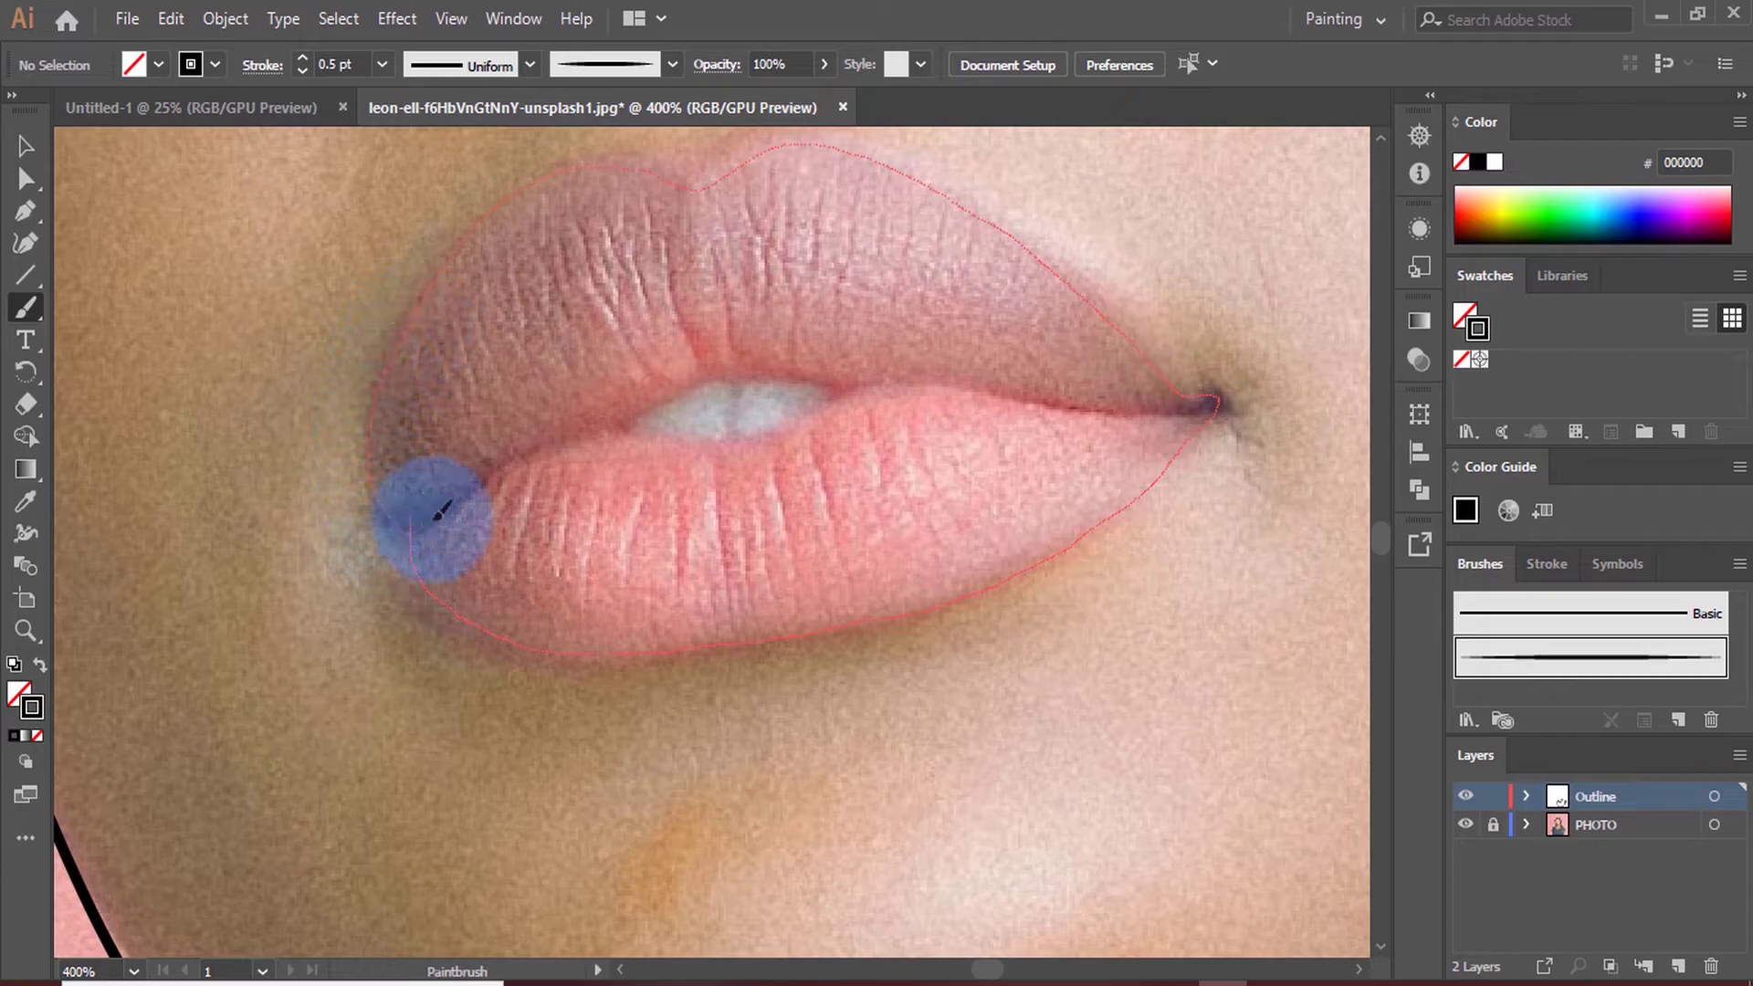
mouse_move(592, 436)
left_mouse_down()
mouse_move(803, 391)
mouse_move(1215, 401)
left_mouse_up()
Zoom in and paint the line where the upper and lower lips meet
scroll(879, 477, "up", 3)
key("ctrl+plus")
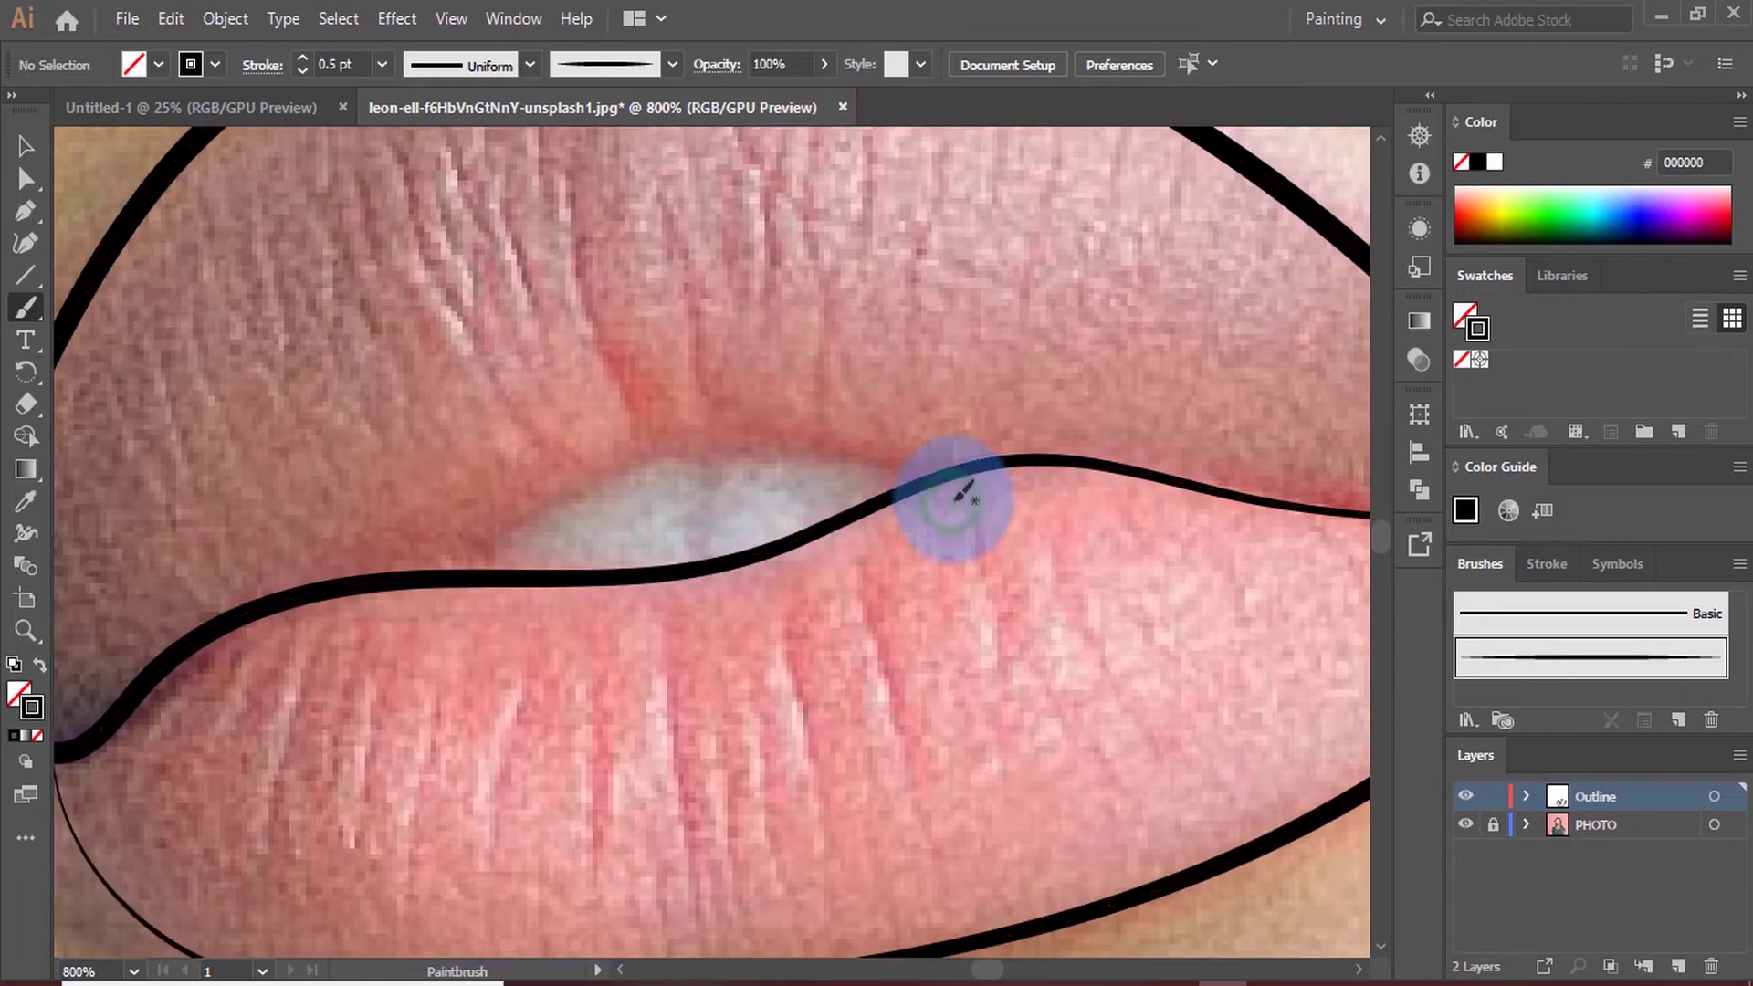
left_click_drag(957, 497, 653, 434)
left_click_drag(487, 528, 479, 539)
key("ctrl+minus")
key("ctrl+minus")
key("ctrl+minus")
key("ctrl+minus")
key("ctrl+minus")
key("ctrl+minus")
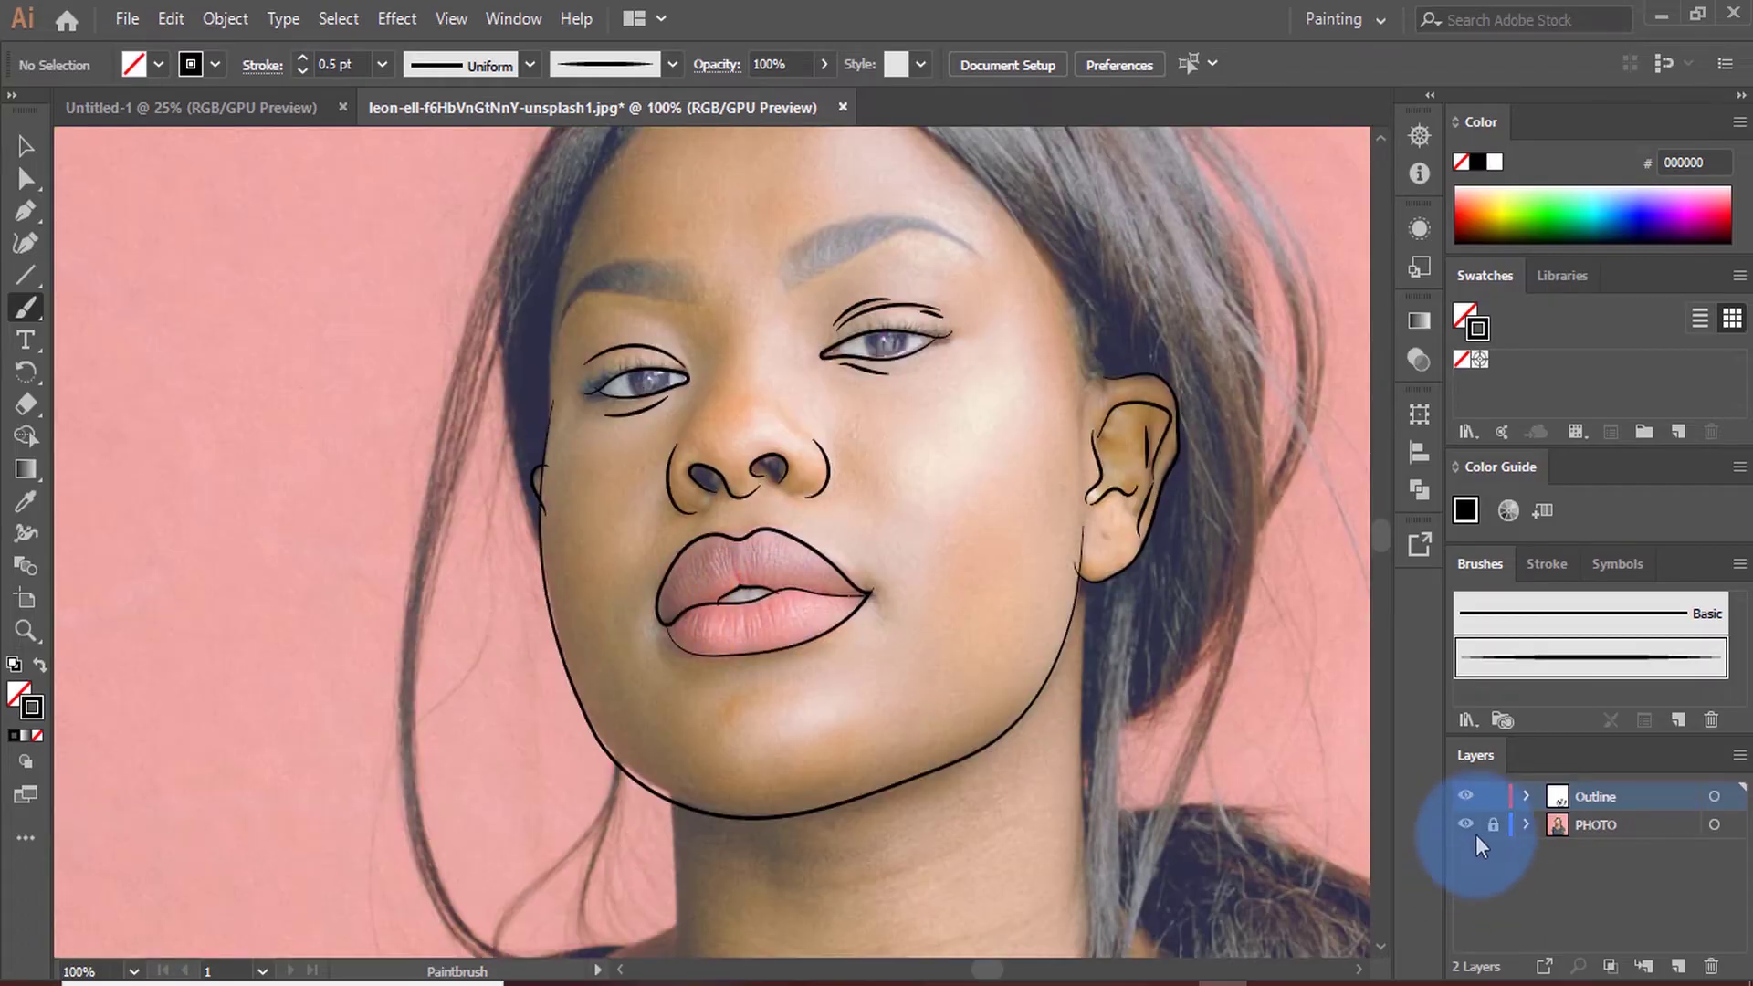
left_click(1465, 825)
key("ctrl+minus")
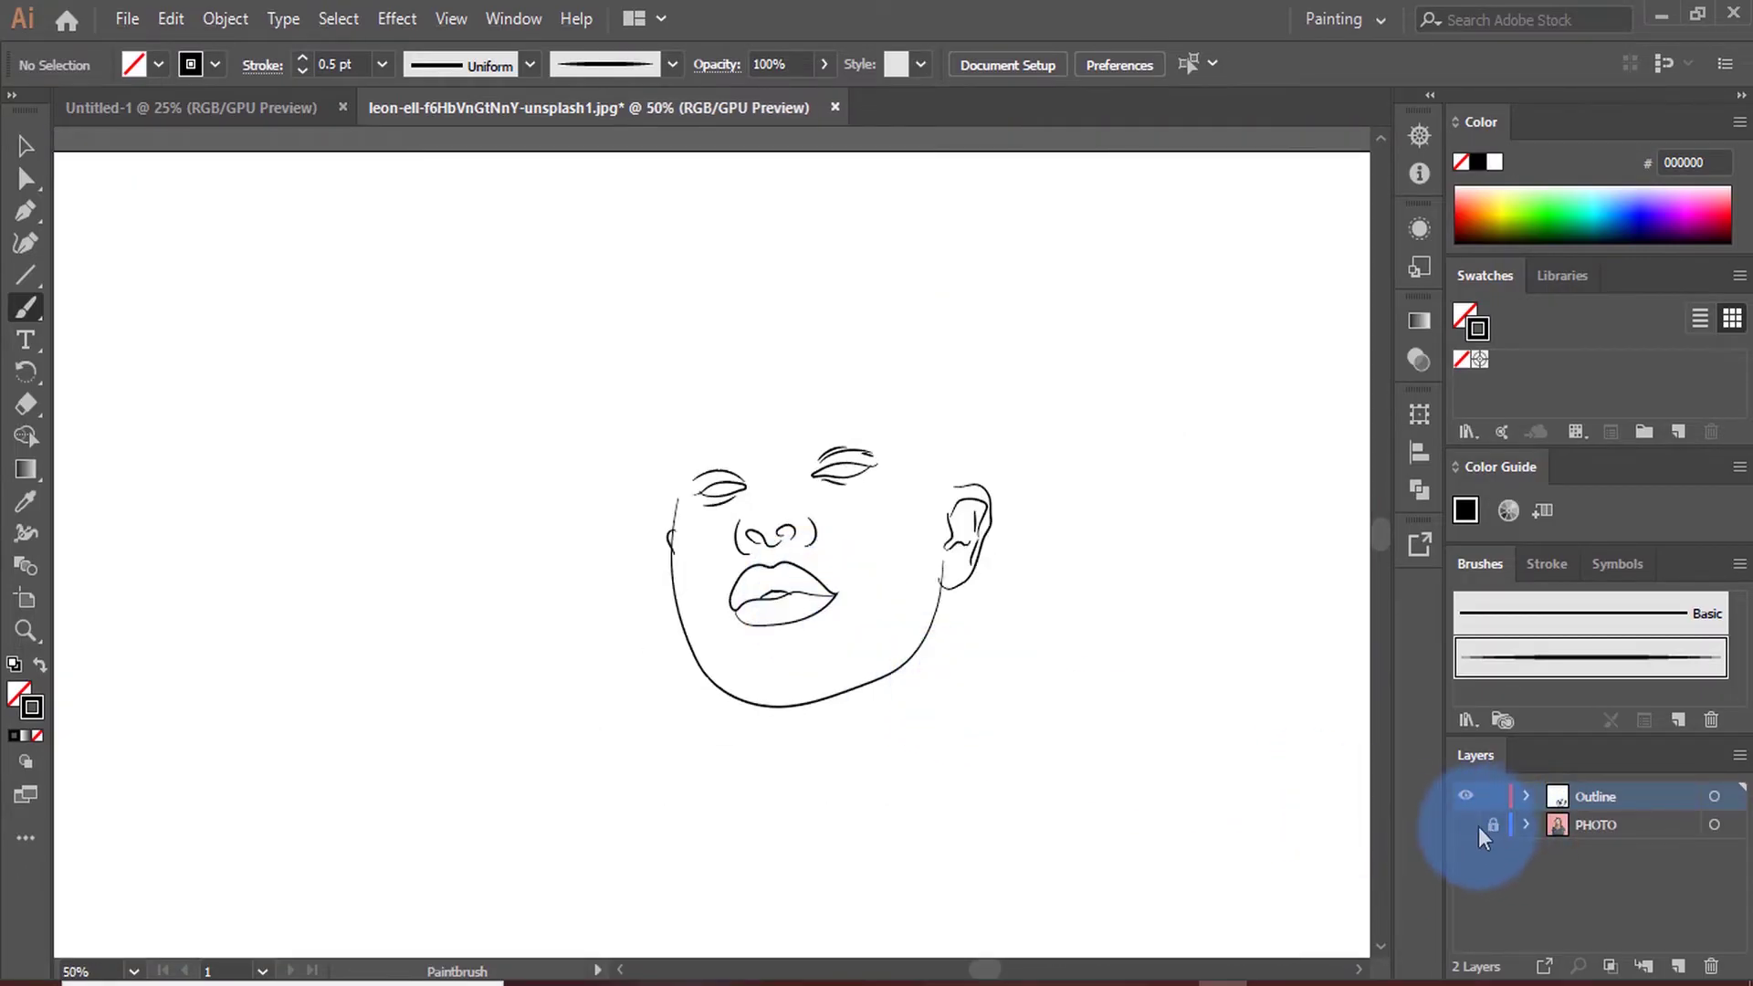
left_click(1465, 825)
key("ctrl+plus")
key("ctrl+plus")
key("ctrl+plus")
key("ctrl+plus")
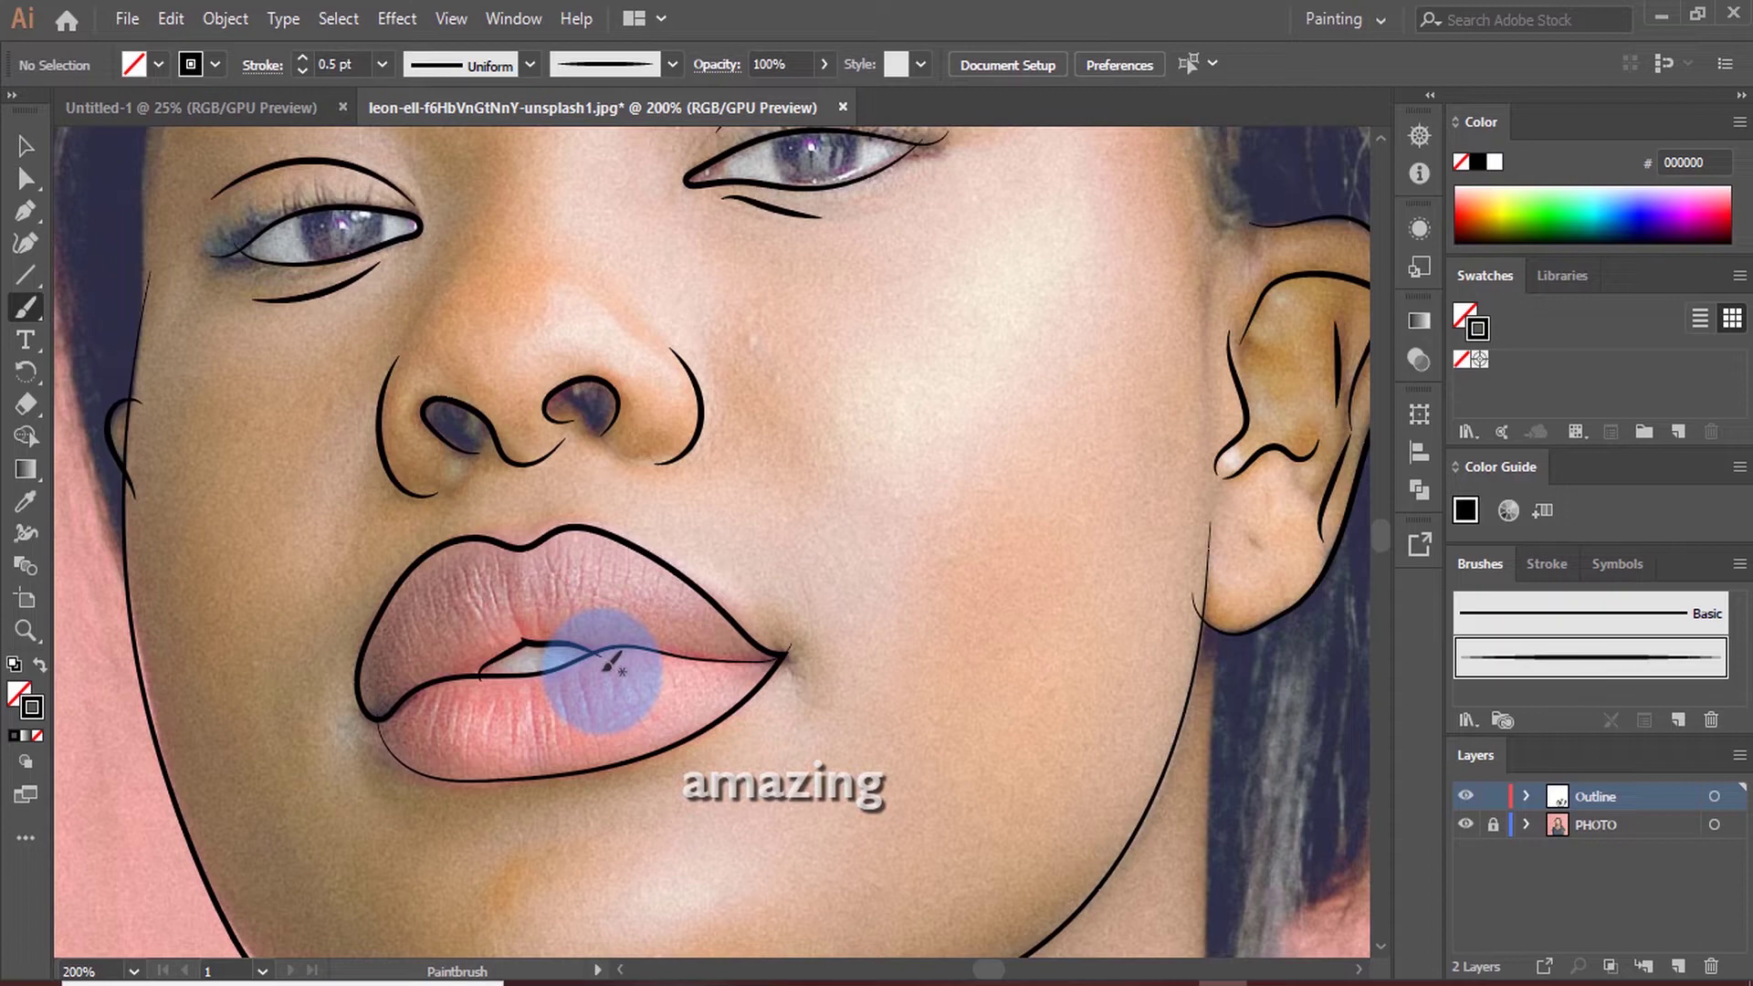
key("ctrl+plus")
key("ctrl+plus")
key("ctrl+minus")
key("ctrl+plus")
key("ctrl+plus")
key("ctrl+minus")
key("ctrl+minus")
key("ctrl+minus")
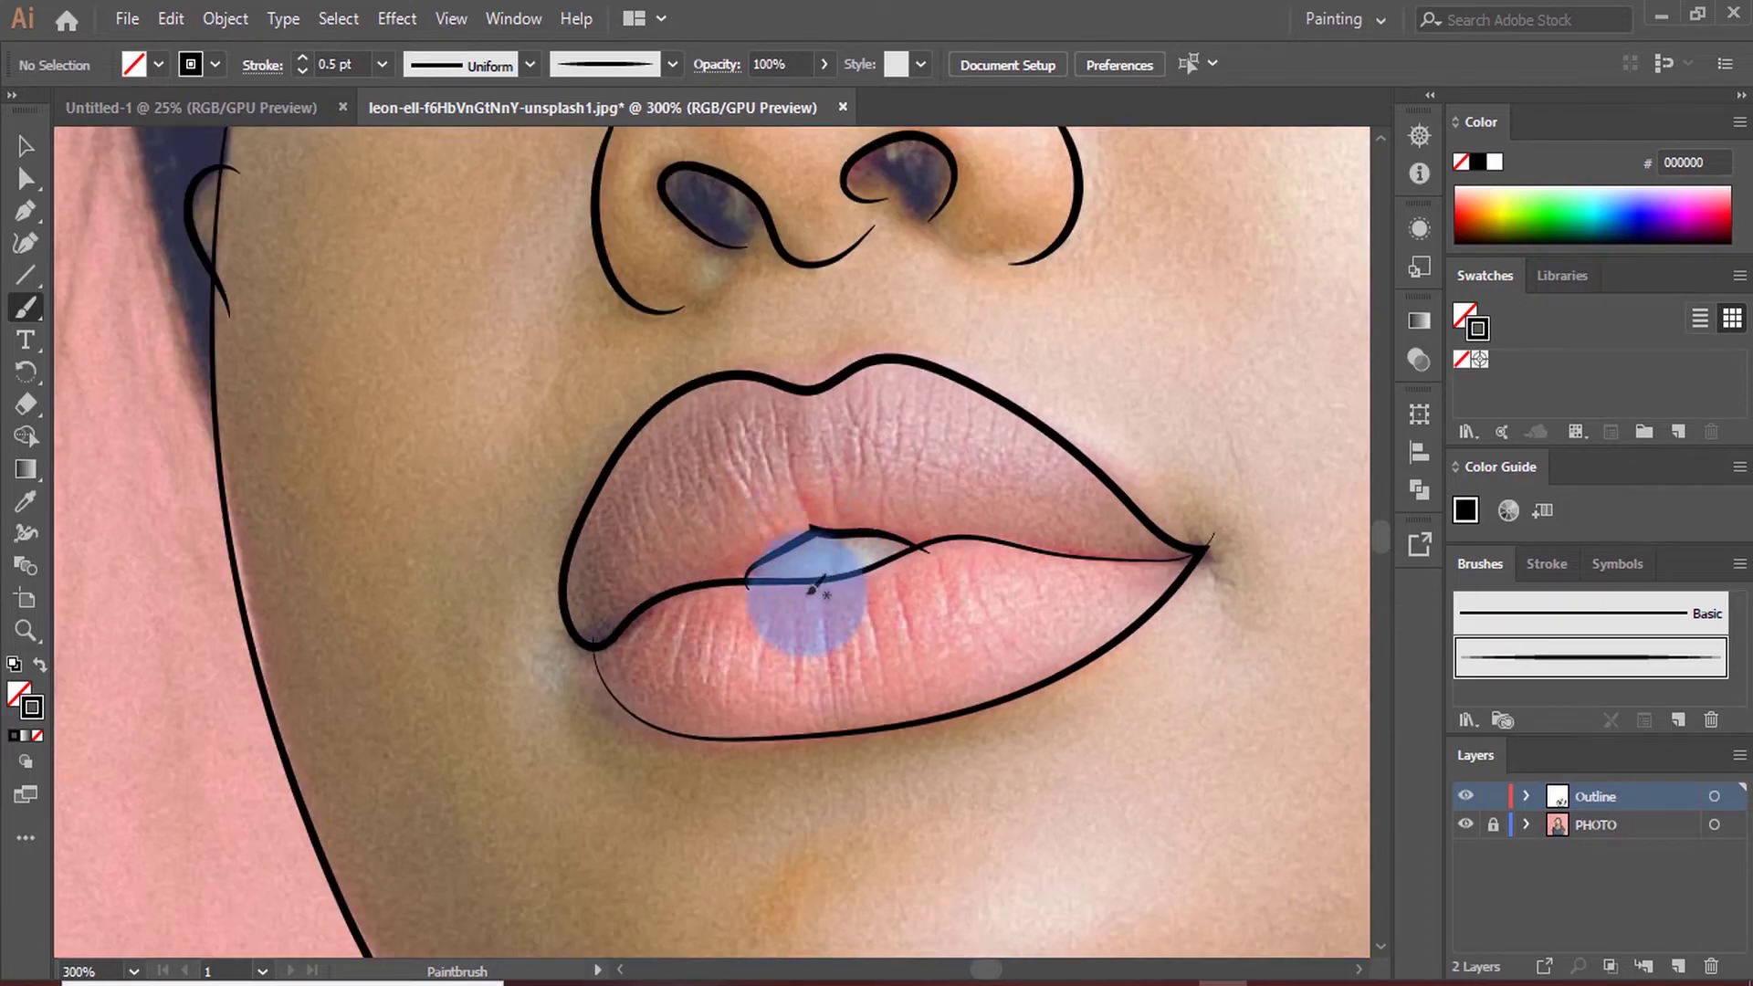
scroll(629, 566, "up", 2)
scroll(629, 566, "down", 3)
scroll(664, 567, "down", 1)
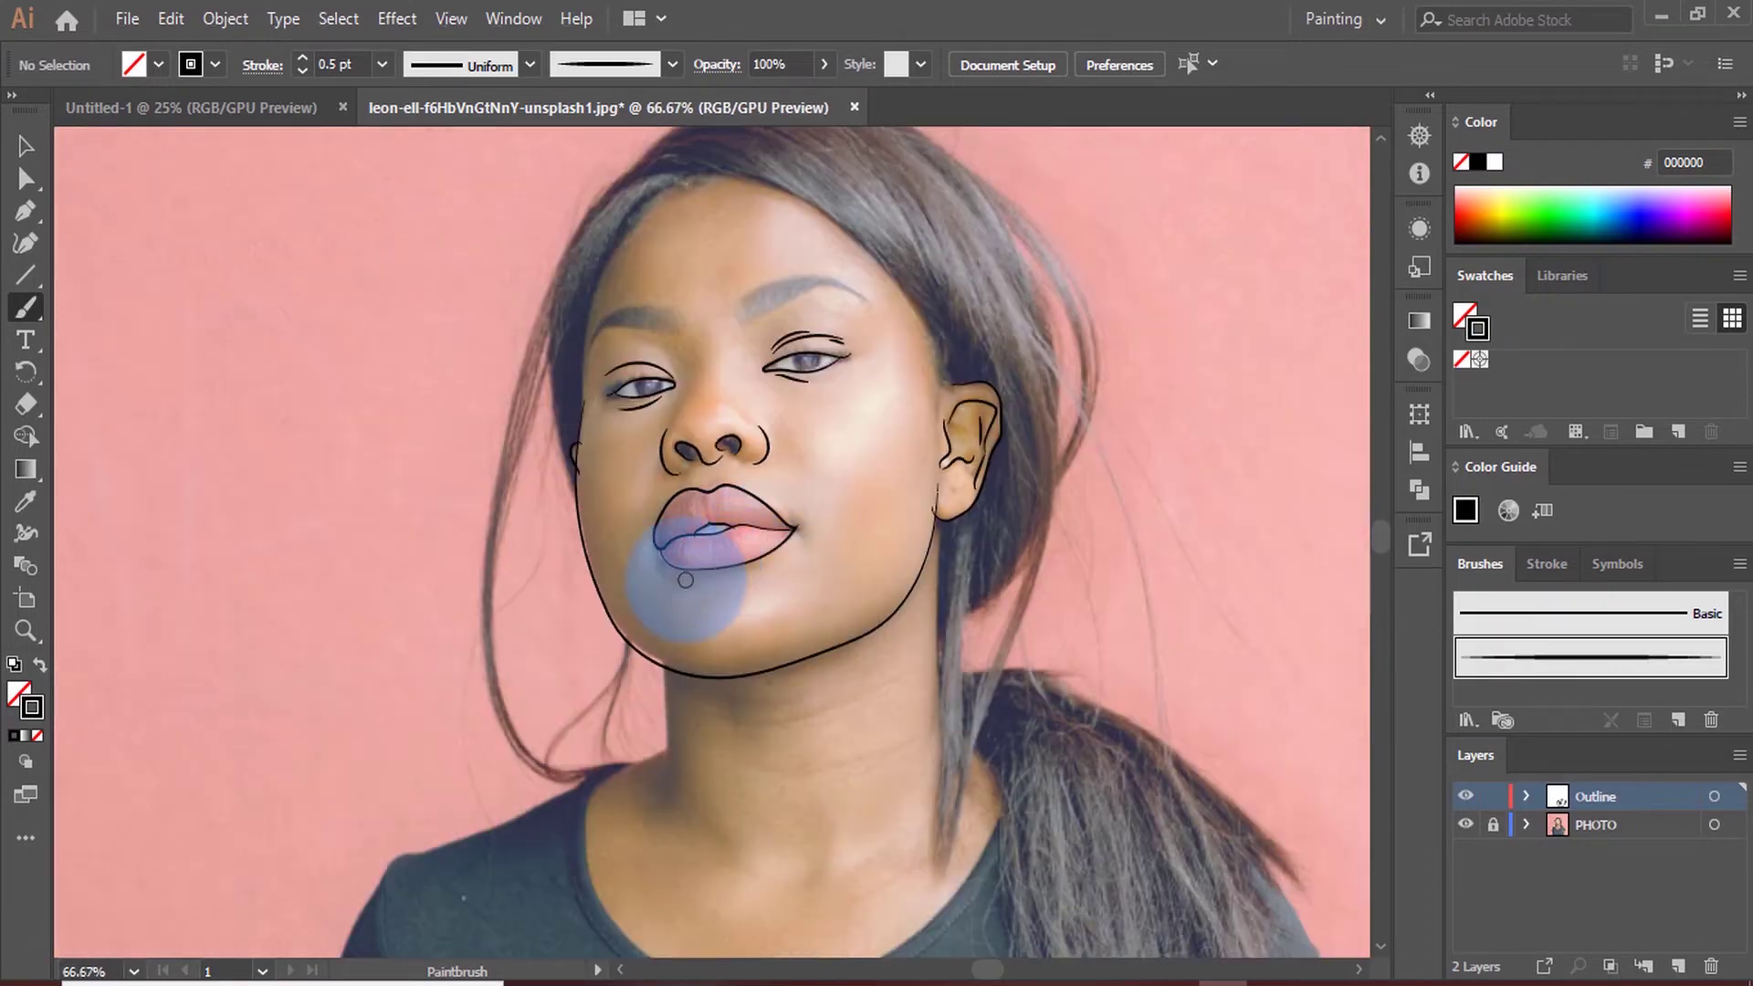
scroll(665, 567, "up", 5)
scroll(624, 487, "up", 2)
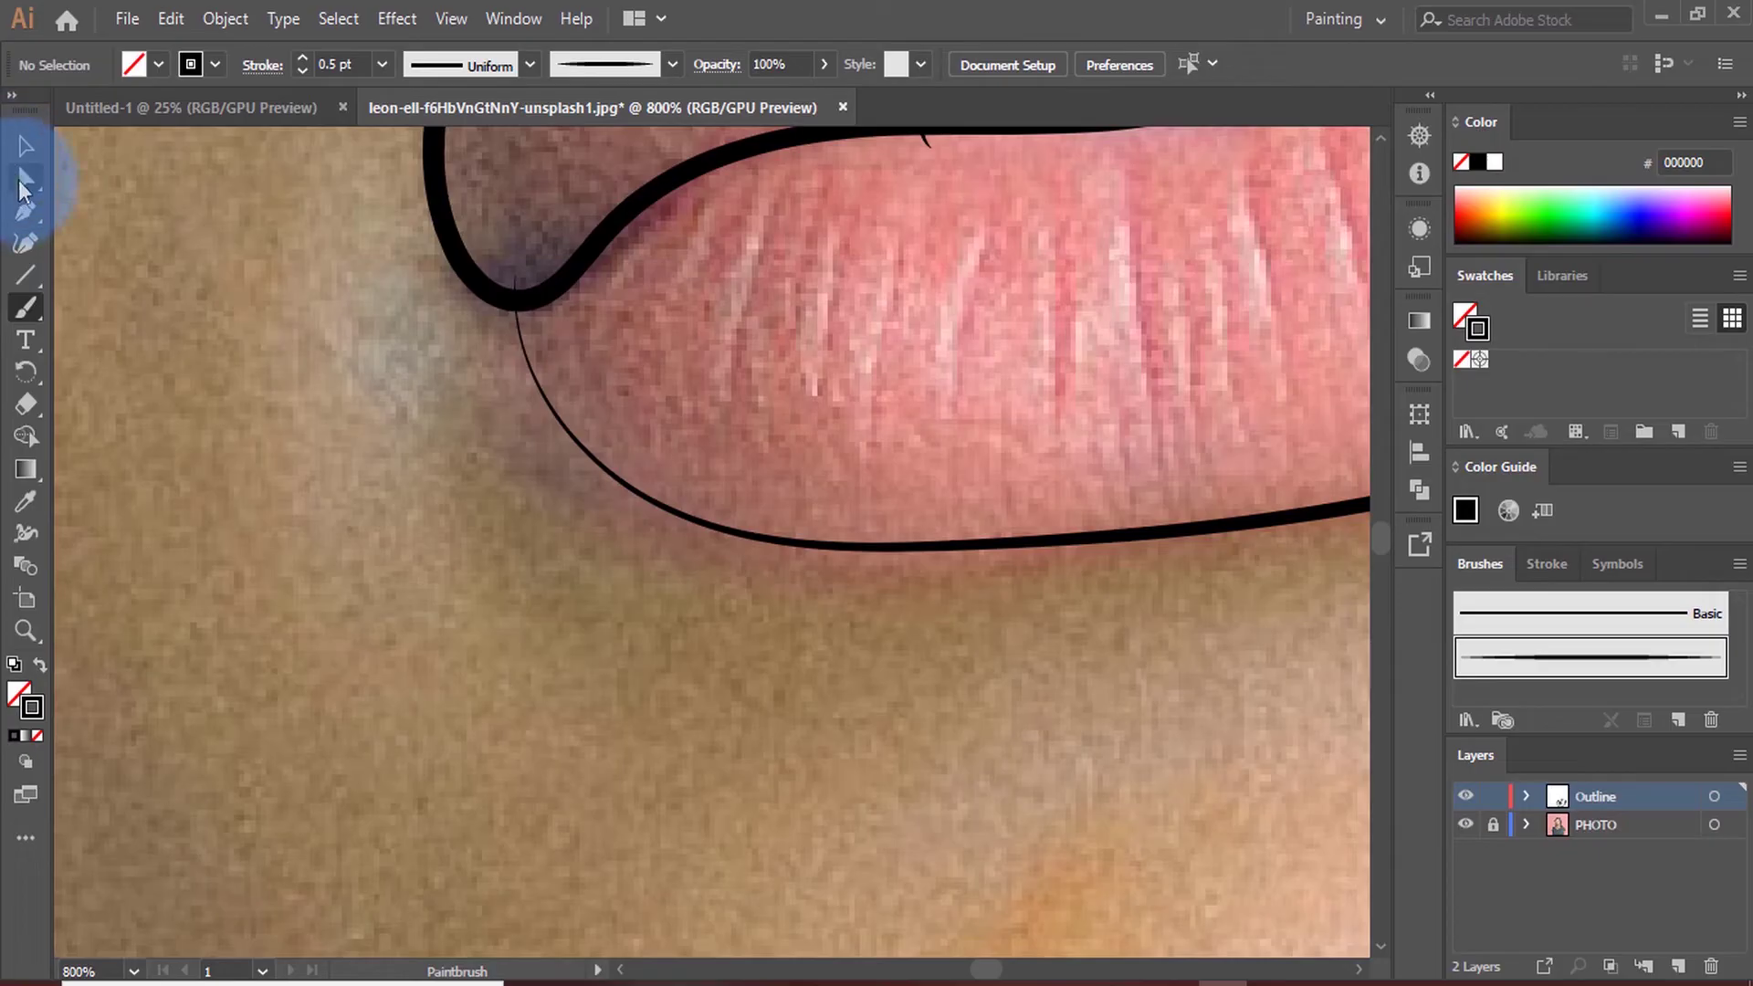
Drag anchors on the lower-lip path to make the mouth-corner curve follow the lip
left_click(23, 182)
scroll(518, 373, "up", 2)
left_click(559, 409)
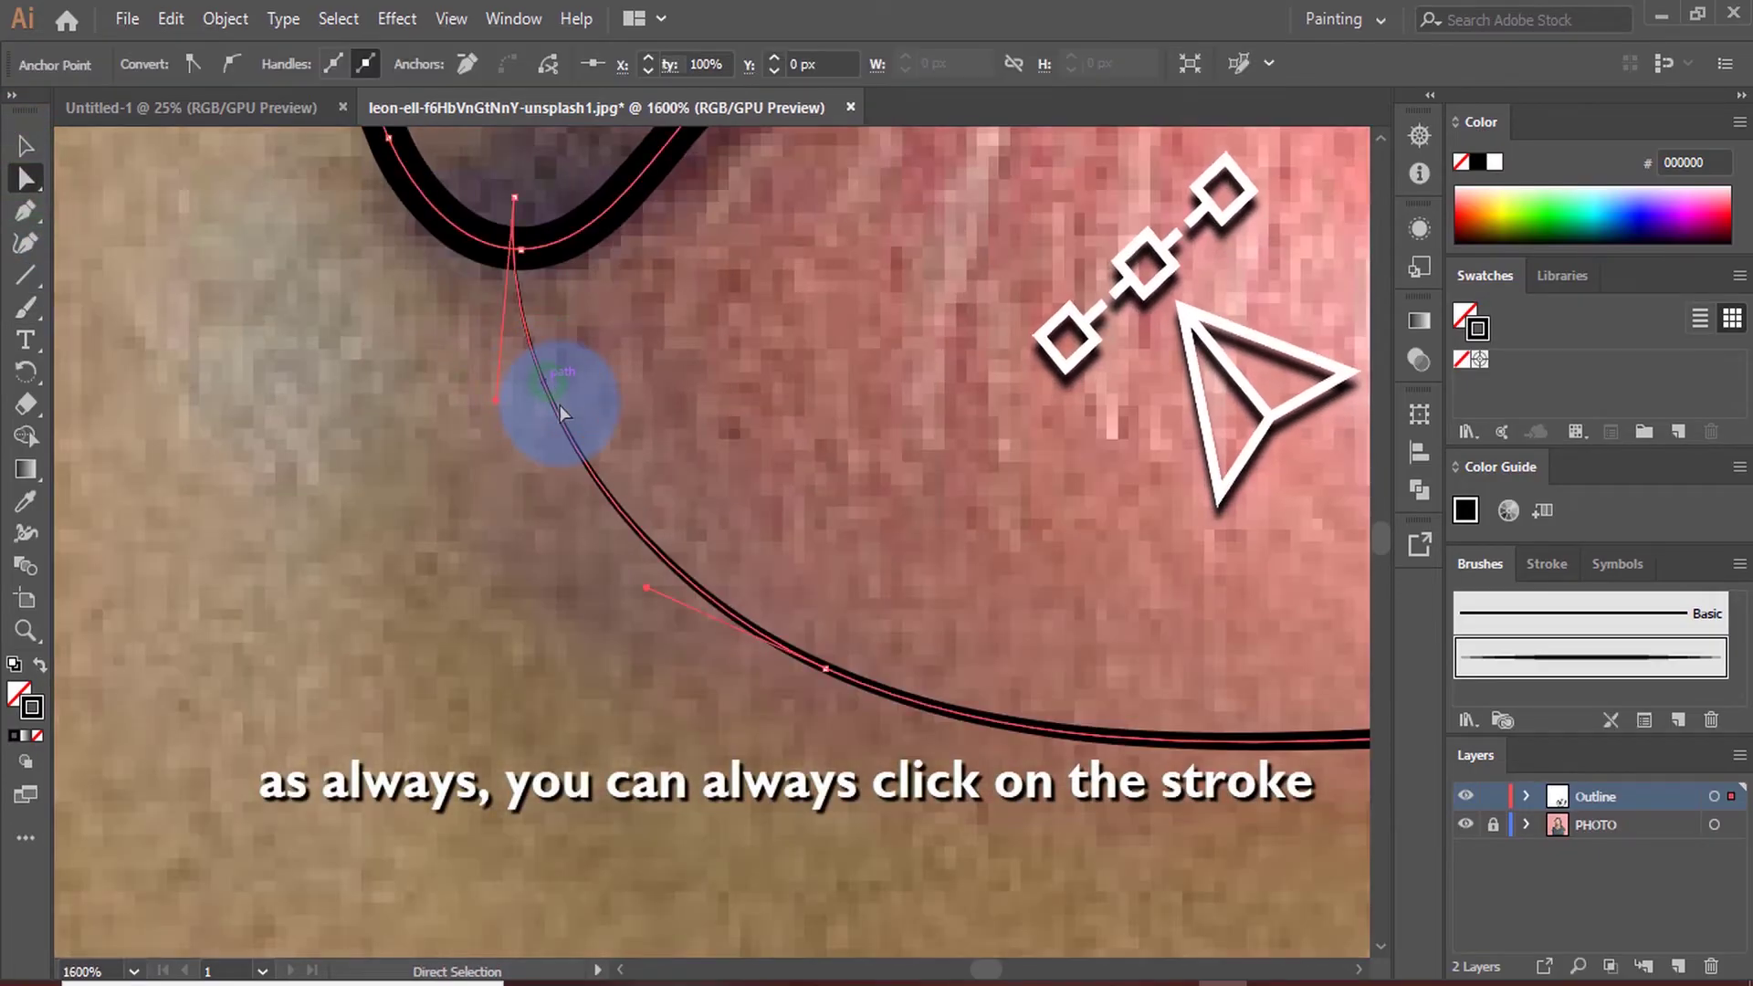
left_click(794, 658)
left_click(824, 672)
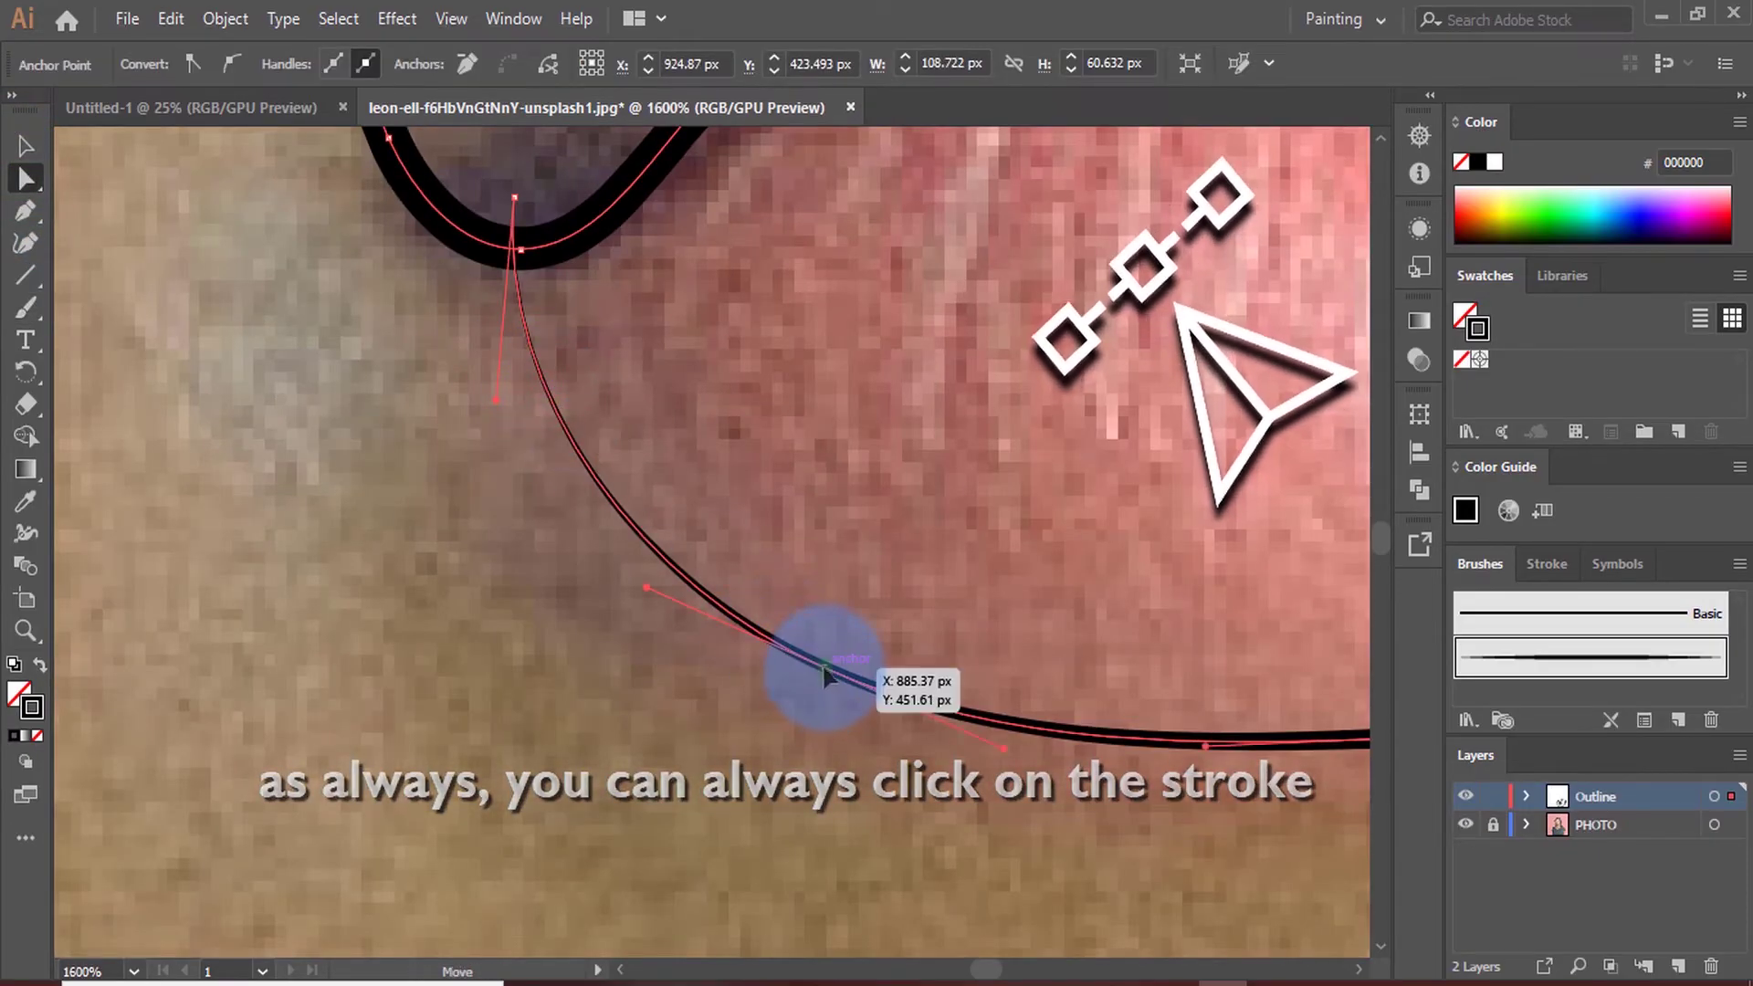
left_click_drag(752, 661, 749, 658)
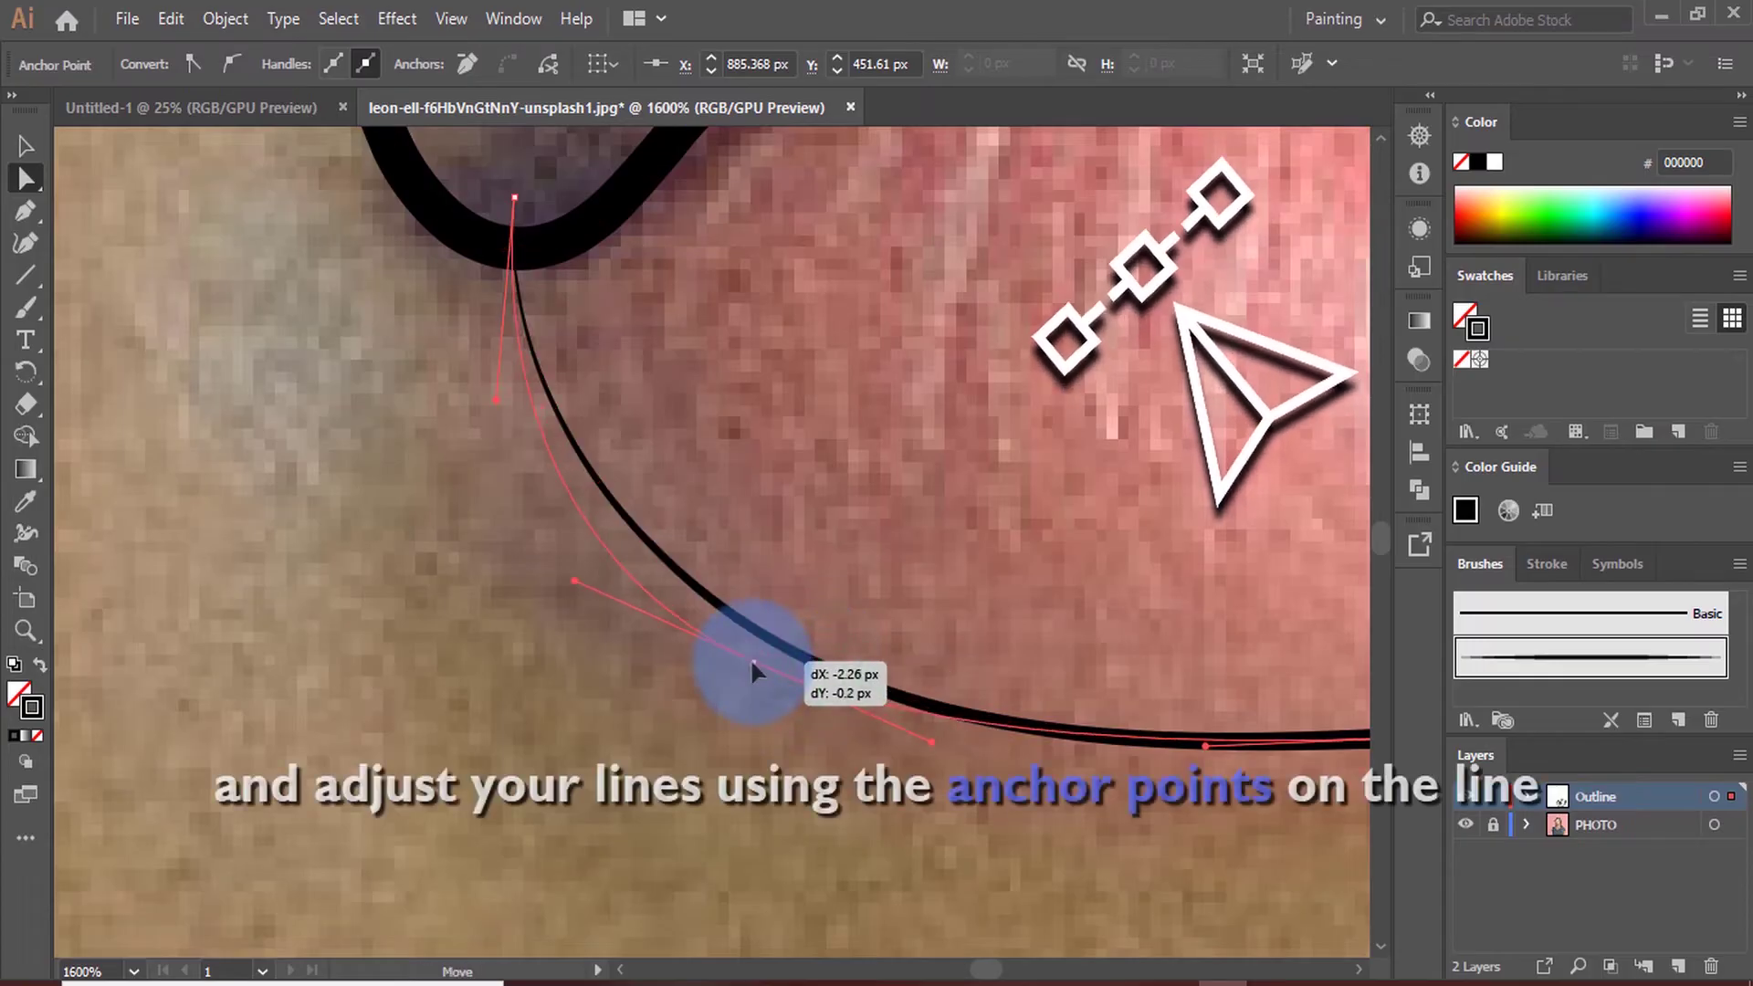
left_click_drag(494, 402, 461, 434)
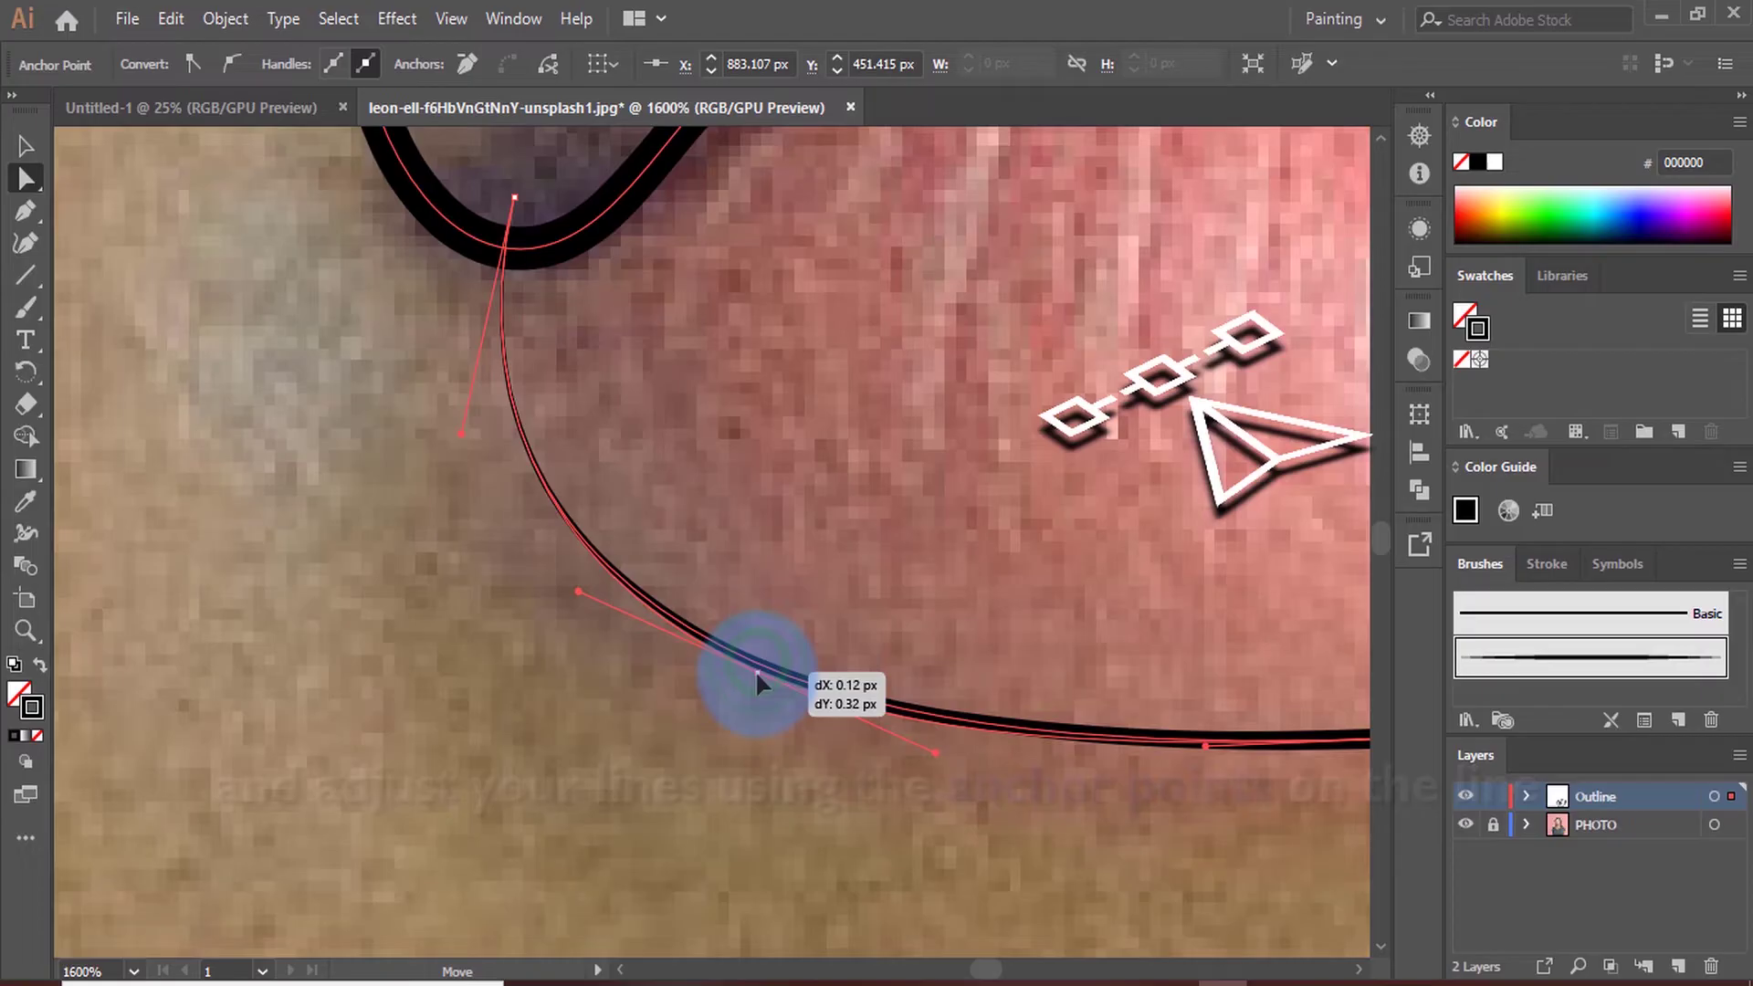
Nudge the lower-lip line down slightly, then deselect the lip path
scroll(360, 508, "down", 2)
scroll(816, 645, "down", 2)
scroll(785, 616, "up", 2)
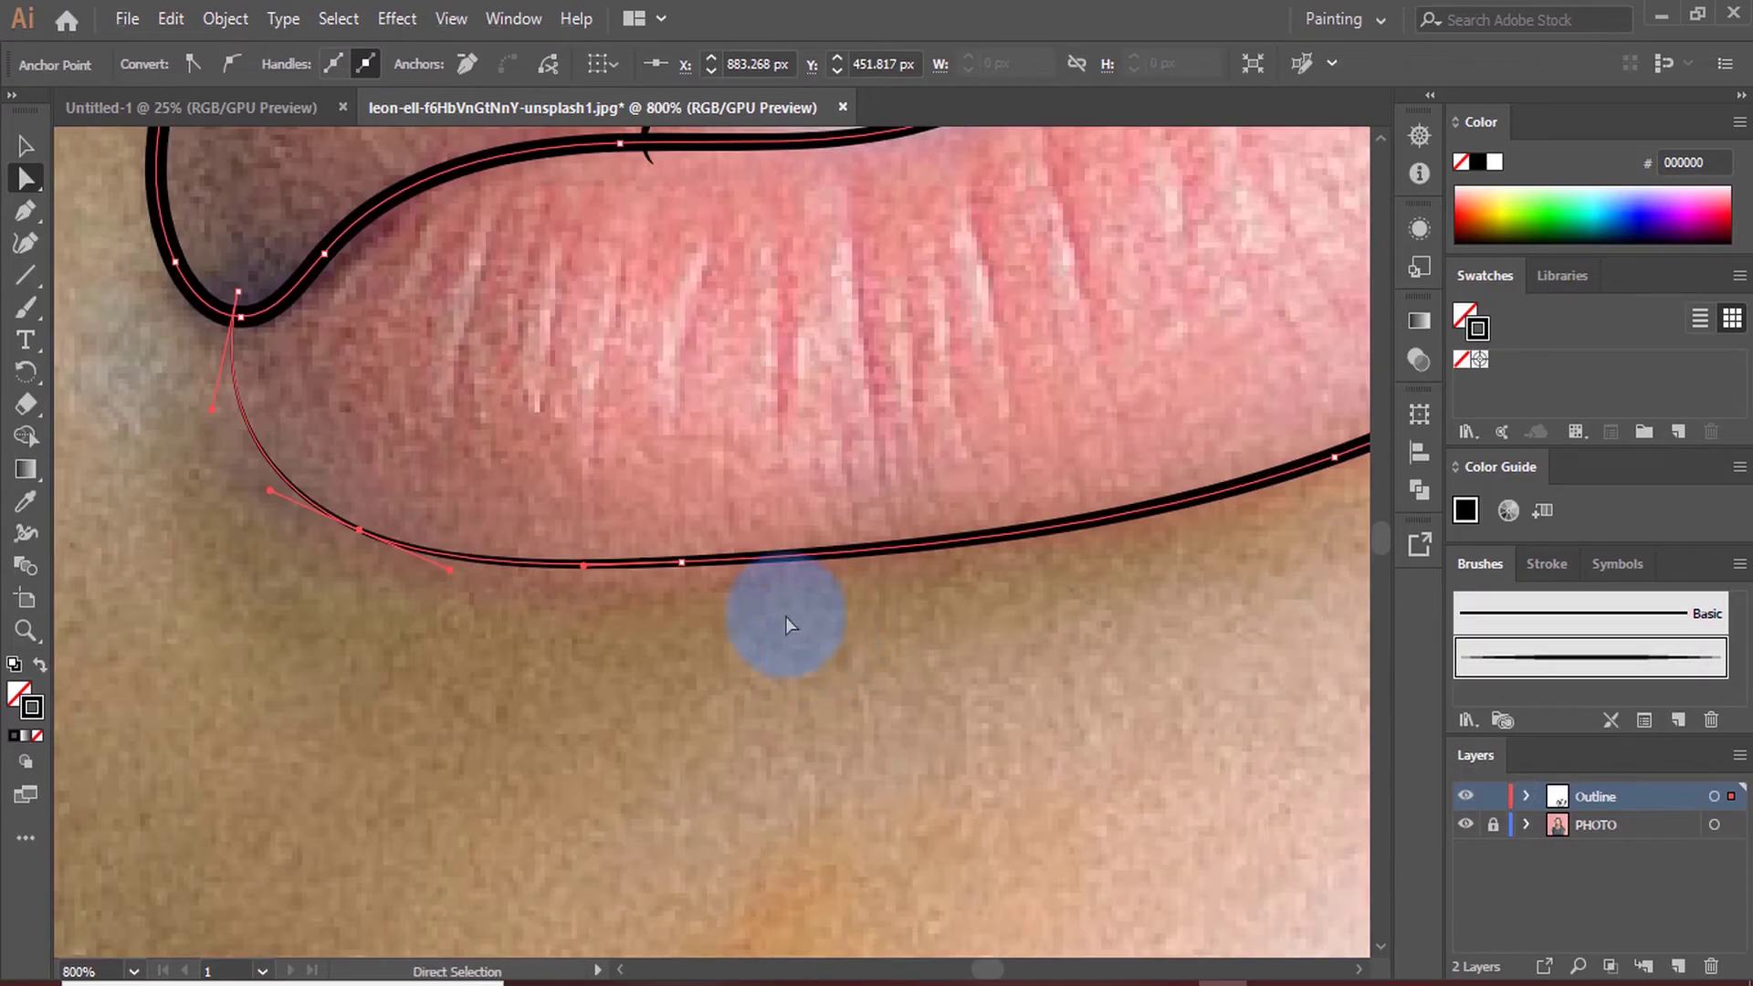
left_click_drag(670, 566, 675, 579)
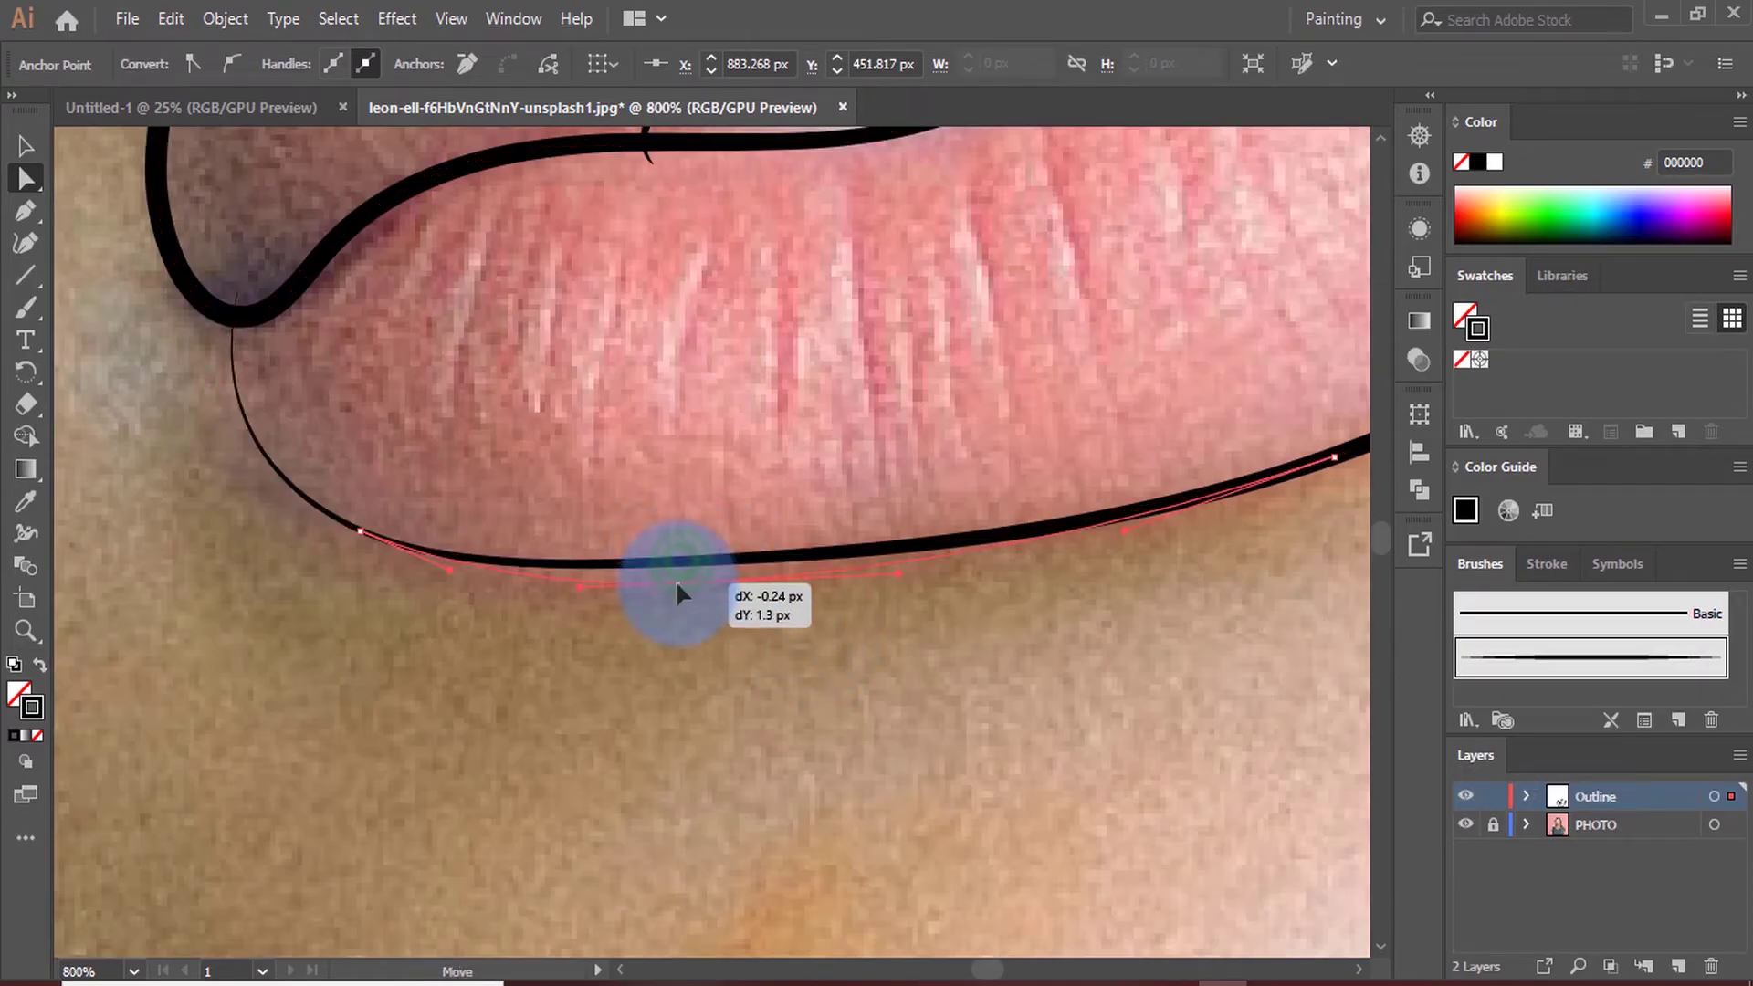
scroll(750, 654, "down", 3)
left_click(750, 645)
scroll(751, 645, "down", 2)
scroll(693, 616, "down", 2)
scroll(877, 623, "up", 2)
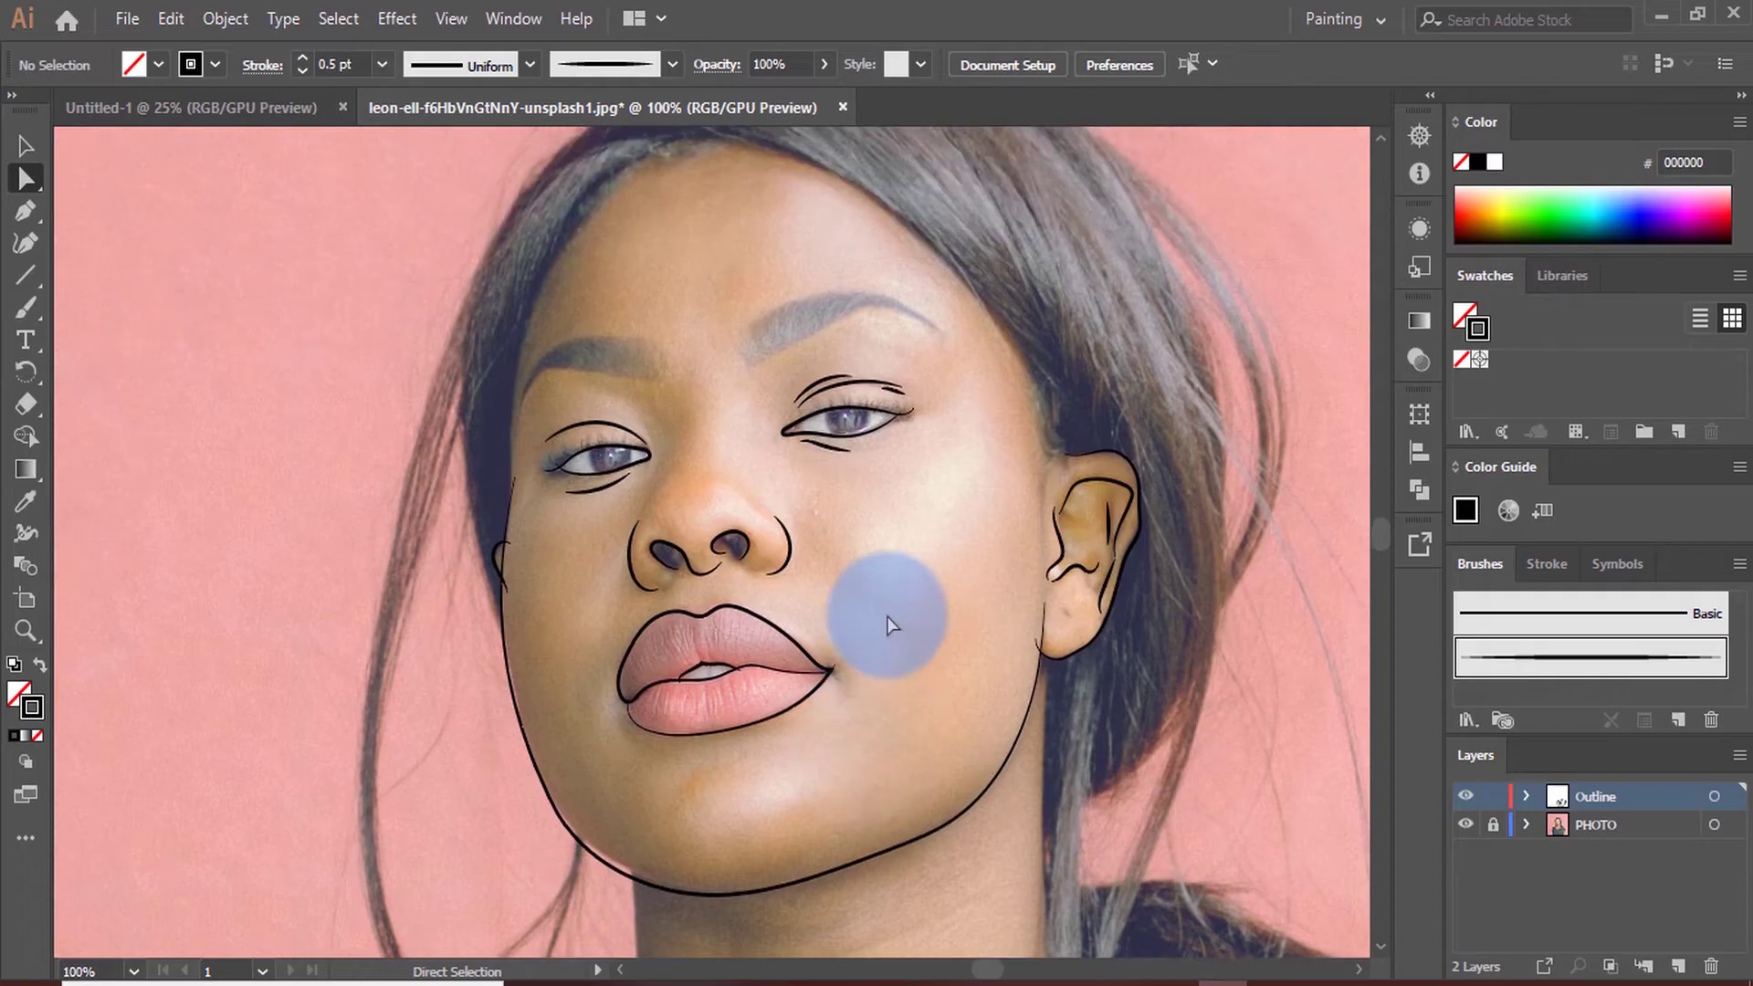
Trace the right eye's iris outline with the Pencil tool
scroll(890, 619, "up", 1)
scroll(782, 372, "up", 2)
scroll(840, 371, "up", 1)
scroll(731, 438, "up", 1)
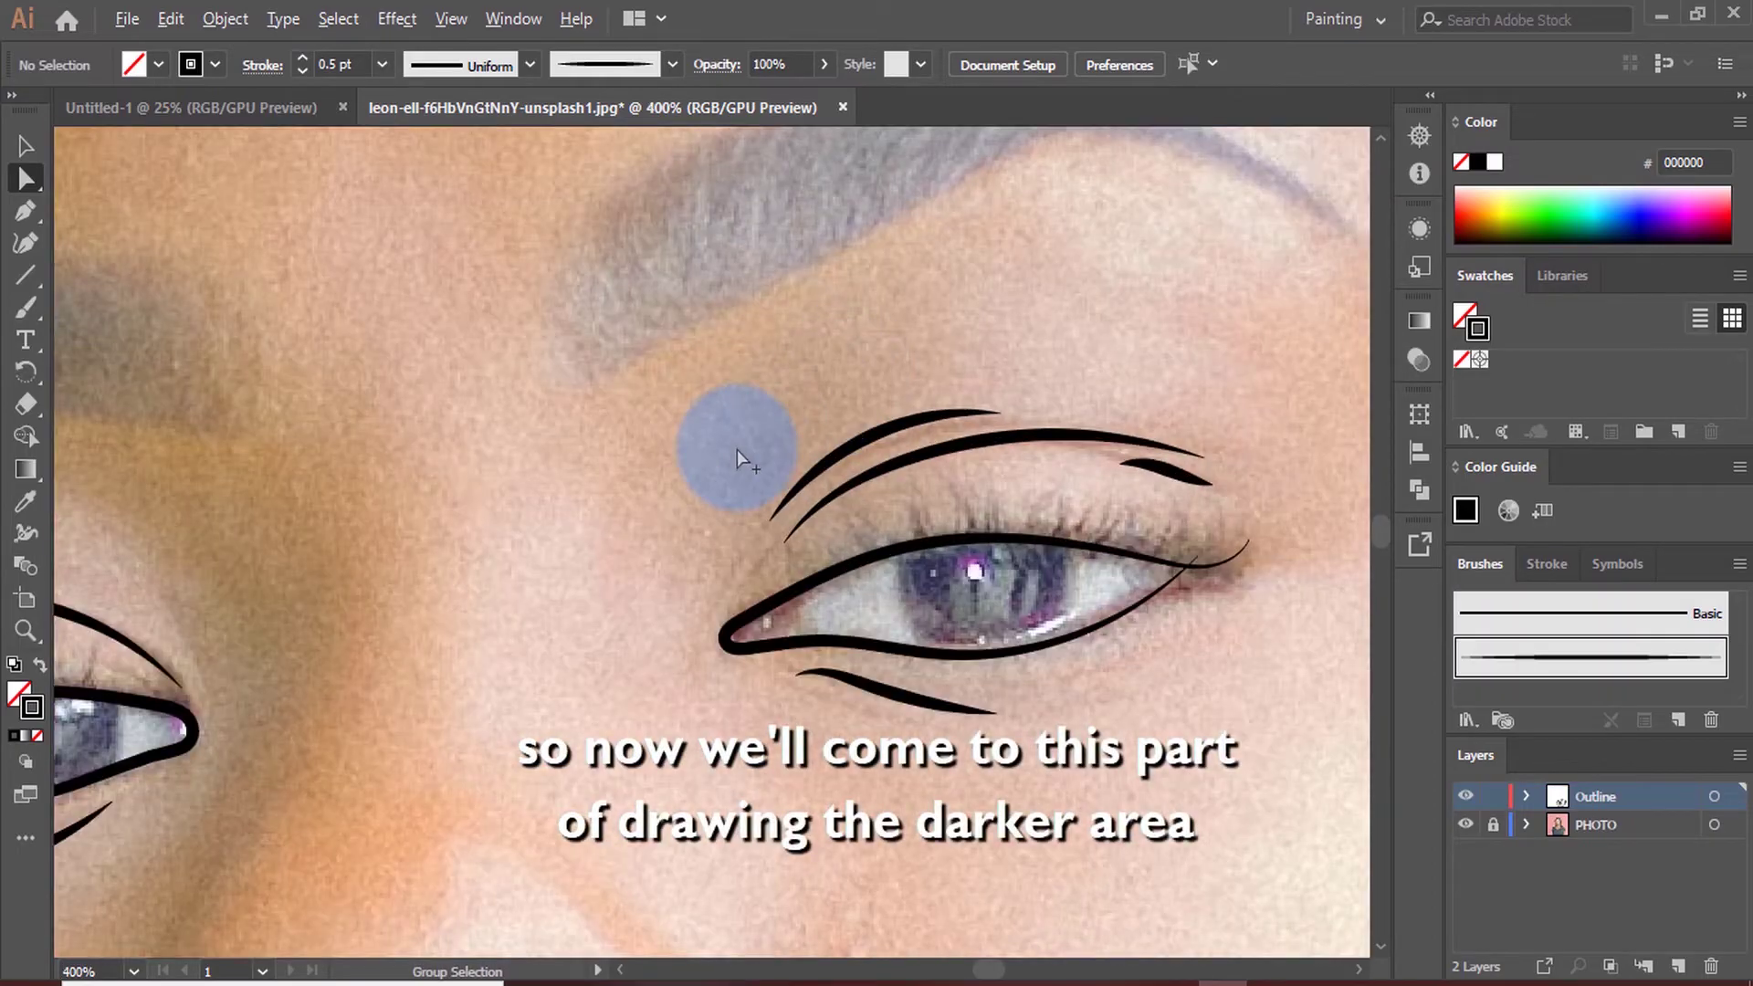
scroll(904, 551, "down", 2)
scroll(904, 552, "up", 3)
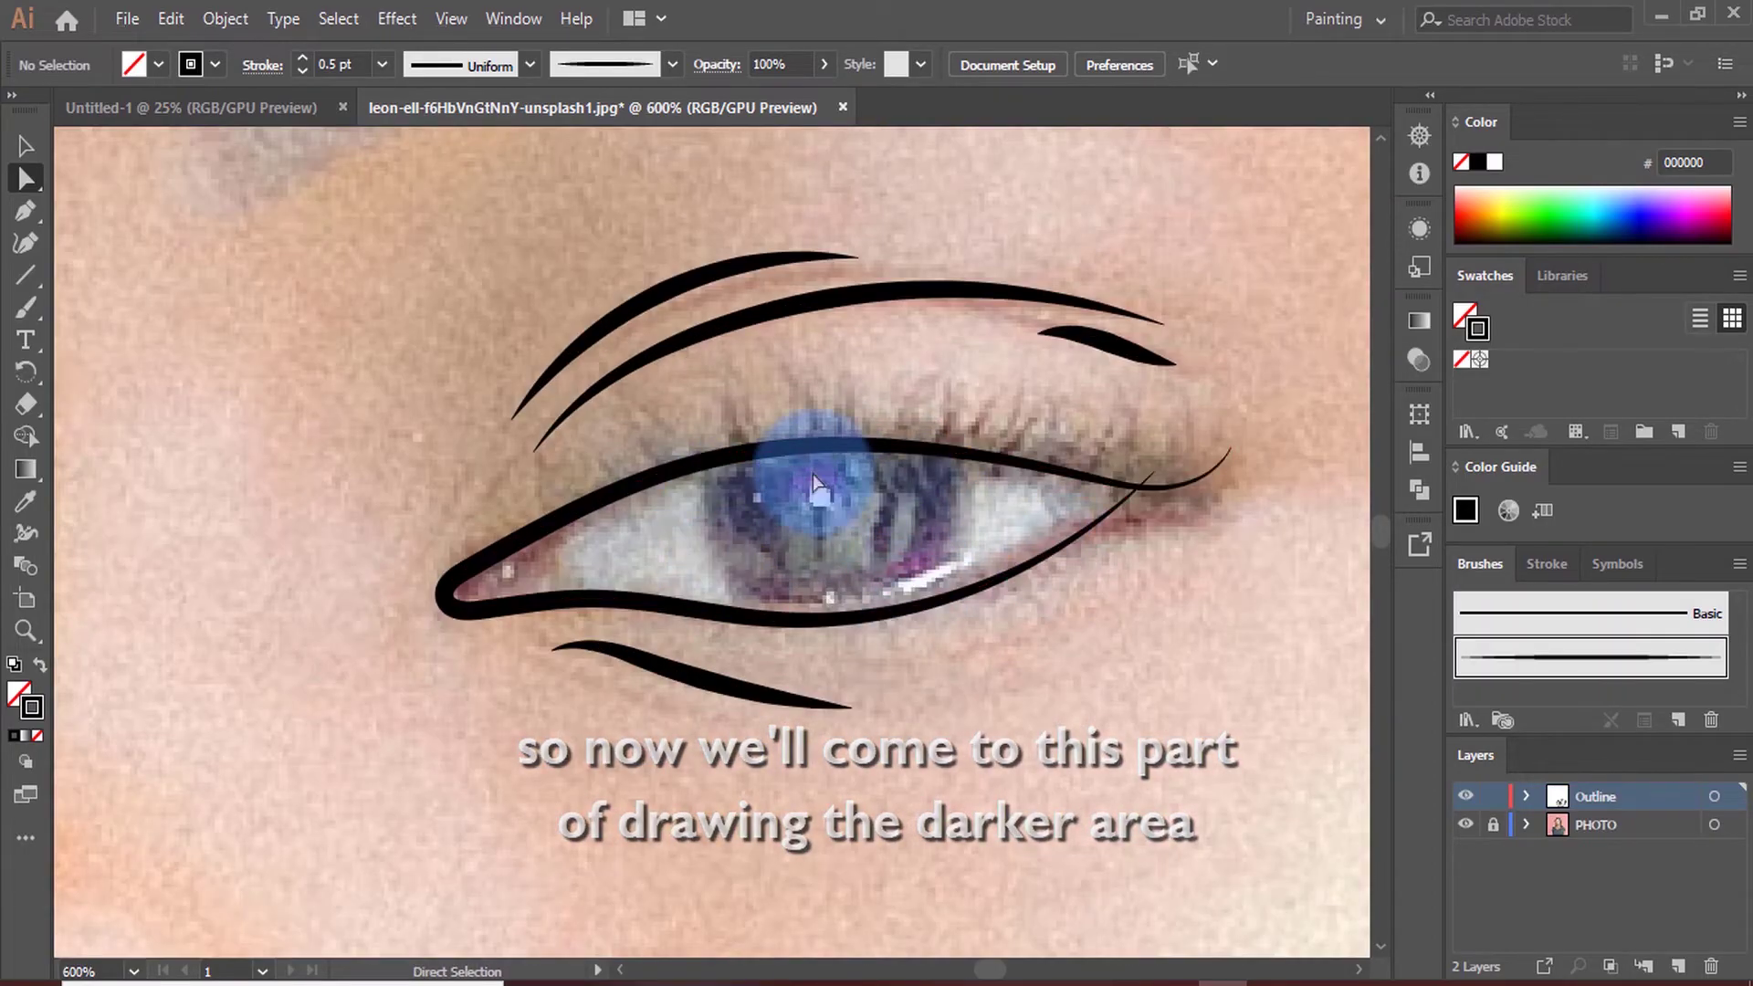
scroll(639, 457, "down", 1)
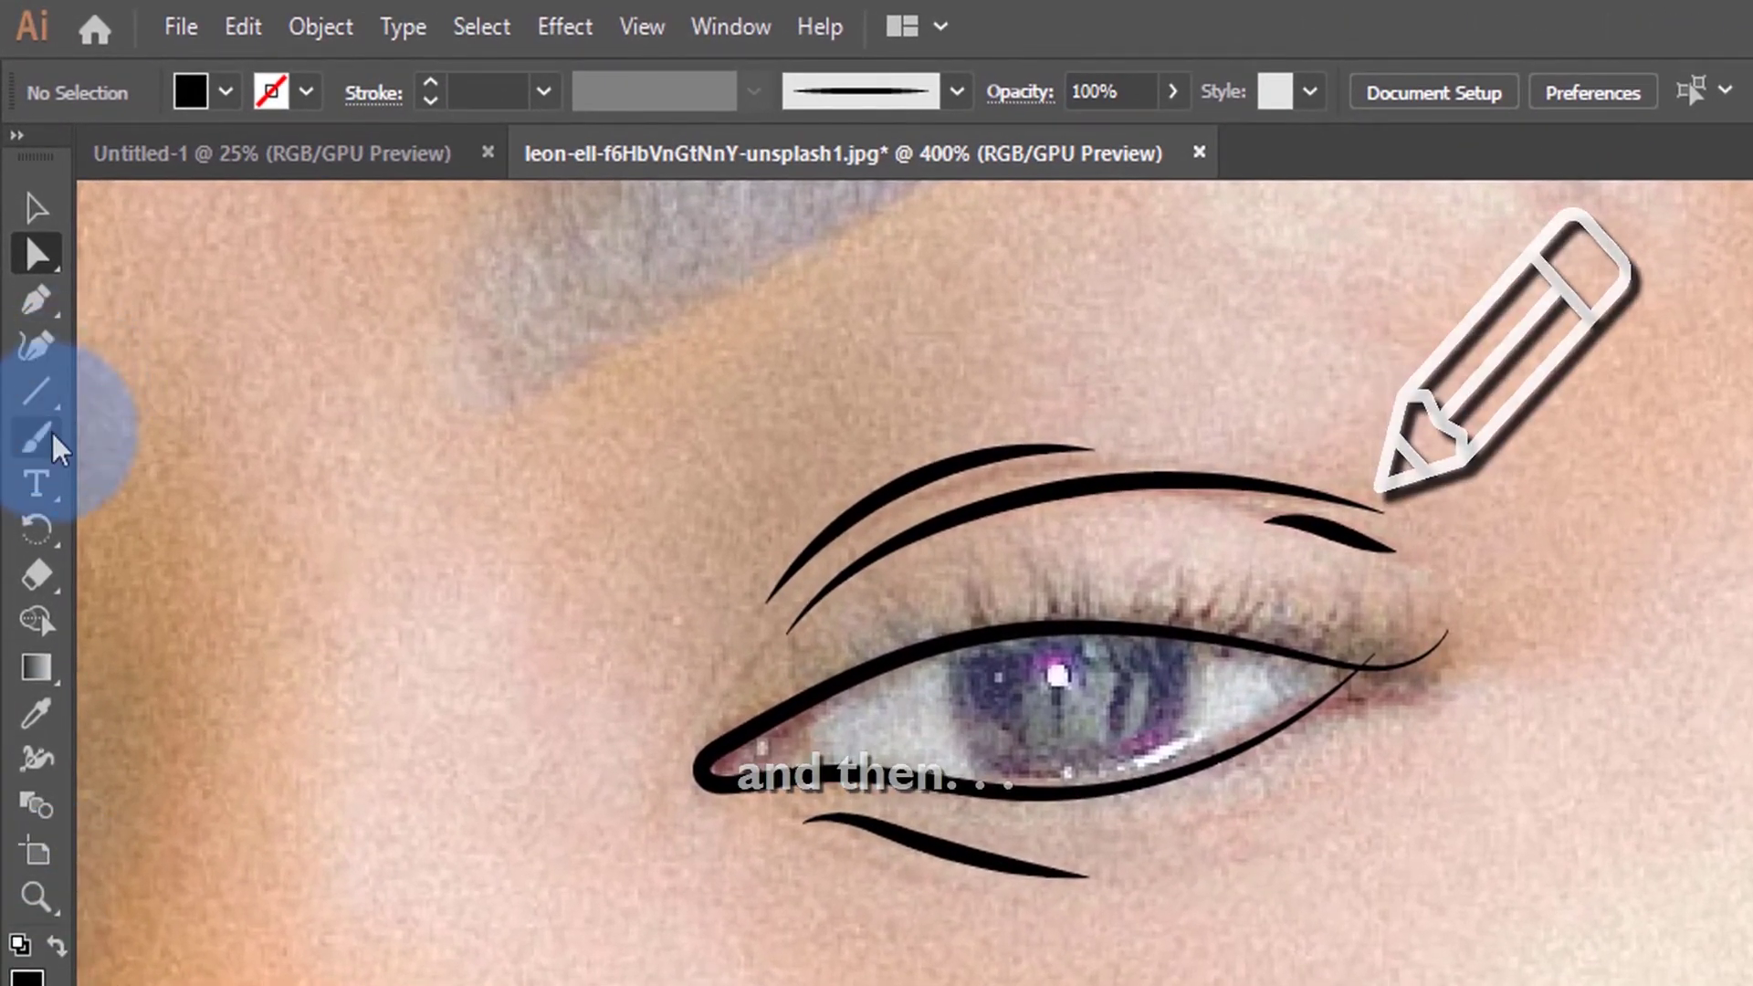
left_click(37, 431)
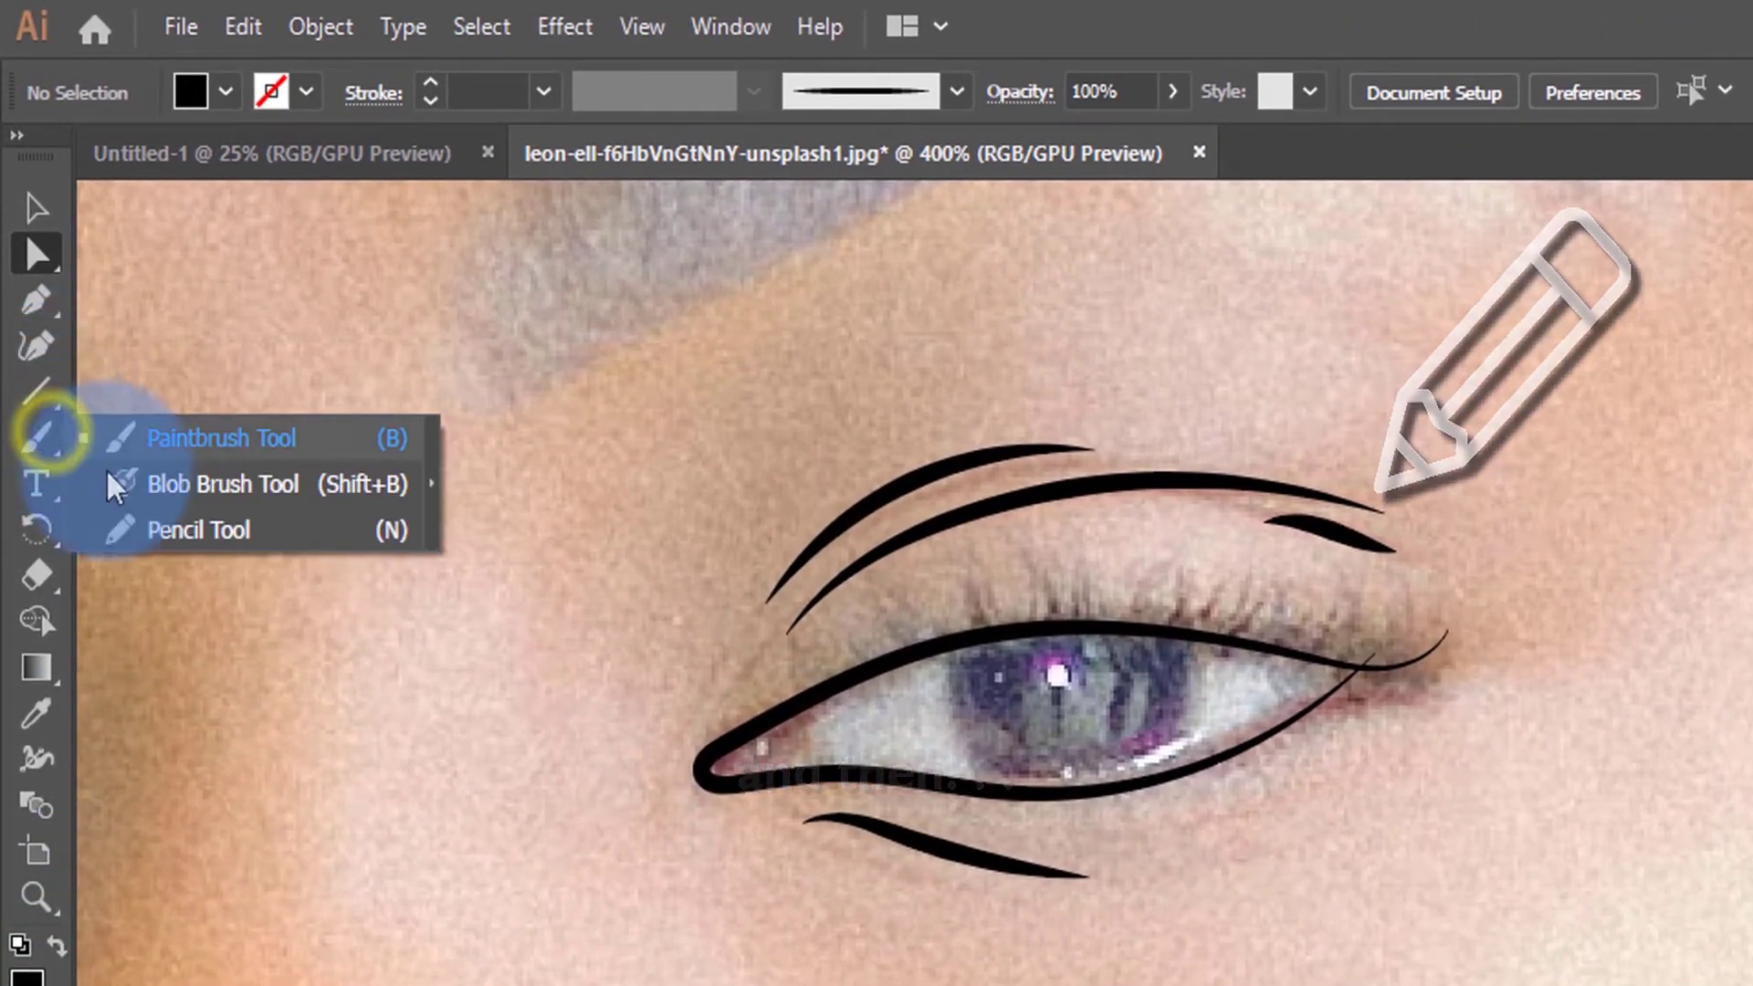
left_click(164, 534)
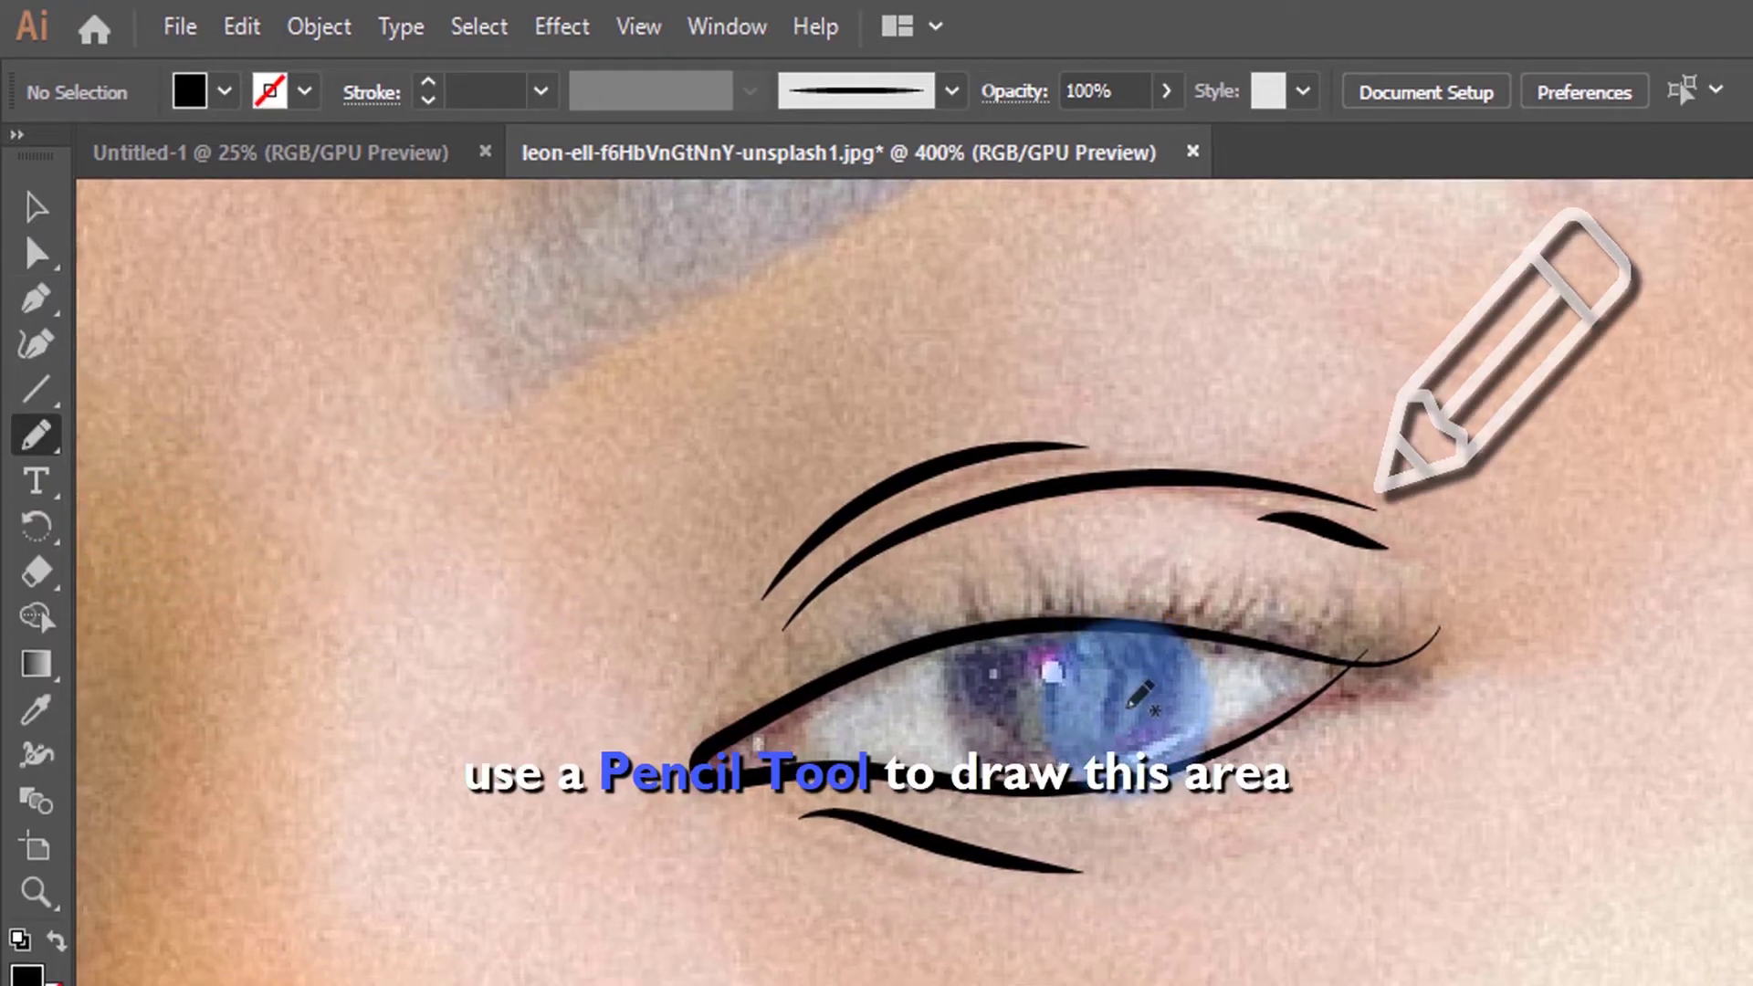
scroll(1139, 696, "up", 3)
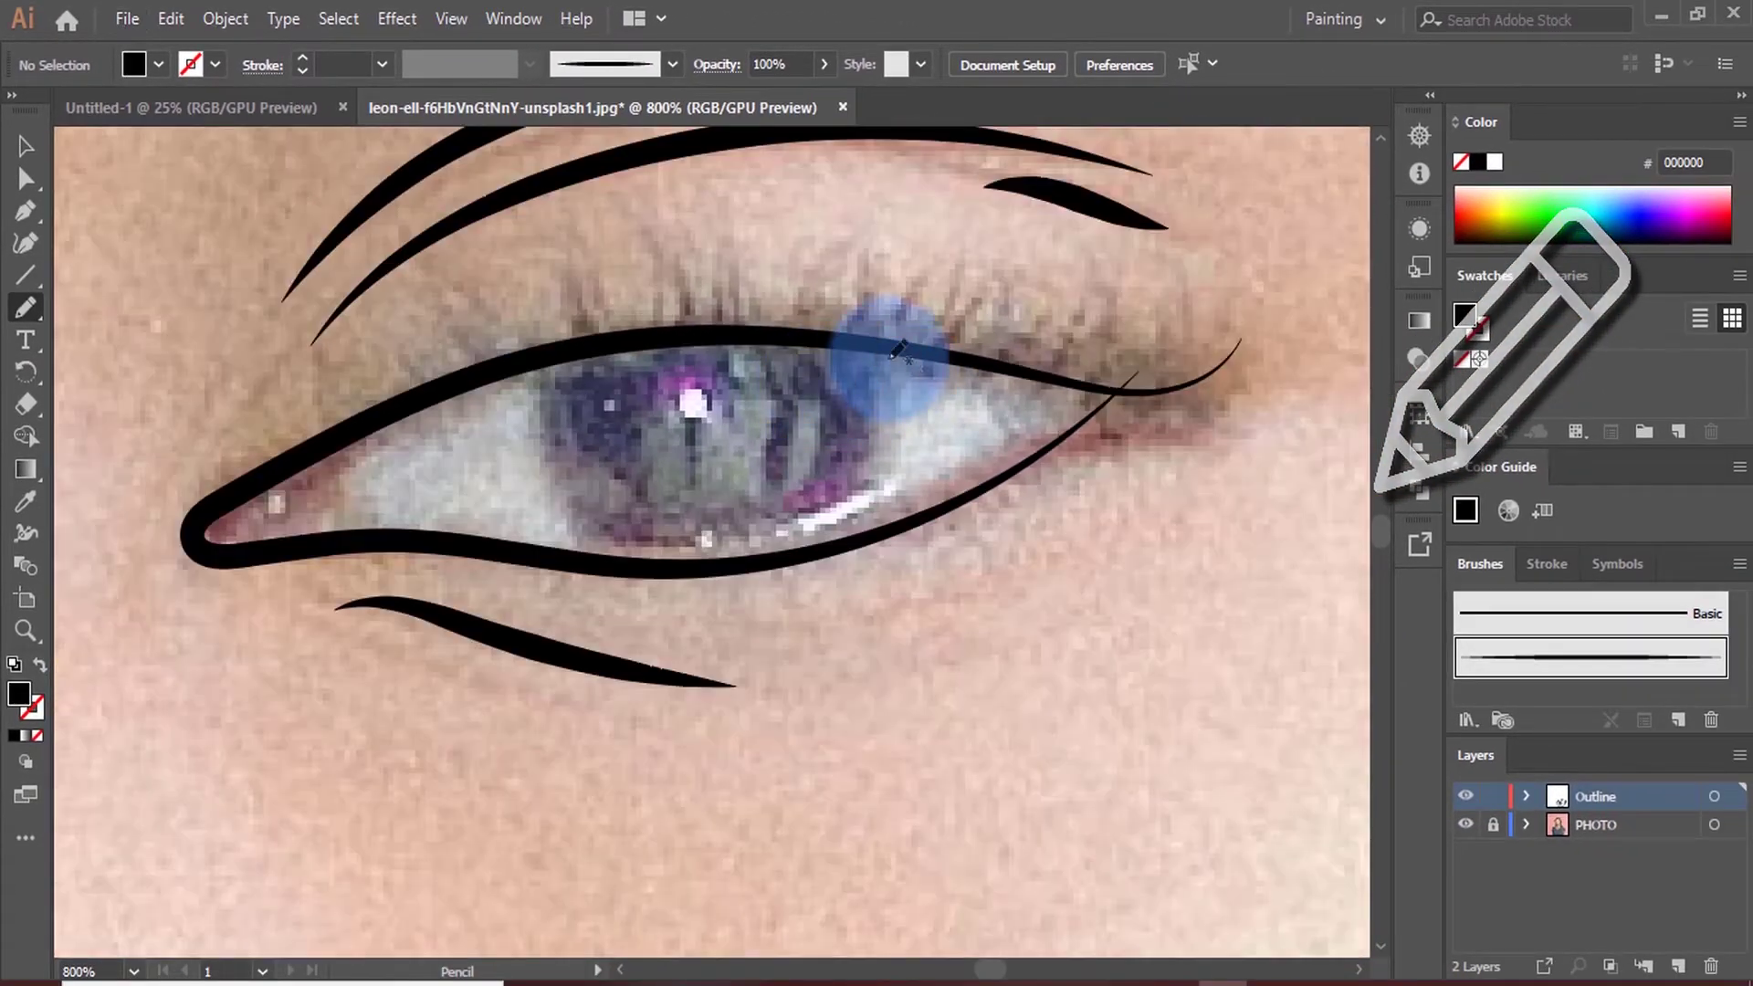
mouse_move(858, 340)
left_mouse_down()
mouse_move(902, 440)
mouse_move(715, 547)
mouse_move(566, 530)
mouse_move(525, 425)
mouse_move(569, 356)
left_mouse_up()
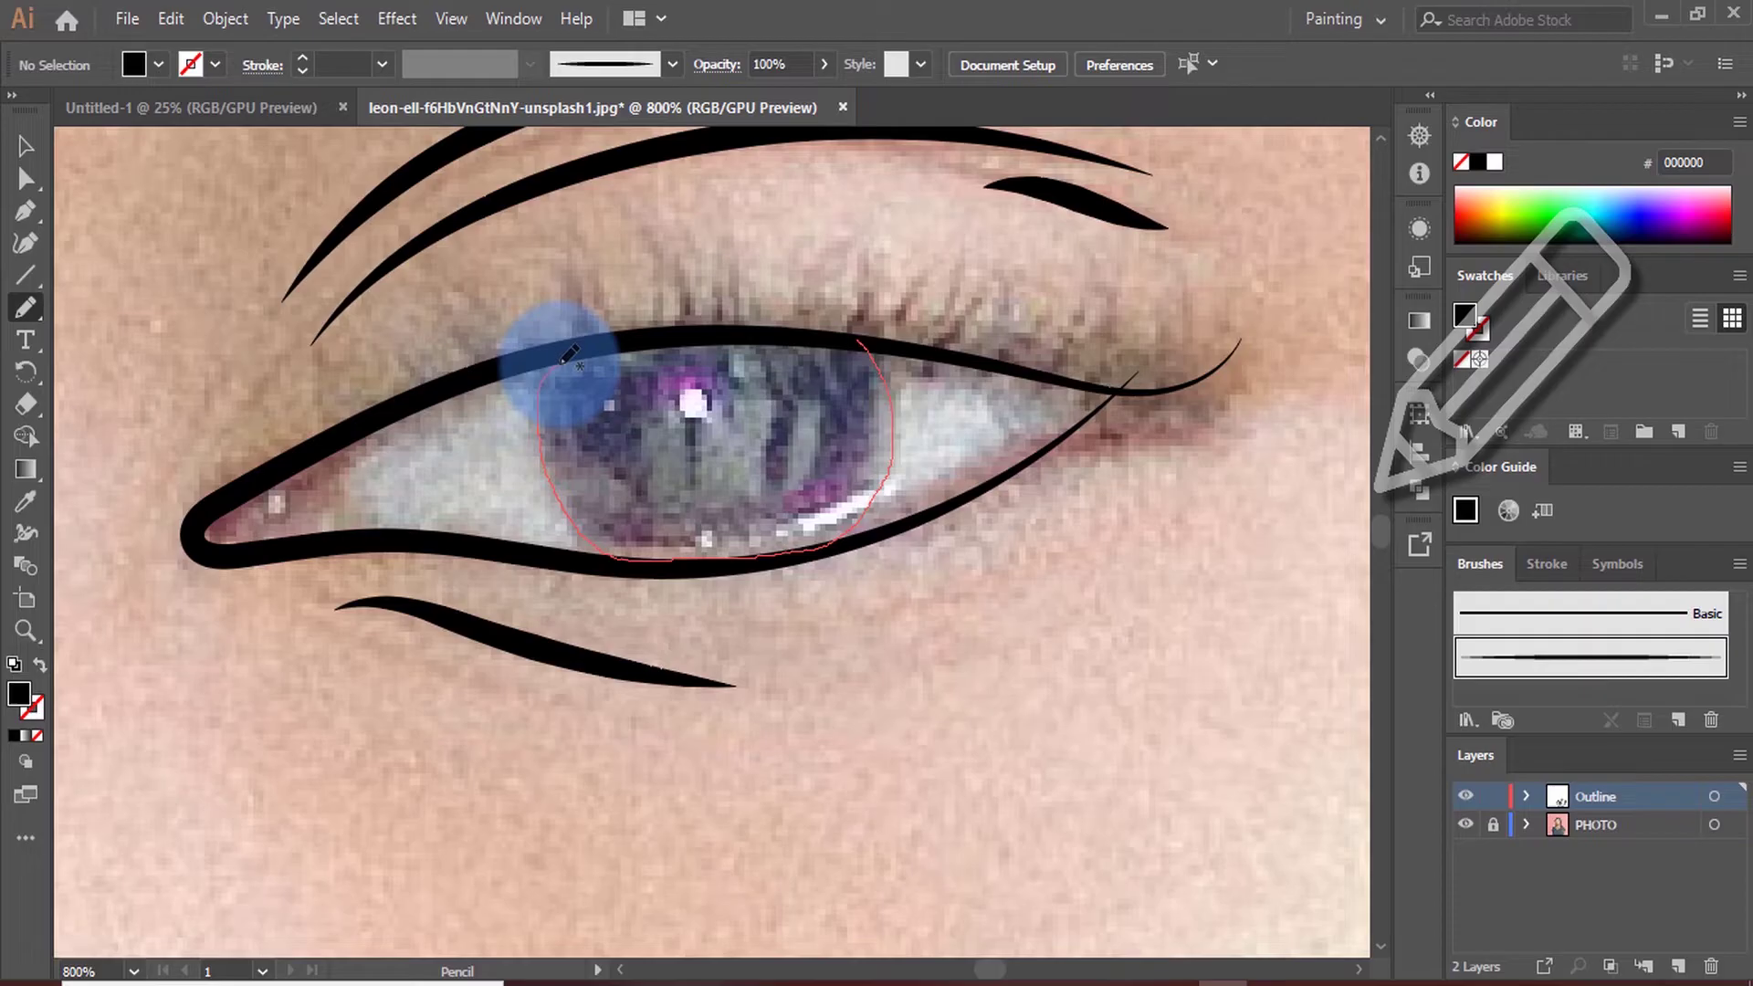
Draw spiky lashes along the upper lid to the outer corner, then select an eye anchor
mouse_move(429, 395)
left_mouse_down()
mouse_move(489, 311)
mouse_move(558, 339)
left_mouse_up()
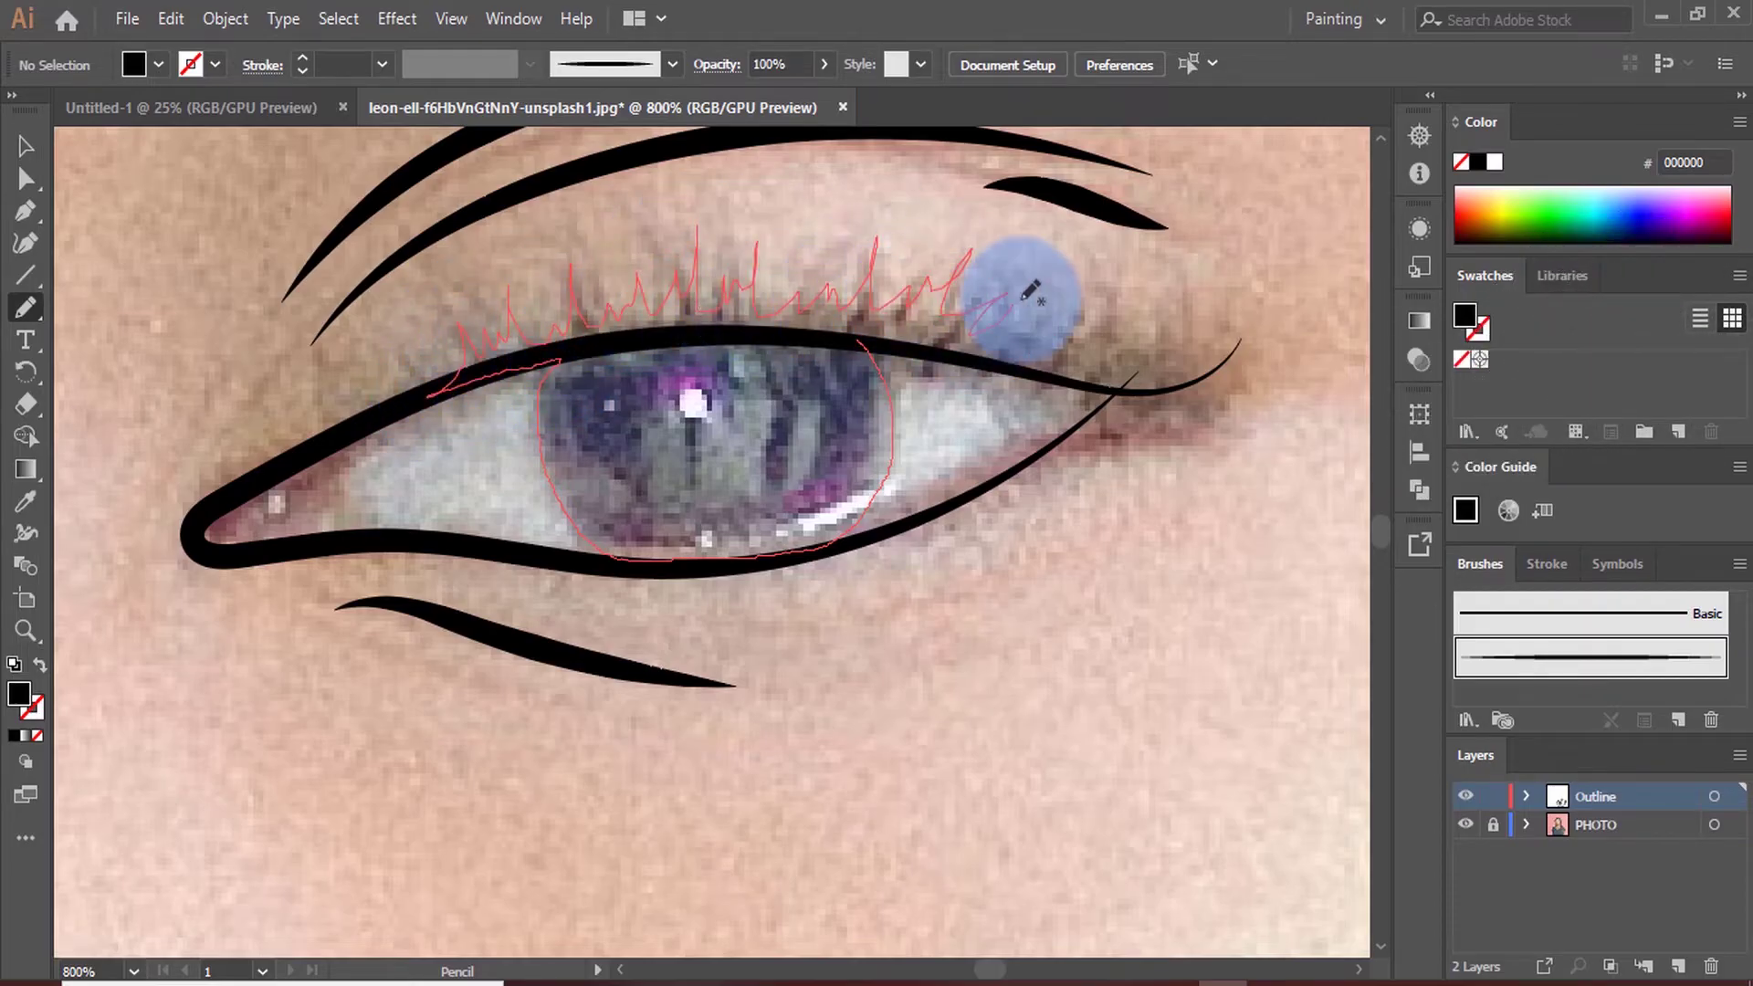
mouse_move(1185, 344)
left_mouse_down()
mouse_move(1272, 207)
mouse_move(1148, 397)
left_mouse_up()
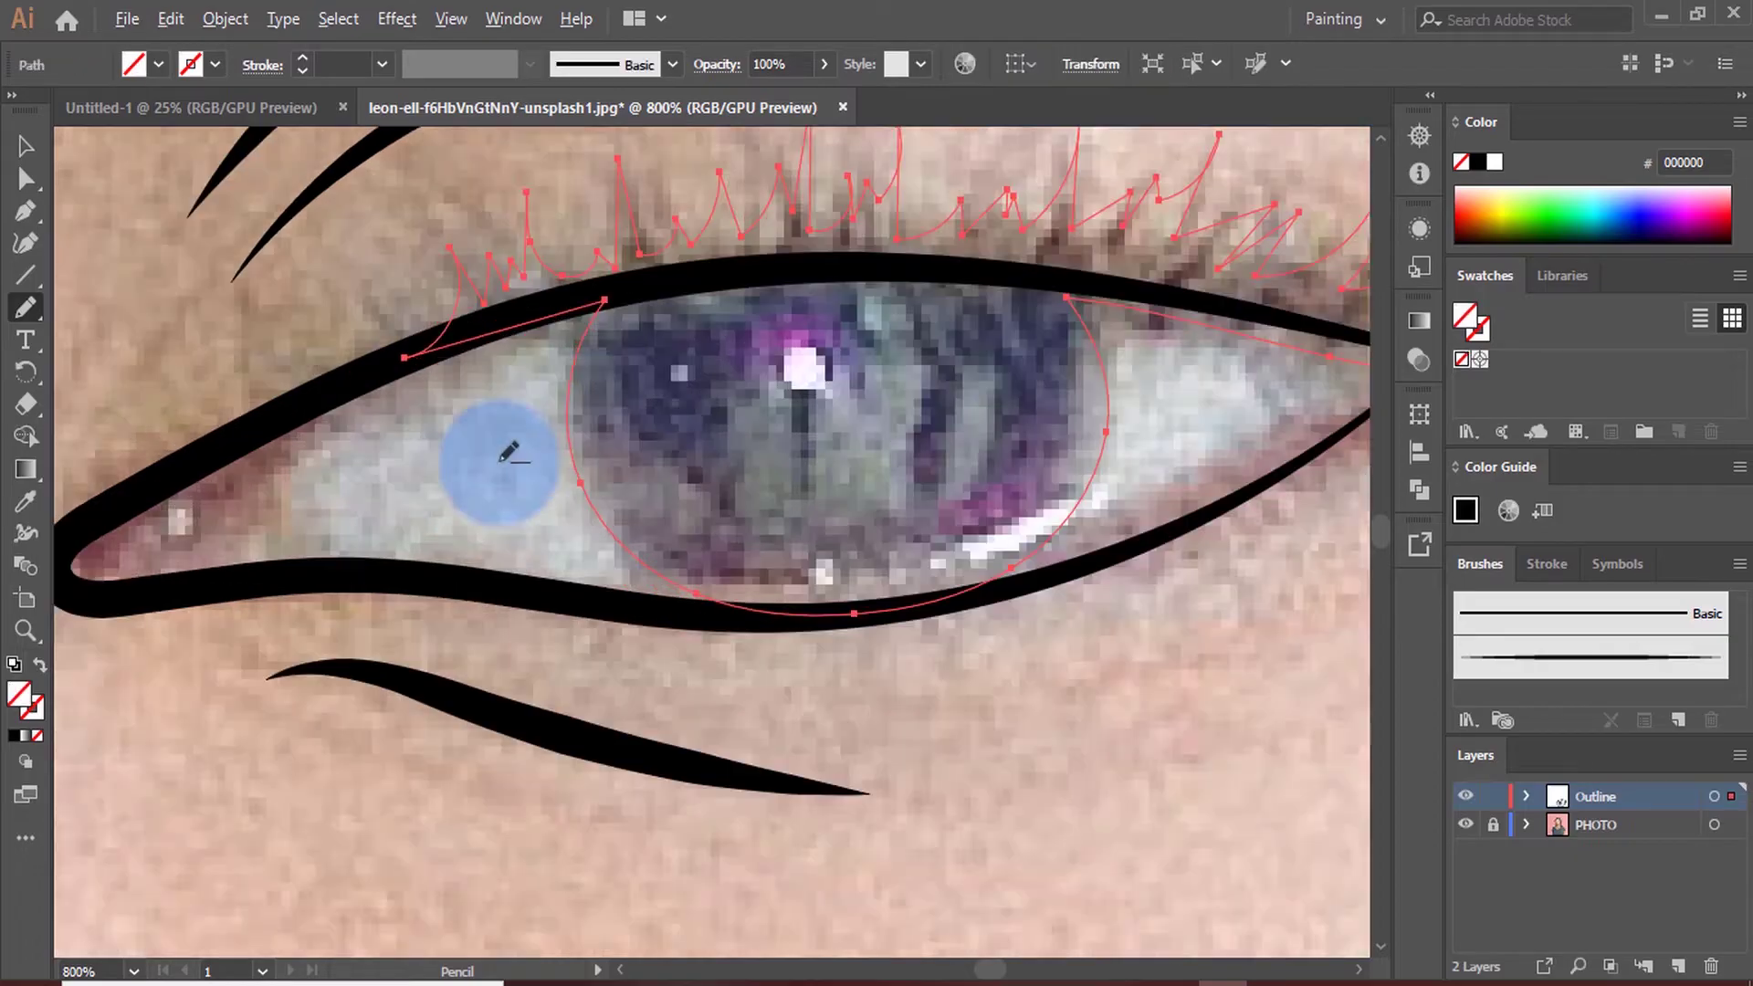
key("a")
left_click(607, 338)
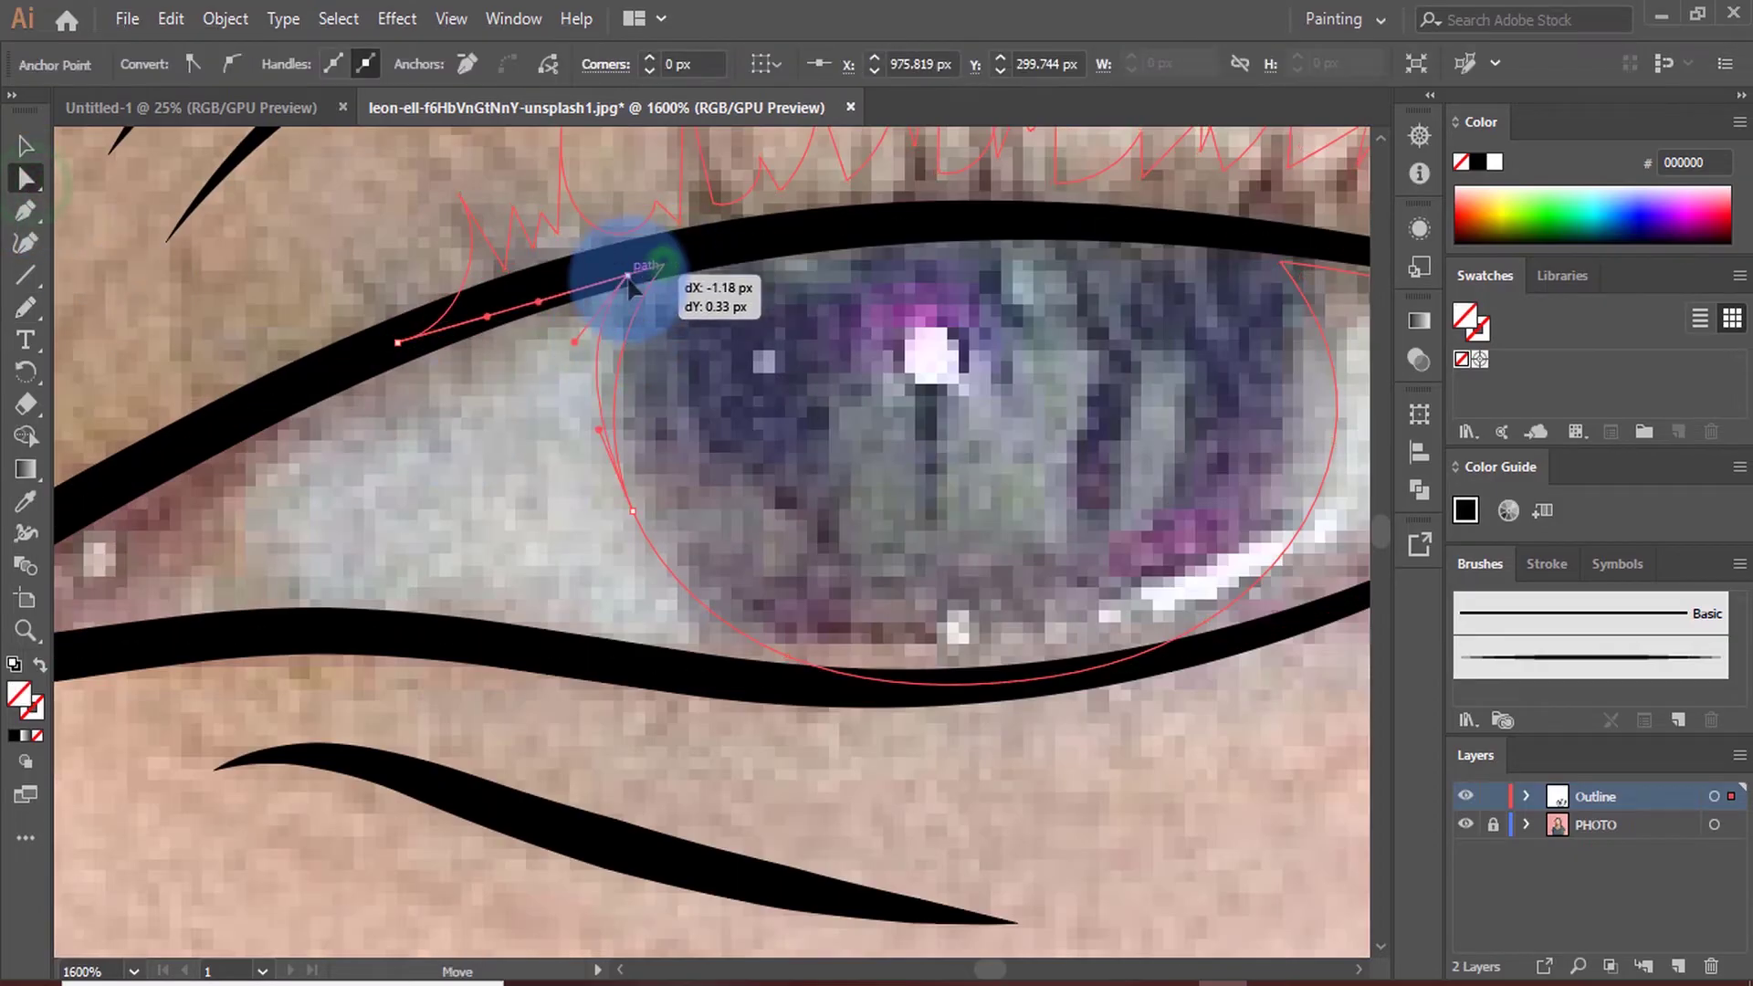
scroll(639, 438, "up", 2)
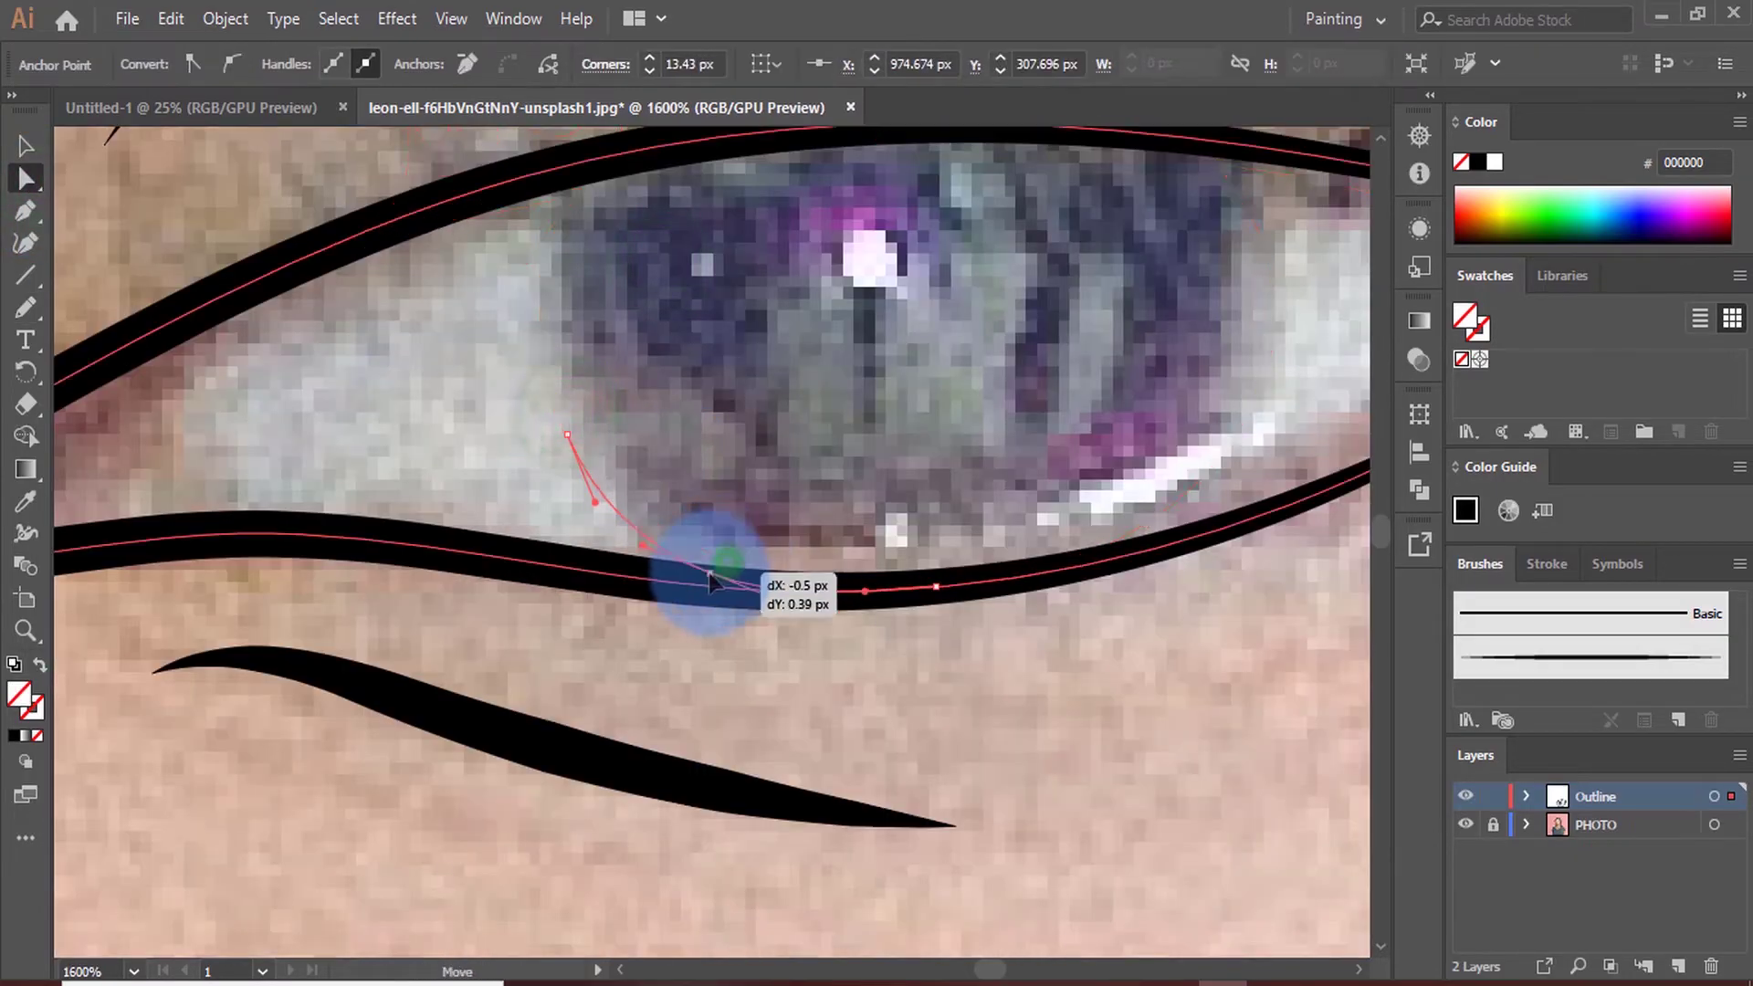
scroll(459, 562, "down", 5)
Draw the left eye's iris and spiky lashes along the upper lid with the Pencil
scroll(841, 567, "down", 2)
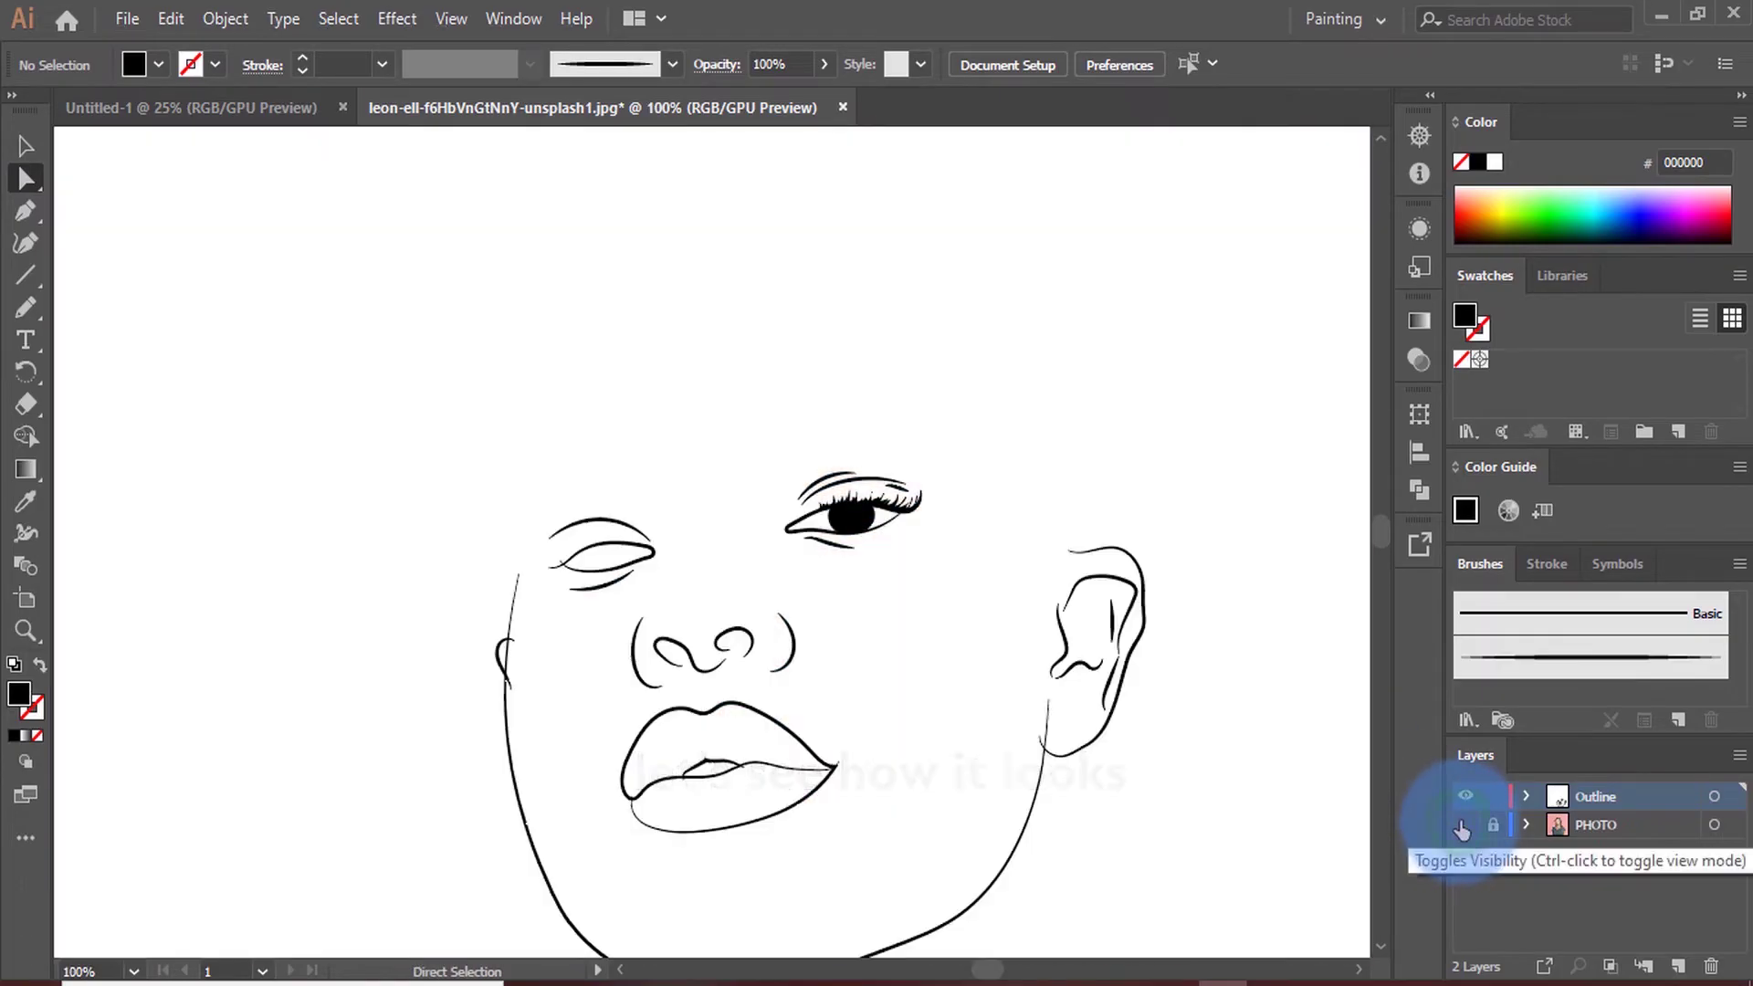
left_click(1465, 825)
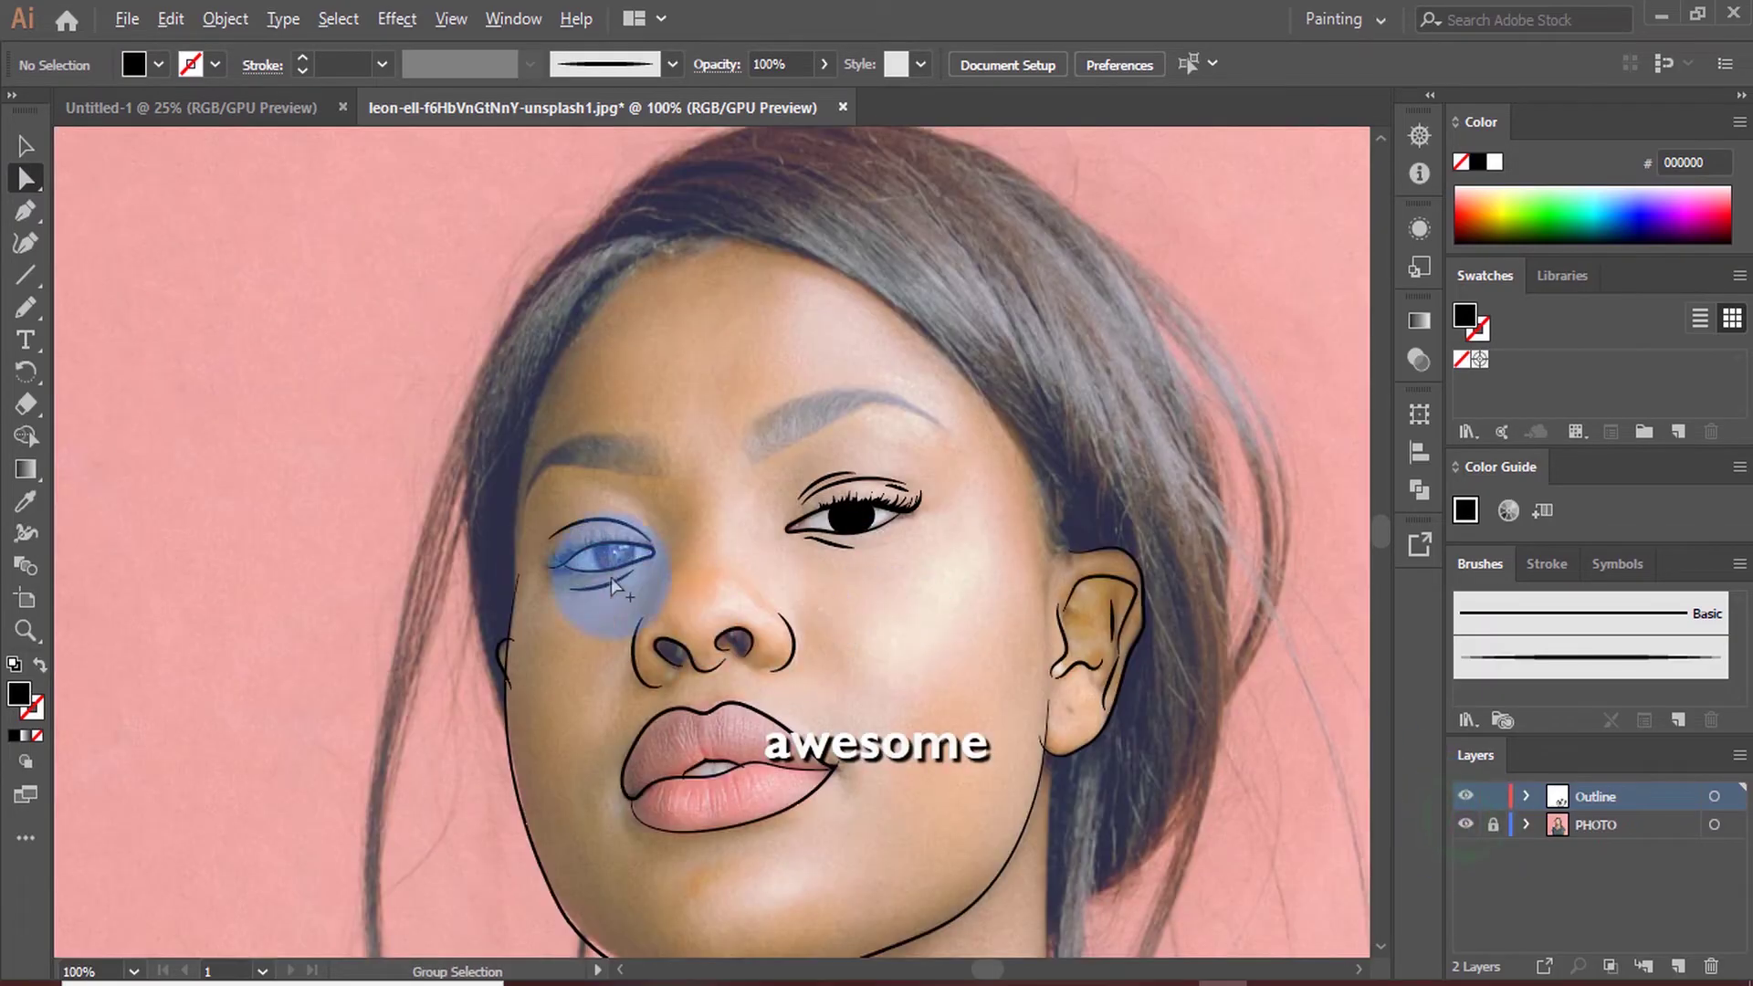
scroll(611, 577, "up", 4)
scroll(731, 548, "up", 2)
key("n")
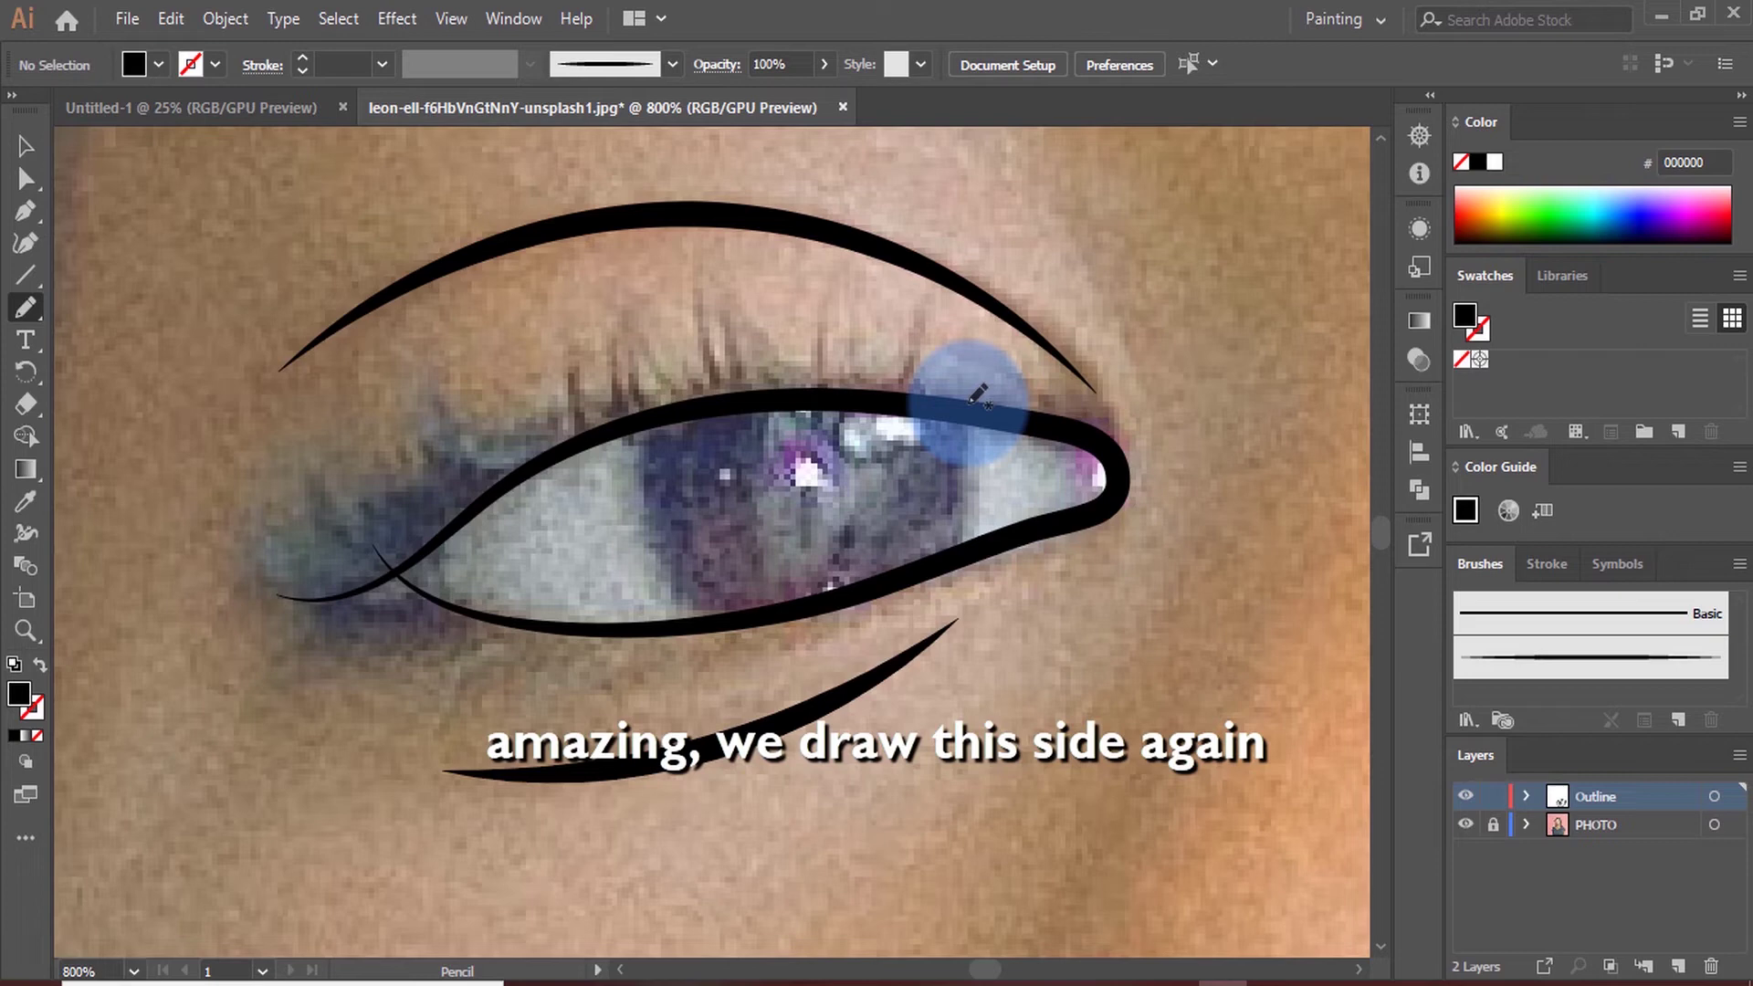
left_click_drag(940, 402, 954, 548)
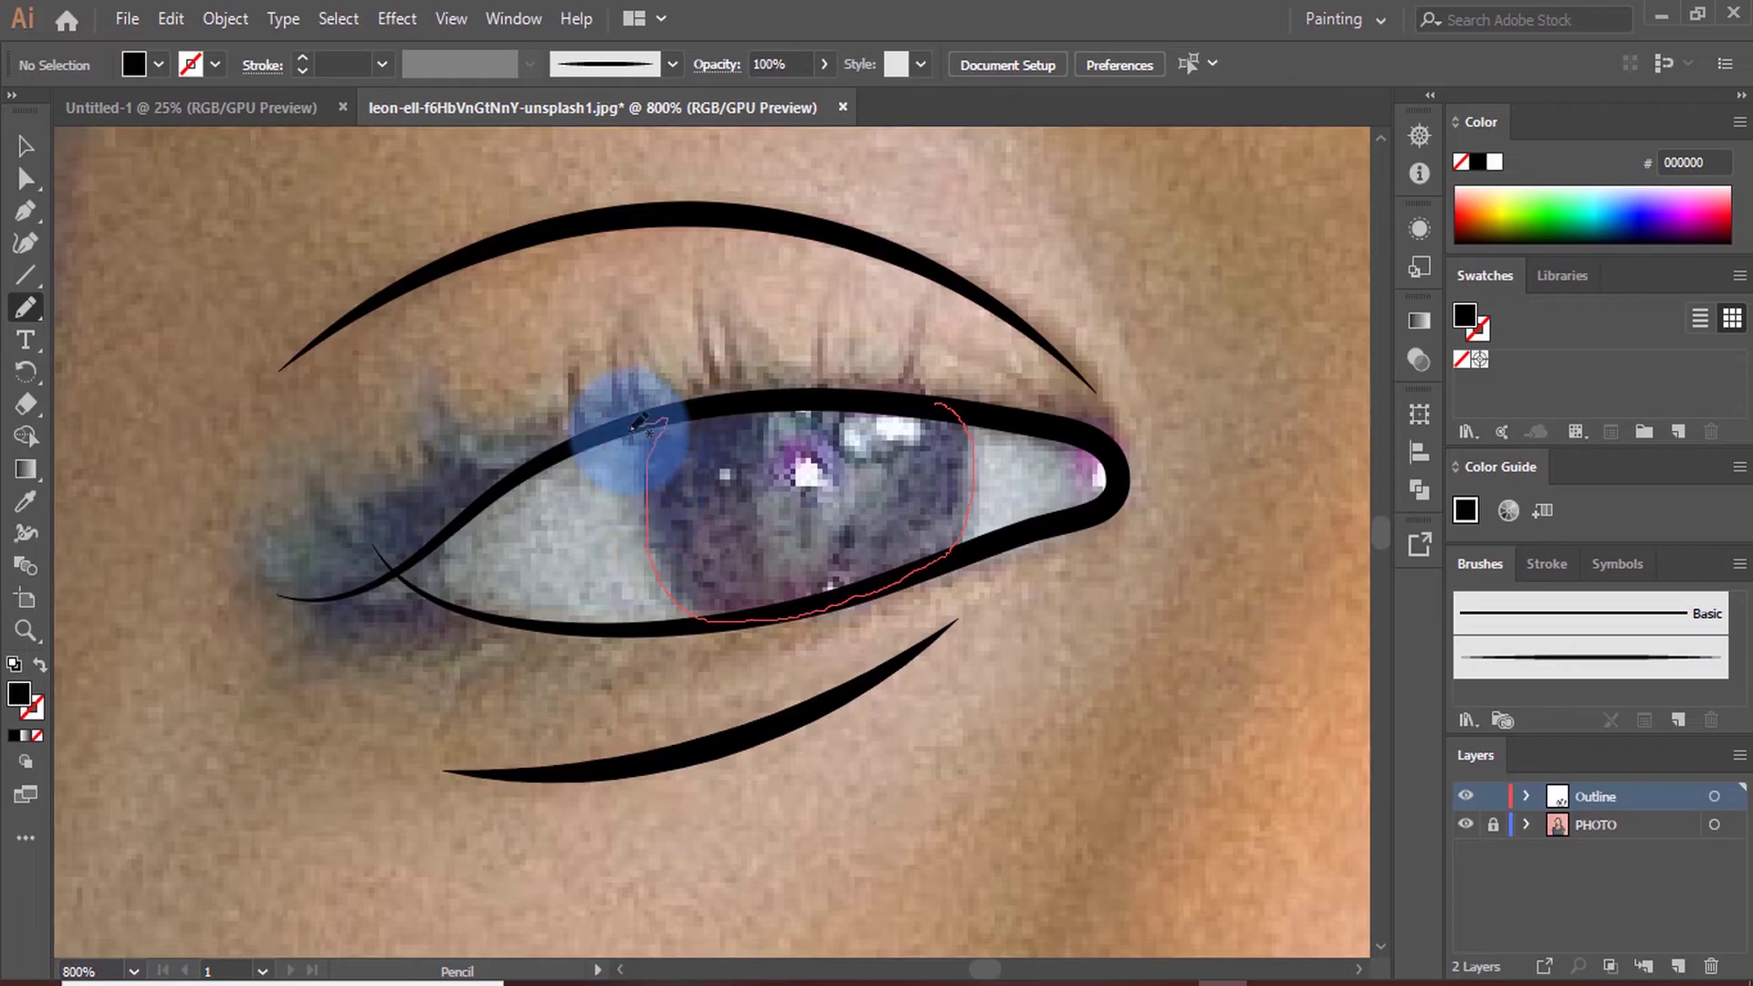
left_click_drag(637, 427, 357, 591)
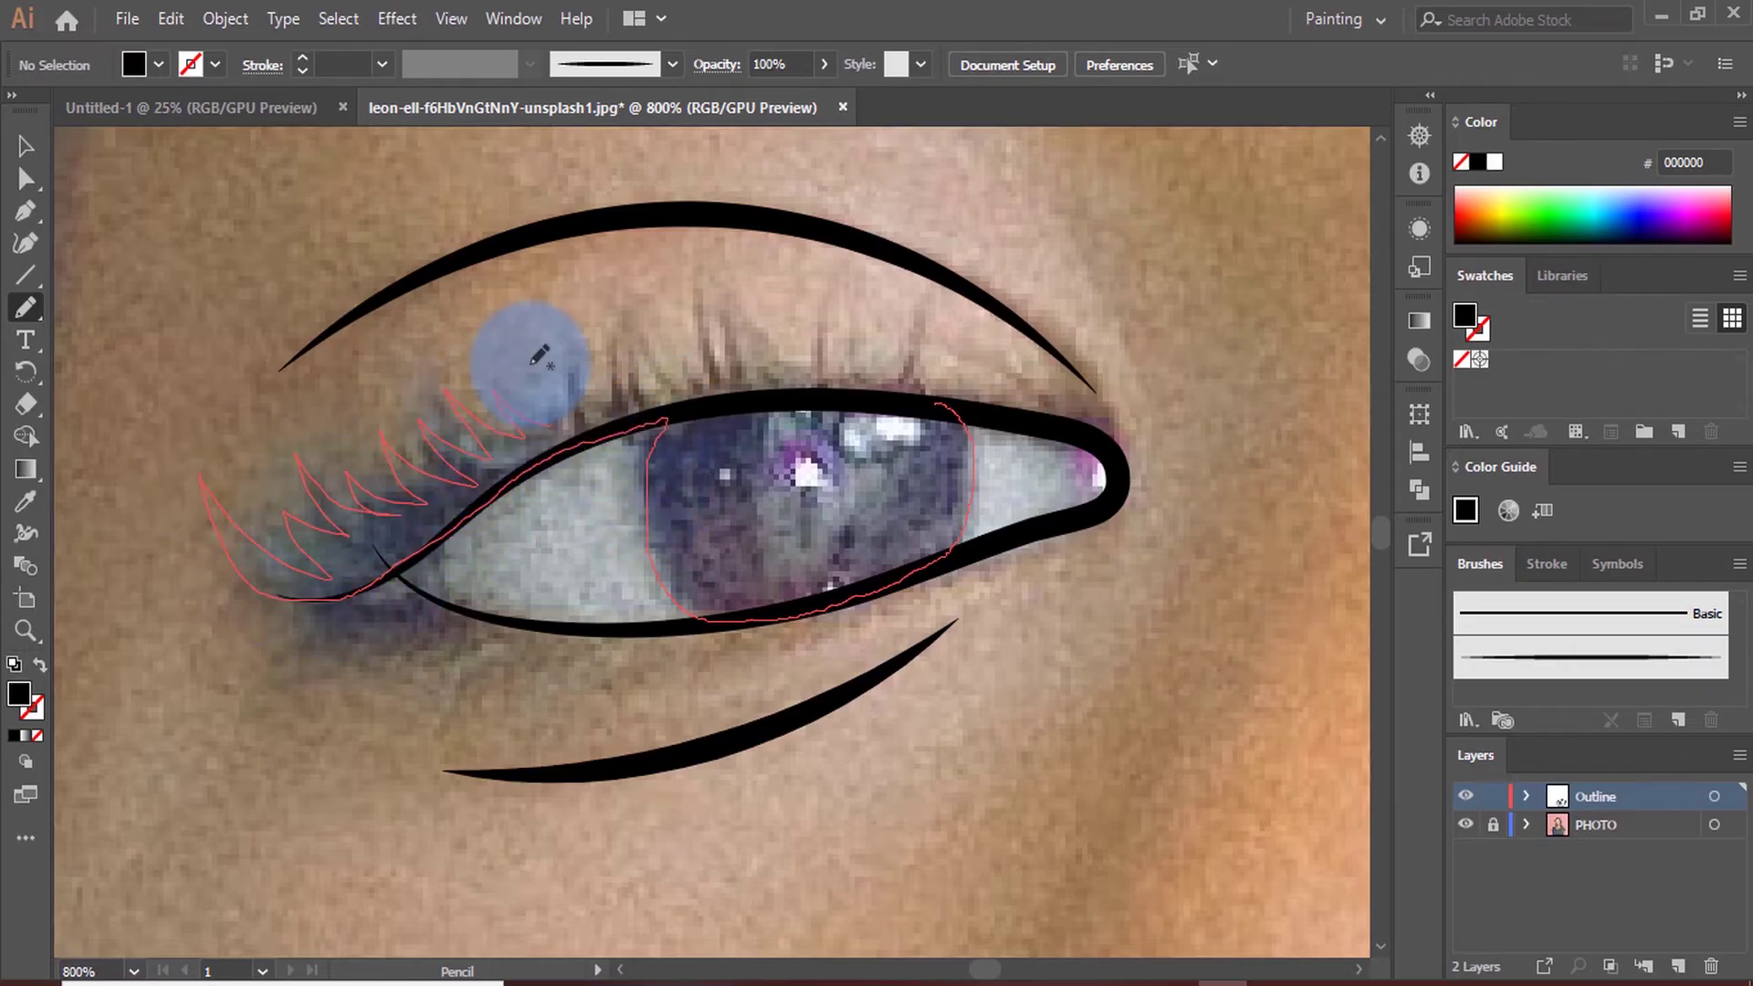
left_click_drag(841, 270, 909, 365)
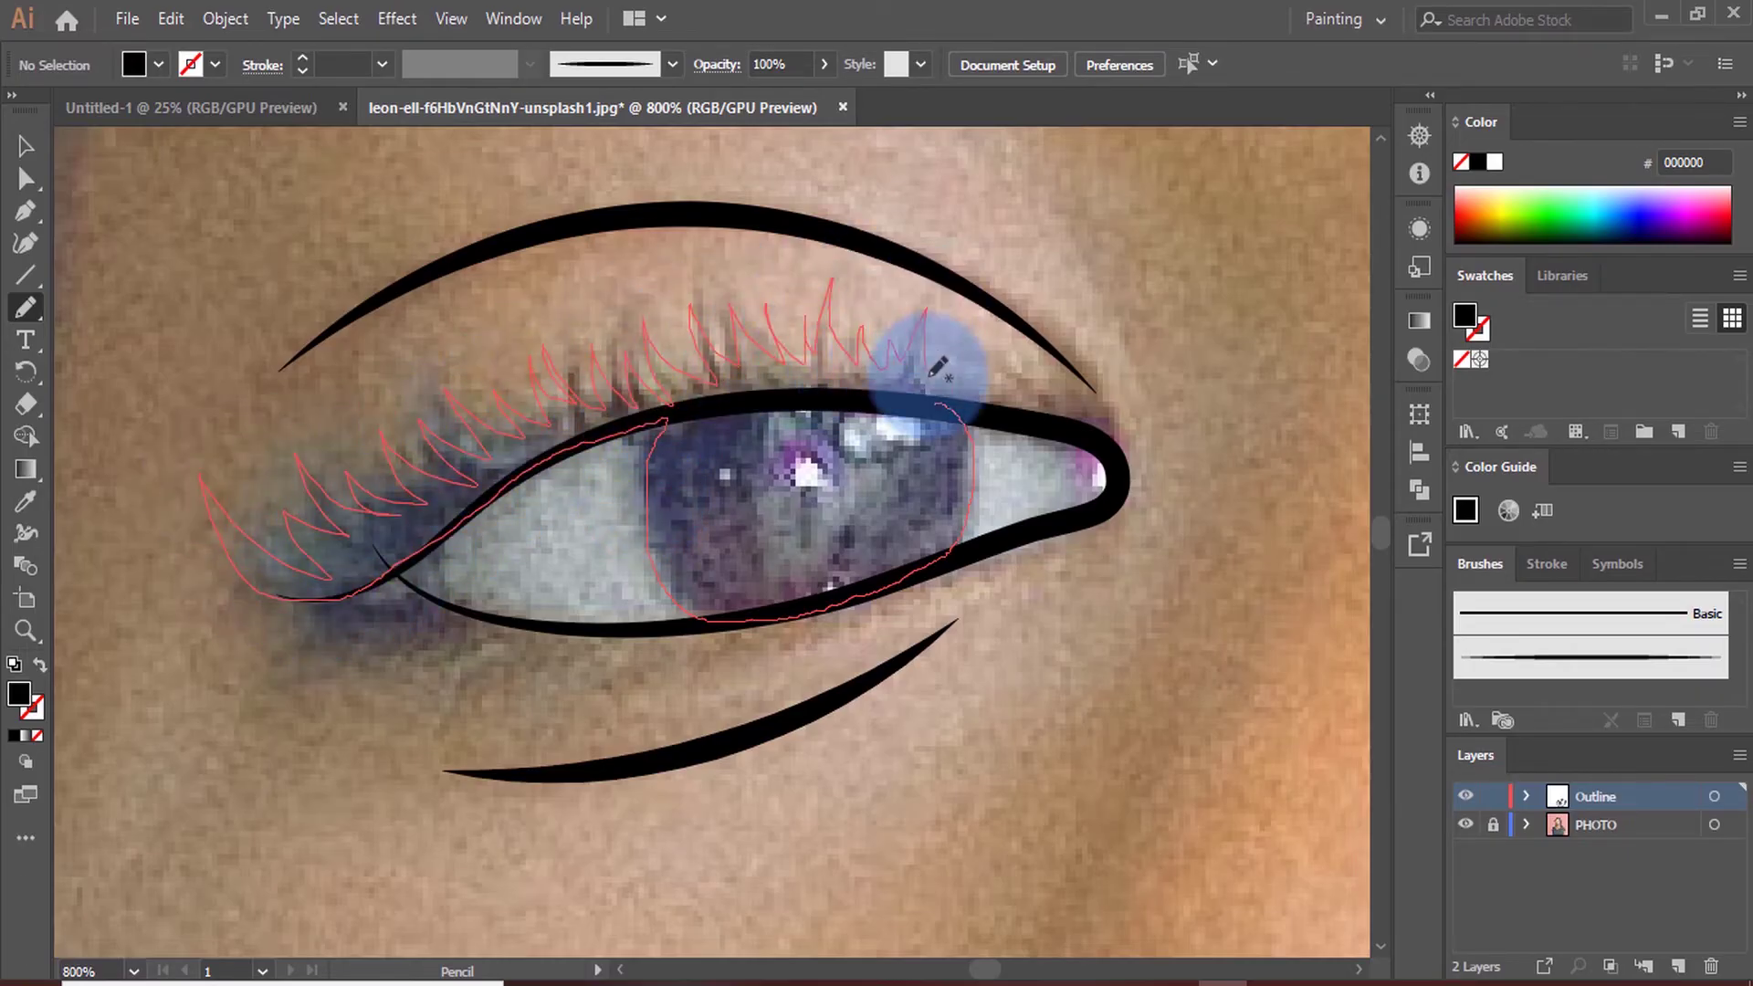
Pull the iris's upper-left anchors outward to refine its curve
key("ctrl+equal")
left_click(27, 181)
left_click_drag(593, 370, 551, 379)
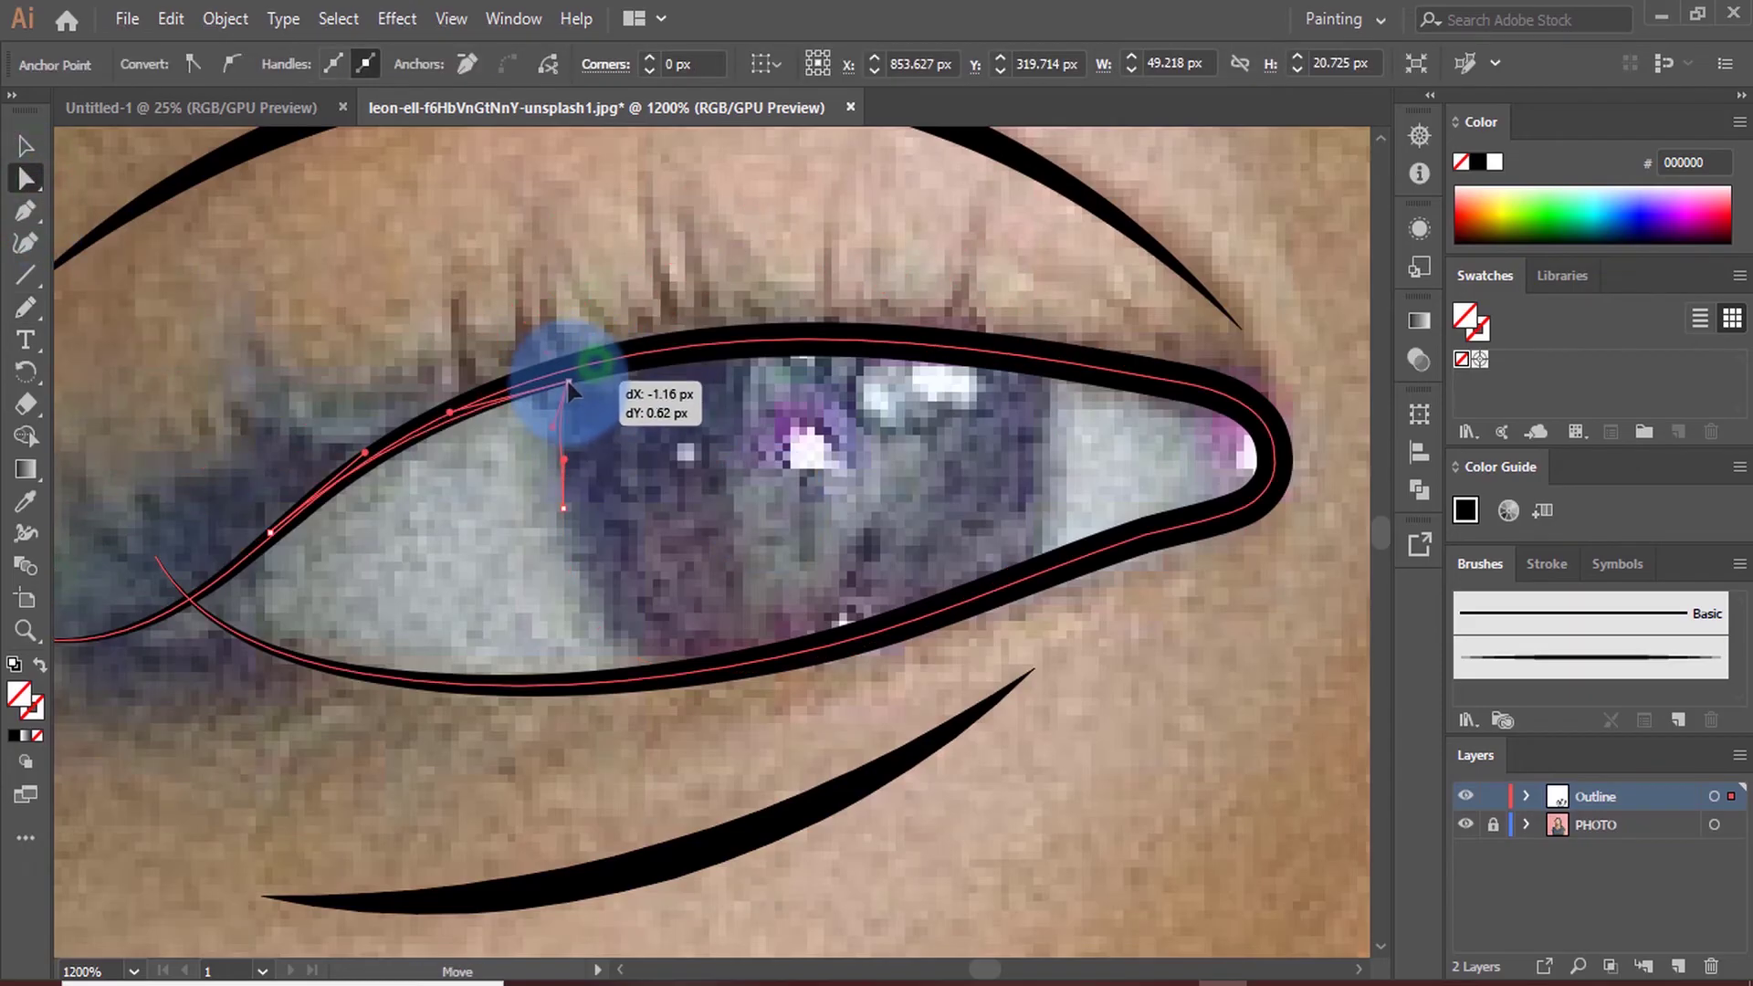
left_click_drag(562, 507, 537, 475)
scroll(610, 632, "down", 3)
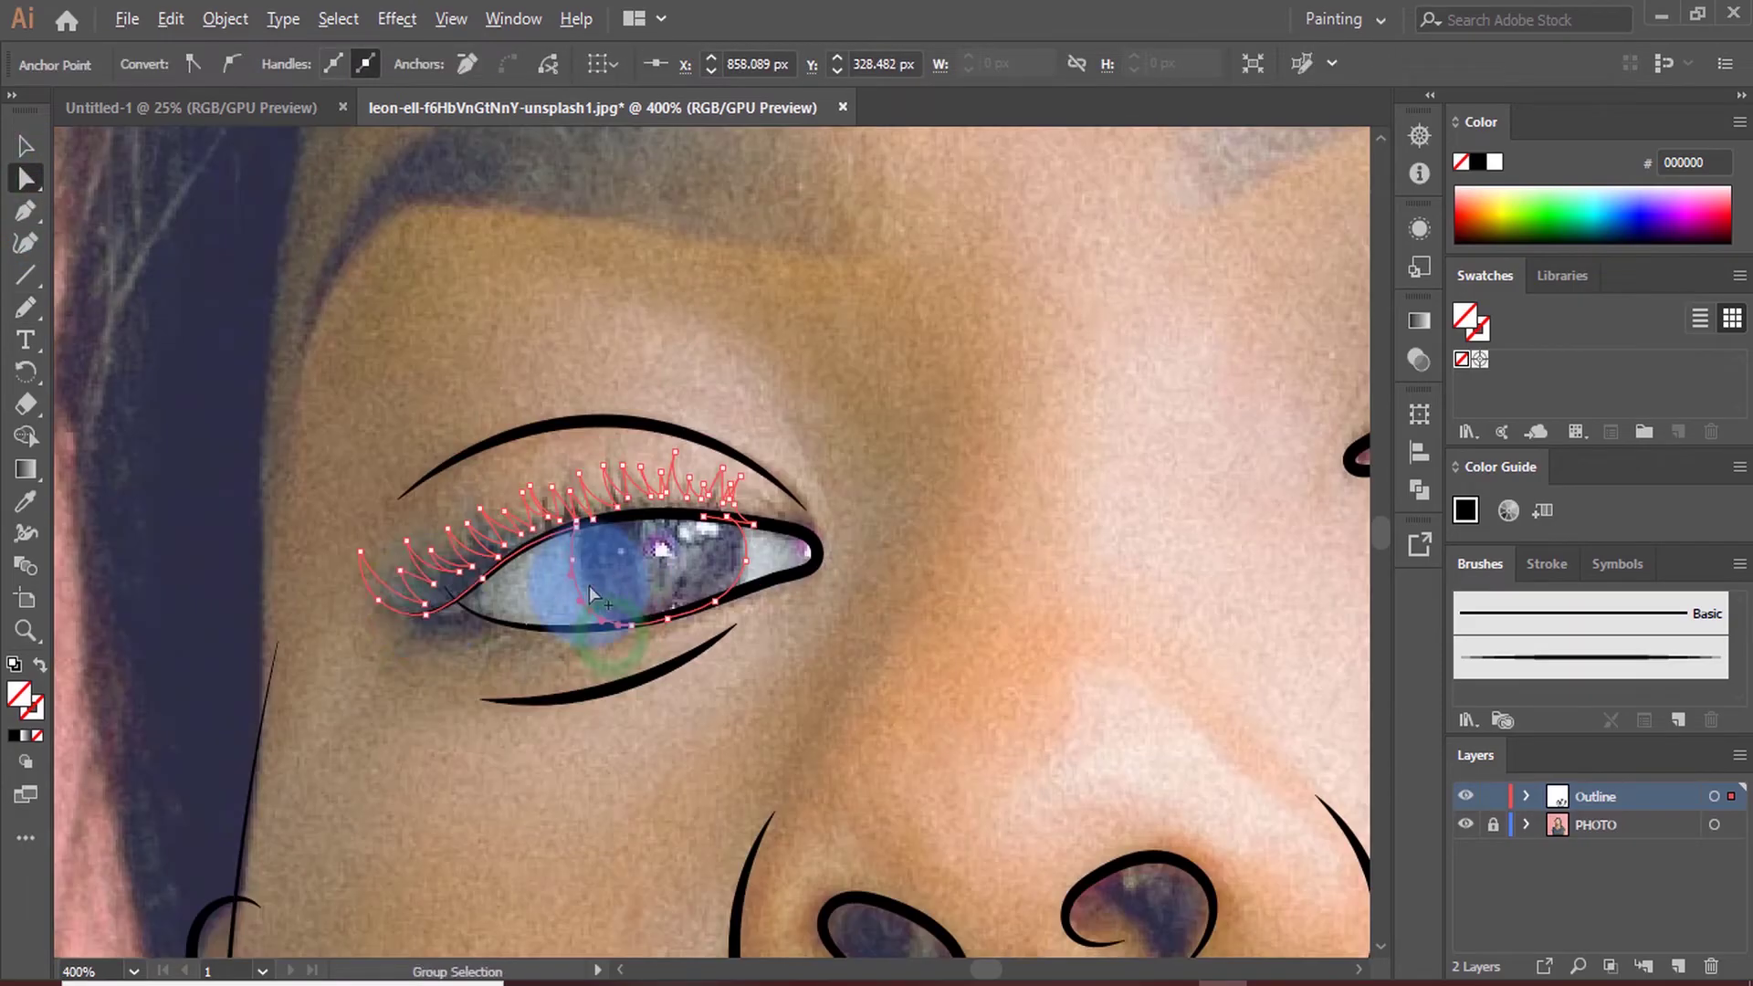
Fill the iris and lashes black, then hide the photo to view only the line art
left_click(14, 738)
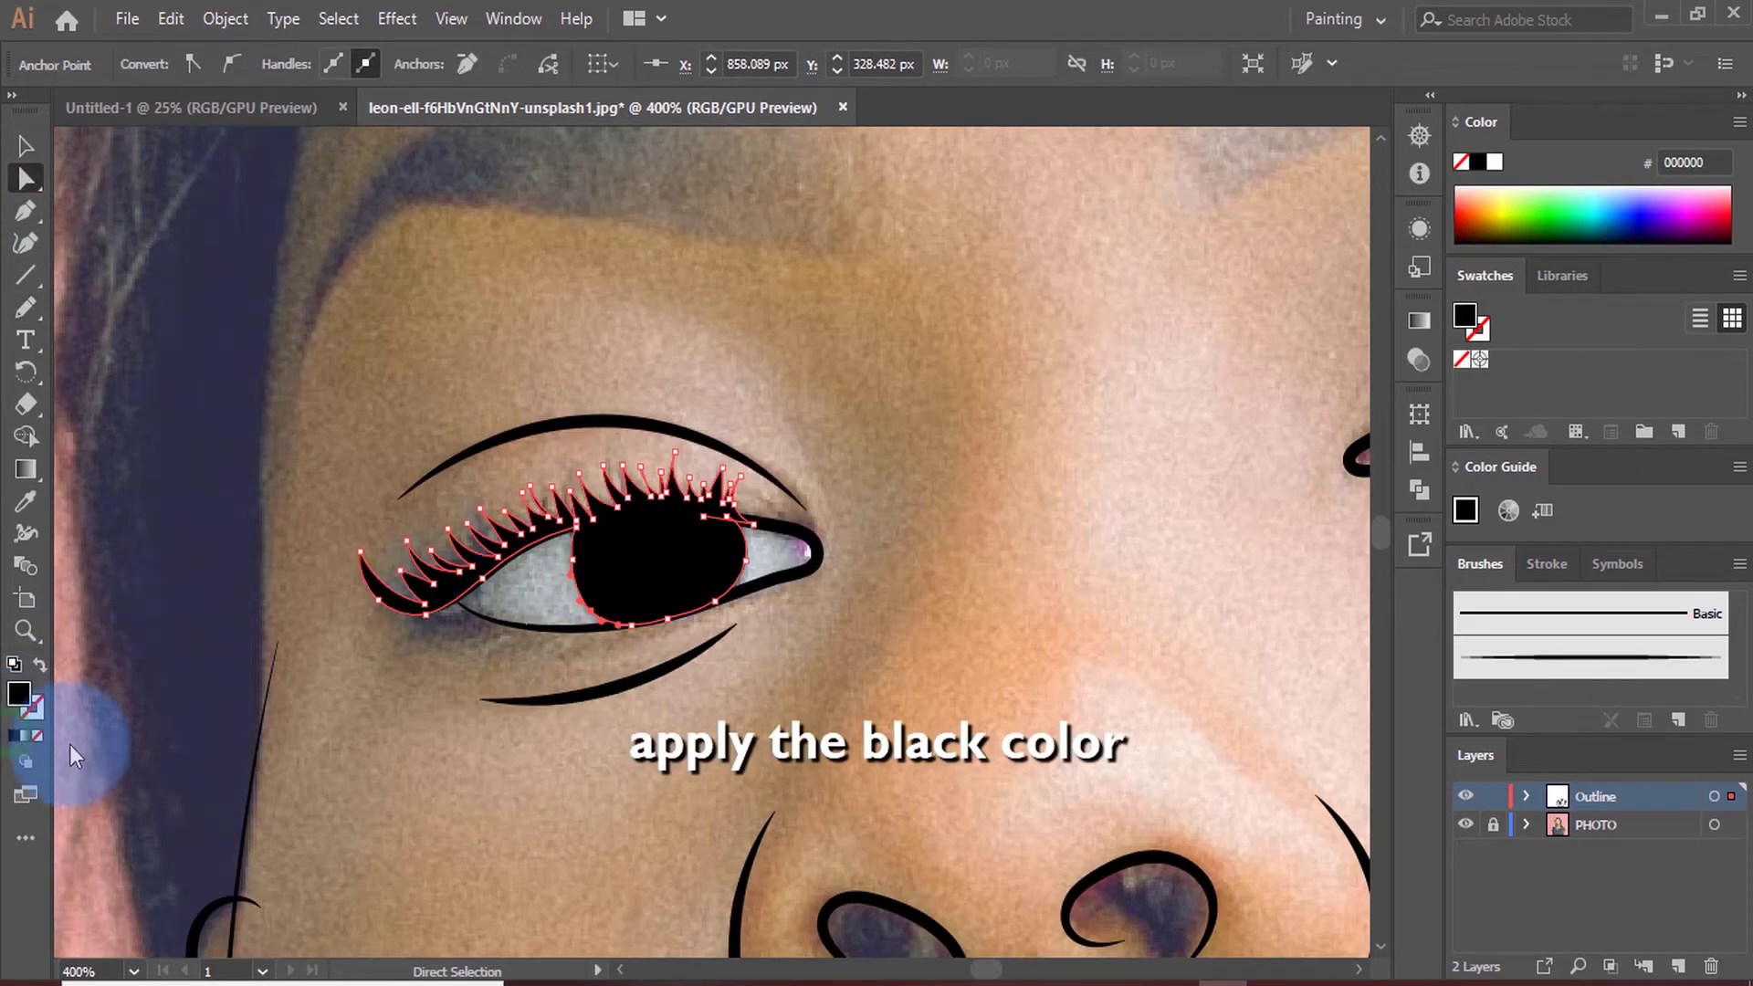
left_click(835, 701)
scroll(729, 517, "down", 3)
scroll(782, 489, "down", 2)
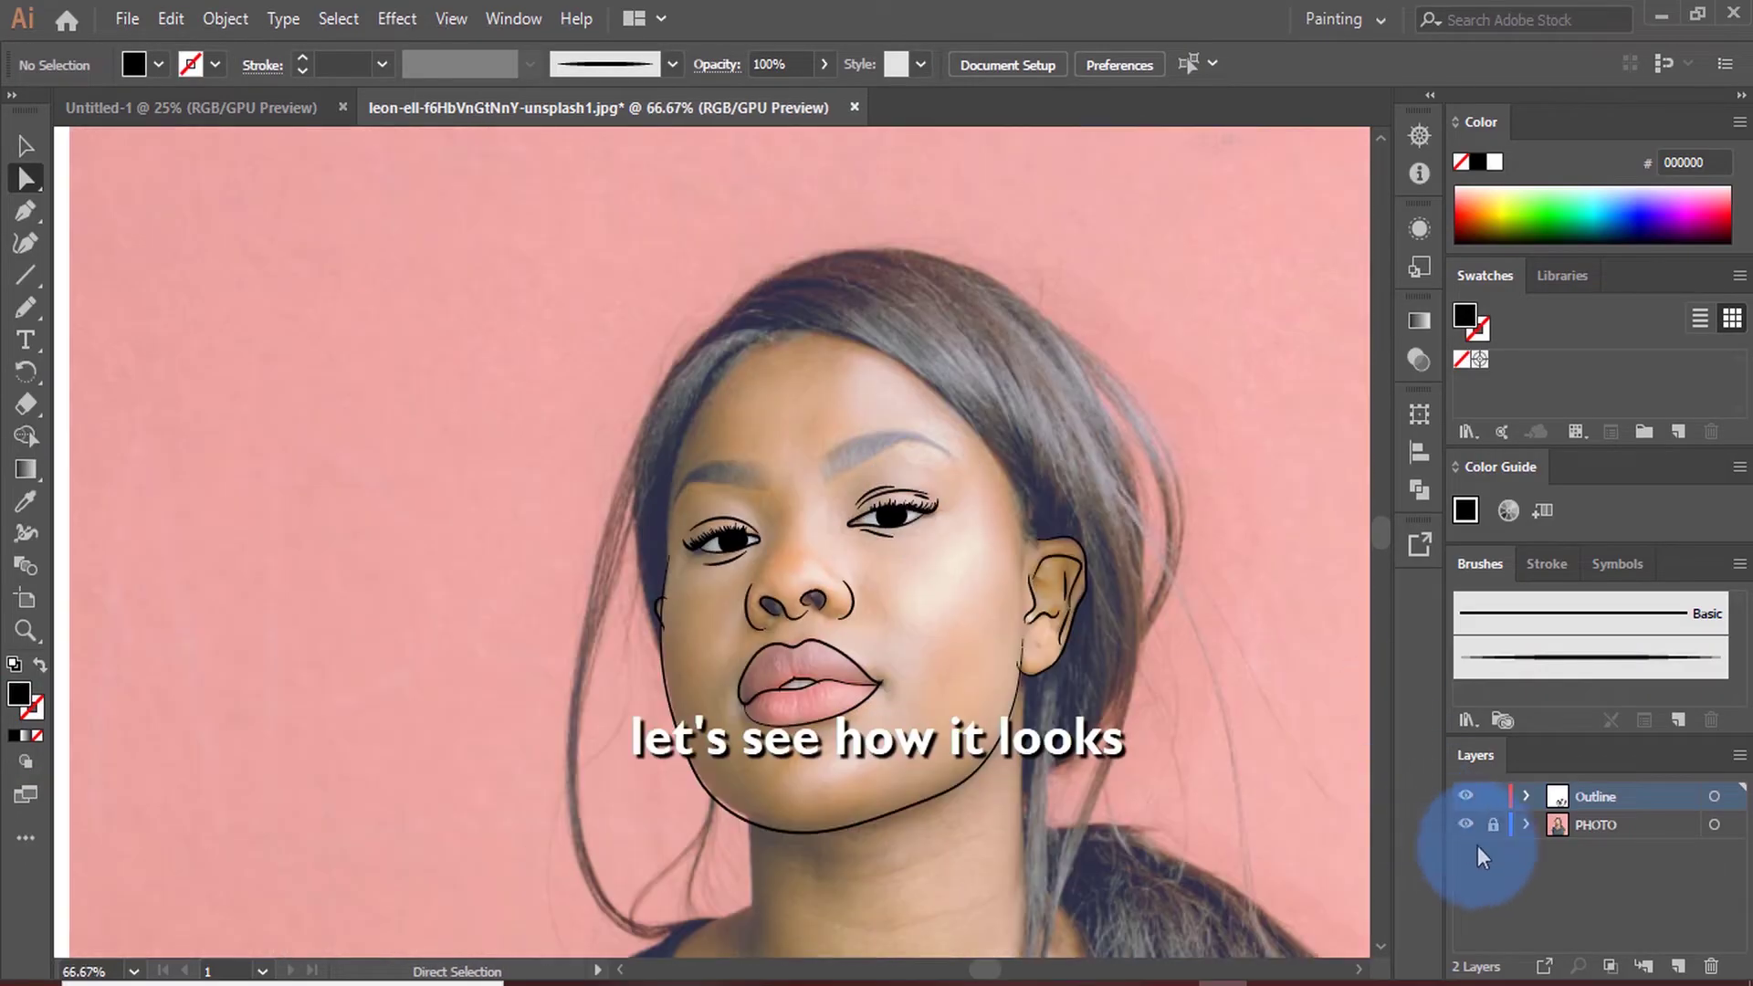
left_click(1467, 826)
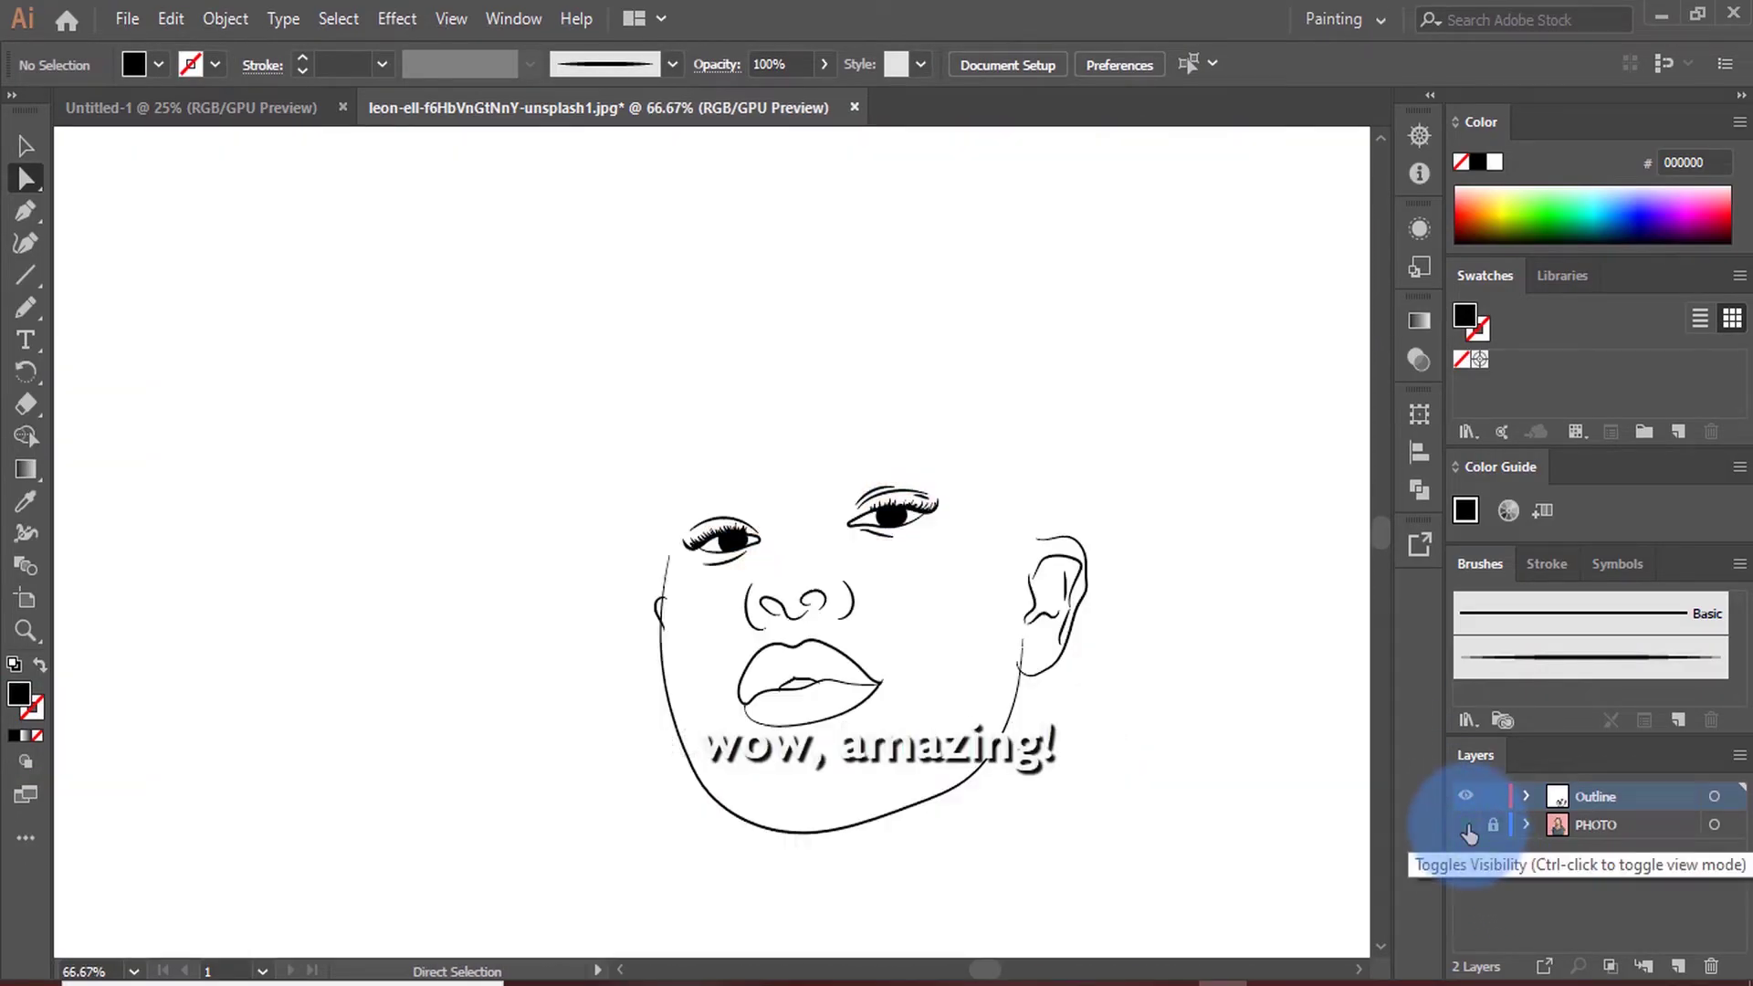
Show the photo again and deselect the eye artwork
left_click(1467, 827)
scroll(928, 443, "up", 3)
scroll(896, 500, "up", 2)
key("n")
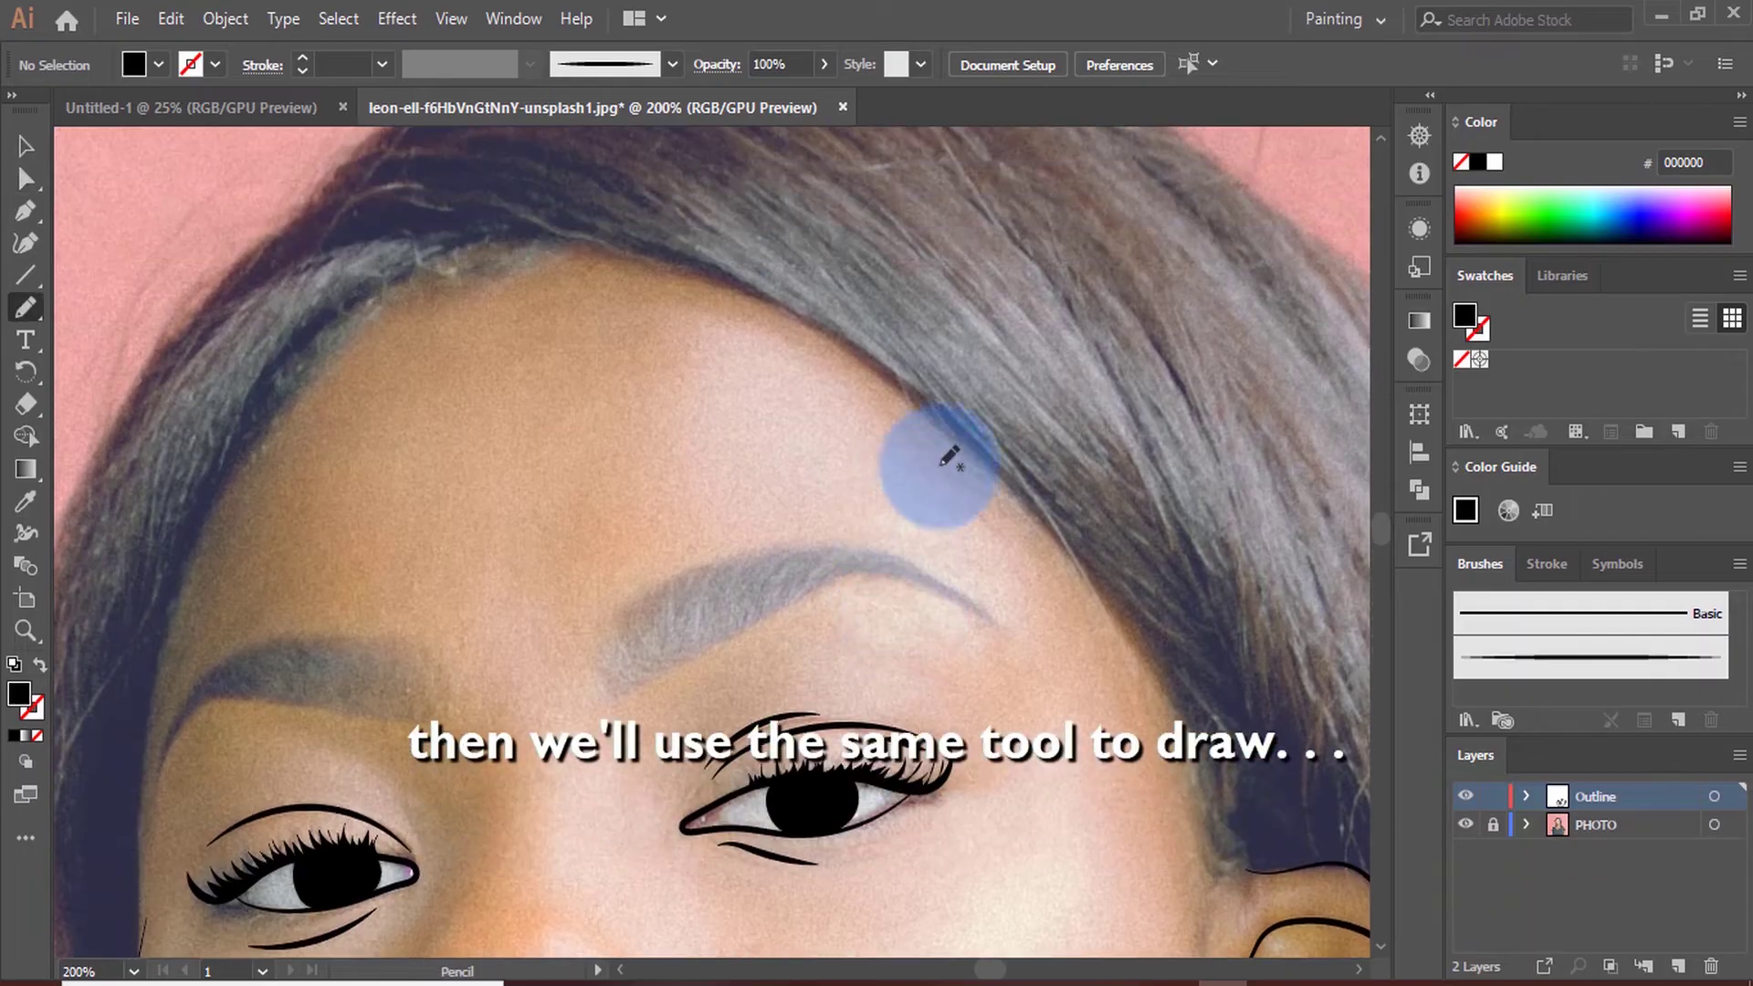
scroll(913, 461, "down", 3)
scroll(834, 429, "up", 3)
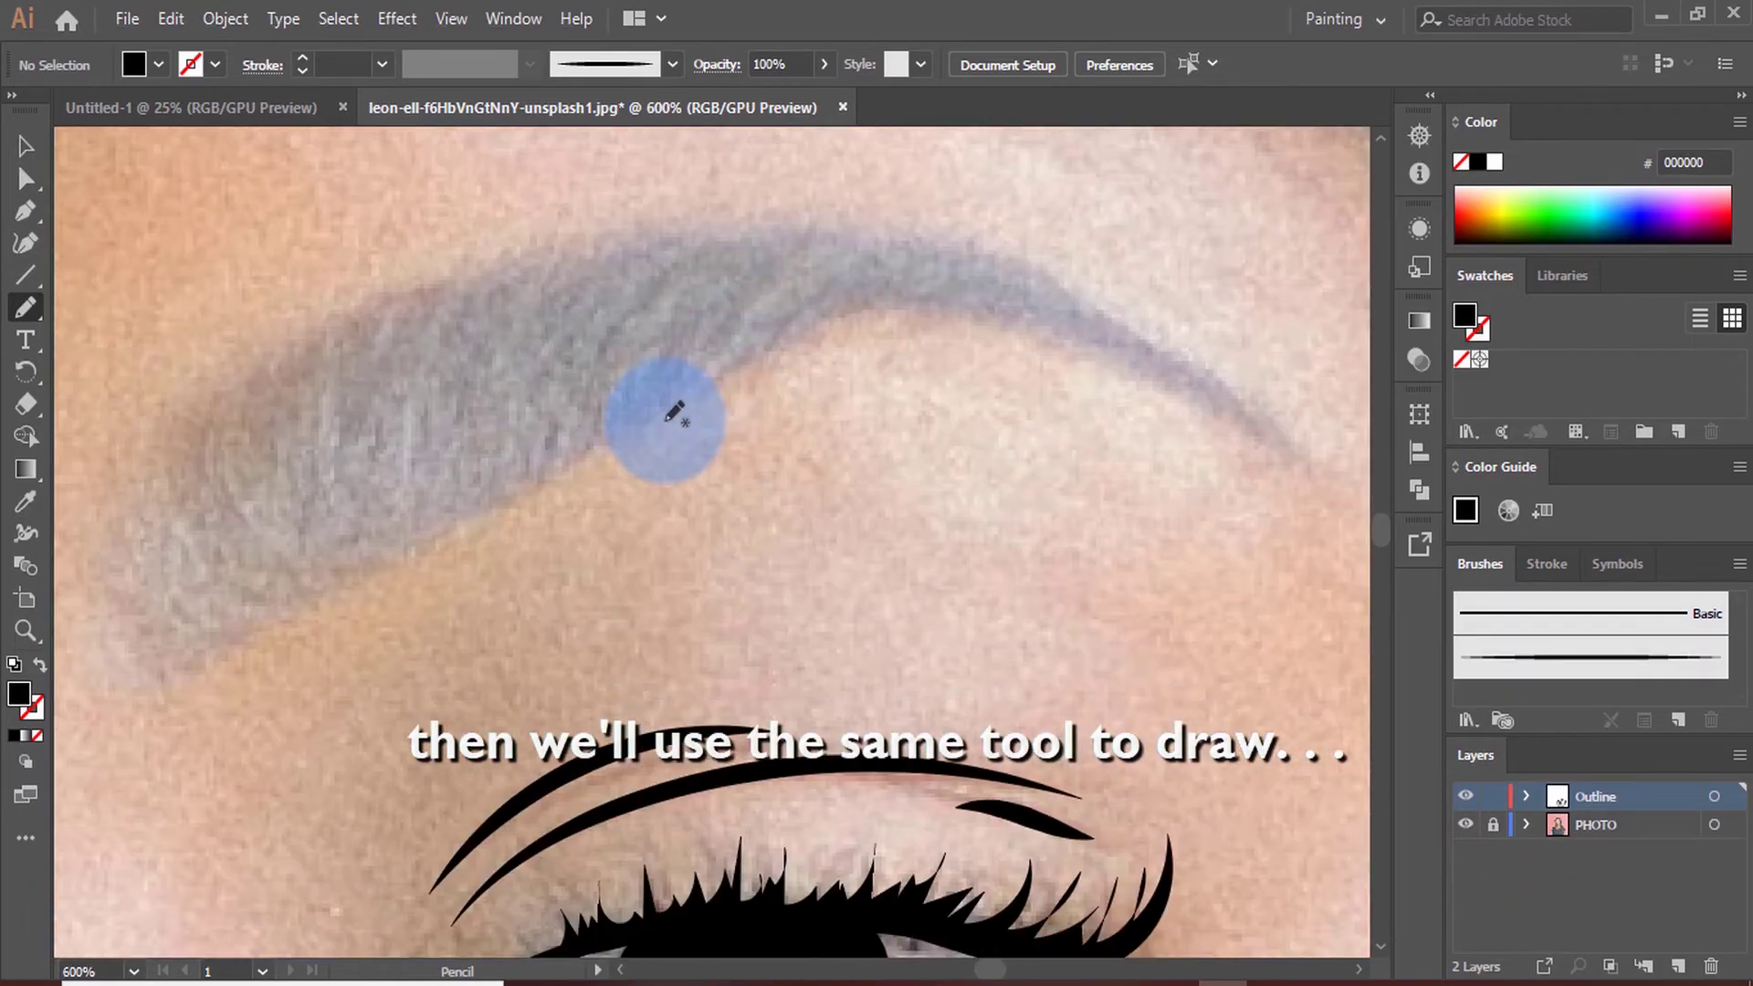
scroll(672, 402, "down", 3)
key("v")
scroll(754, 655, "down", 2)
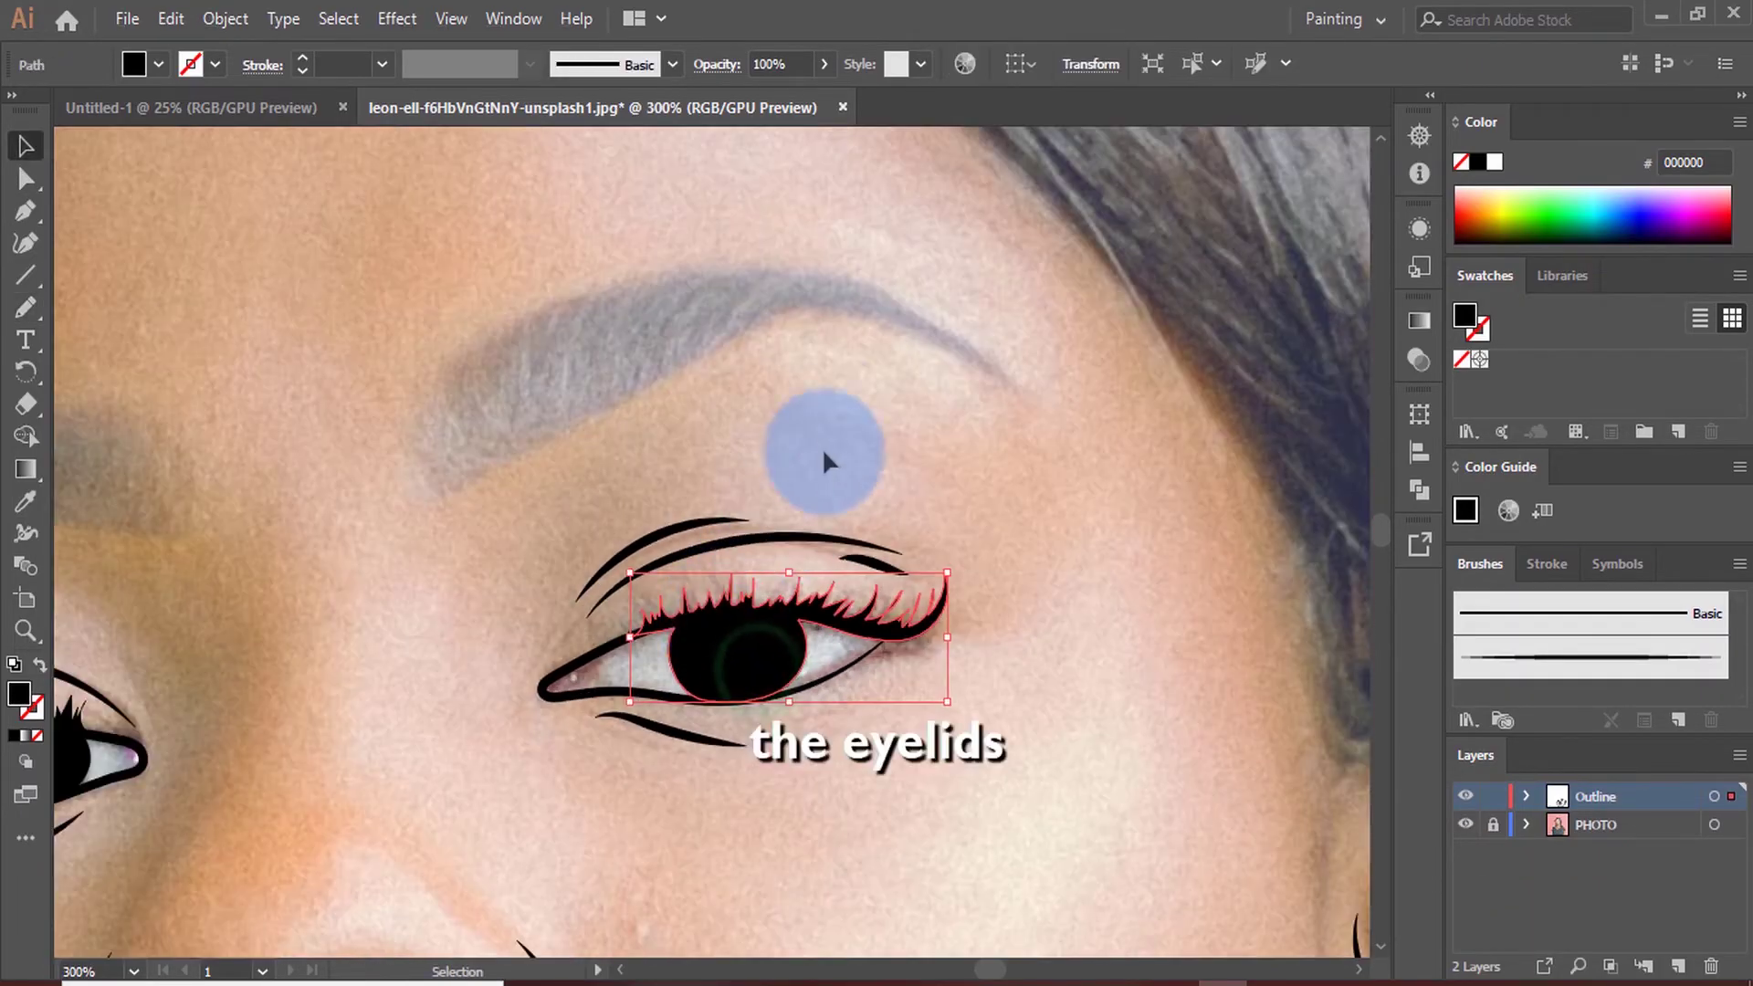
left_click(810, 391)
scroll(798, 387, "up", 2)
Trace the eyebrow's top and bottom edges with the Pencil into a closed black shape
key("n")
scroll(1076, 527, "up", 2)
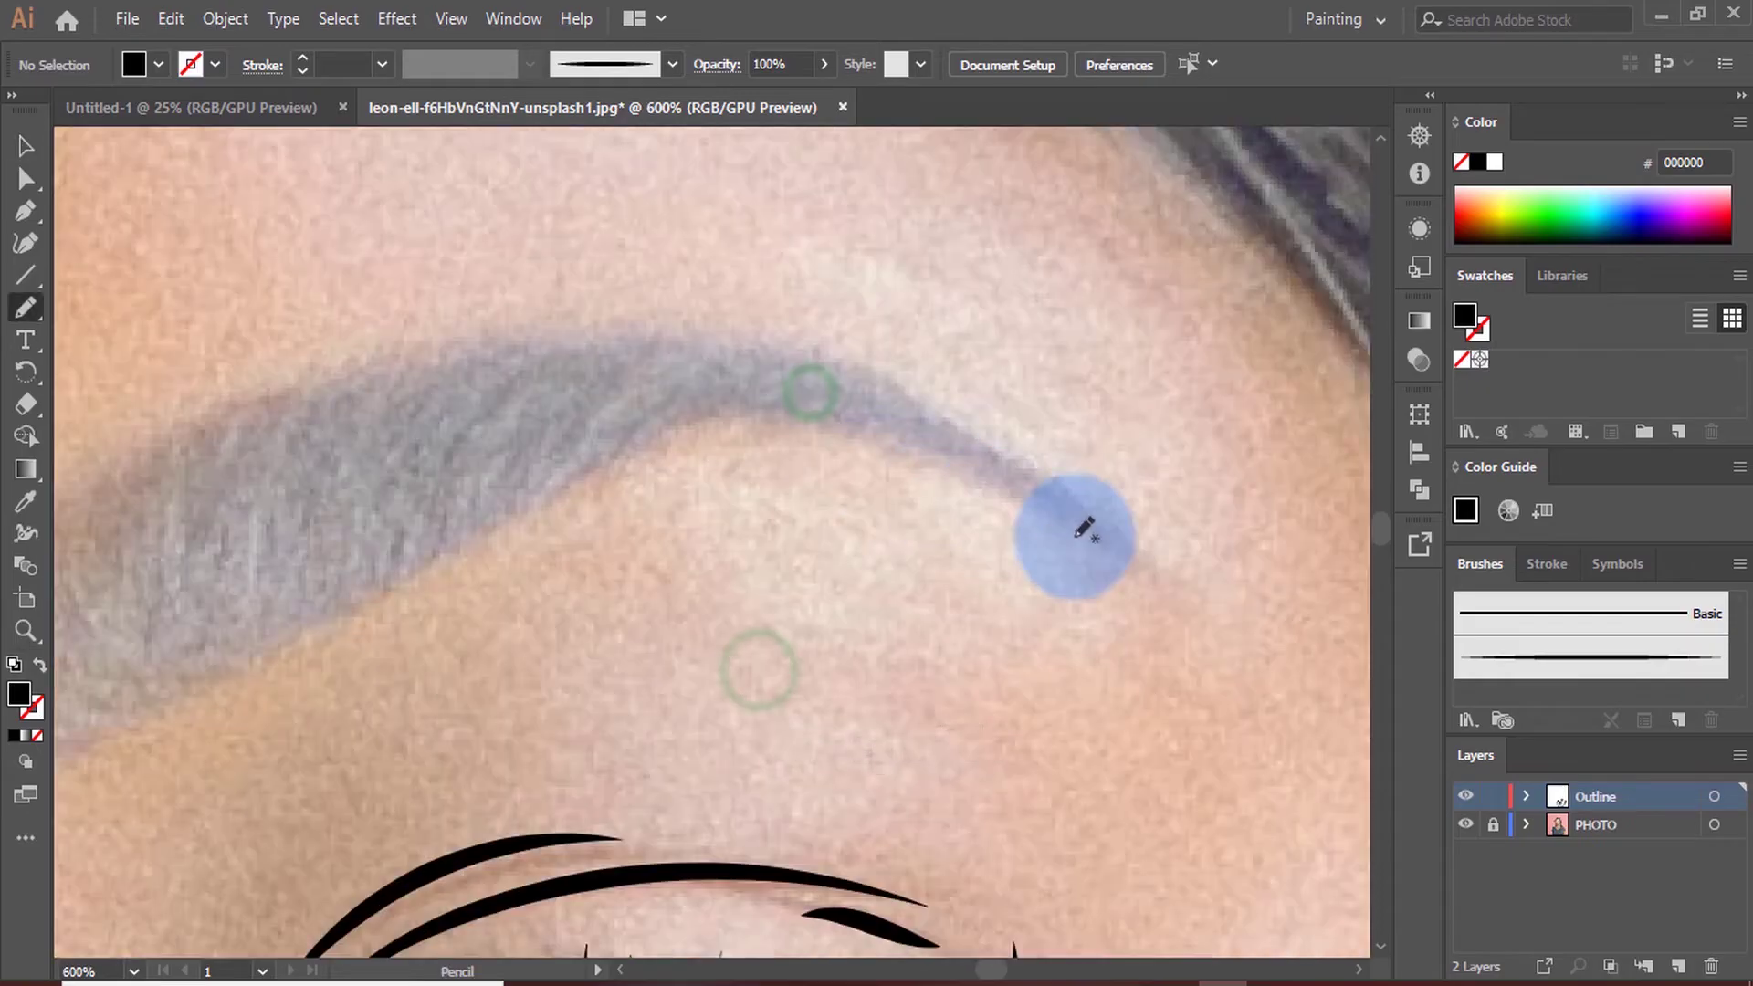
scroll(1049, 517, "down", 2)
scroll(1149, 482, "up", 1)
mouse_move(1071, 437)
left_mouse_down()
mouse_move(880, 381)
mouse_move(606, 419)
mouse_move(426, 618)
left_mouse_up()
mouse_move(510, 659)
left_mouse_down()
mouse_move(814, 501)
mouse_move(1045, 469)
mouse_move(1214, 546)
left_mouse_up()
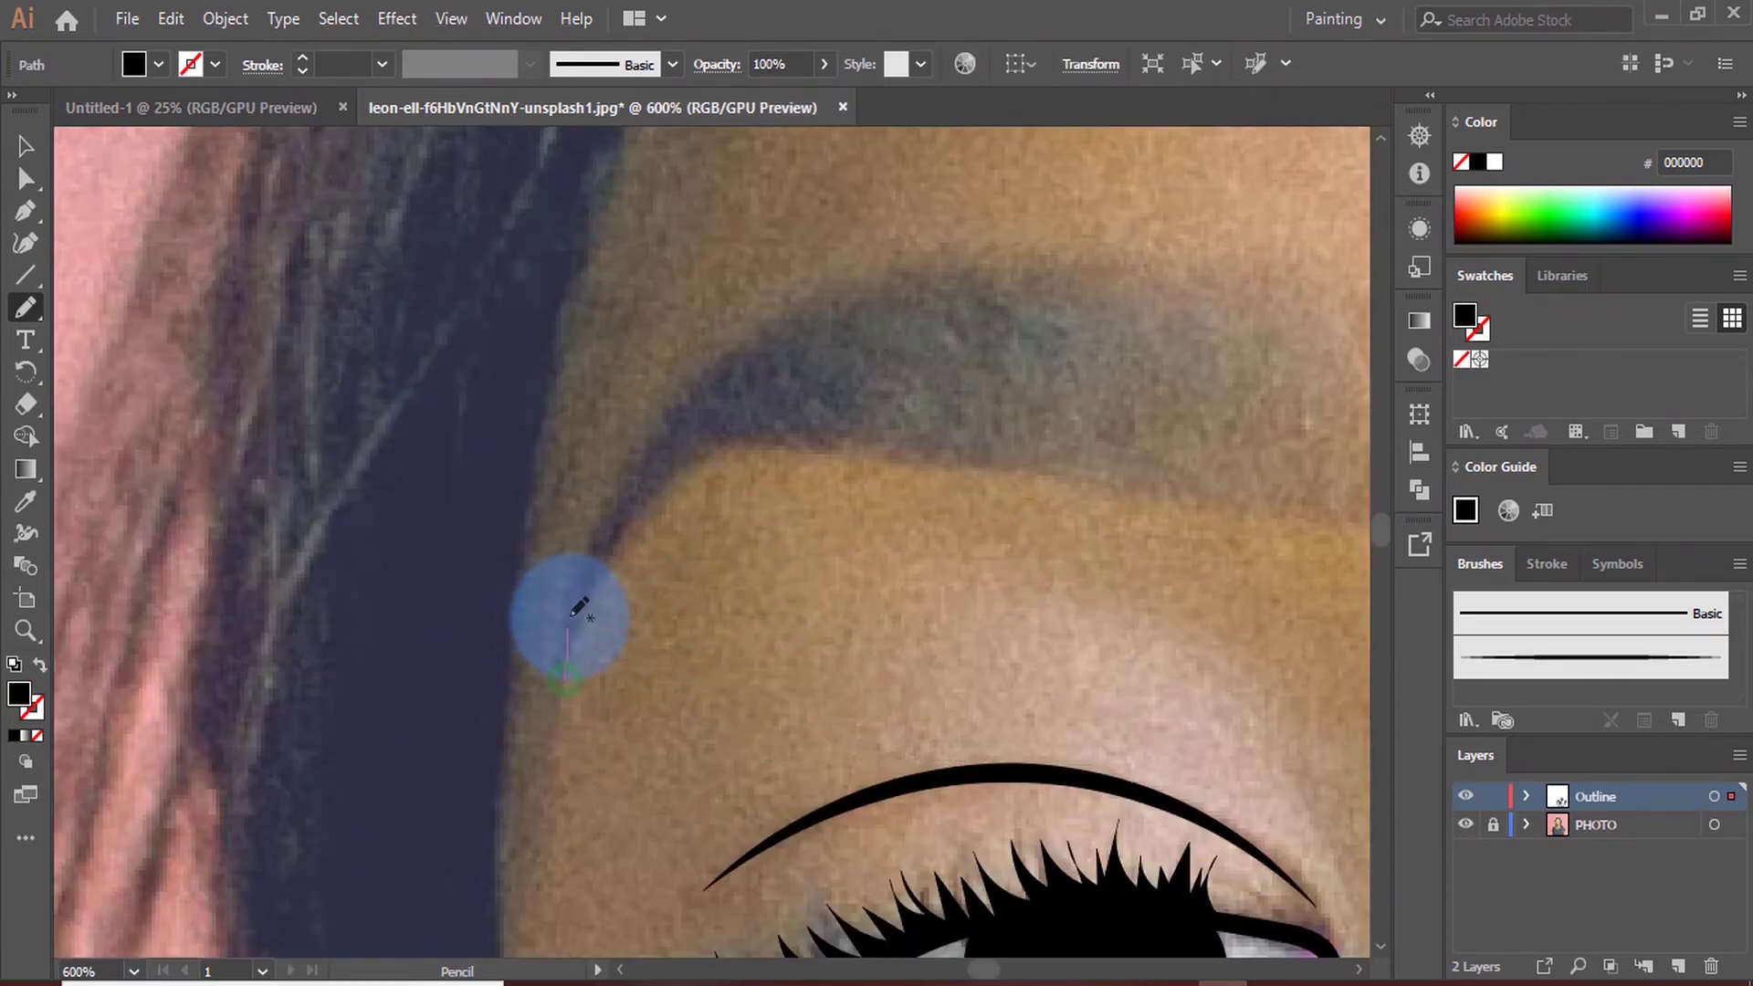
mouse_move(1187, 479)
left_mouse_down()
mouse_move(878, 244)
mouse_move(555, 266)
mouse_move(378, 412)
mouse_move(304, 661)
left_mouse_up()
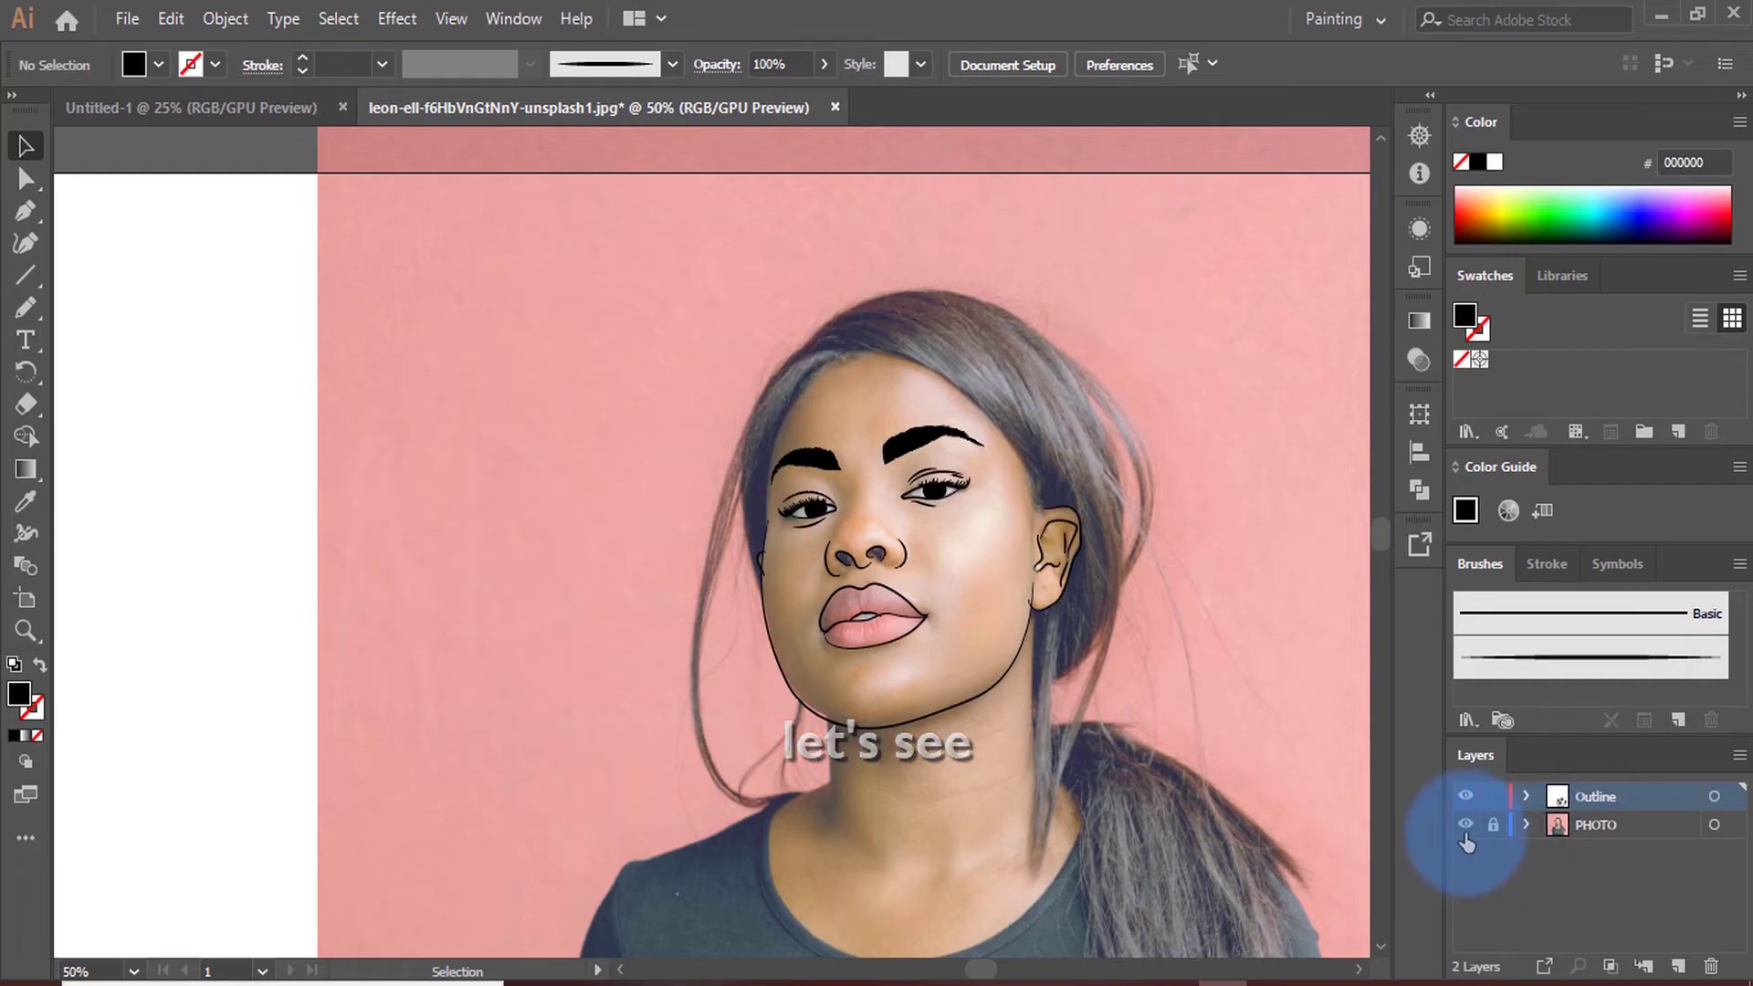
Trace the right nostril's dark area with the Pencil and fill it solid black
left_click(1466, 826)
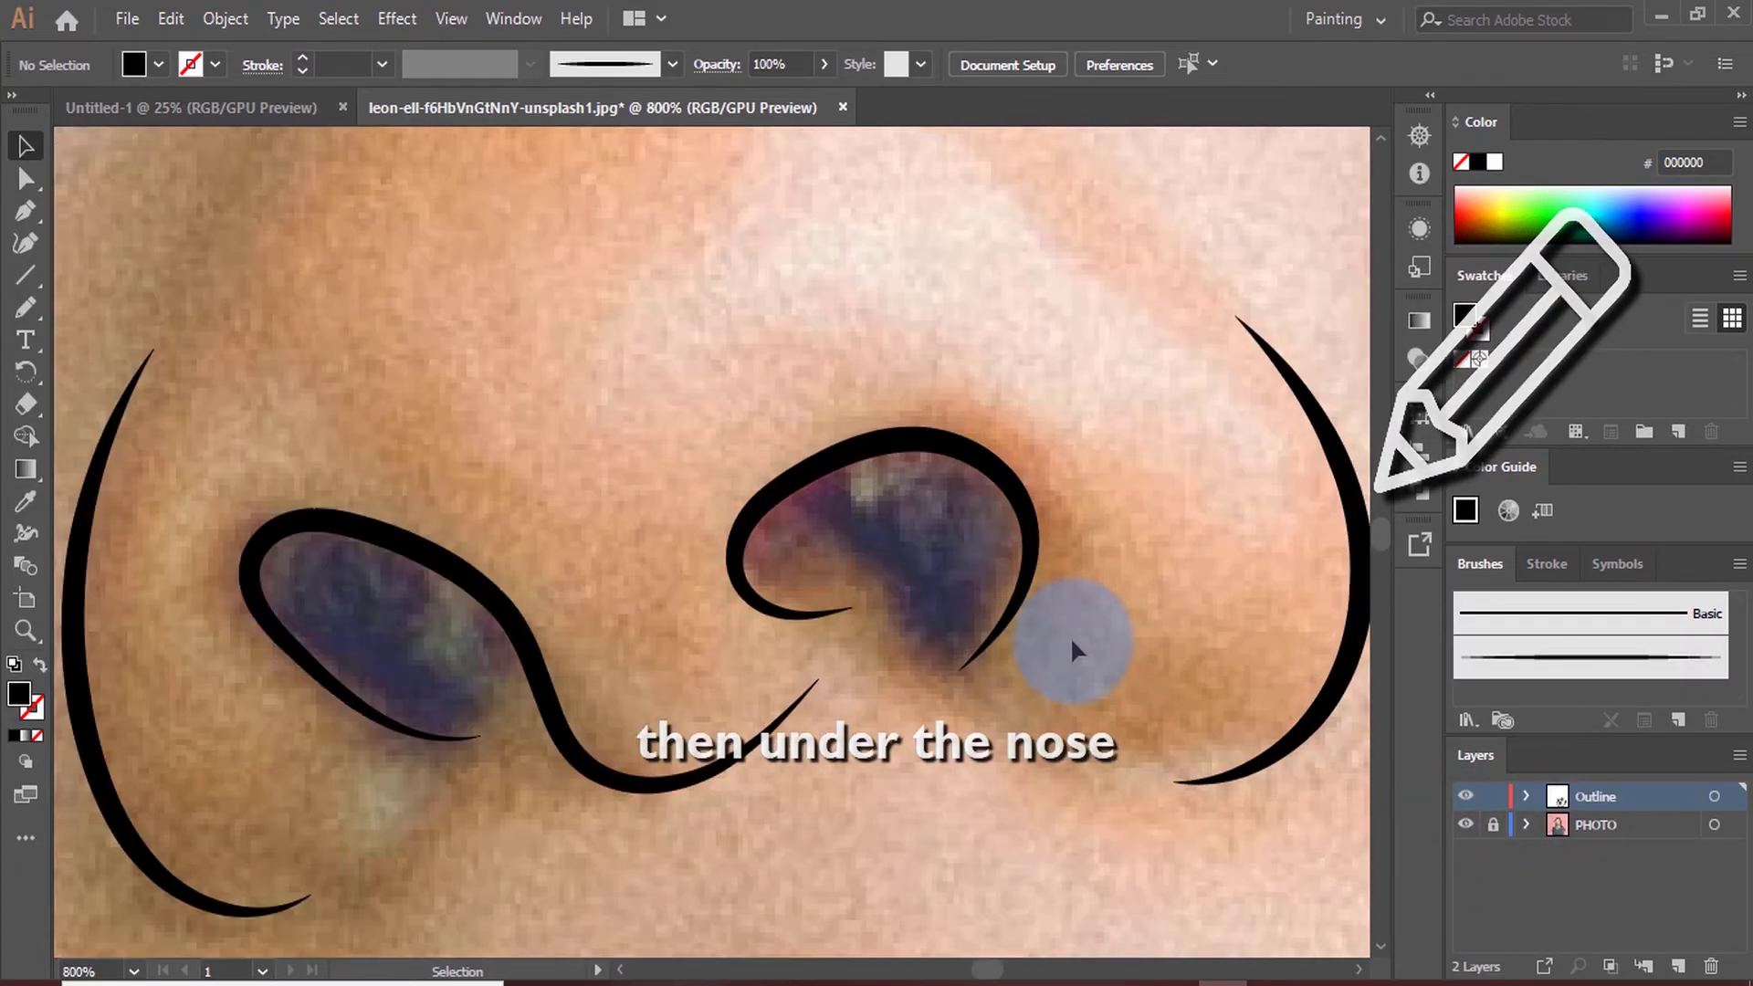
key("n")
scroll(1017, 442, "up", 2)
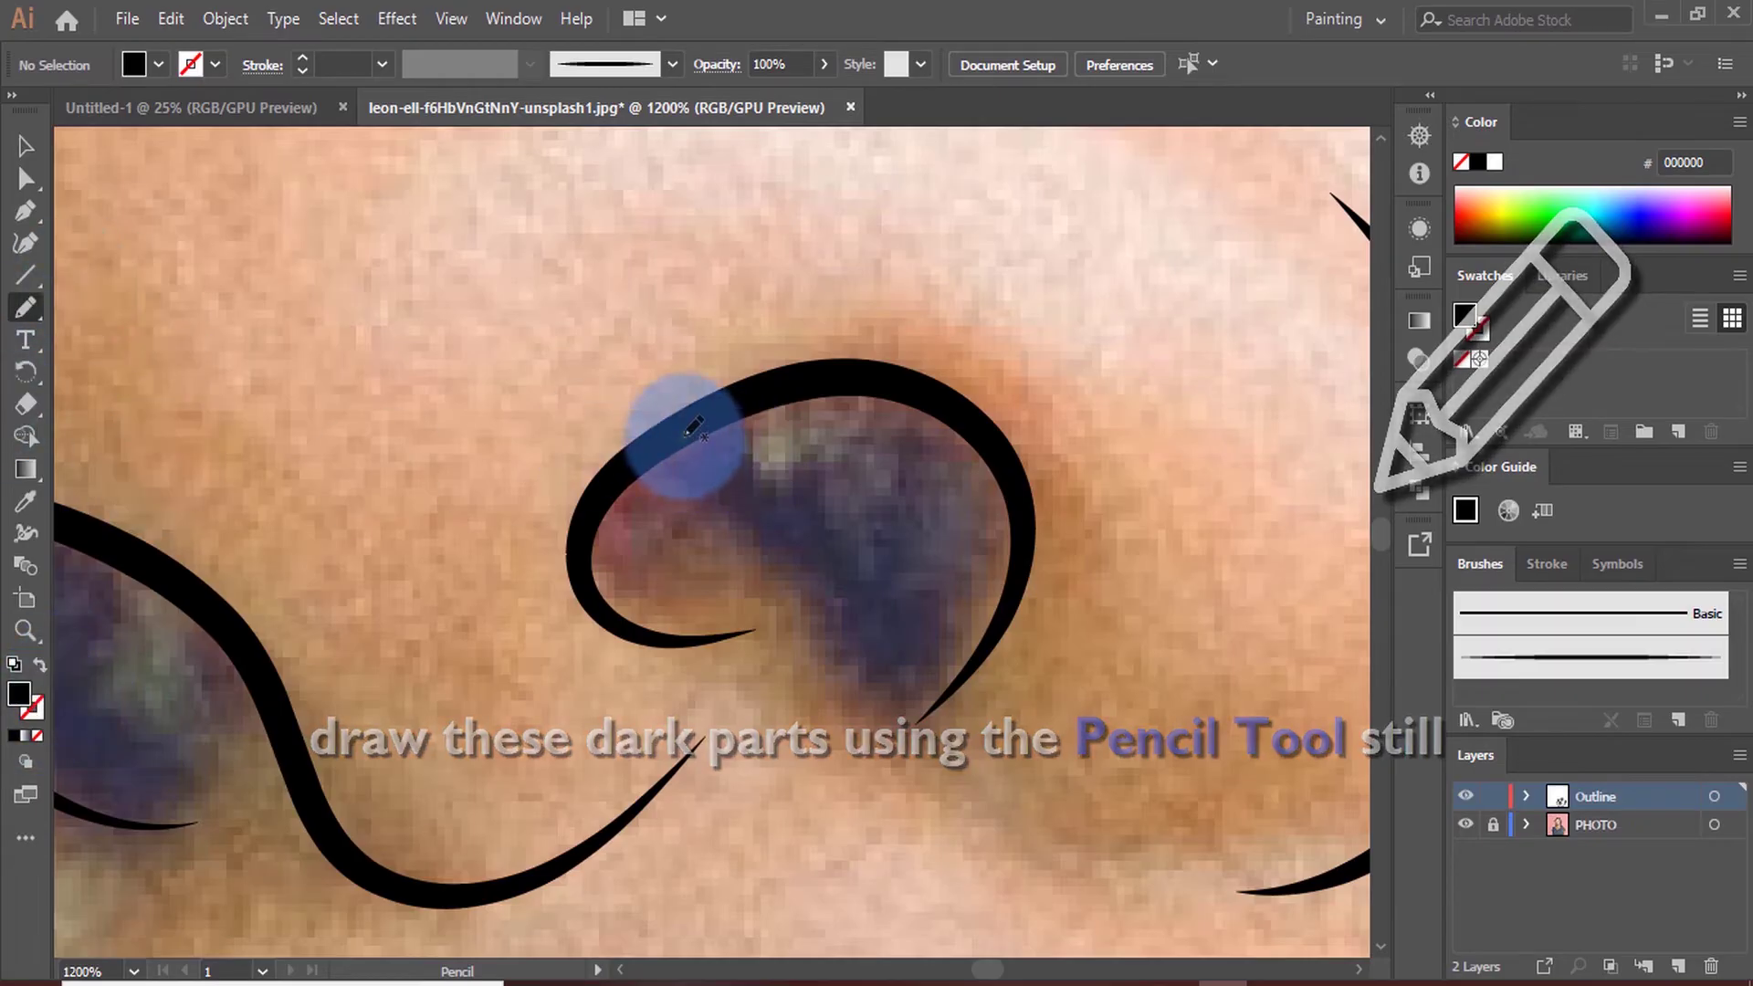
mouse_move(694, 427)
left_mouse_down()
mouse_move(606, 493)
mouse_move(688, 477)
mouse_move(888, 610)
mouse_move(1015, 509)
mouse_move(803, 392)
mouse_move(650, 436)
left_mouse_up()
scroll(657, 456, "up", 3)
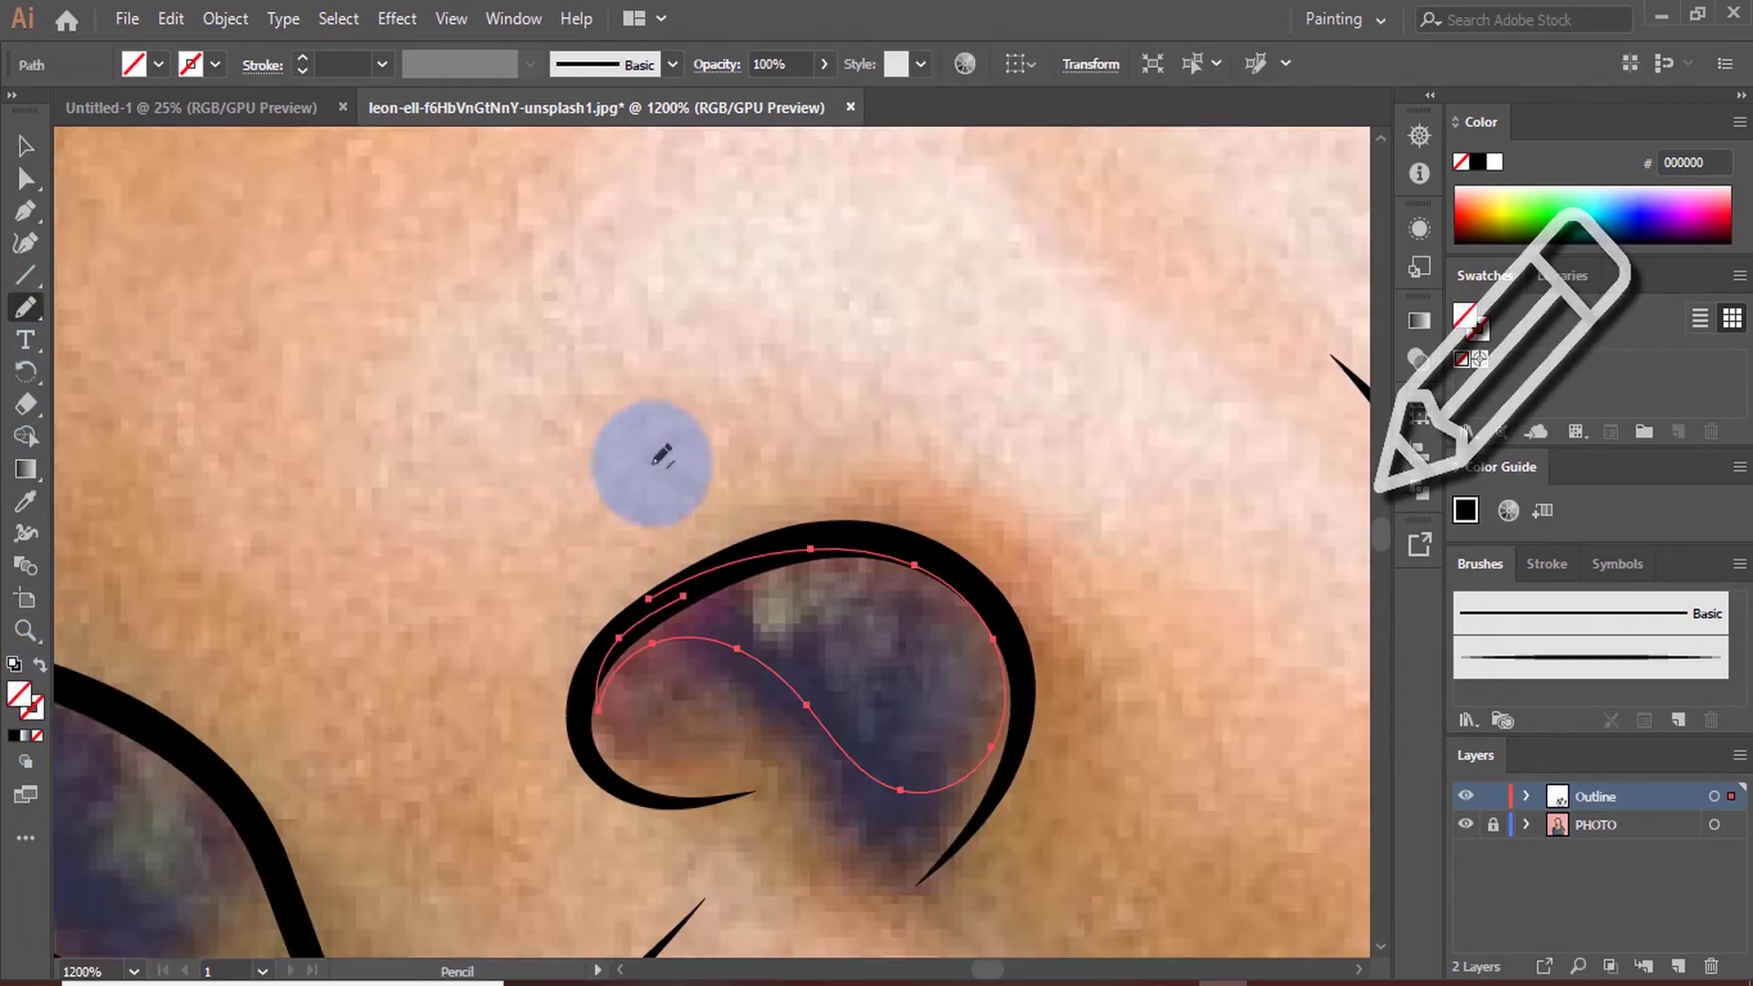
left_click(14, 737)
Trace and close the left nostril shape, filled solid black
scroll(690, 548, "down", 3)
scroll(639, 511, "up", 3)
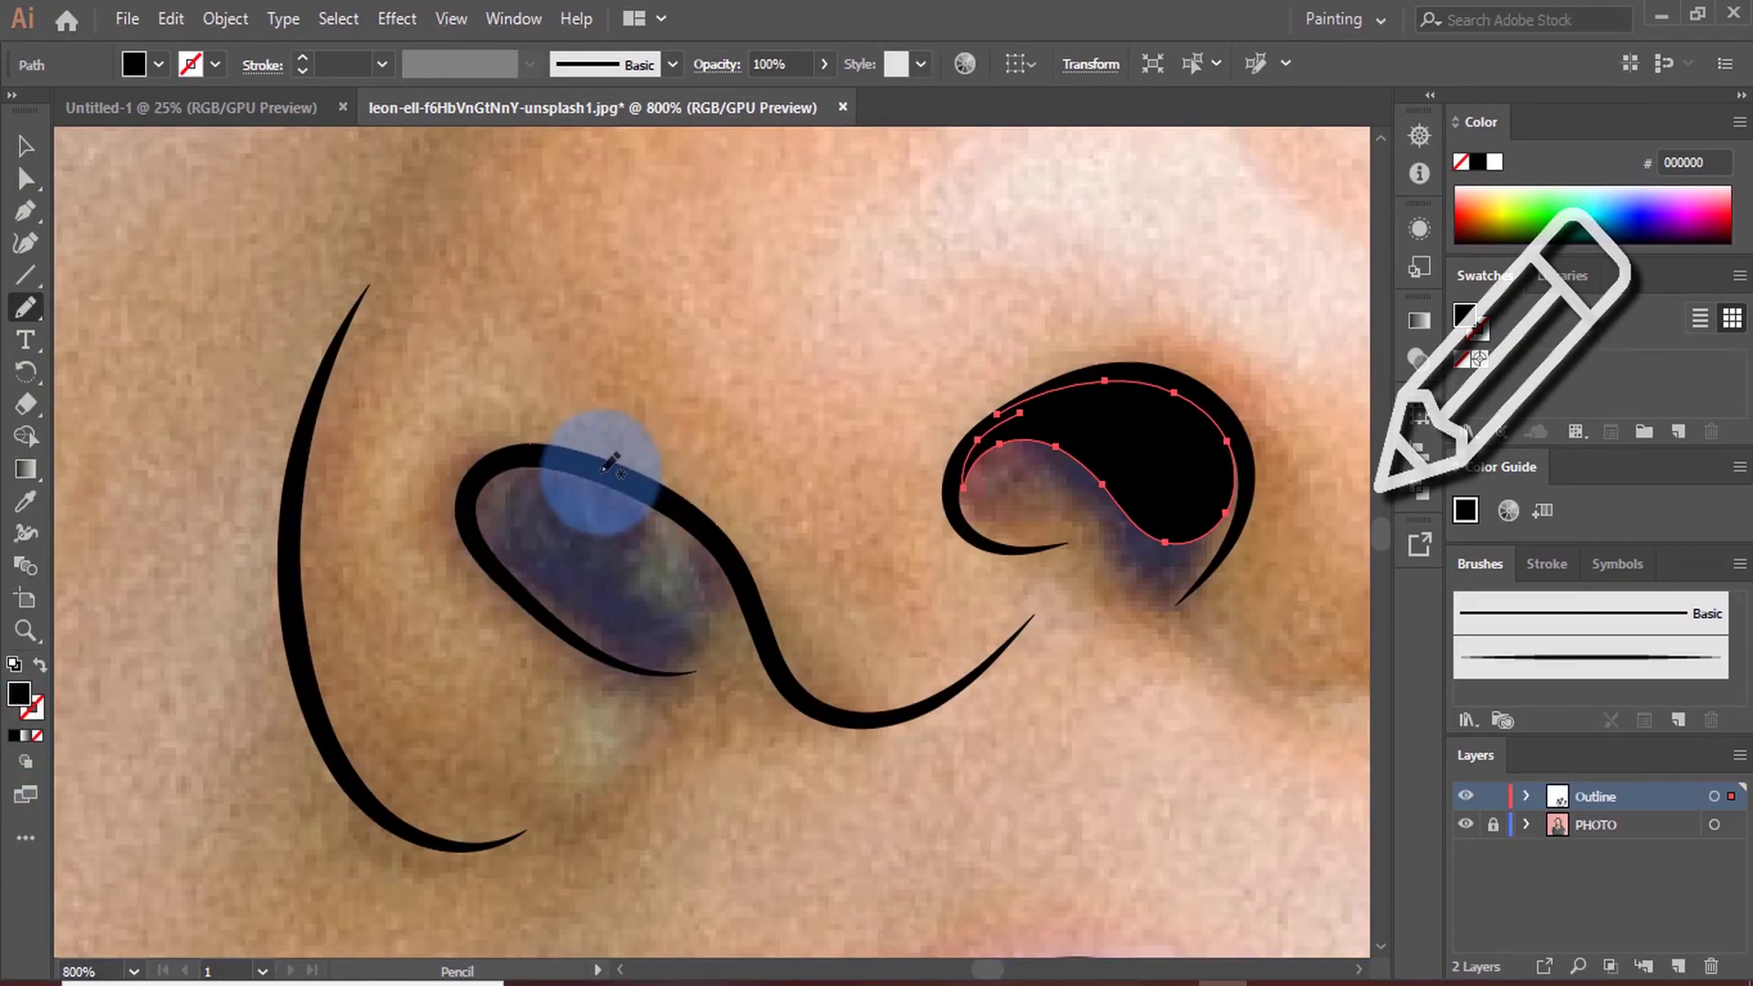
mouse_move(604, 469)
left_mouse_down()
mouse_move(539, 442)
mouse_move(470, 547)
mouse_move(595, 625)
mouse_move(698, 619)
mouse_move(703, 516)
left_mouse_up()
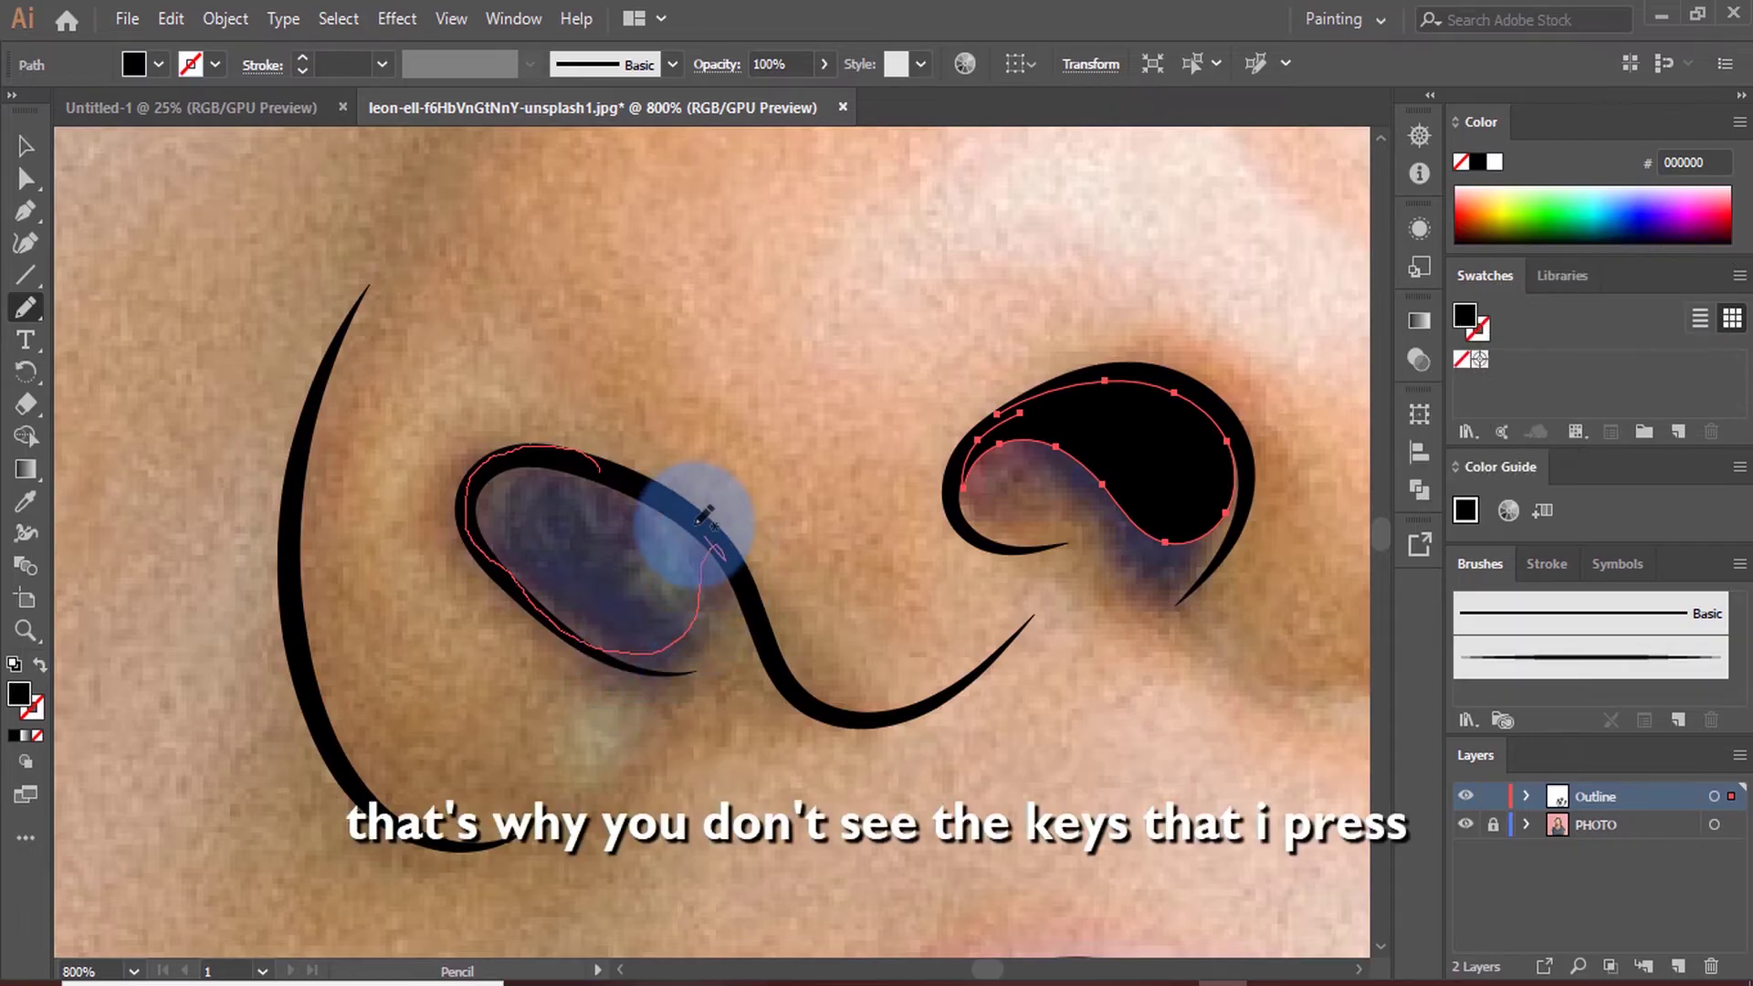
left_click_drag(605, 463, 598, 466)
scroll(611, 484, "up", 3)
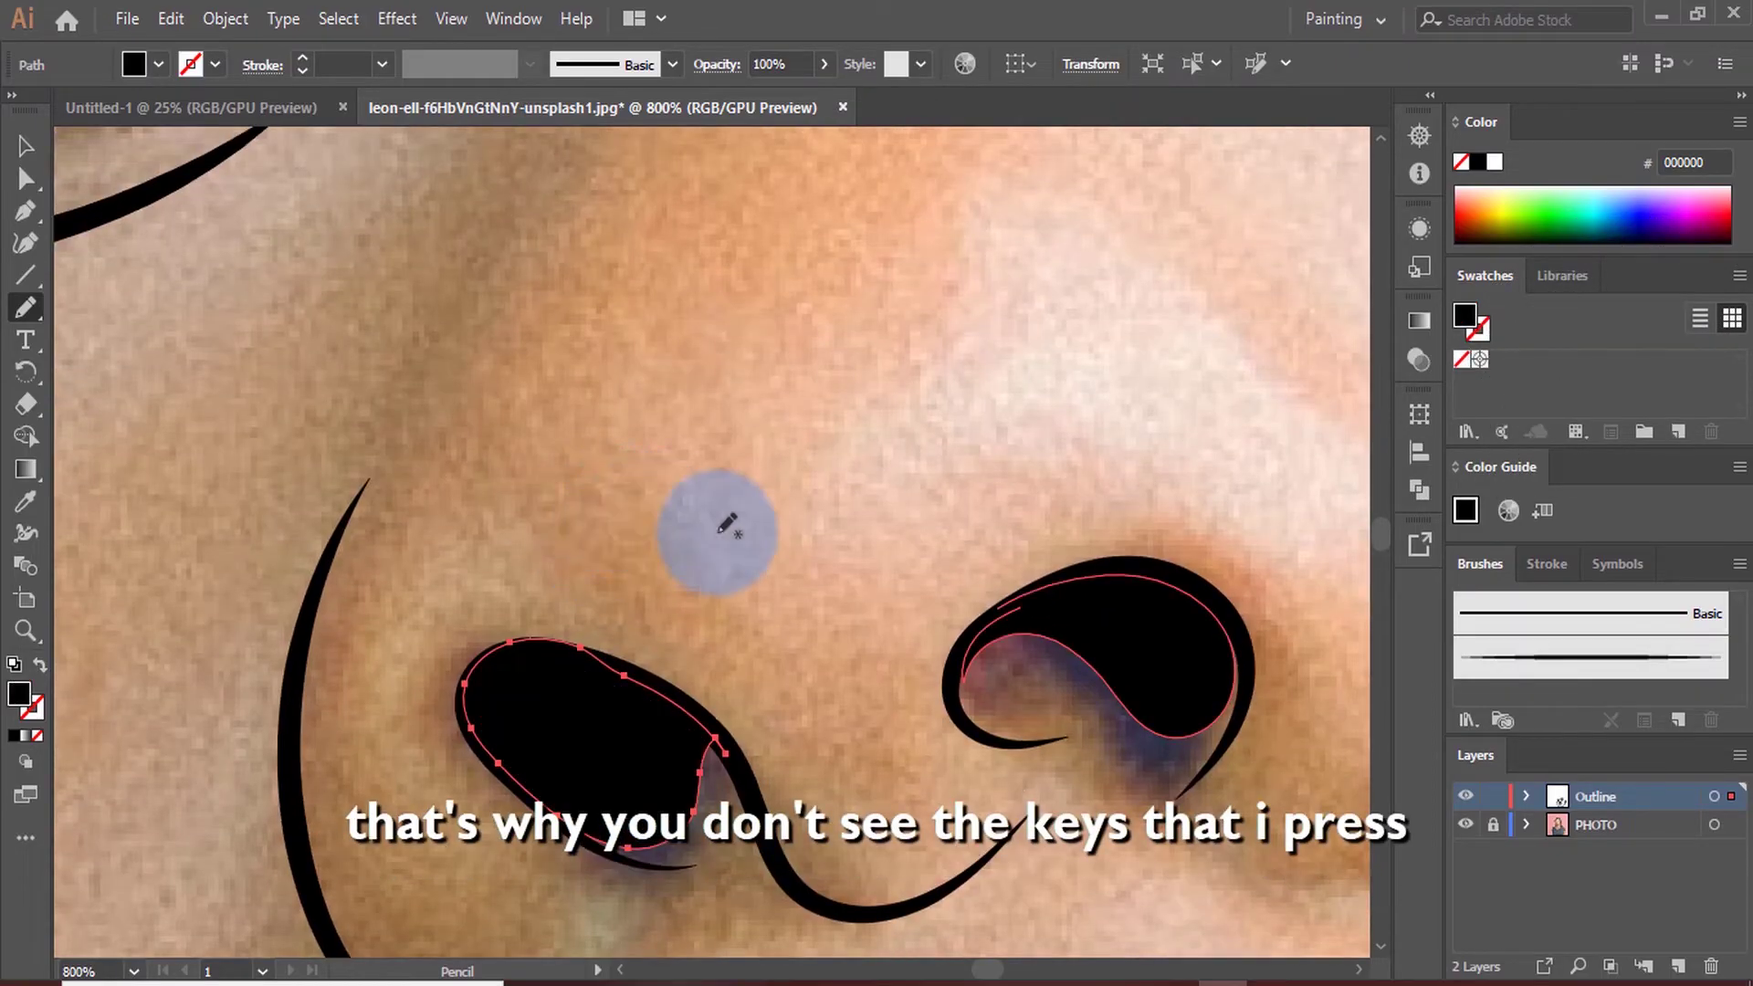
Check the right nostril up close, then deselect and zoom out to the whole face
key("ctrl+minus")
key("ctrl+minus")
left_click(897, 515)
key("ctrl+plus")
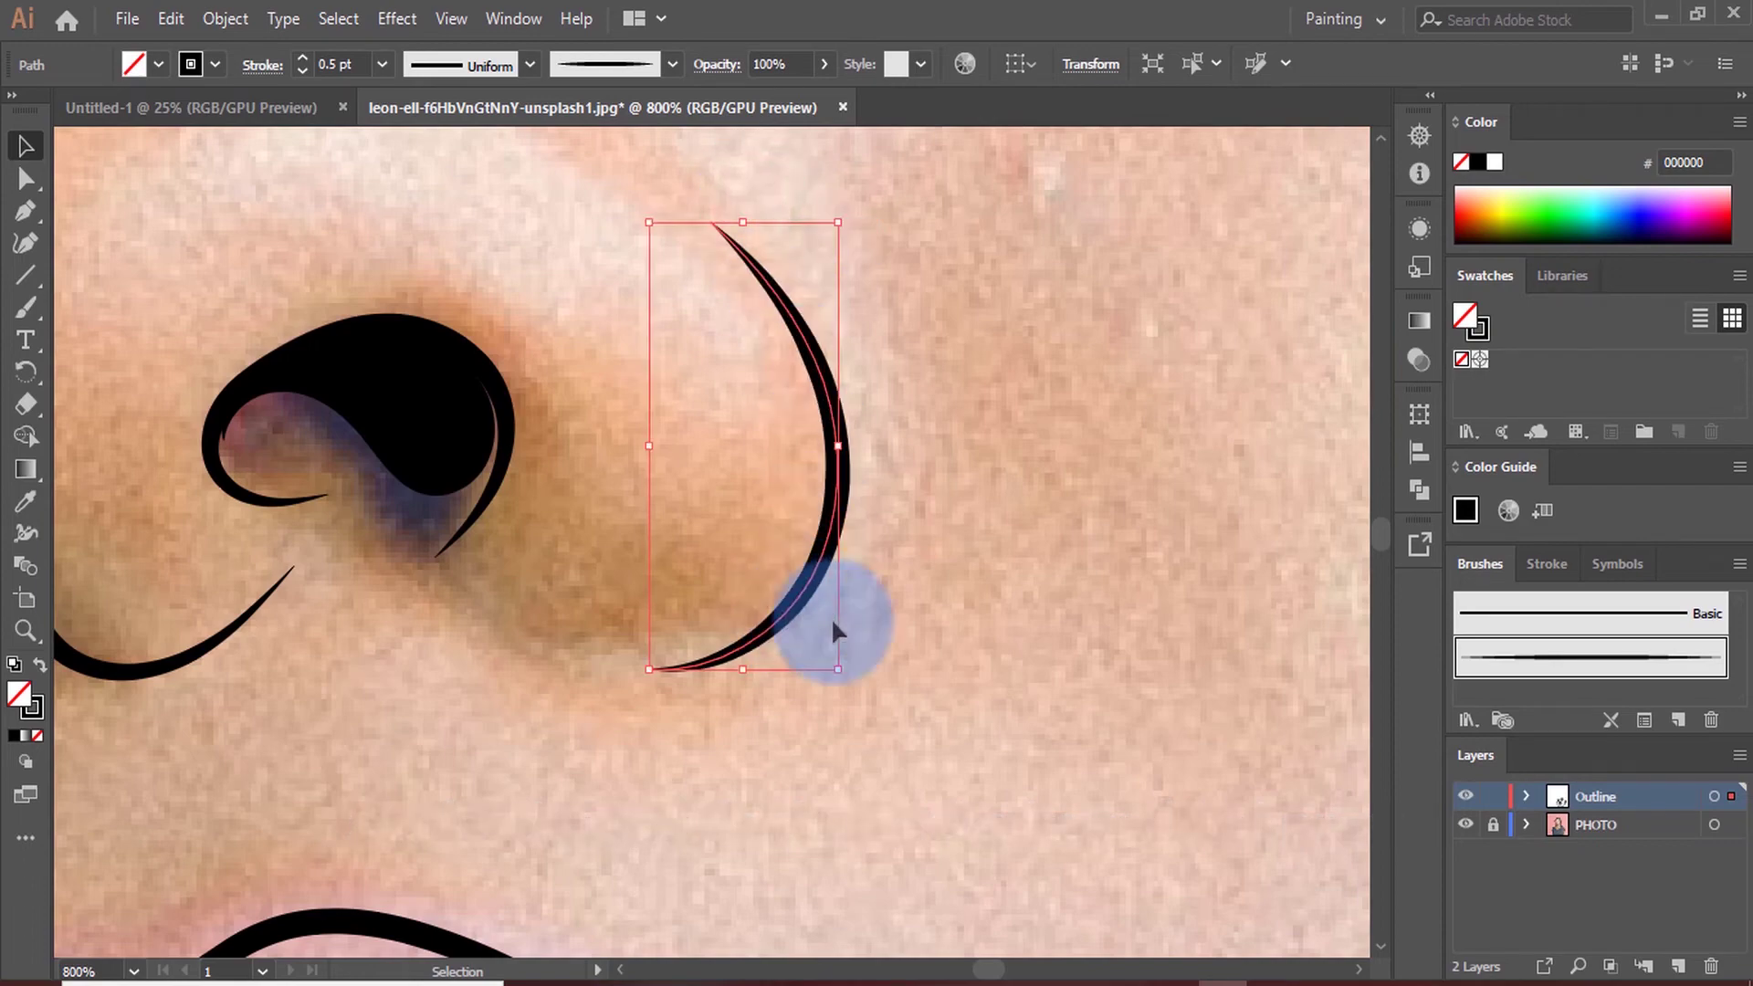
key("ctrl+shift+a")
key("ctrl+minus")
key("ctrl+minus")
key("ctrl+minus")
key("ctrl+minus")
key("ctrl+minus")
key("ctrl+minus")
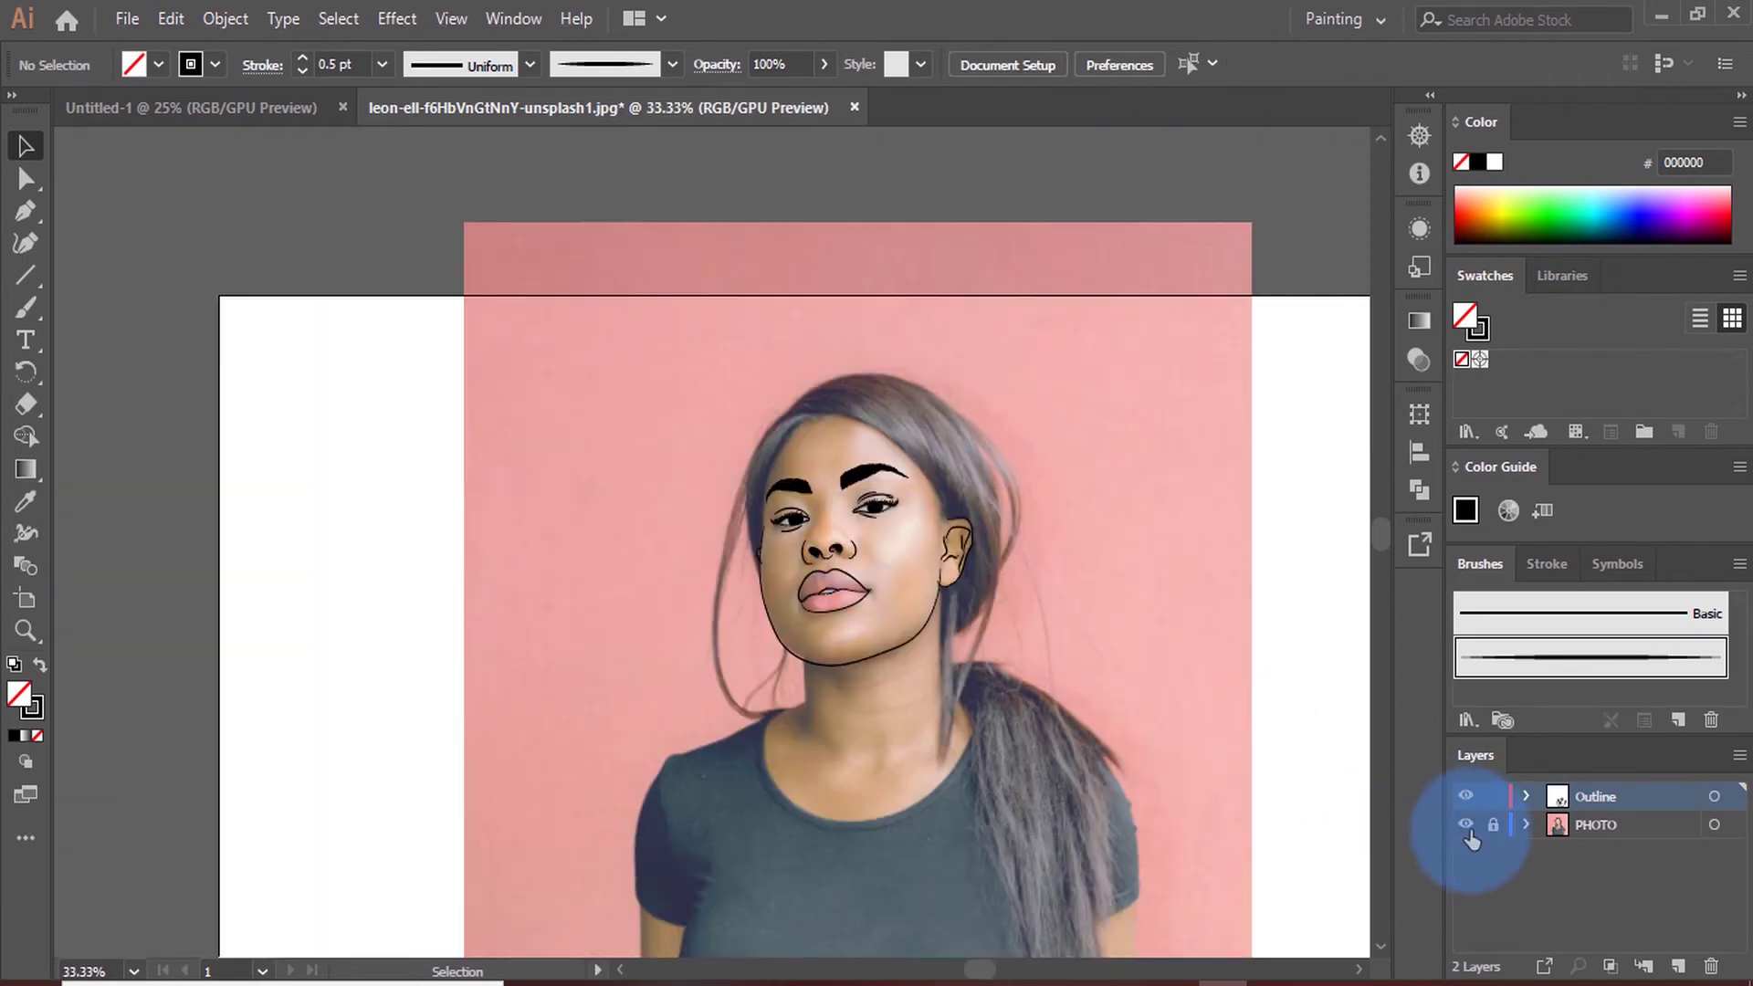
Toggle the PHOTO layer off and on to compare the line art with the photo
left_click(1468, 827)
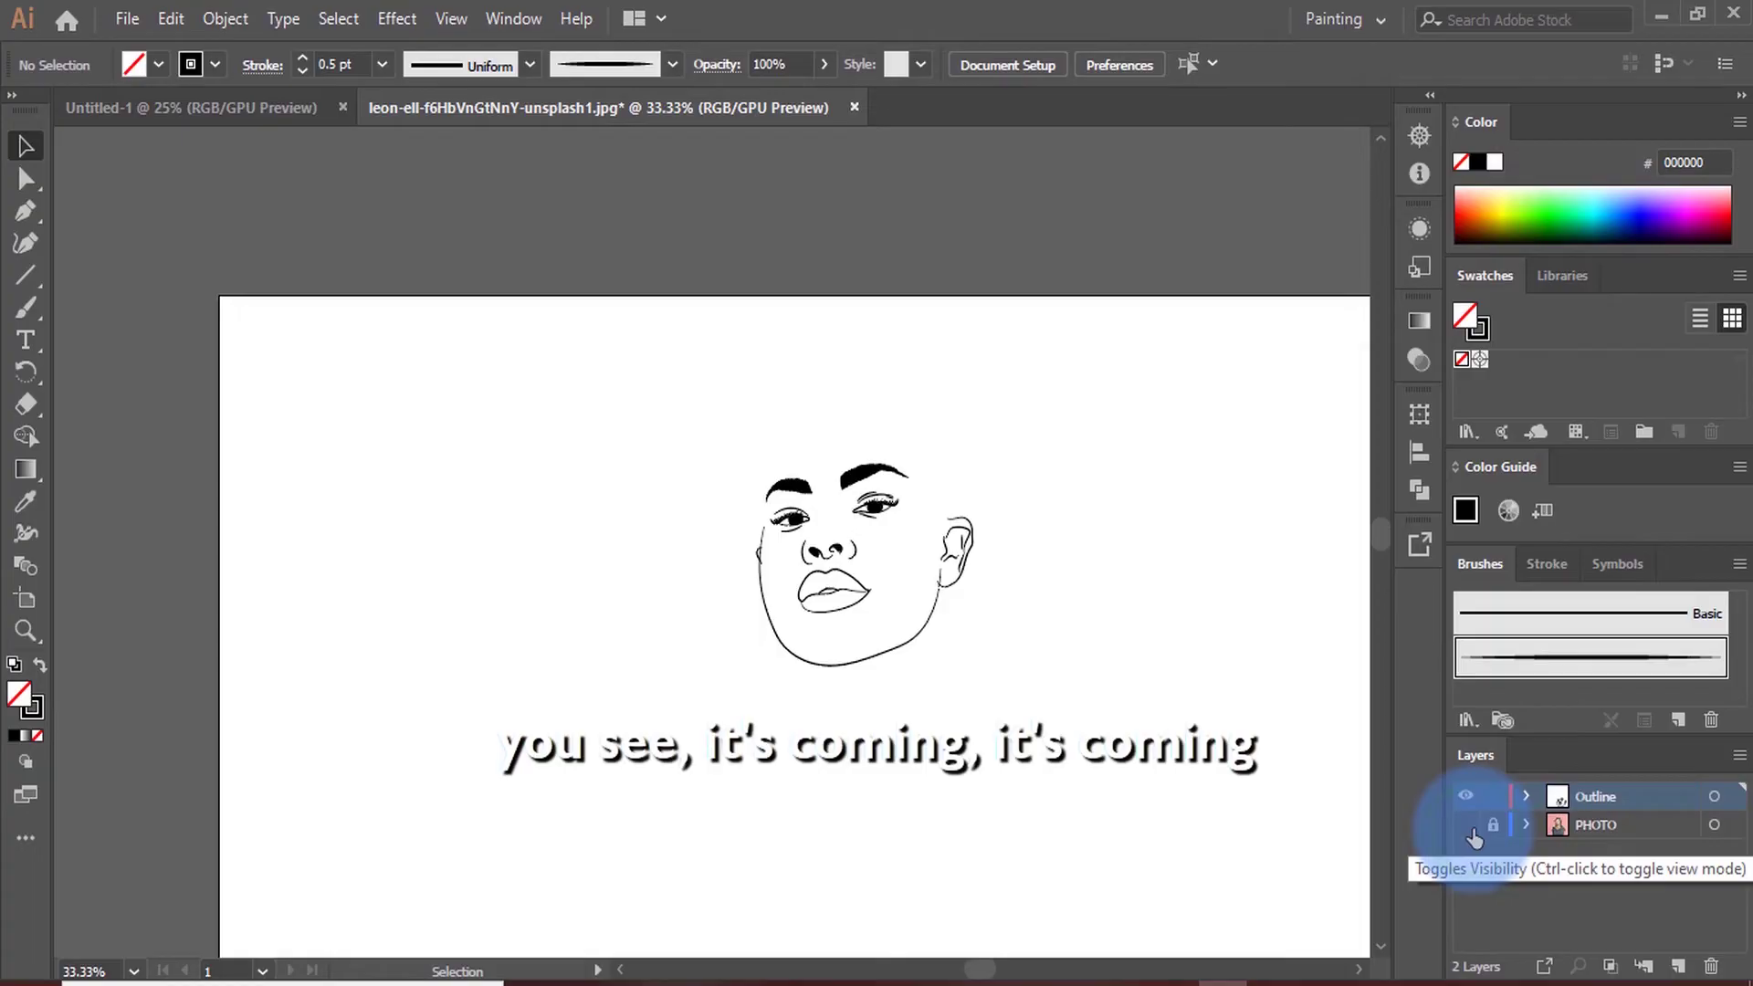
left_click(1470, 827)
left_click(1469, 826)
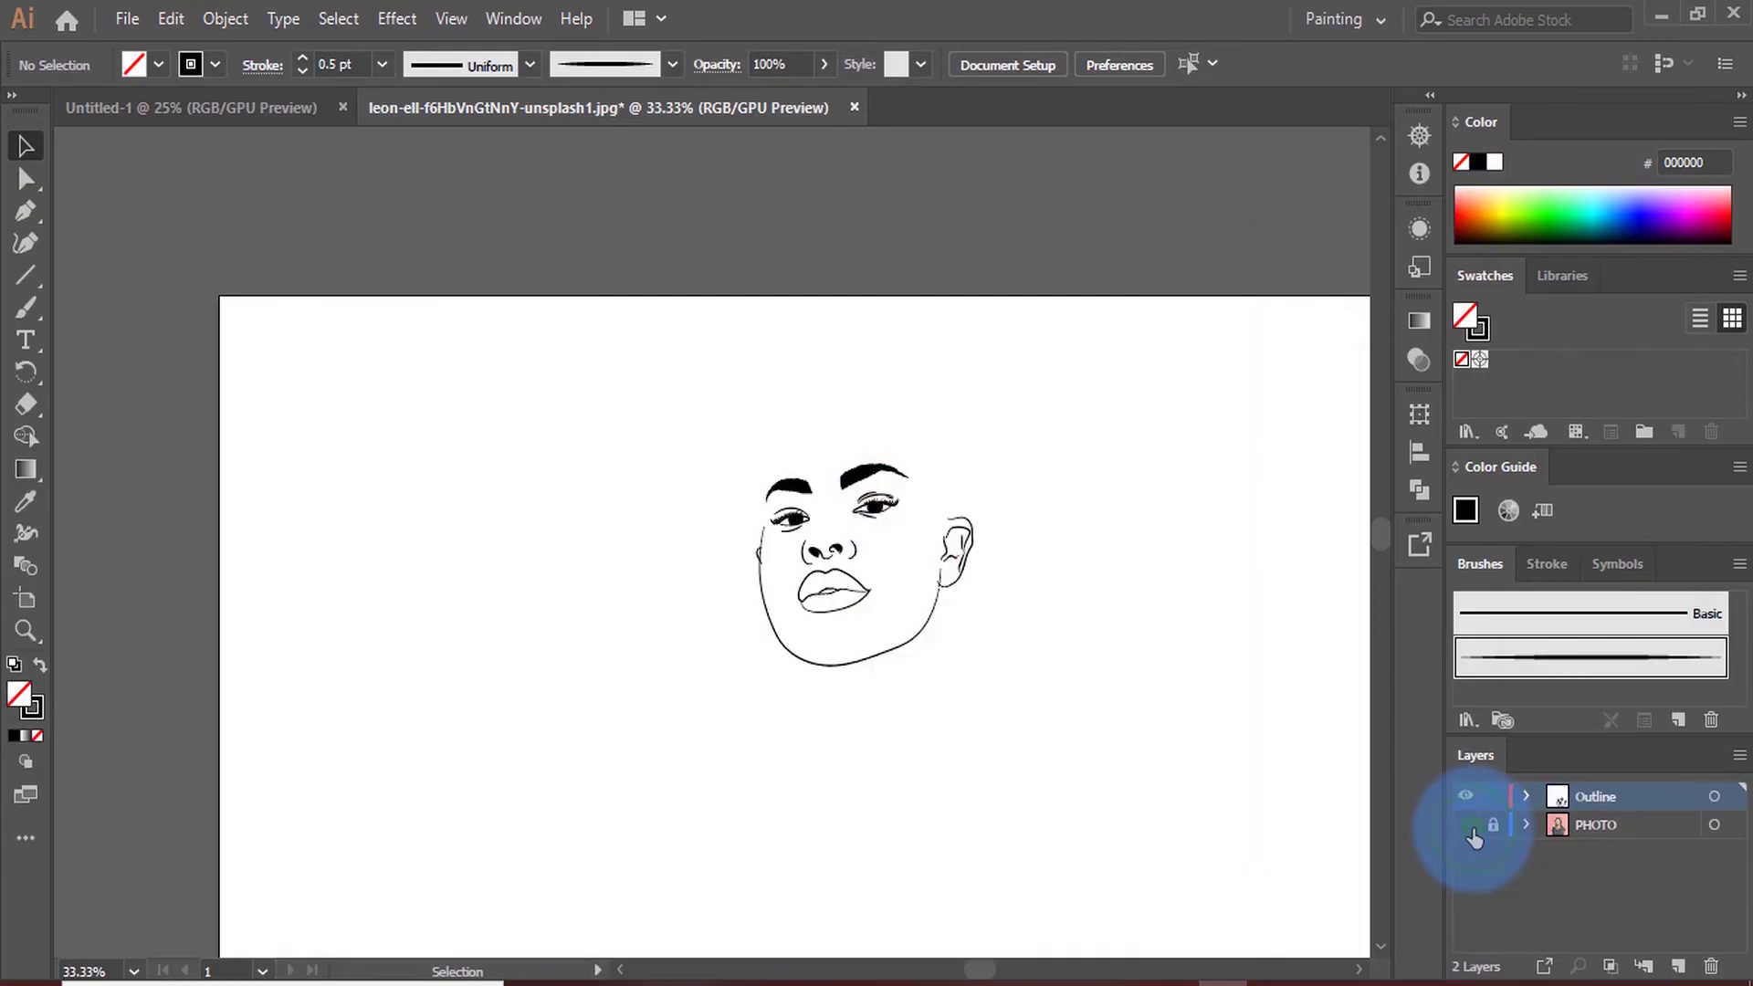
left_click(1465, 826)
Paint the left neck line from below the jaw down toward the shoulder
key("b")
key("ctrl+plus")
key("ctrl+plus")
key("ctrl+plus")
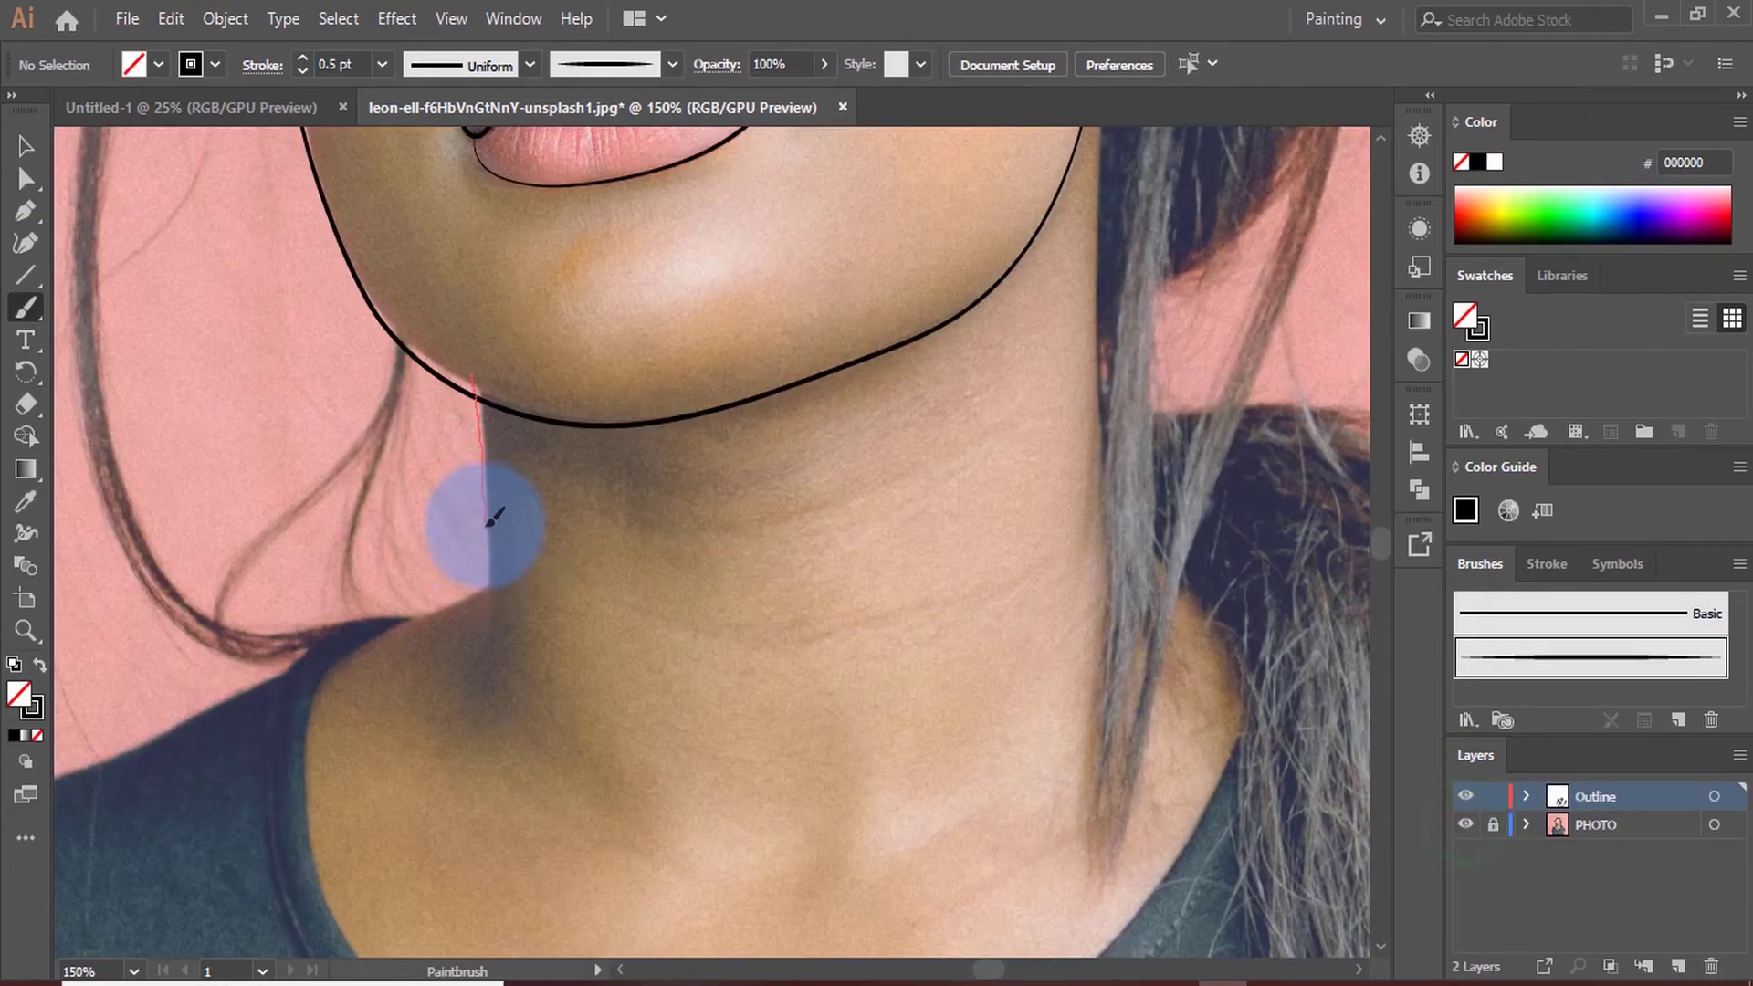
left_click_drag(484, 130, 521, 671)
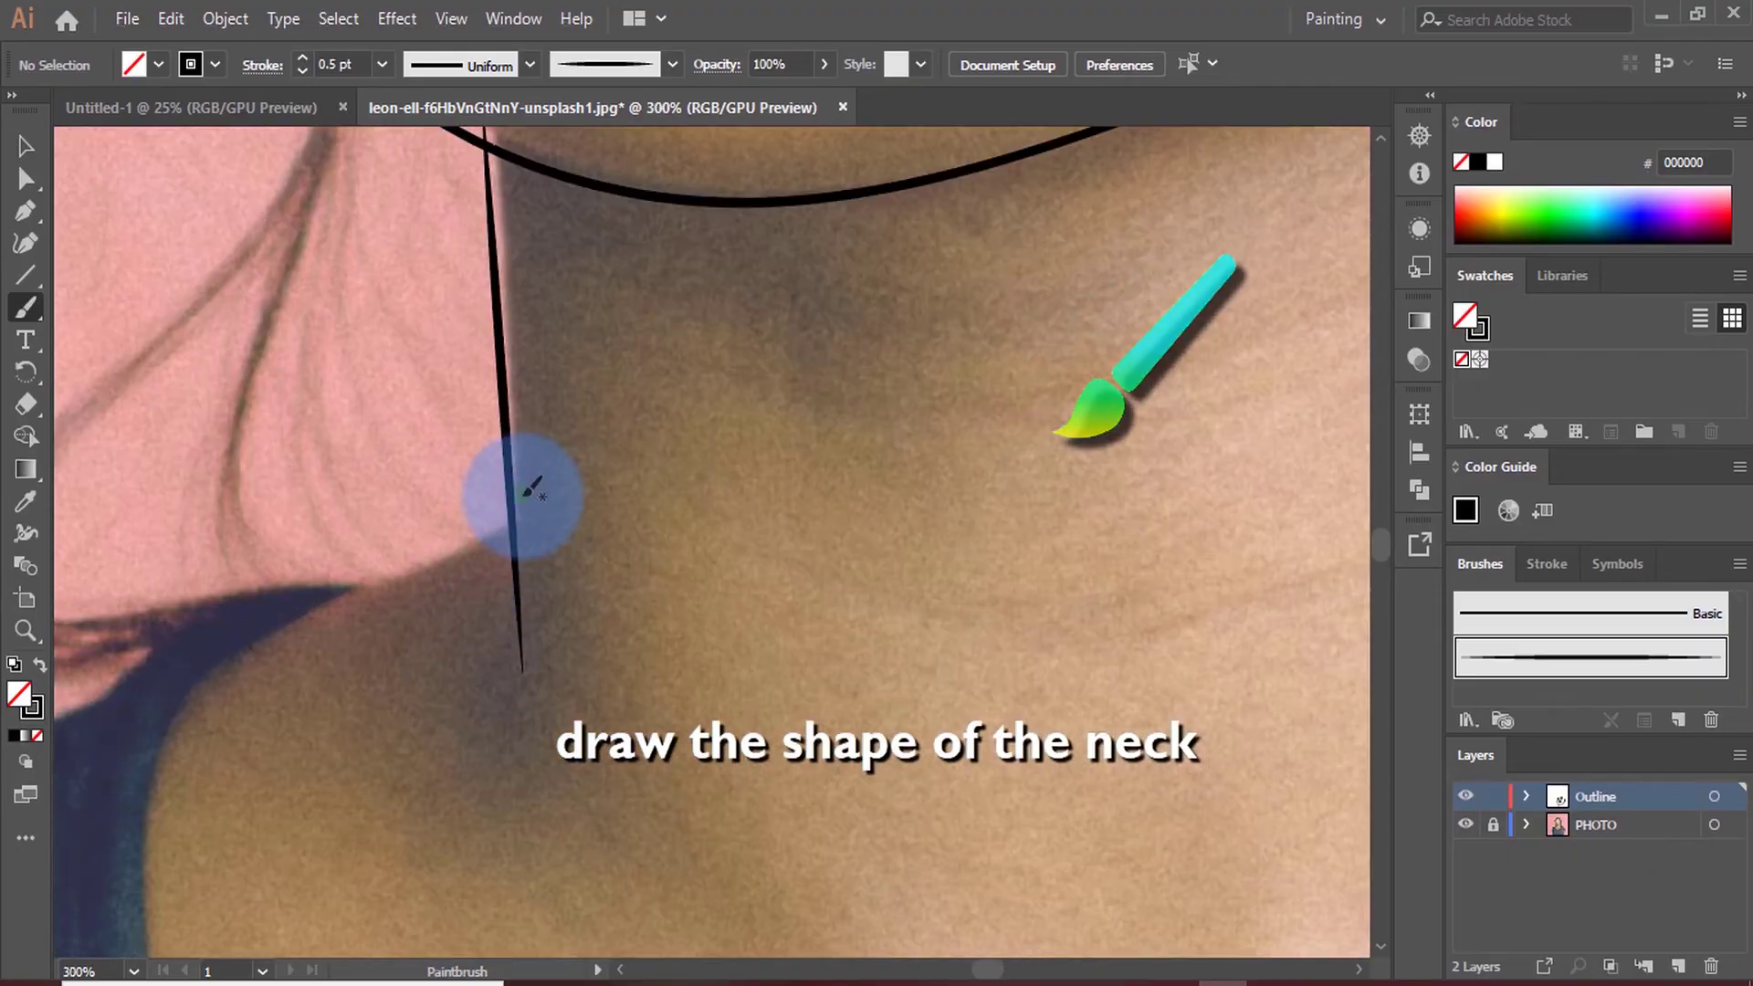
mouse_move(527, 491)
left_mouse_down()
mouse_move(305, 607)
mouse_move(235, 755)
left_mouse_up()
Inspect the right side of the neck, then fit the whole artboard in view
key("ctrl+1")
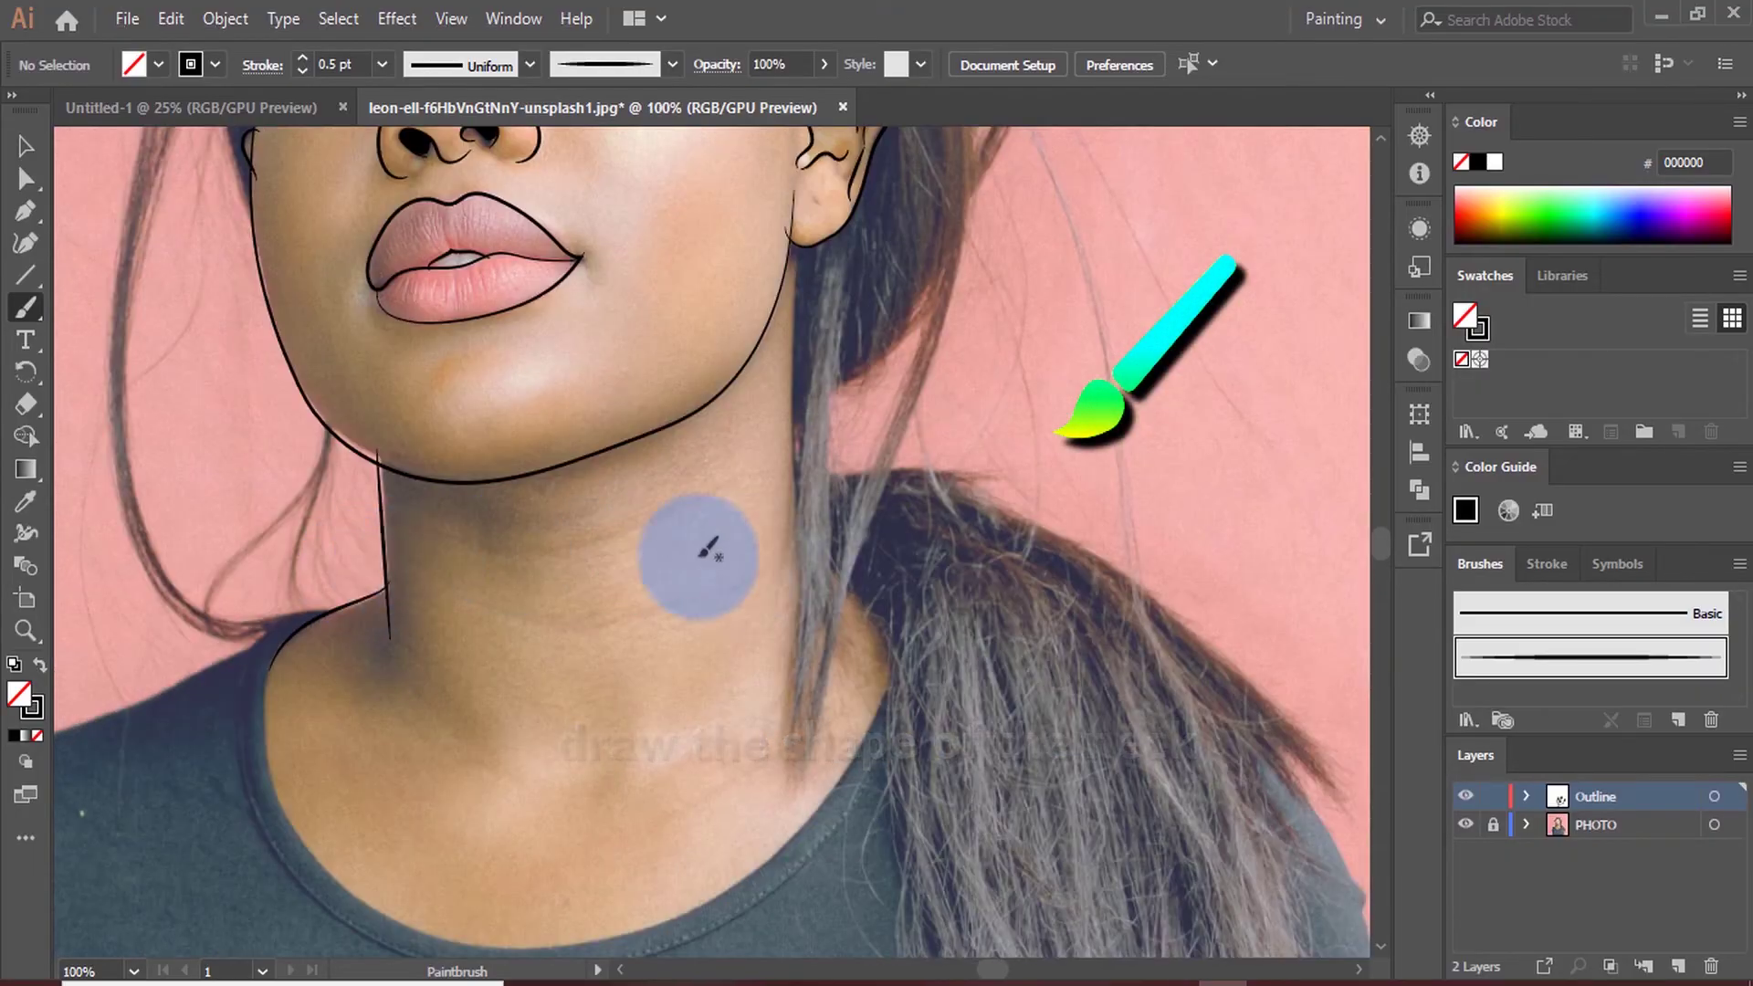
key("ctrl+plus")
key("ctrl+plus")
scroll(813, 293, "up", 3)
scroll(803, 306, "up", 3)
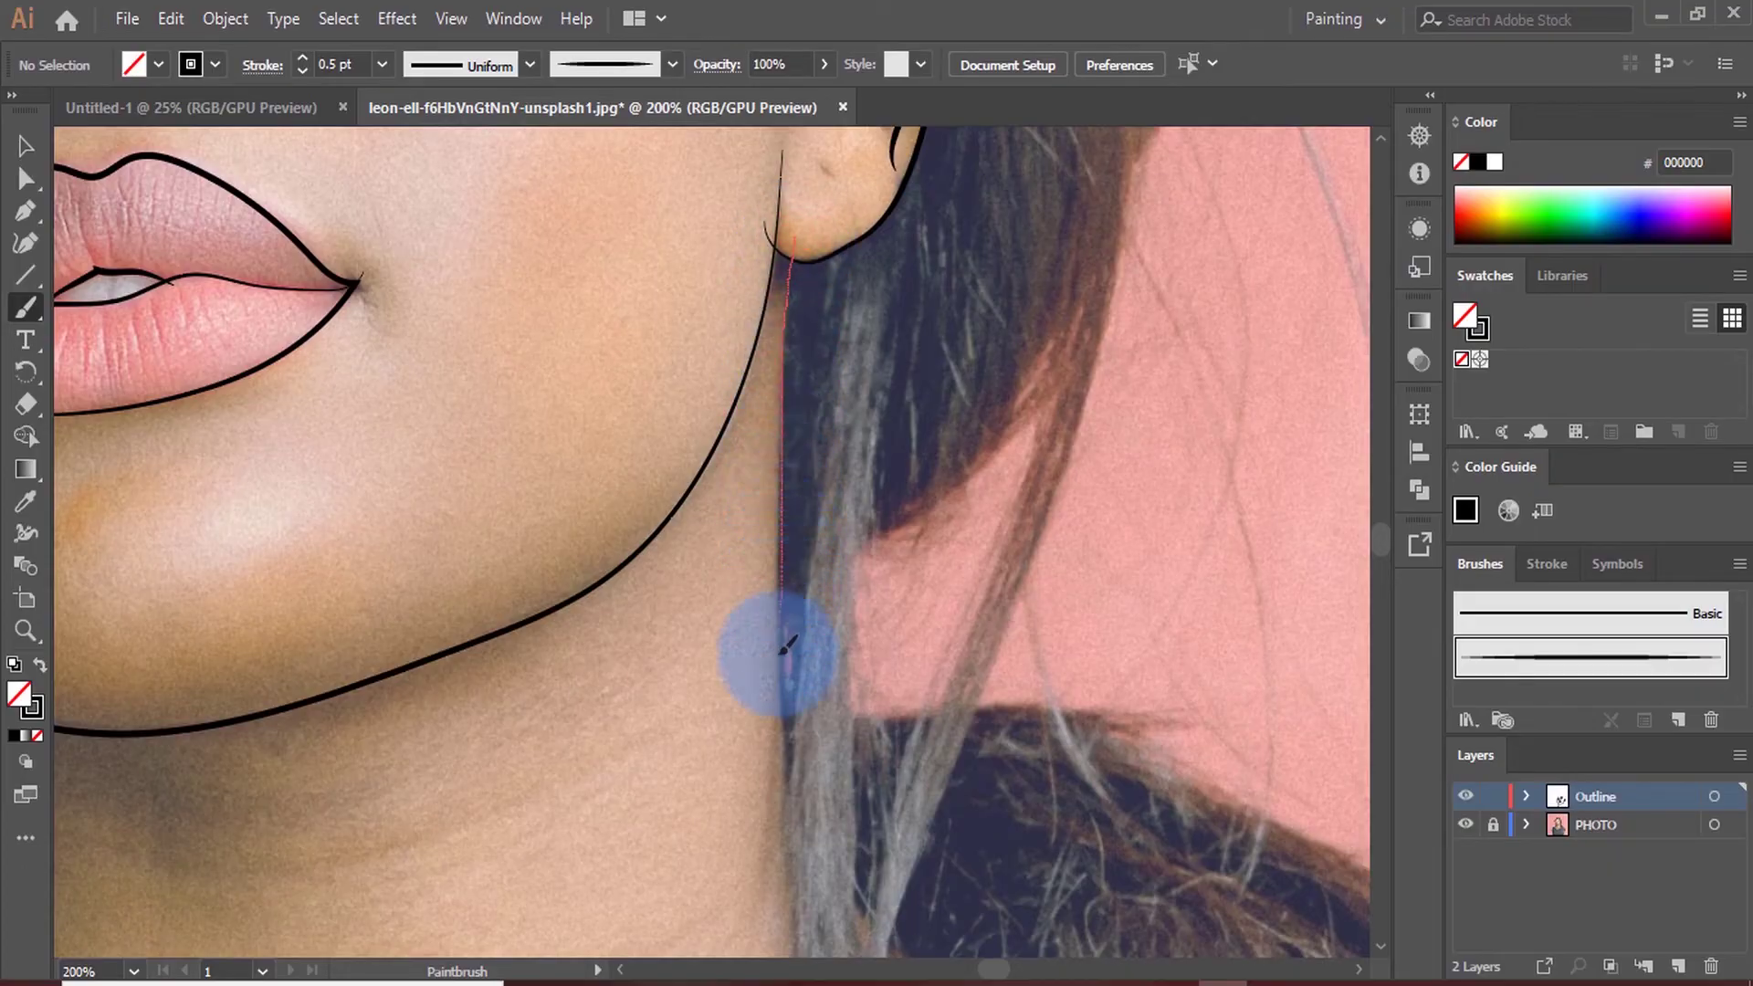
key("ctrl+0")
scroll(927, 517, "up", 2)
scroll(912, 627, "up", 2)
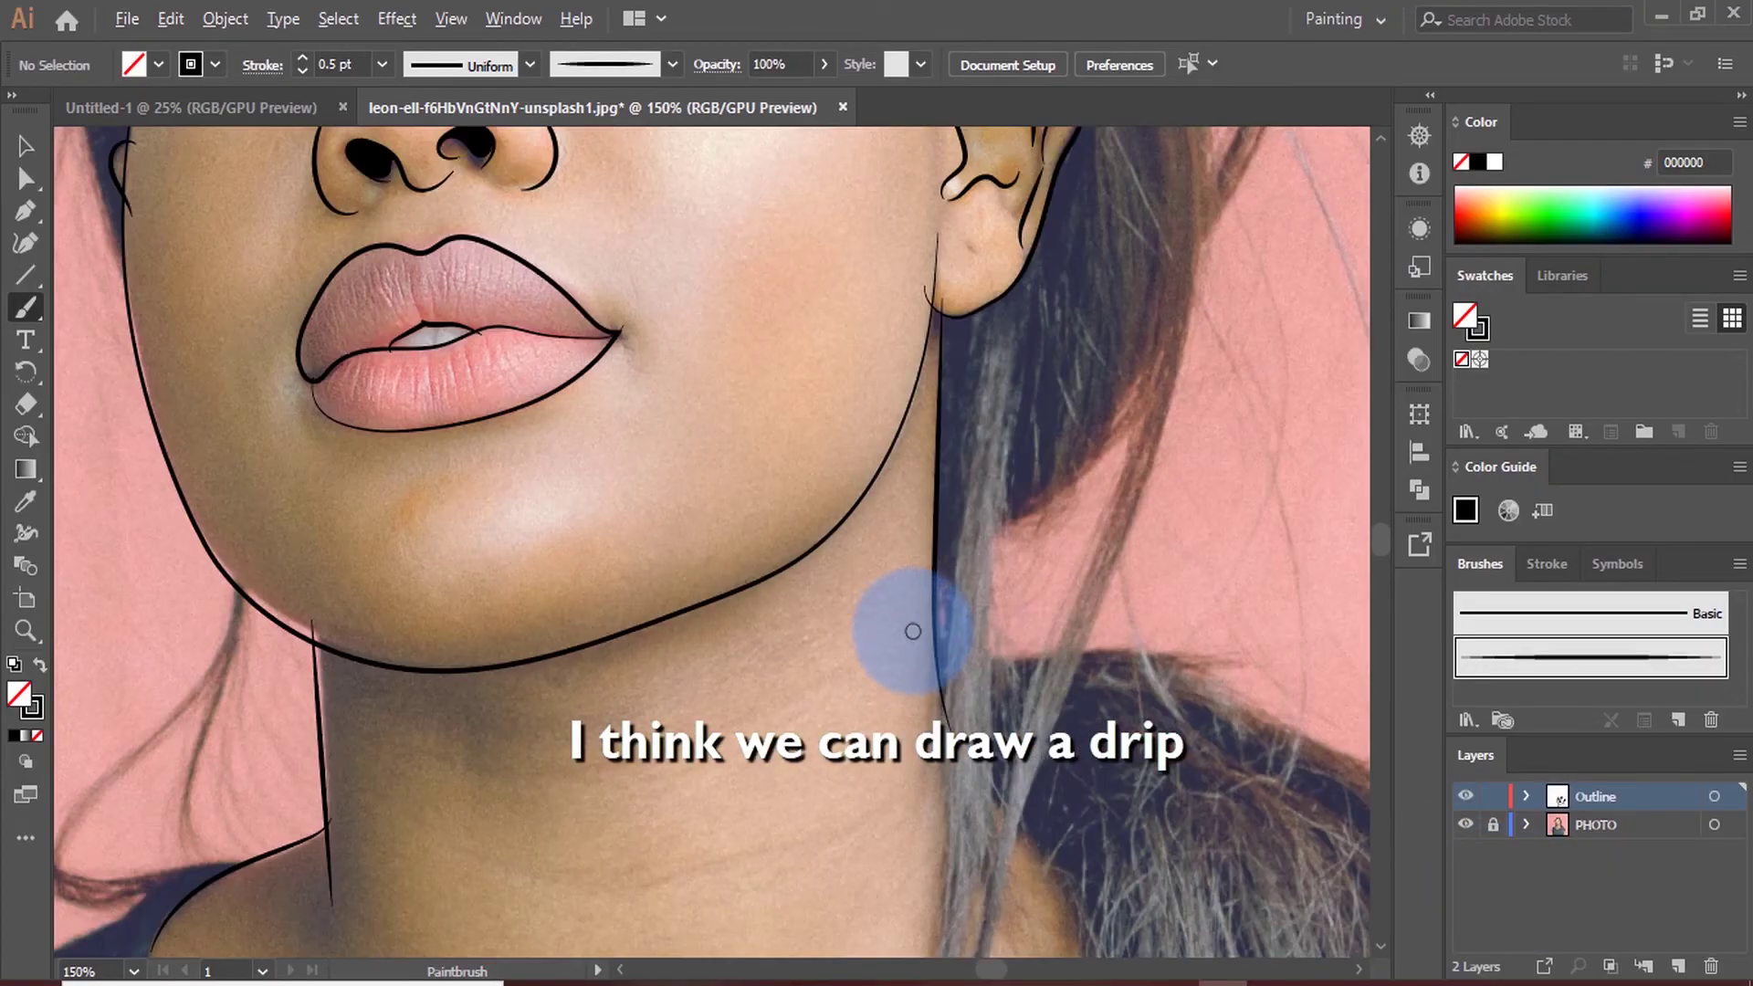
scroll(936, 520, "up", 1)
scroll(949, 388, "up", 3)
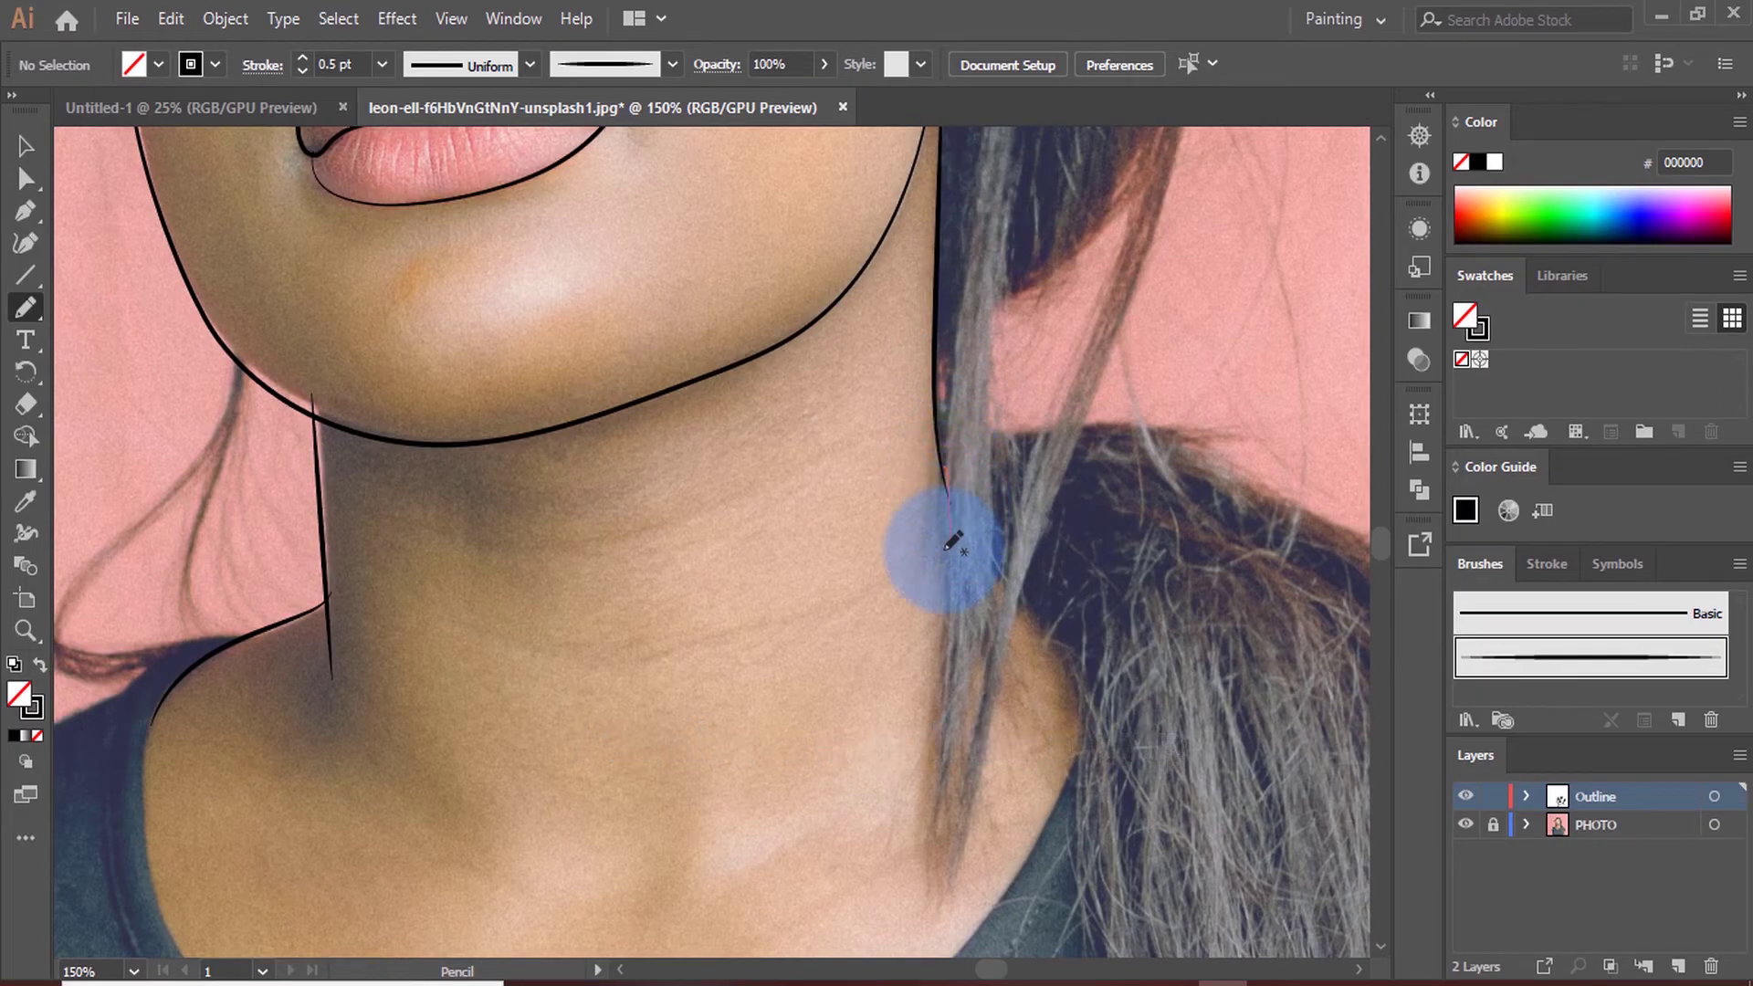
Draw a wavy dripping band across the neck and fill it black
mouse_move(882, 543)
left_mouse_down()
mouse_move(849, 578)
mouse_move(449, 613)
mouse_move(311, 484)
mouse_move(275, 673)
left_mouse_up()
key("ctrl+plus")
mouse_move(545, 796)
left_mouse_down()
mouse_move(892, 736)
mouse_move(1010, 588)
mouse_move(1150, 540)
left_mouse_up()
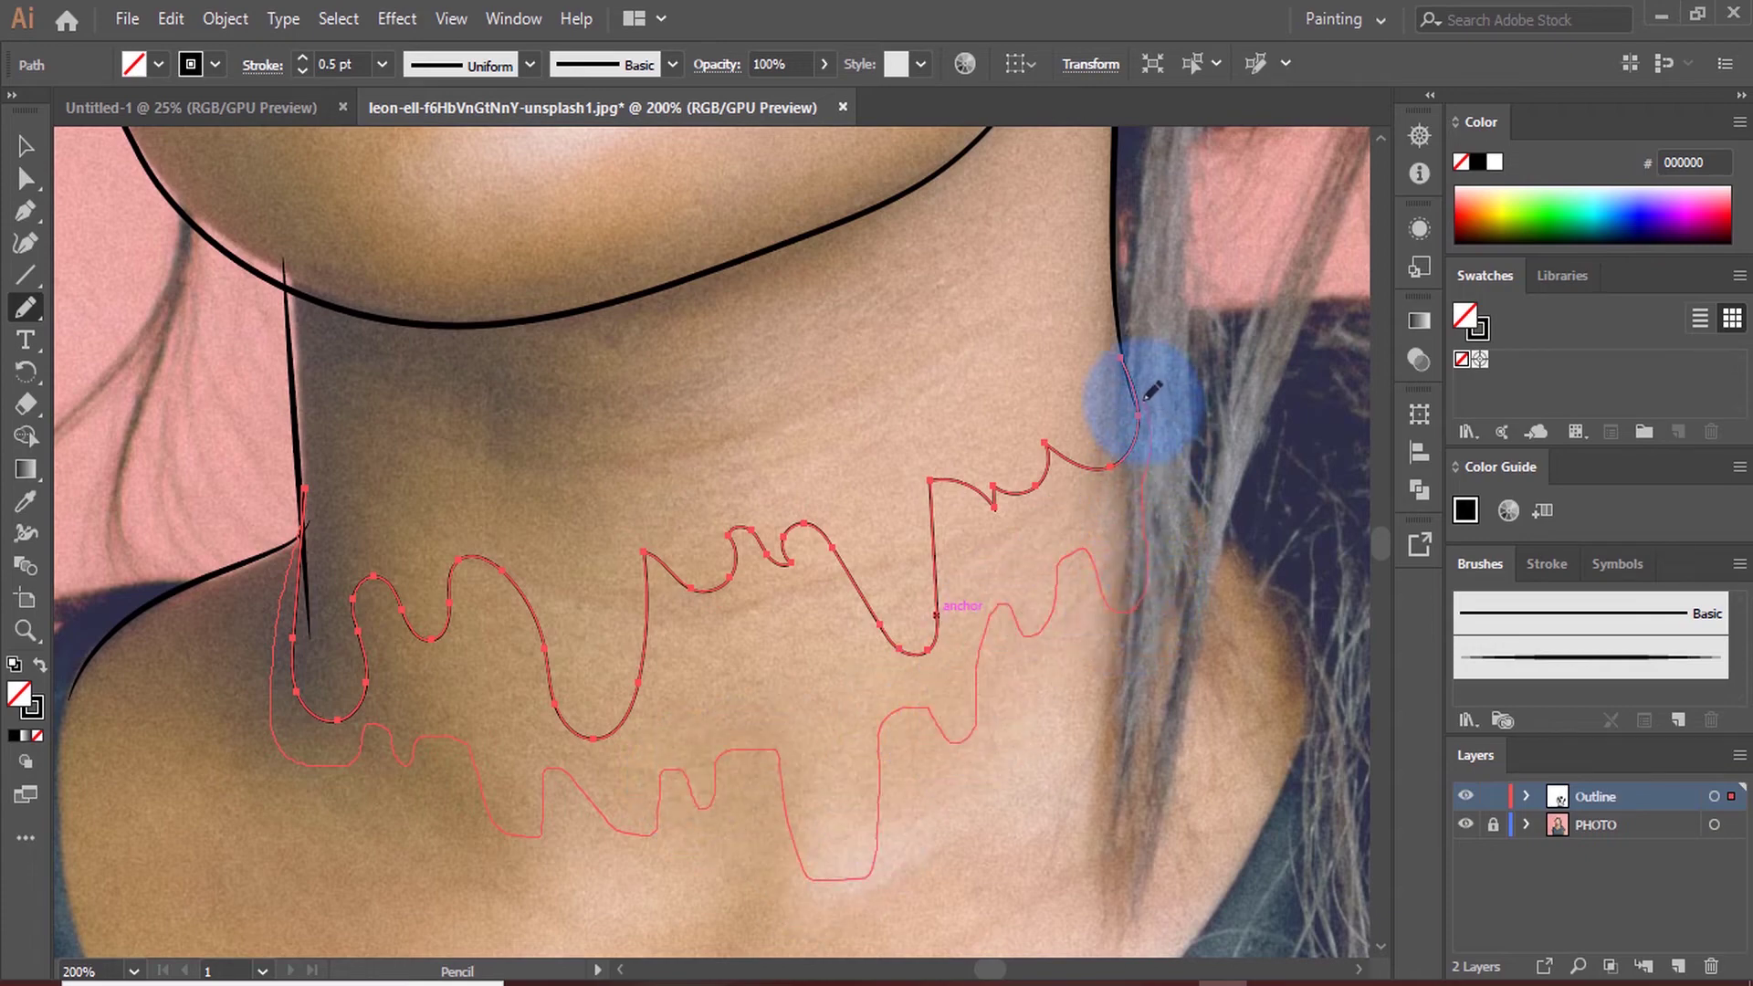
left_click_drag(1118, 388, 1096, 501)
scroll(1095, 501, "up", 4)
key("shift+x")
Hide the PHOTO layer to preview the band and select the stray curve left of the neck
key("v")
scroll(913, 594, "up", 4)
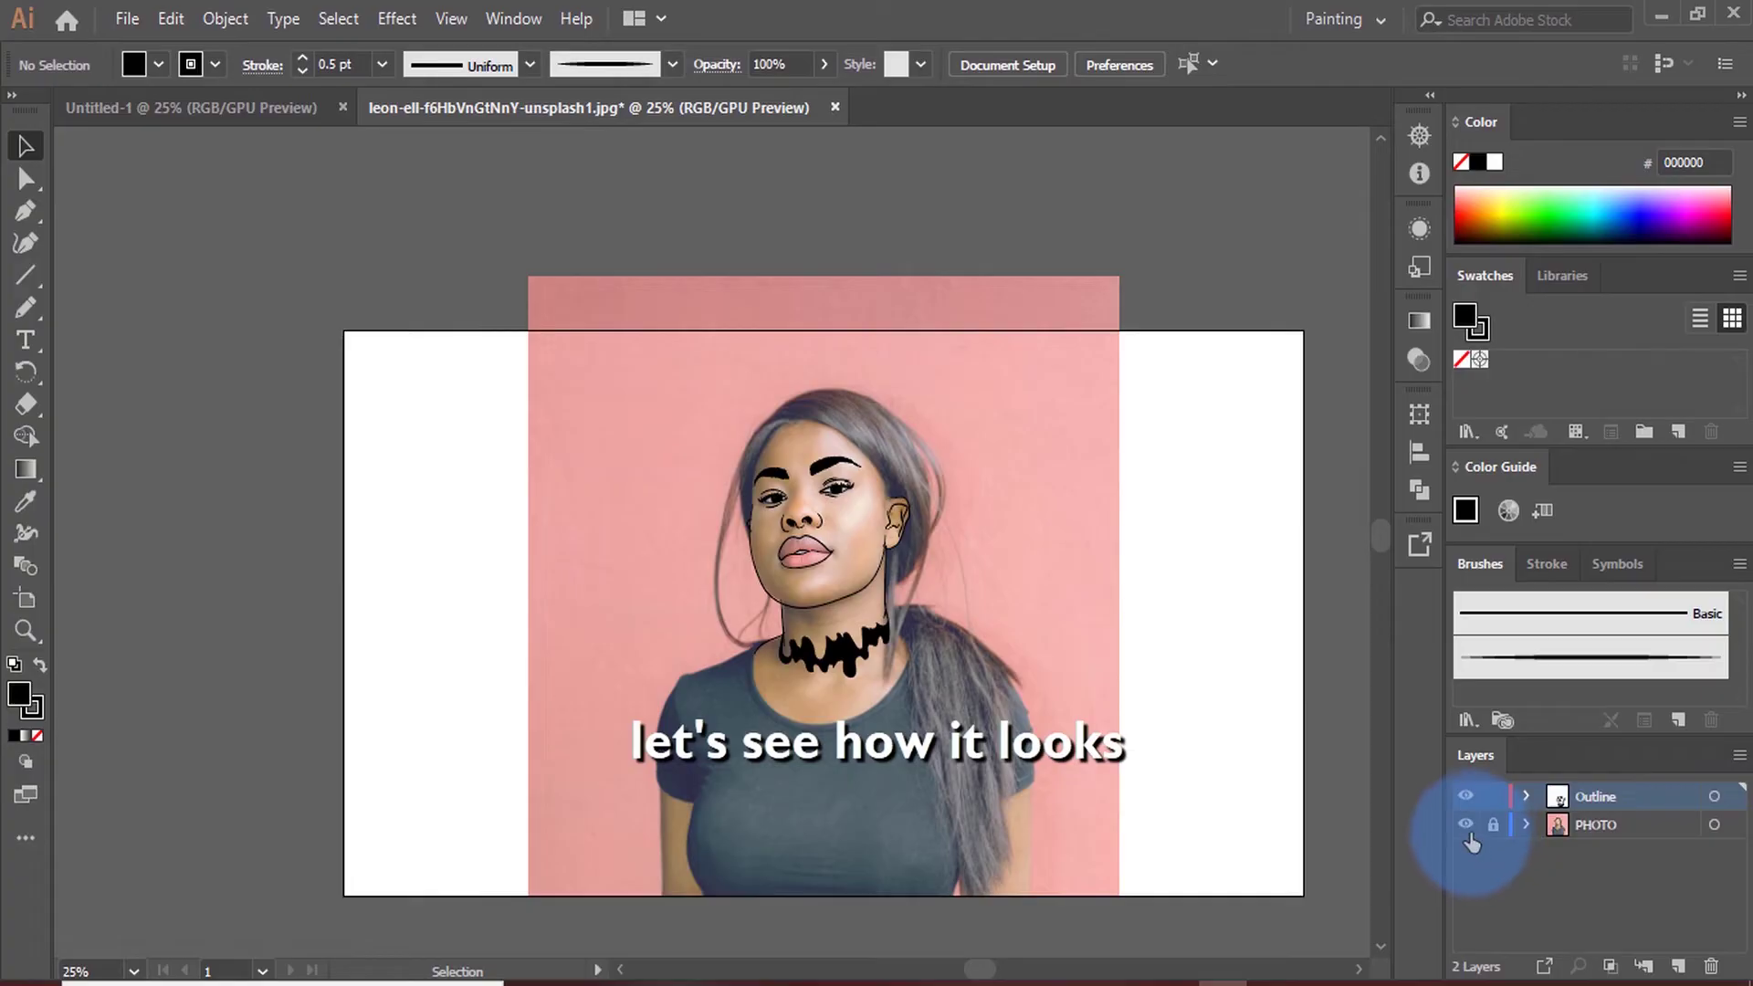
left_click(1465, 825)
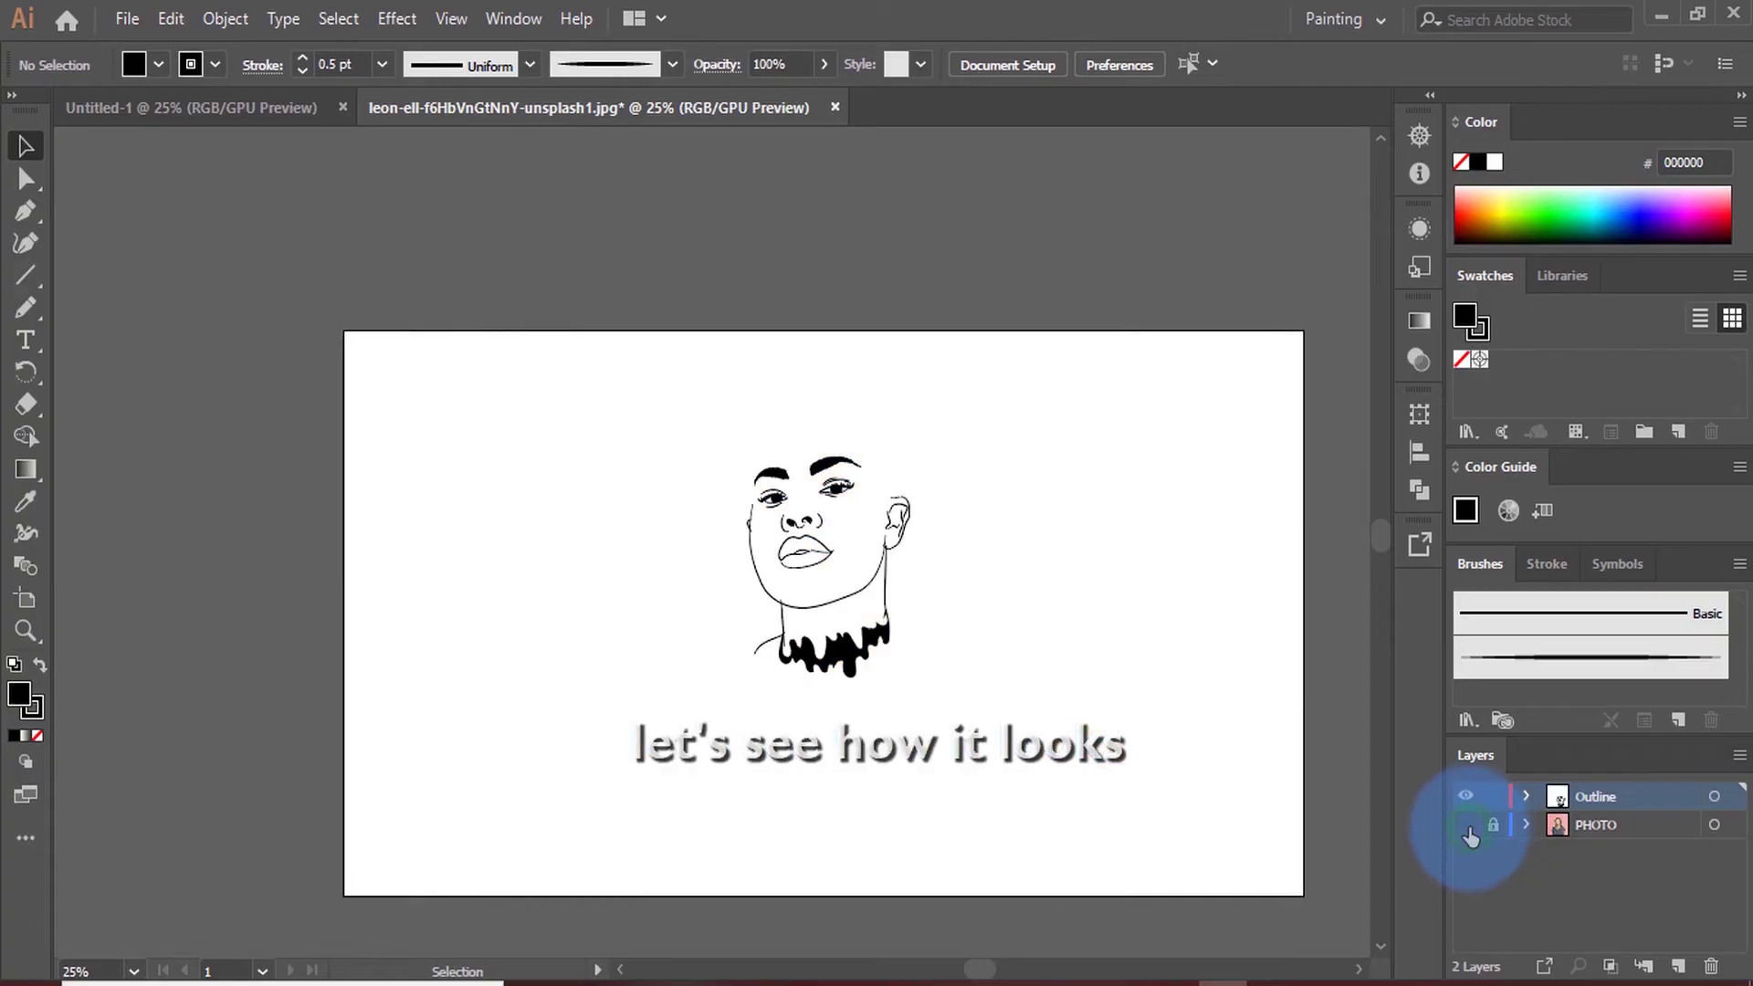
scroll(757, 672, "up", 4)
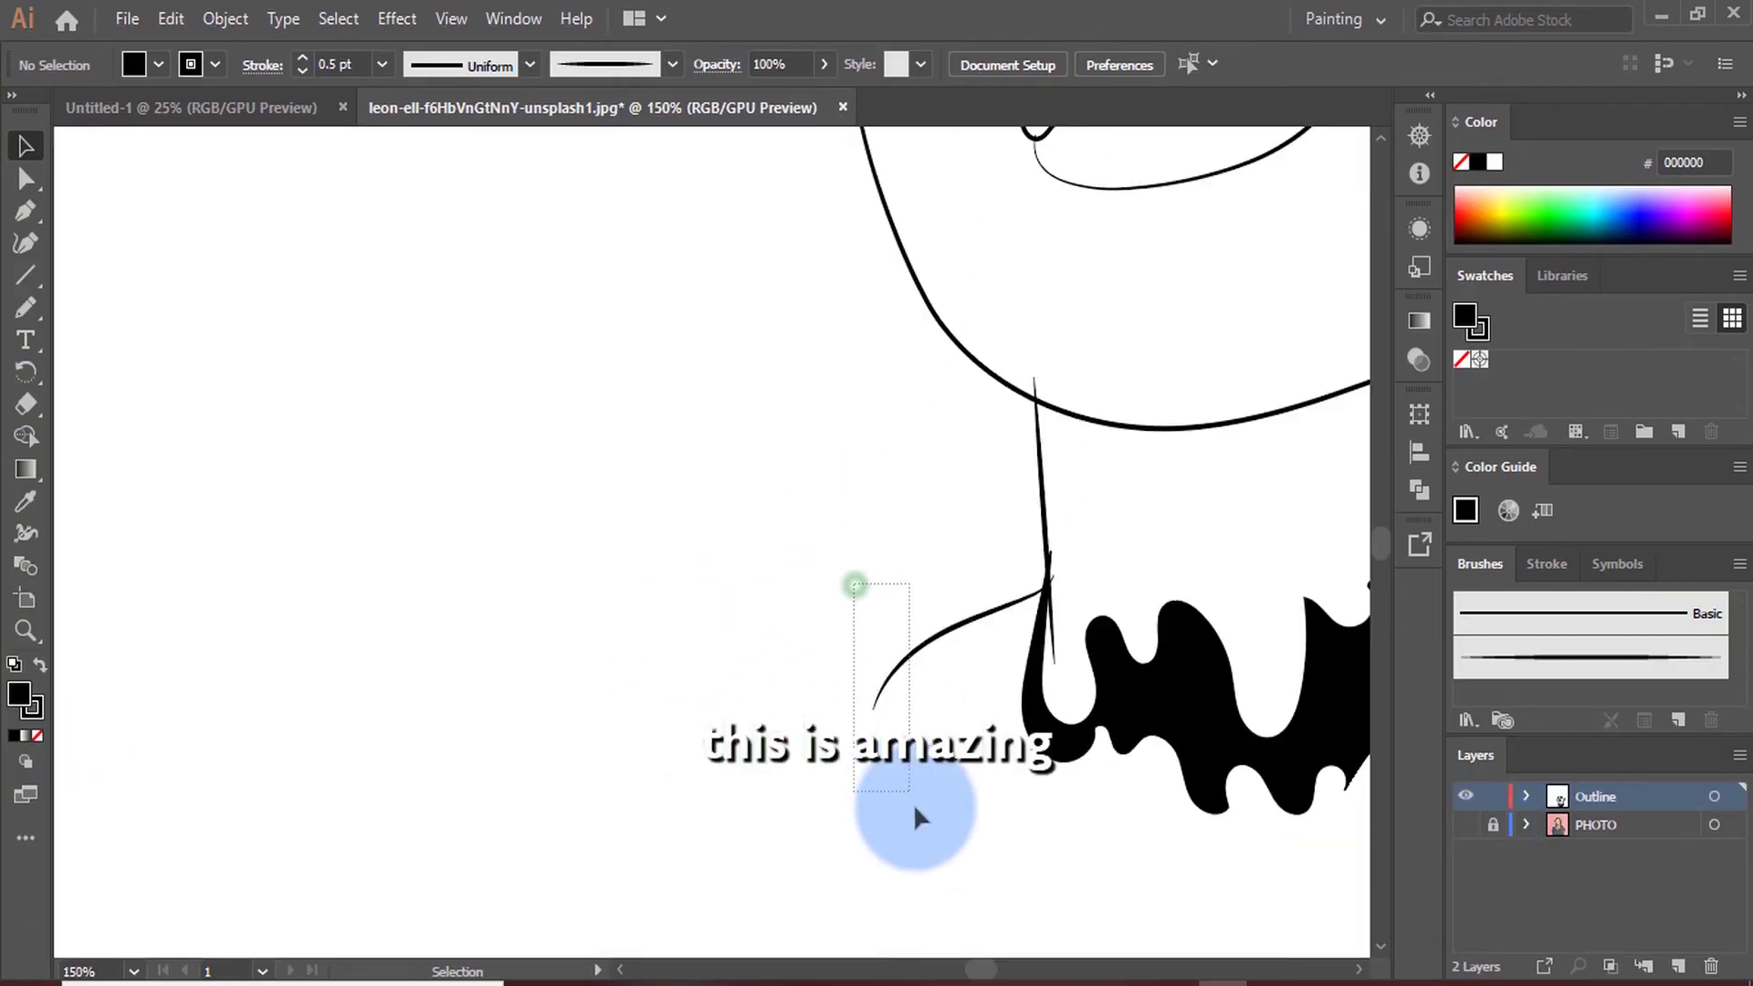
left_click_drag(915, 809, 929, 819)
scroll(708, 808, "down", 6)
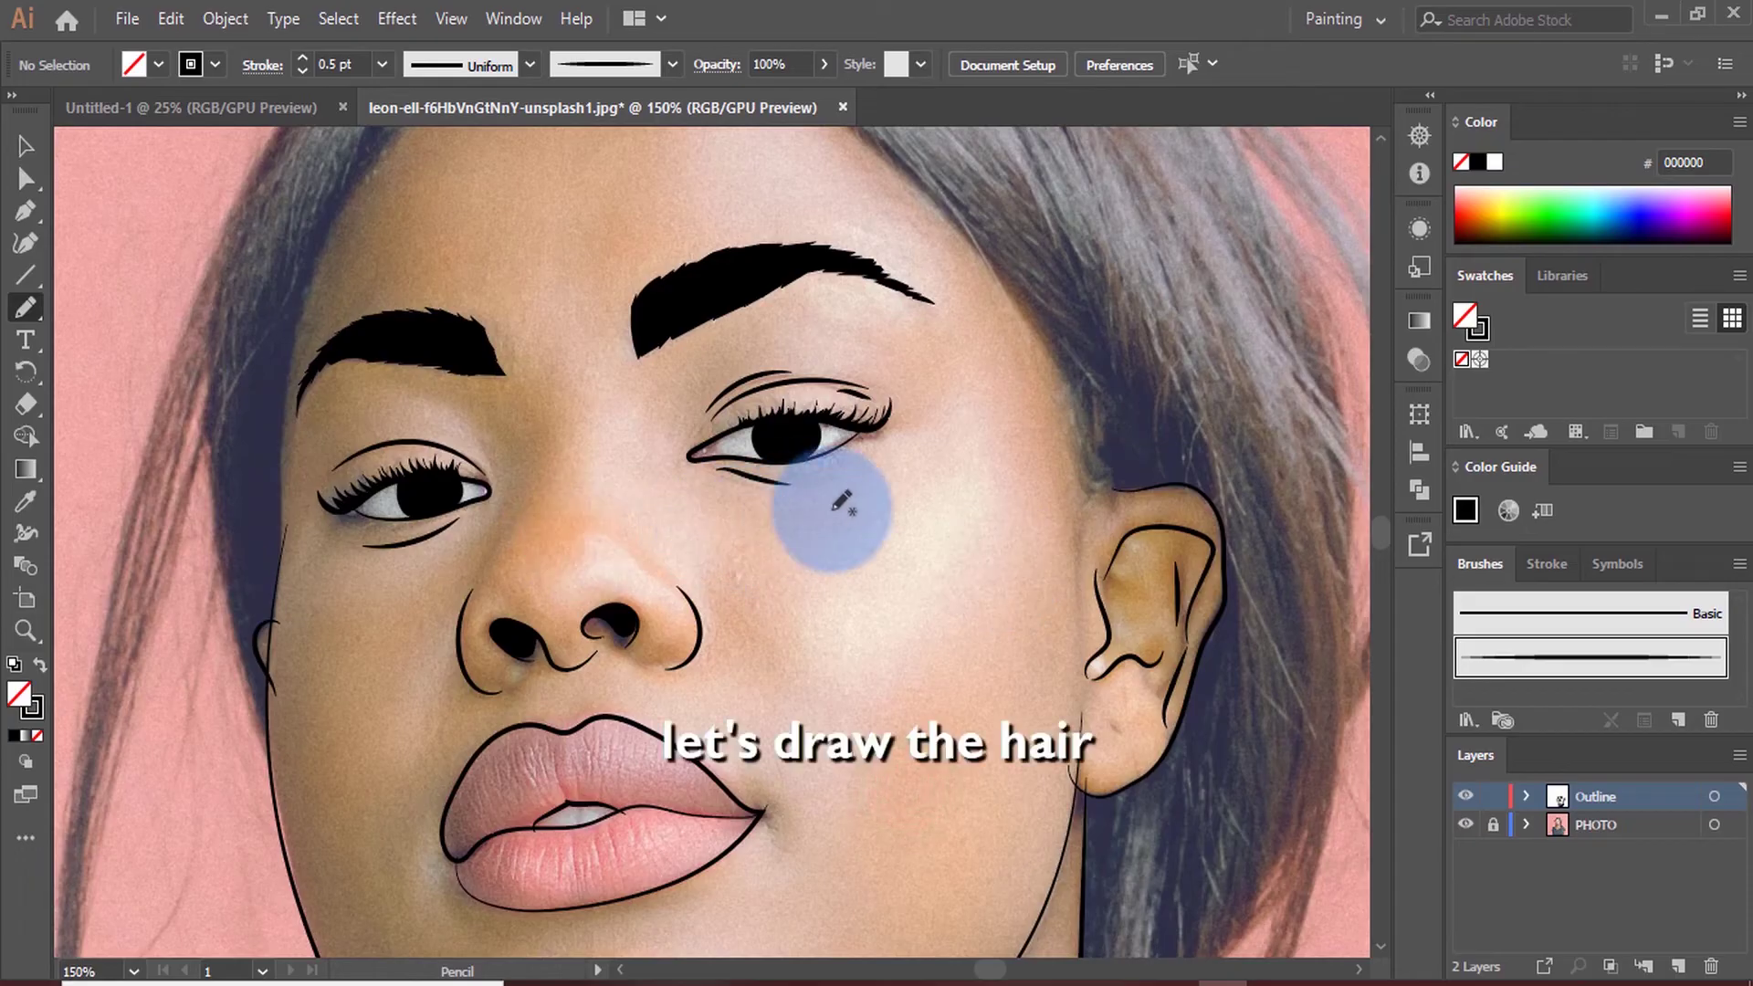
Paint four Paintbrush strands along the hairline
scroll(840, 501, "down", 2)
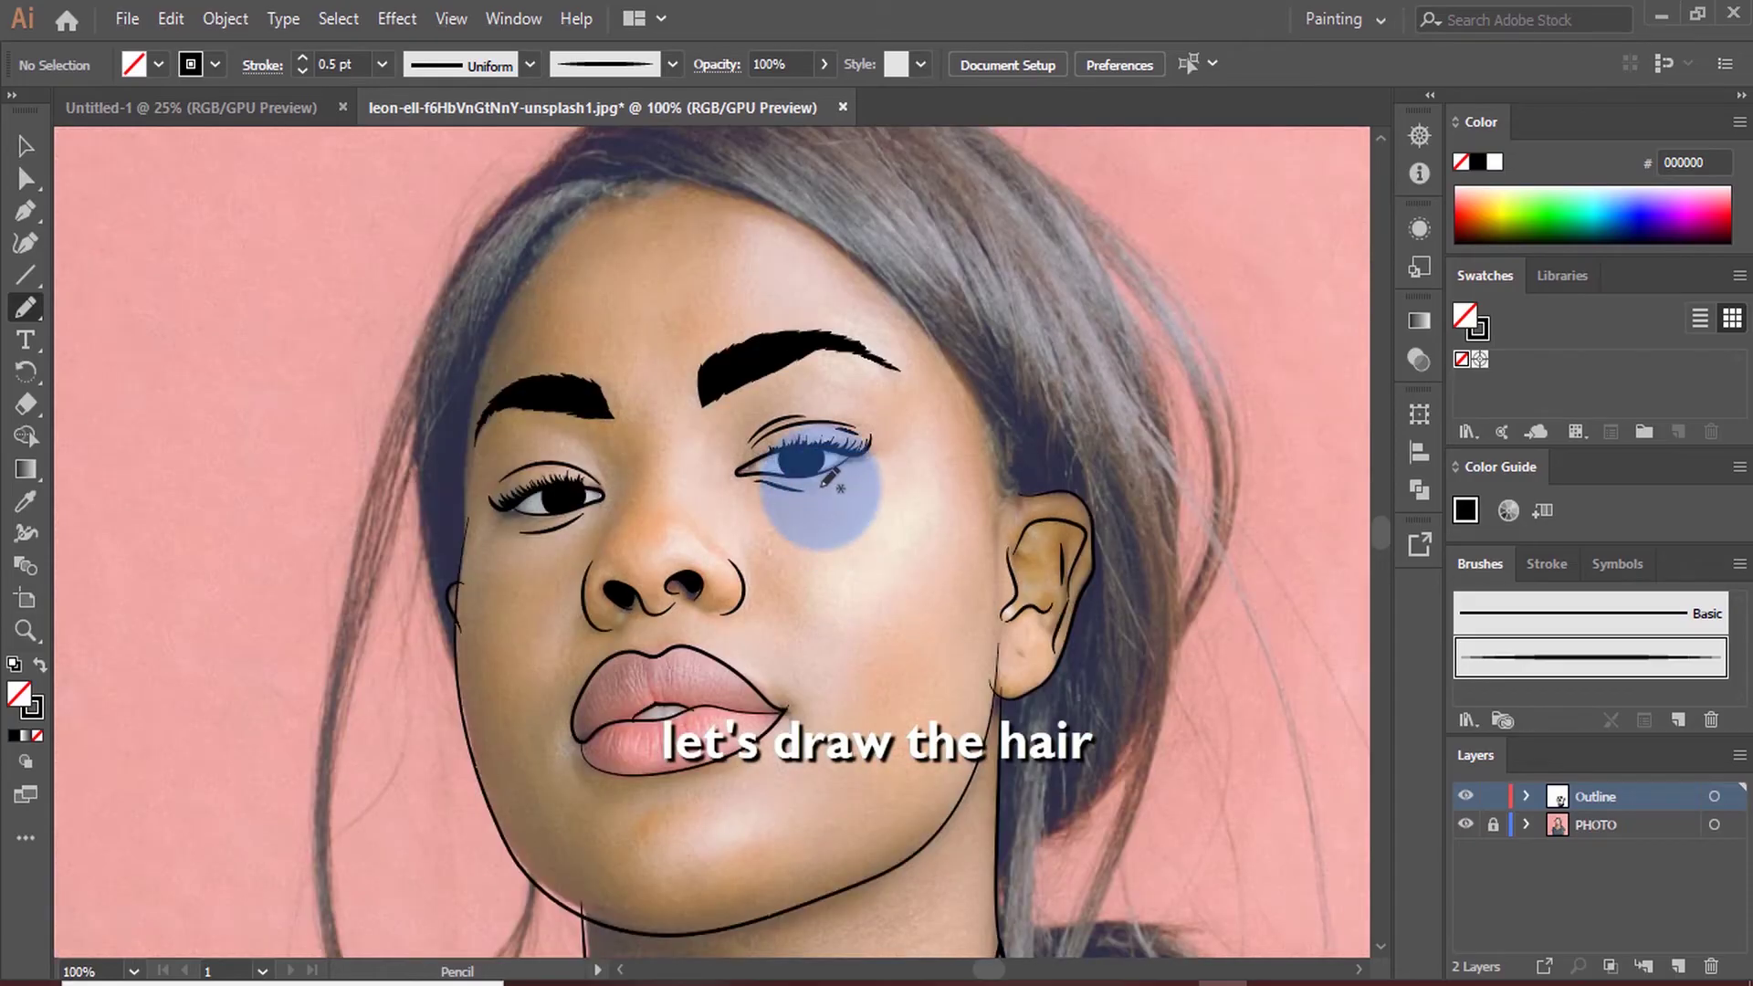
scroll(803, 484, "up", 2)
scroll(732, 462, "down", 2)
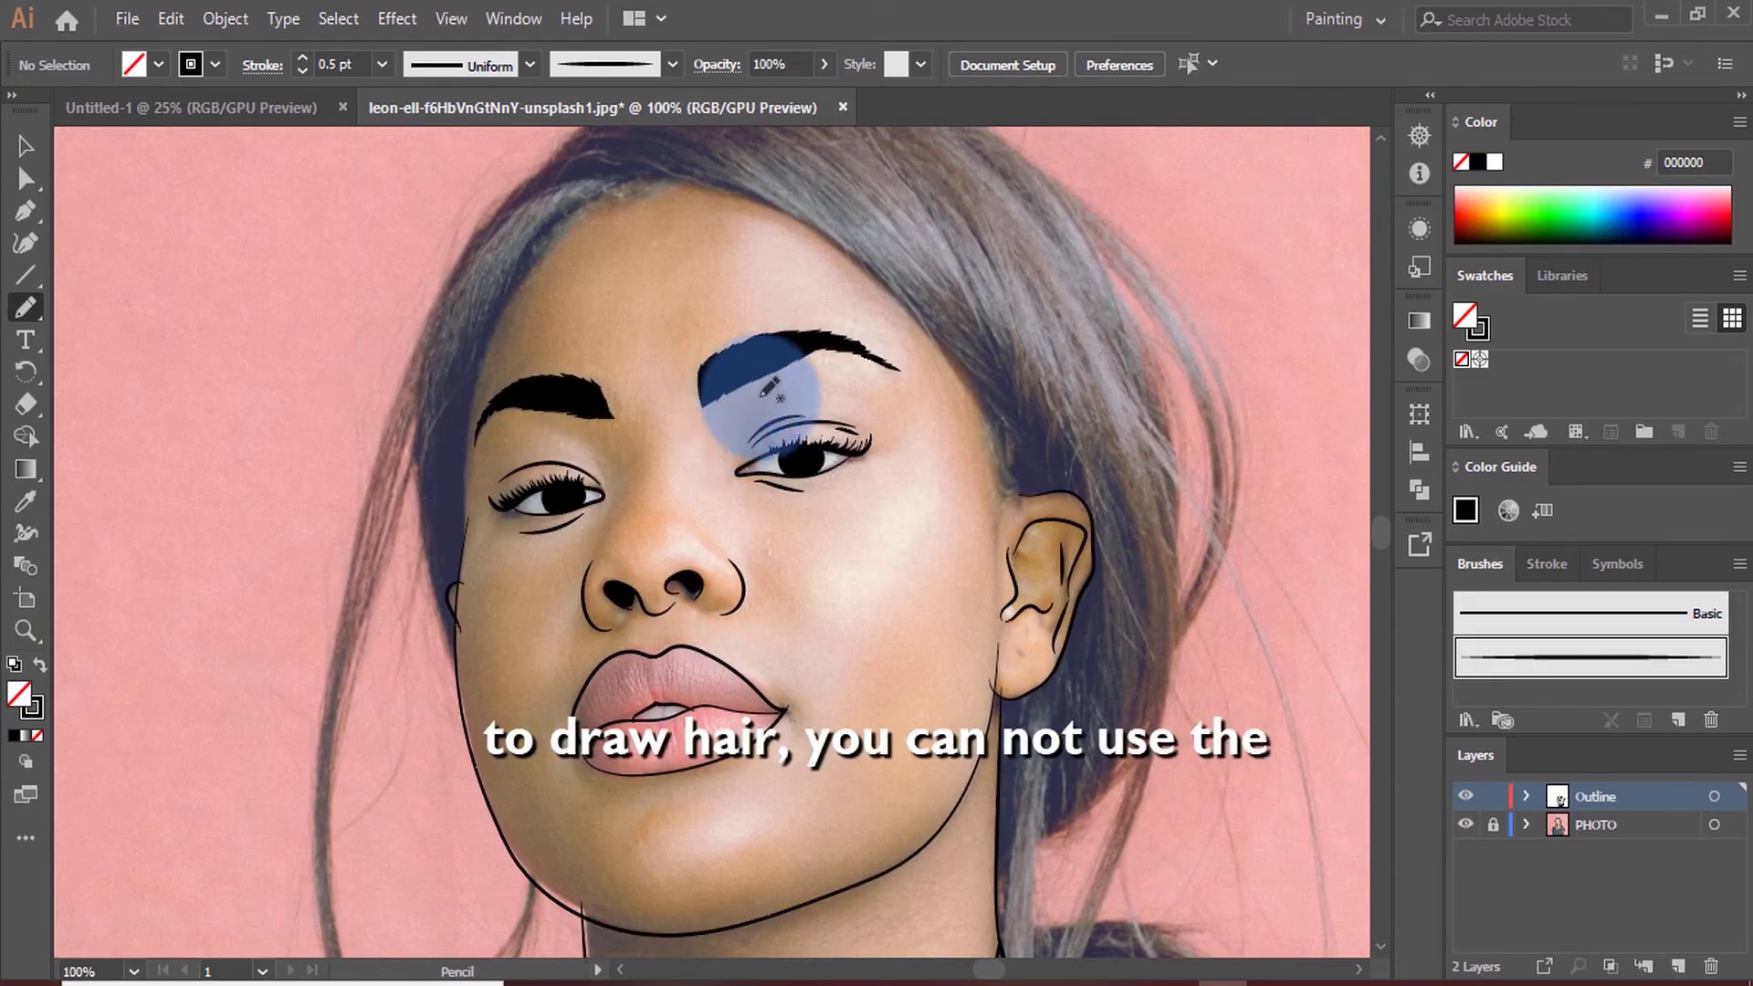
scroll(770, 388, "up", 1)
scroll(764, 216, "up", 1)
key("b")
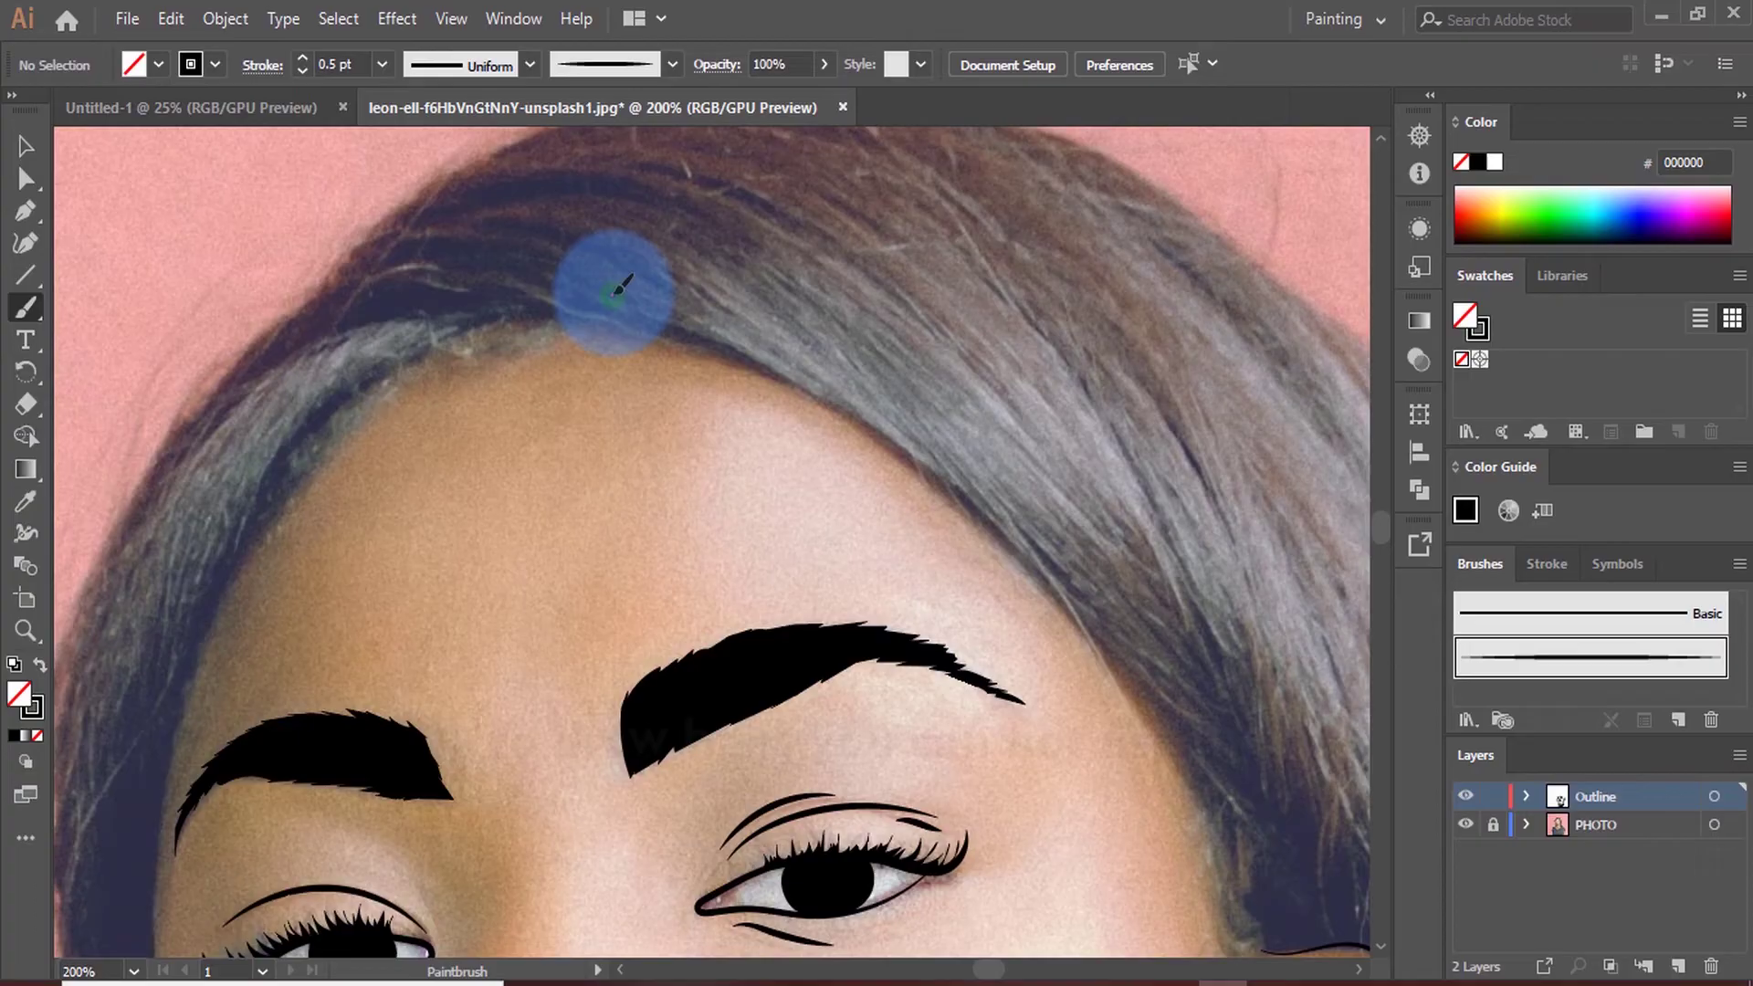
left_click_drag(614, 293, 899, 431)
left_click_drag(731, 283, 936, 379)
left_click_drag(861, 278, 1037, 482)
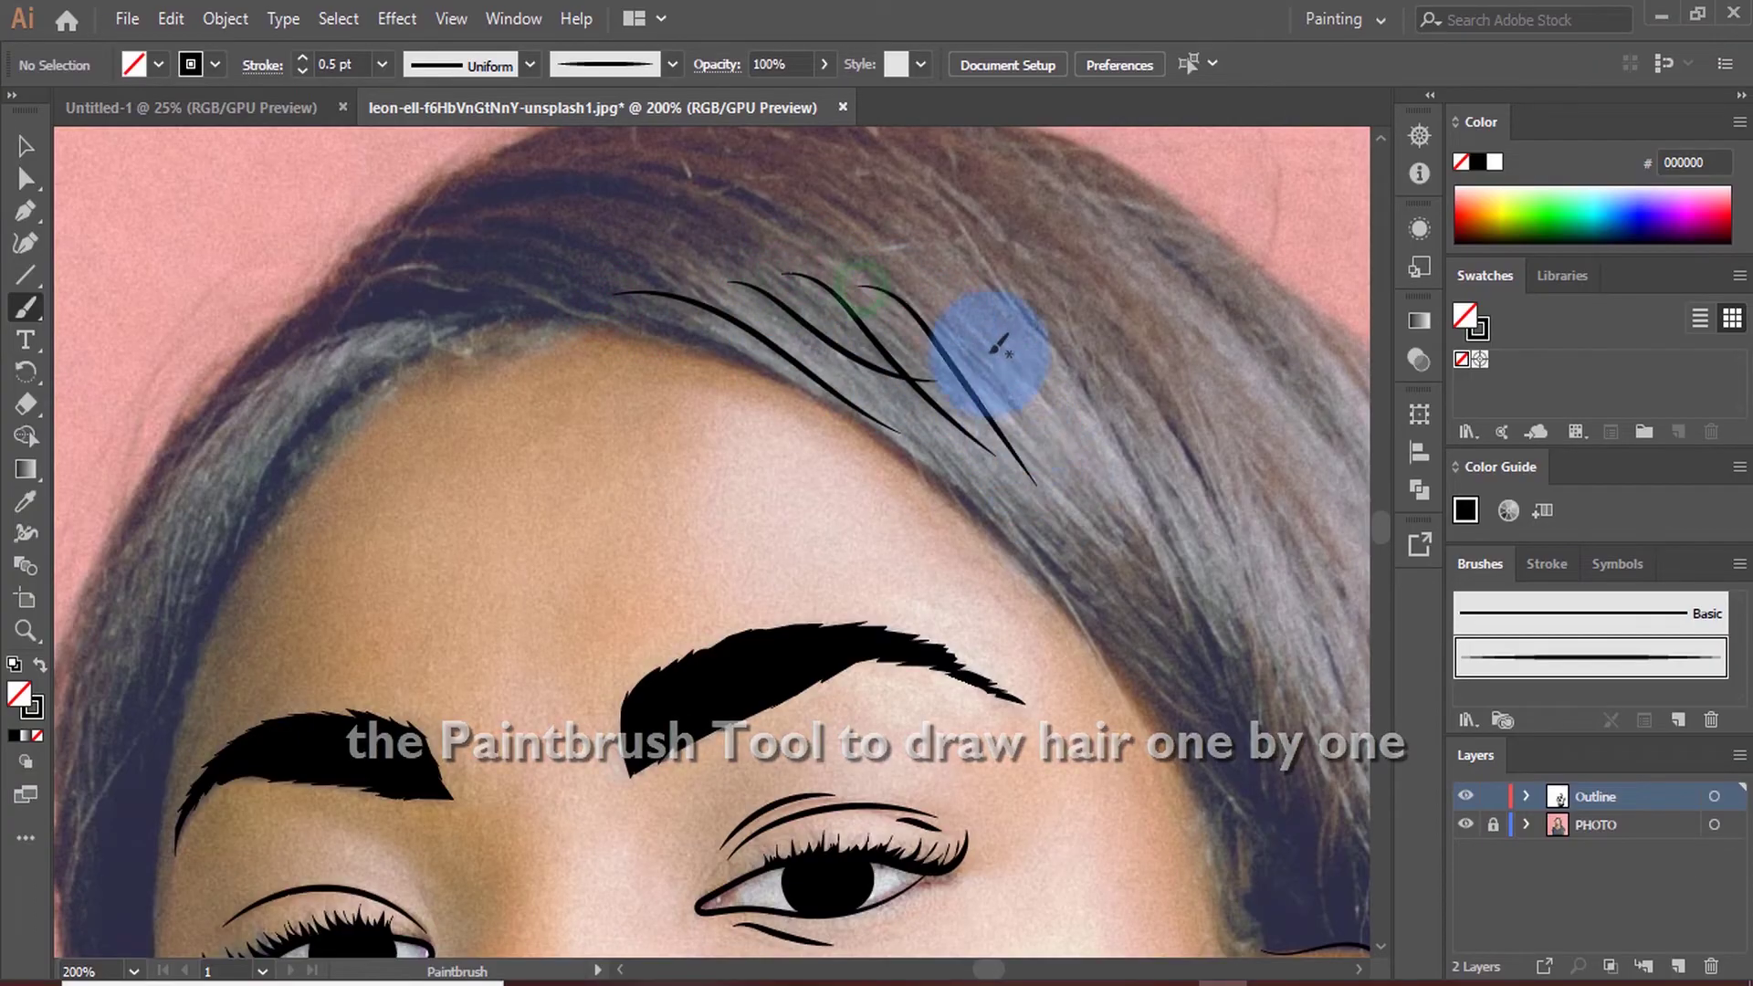
left_click_drag(954, 324, 1155, 534)
Preview the strands without the photo, then delete all the painted hair strokes
scroll(1093, 497, "down", 3)
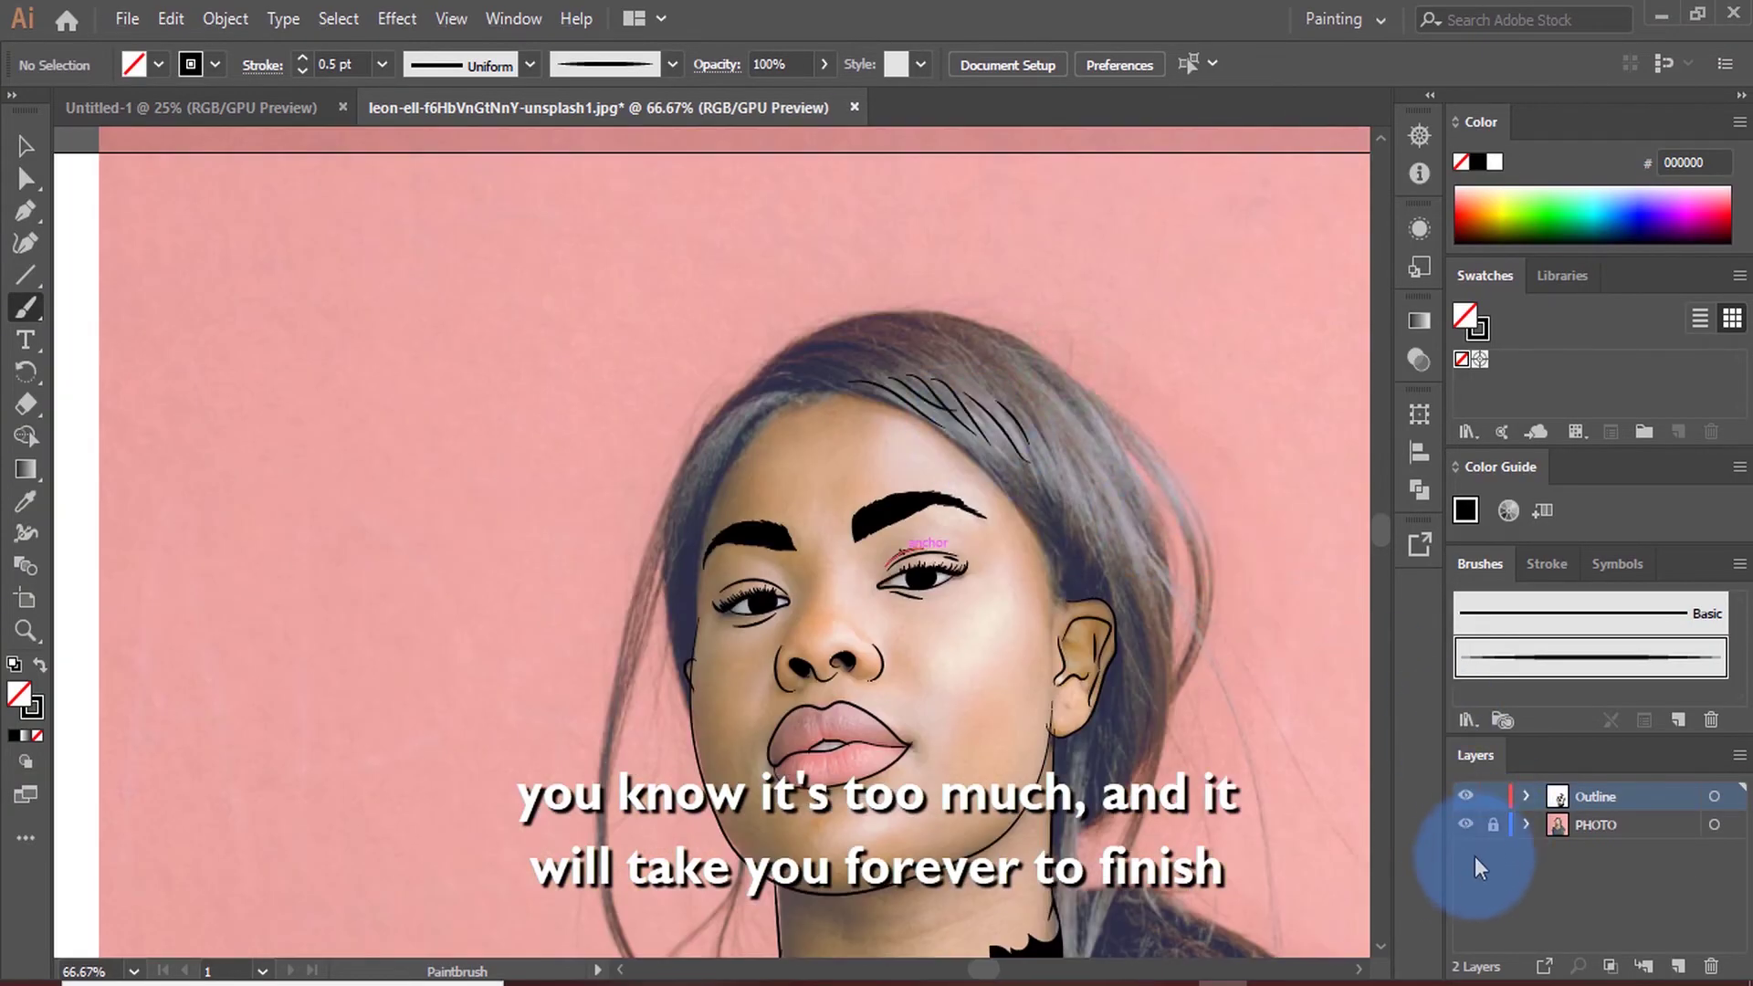
left_click(1465, 827)
left_click(1465, 825)
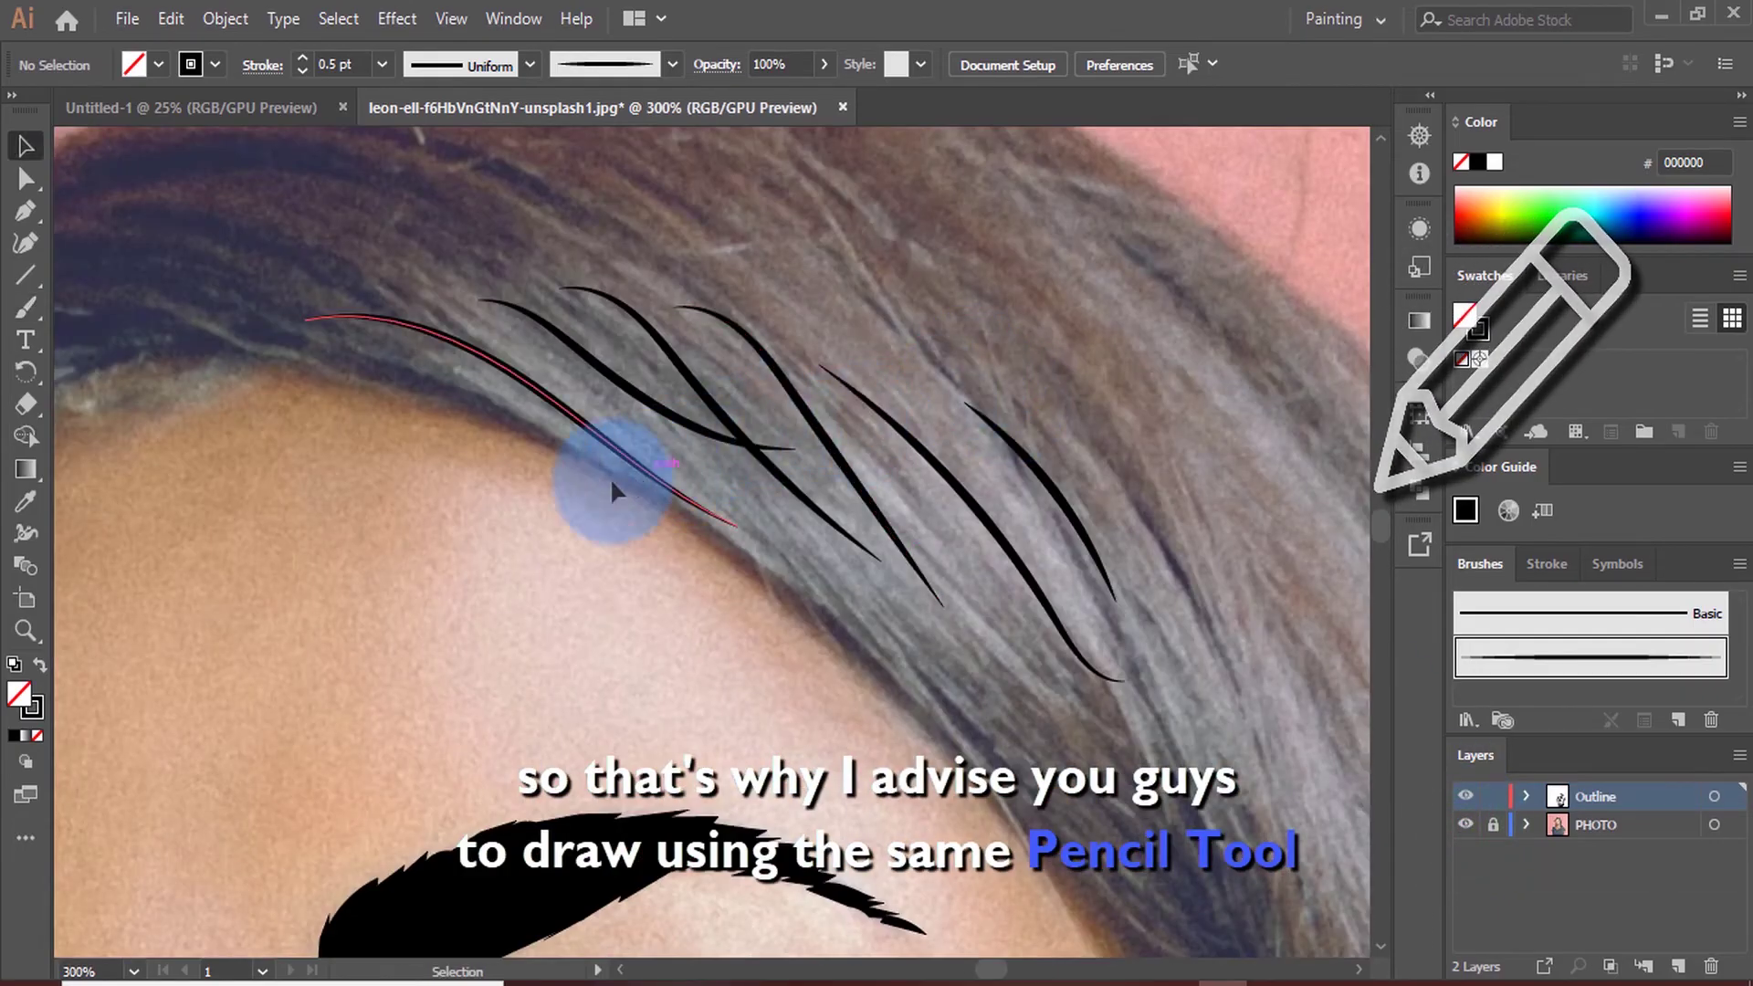
left_click_drag(536, 489, 1125, 447)
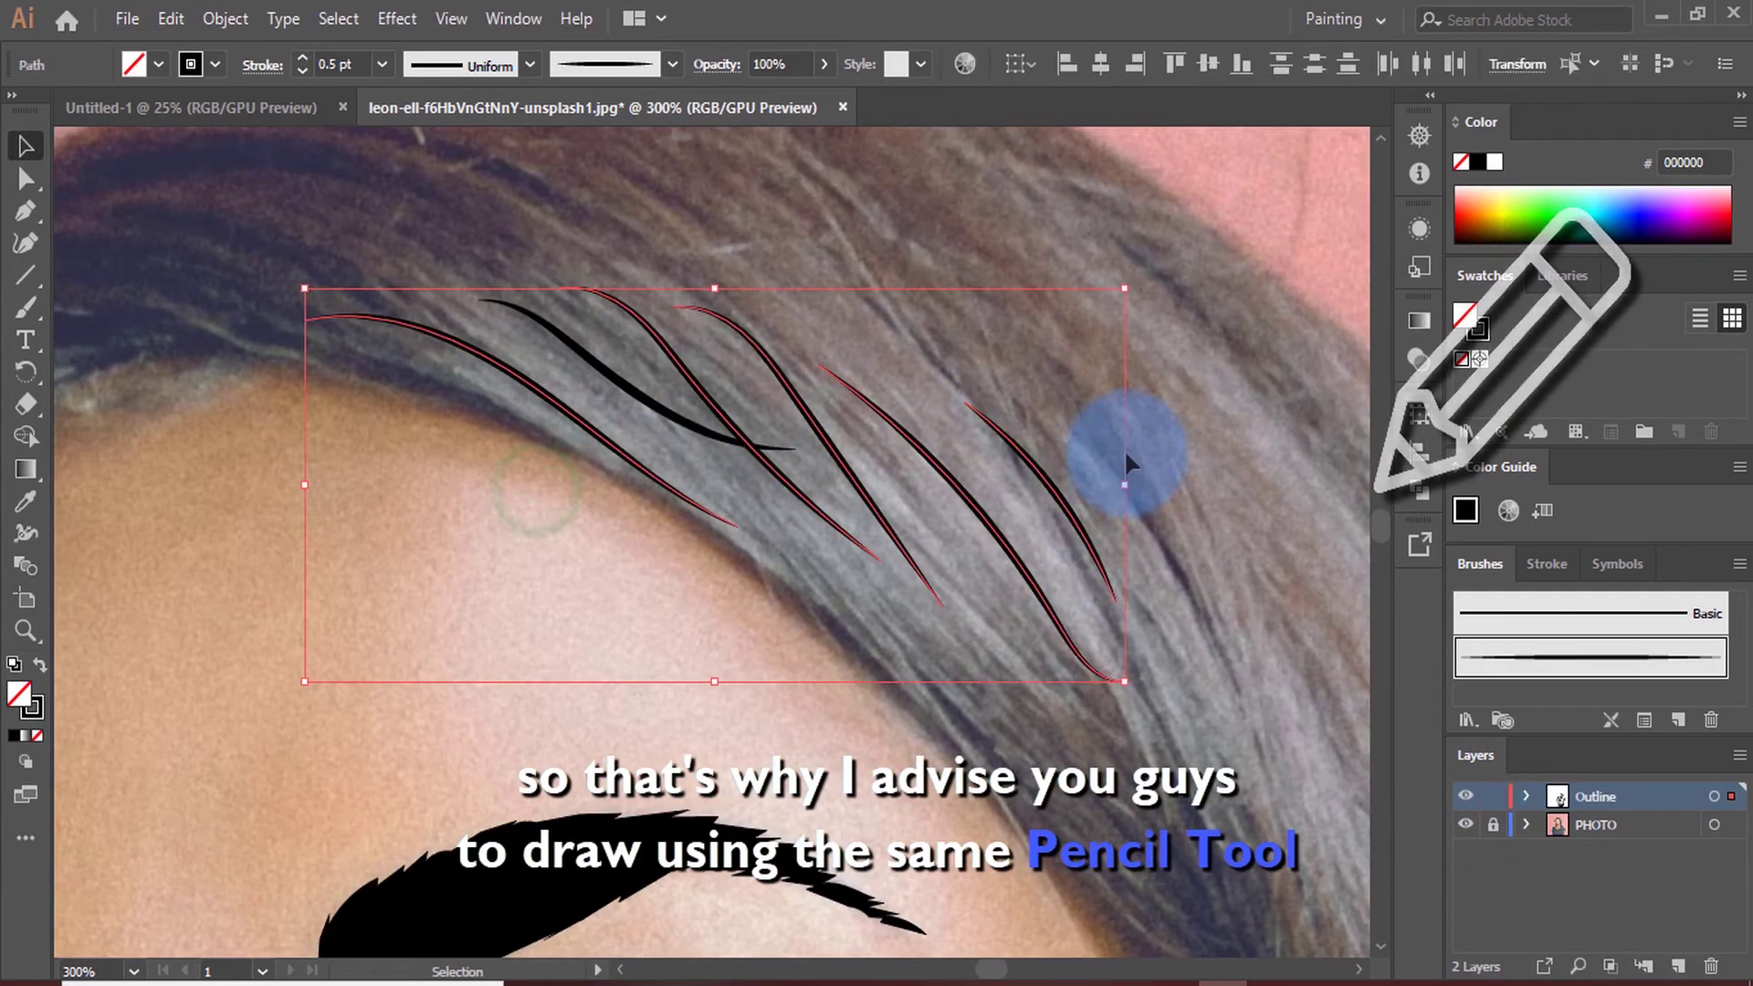
key("Delete")
left_click_drag(797, 332, 599, 462)
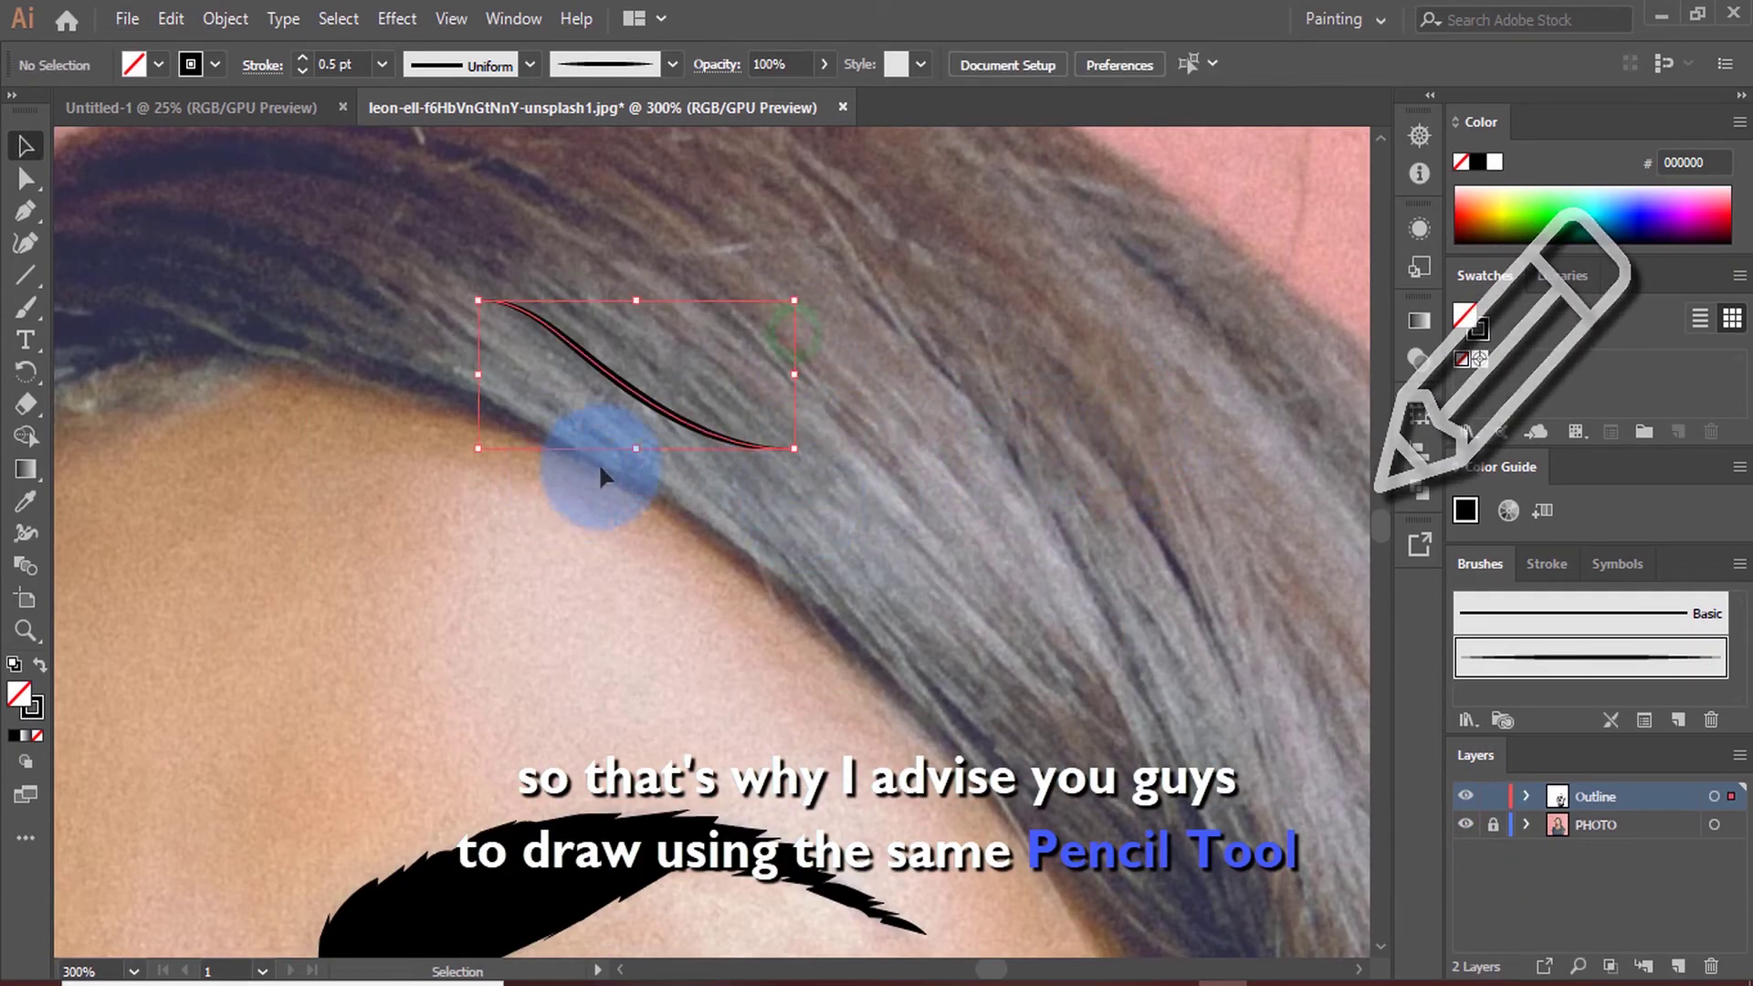
key("Delete")
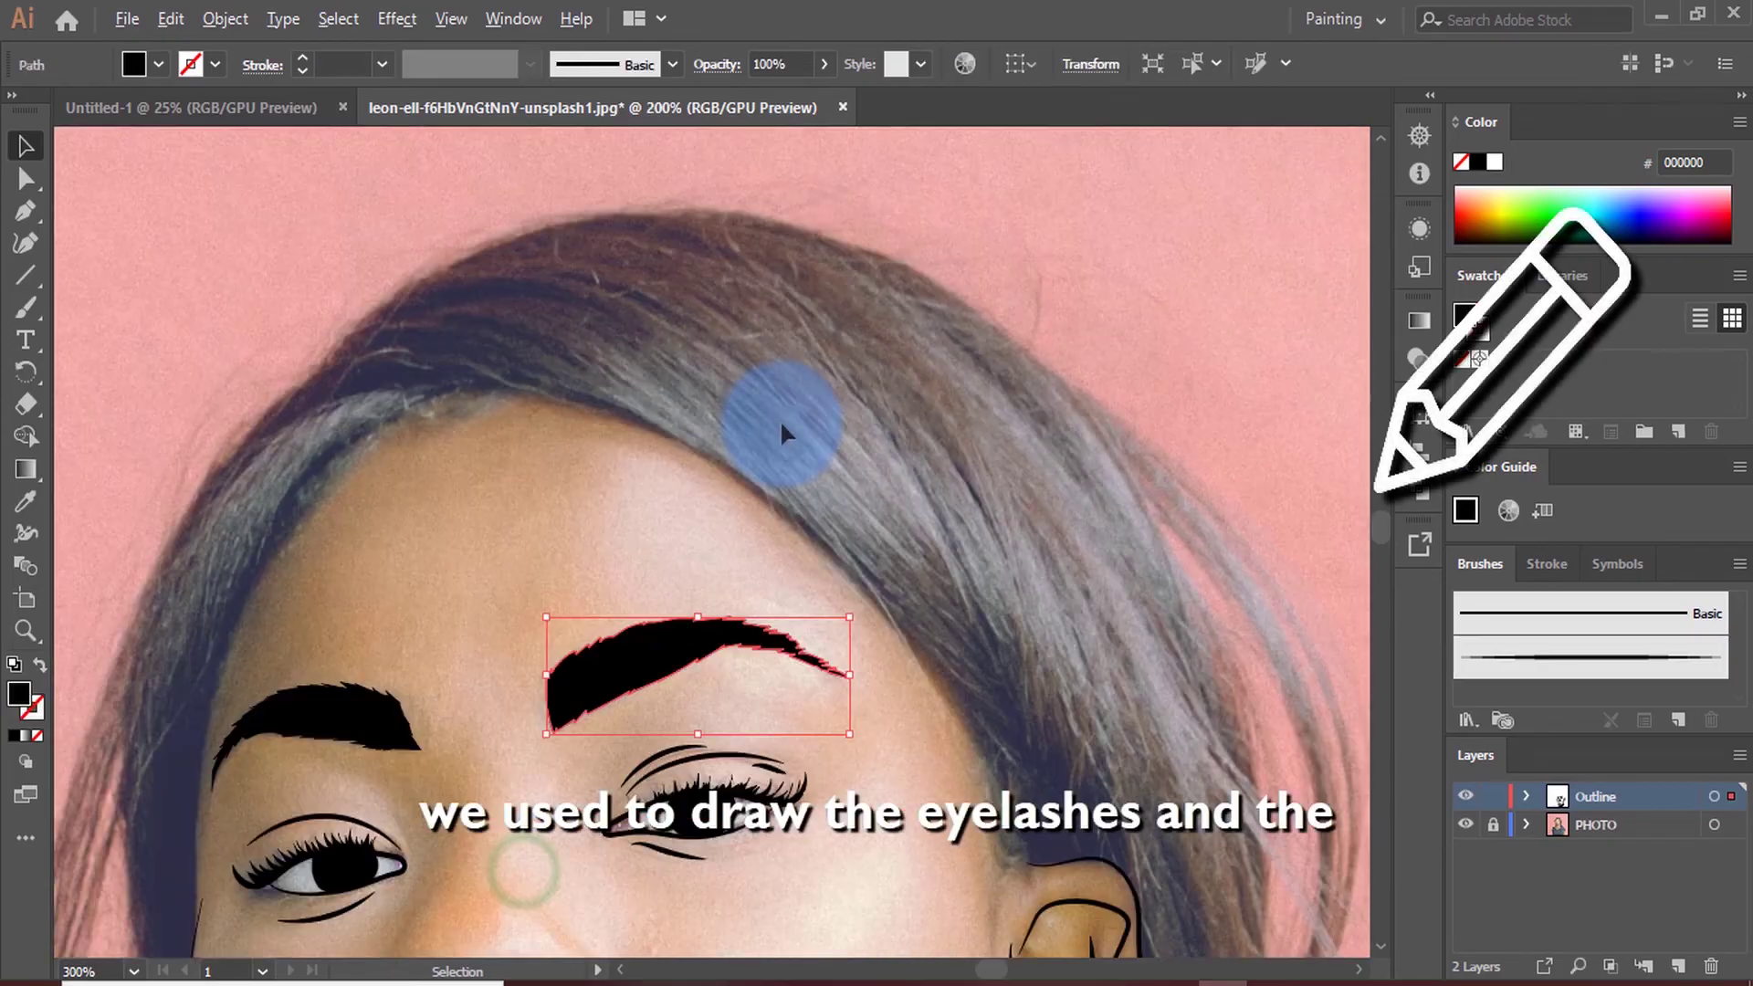
key("n")
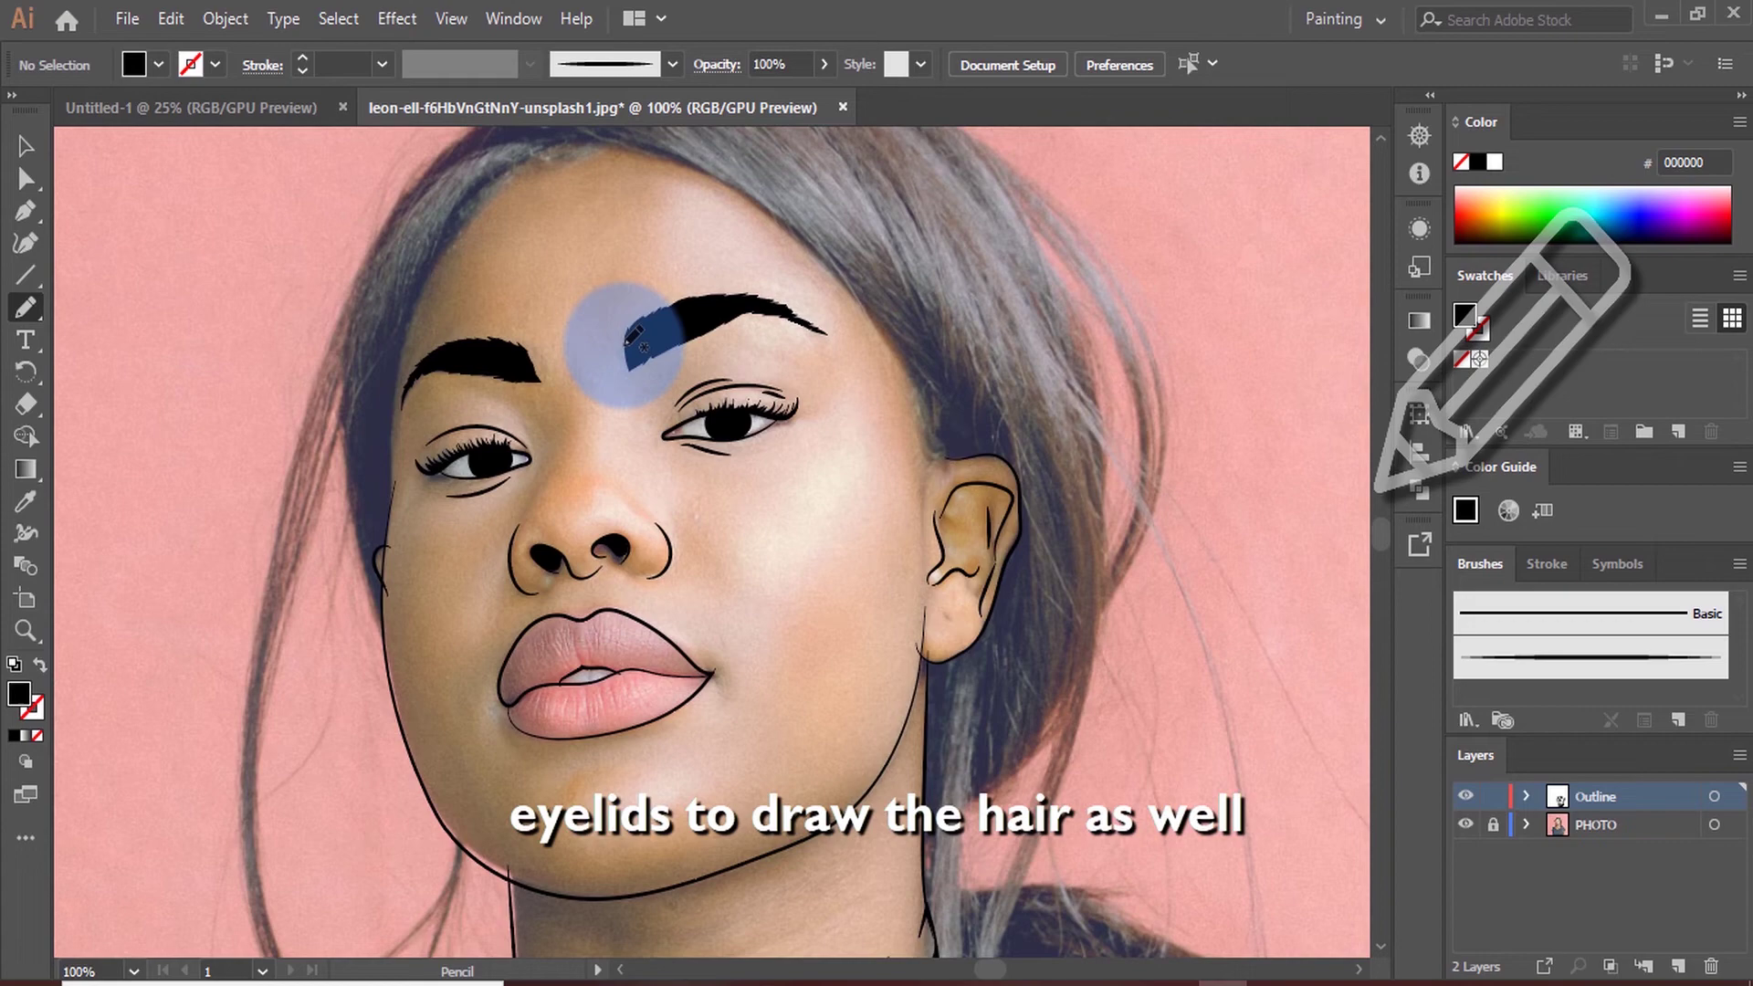
Pick the Pencil Tool from the brush flyout and trace the hairline from forehead to ear
scroll(886, 416, "up", 3)
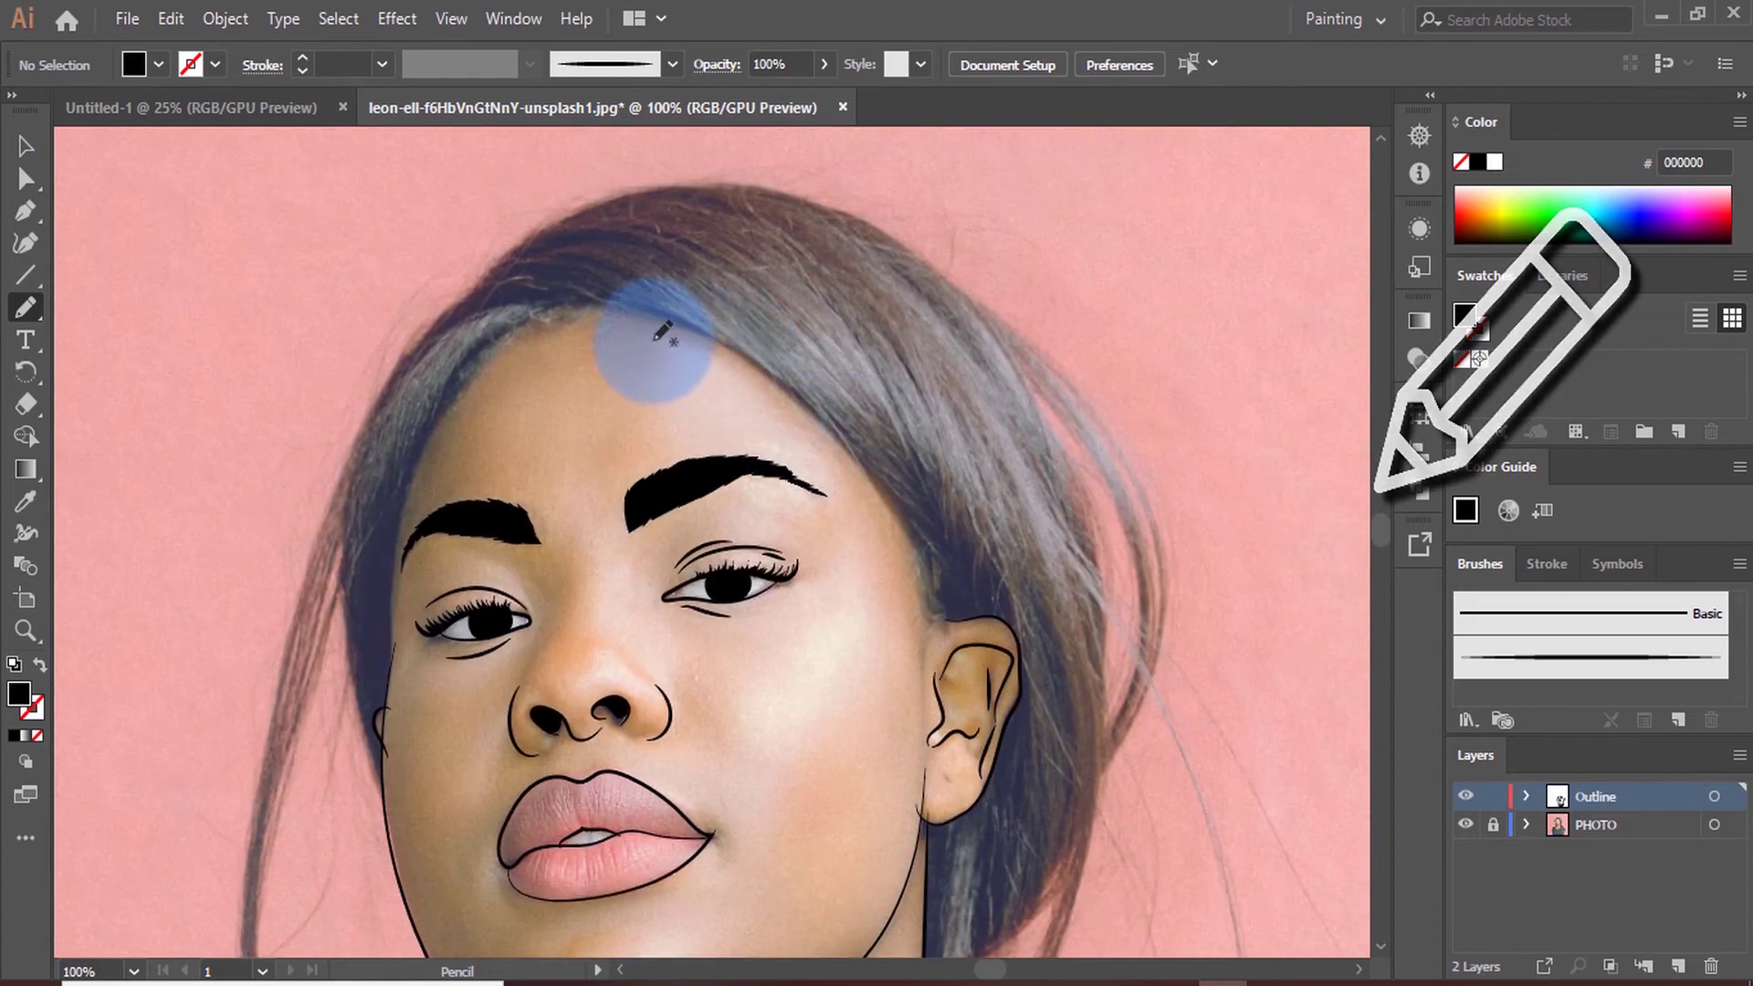
scroll(623, 322, "up", 3)
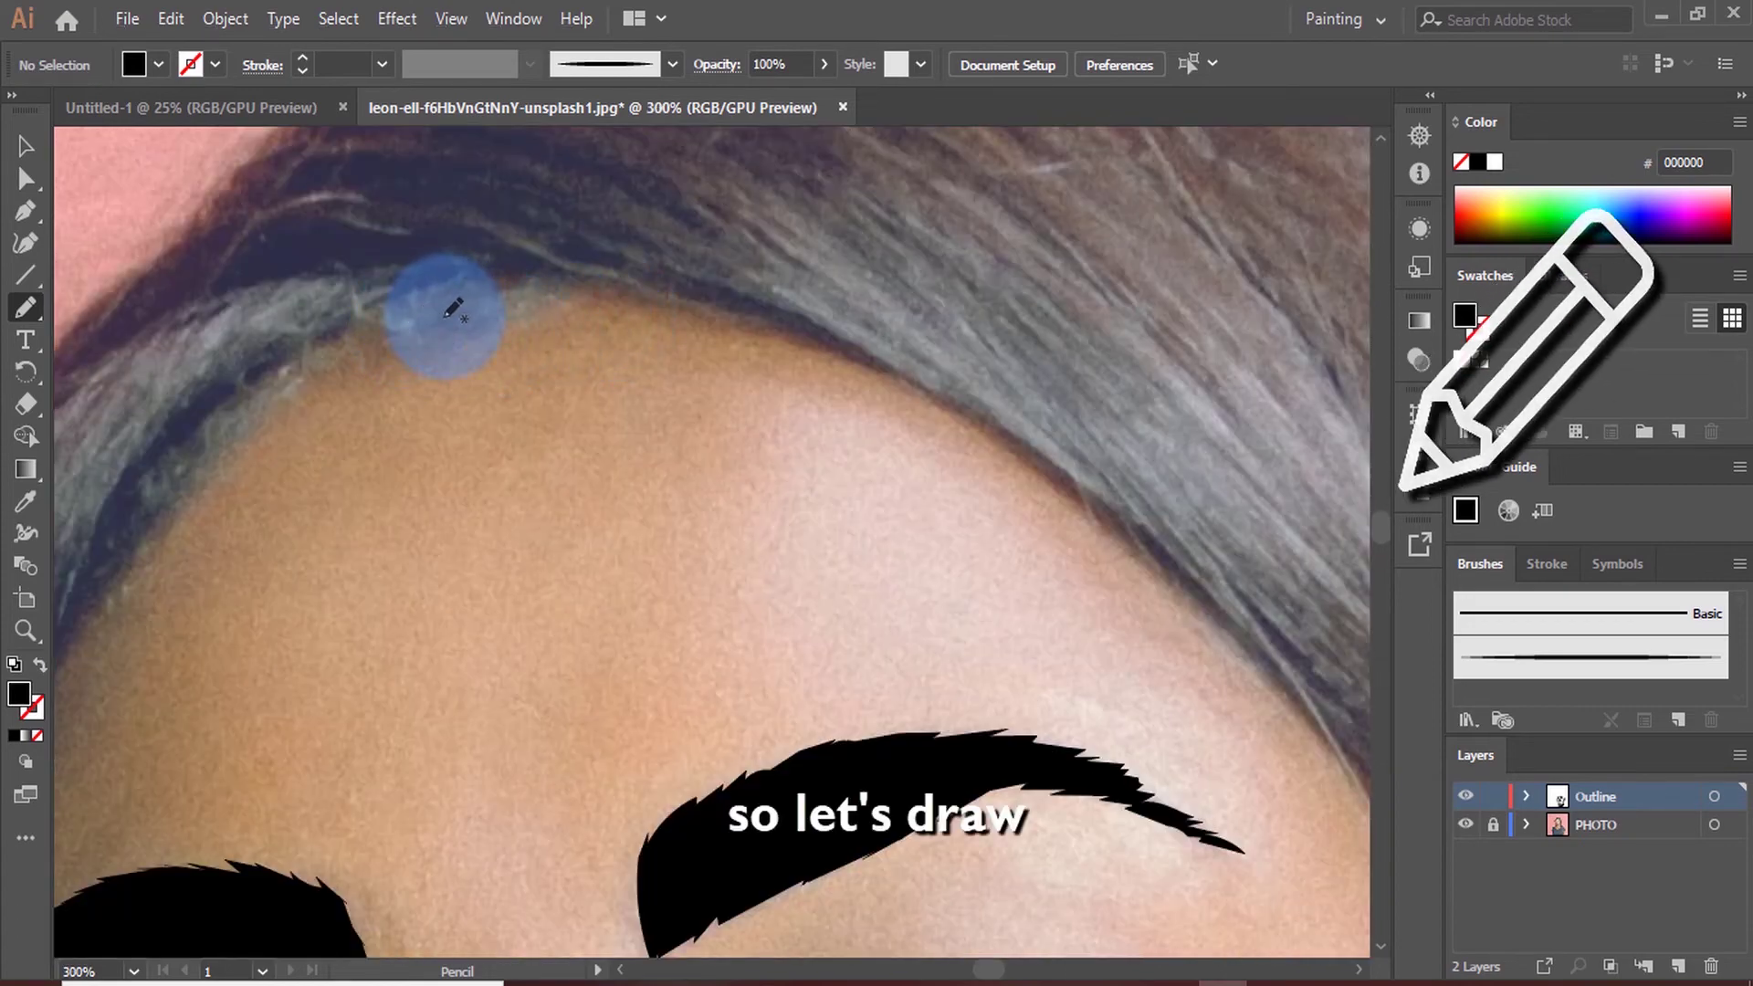
scroll(455, 486, "down", 2)
left_click(22, 307)
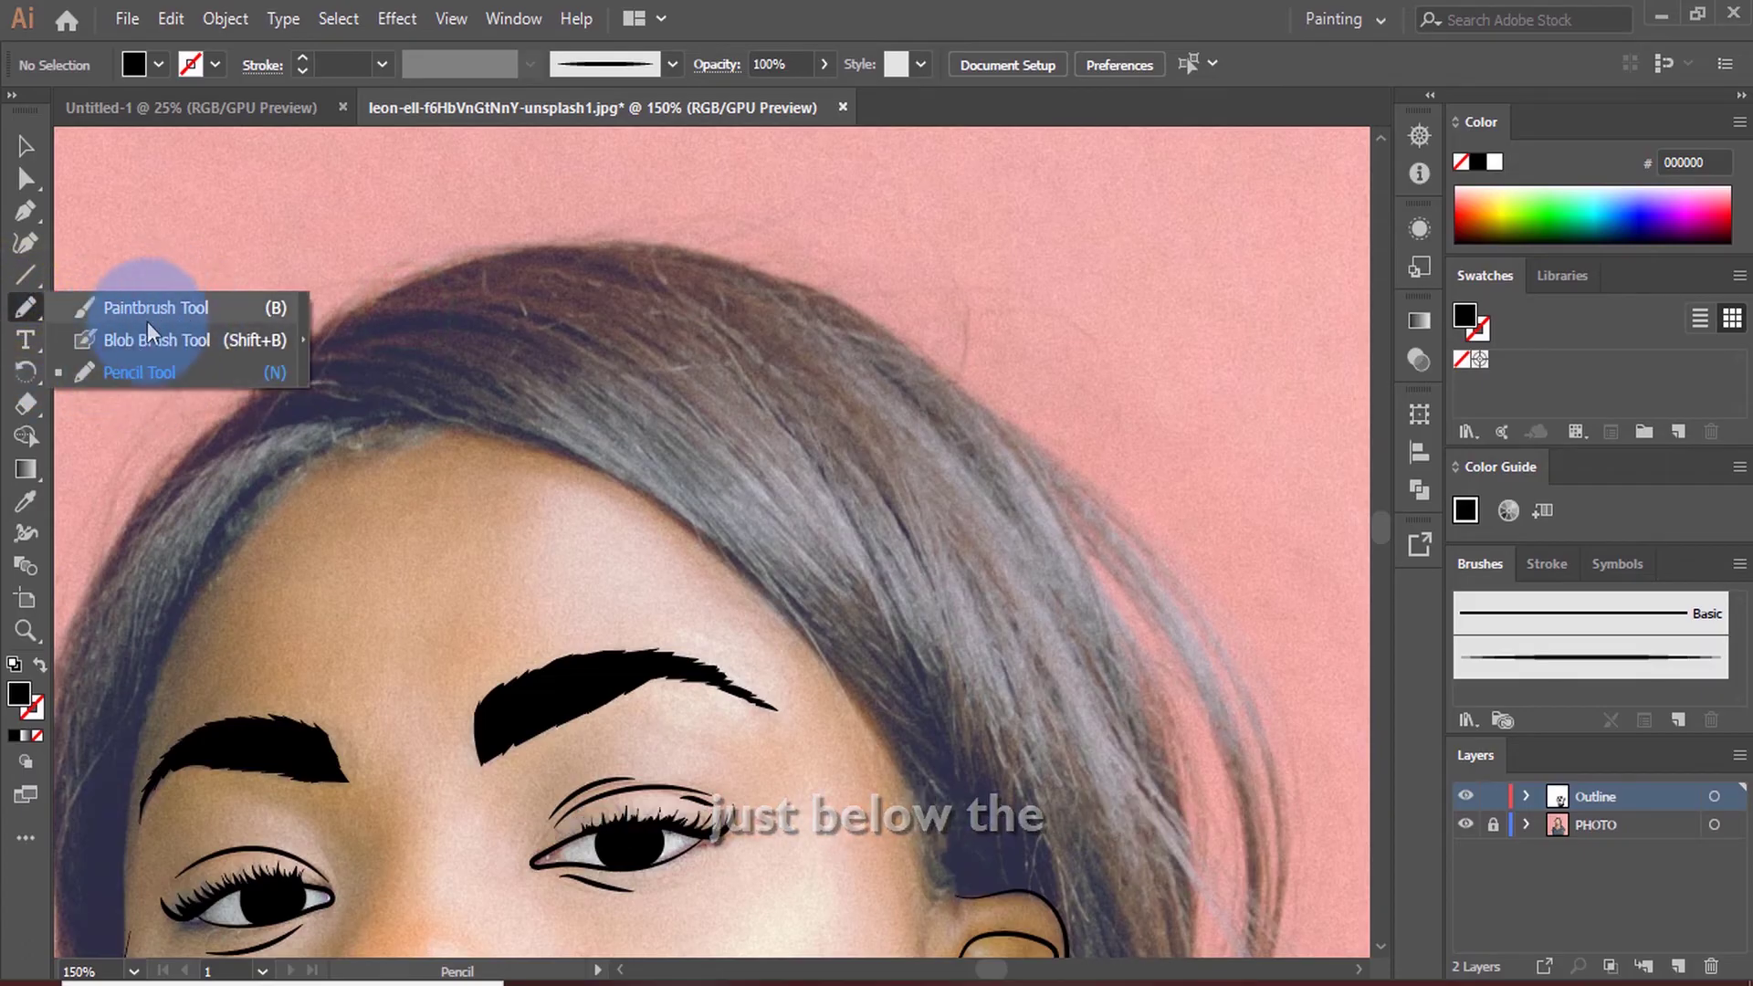
left_click(167, 377)
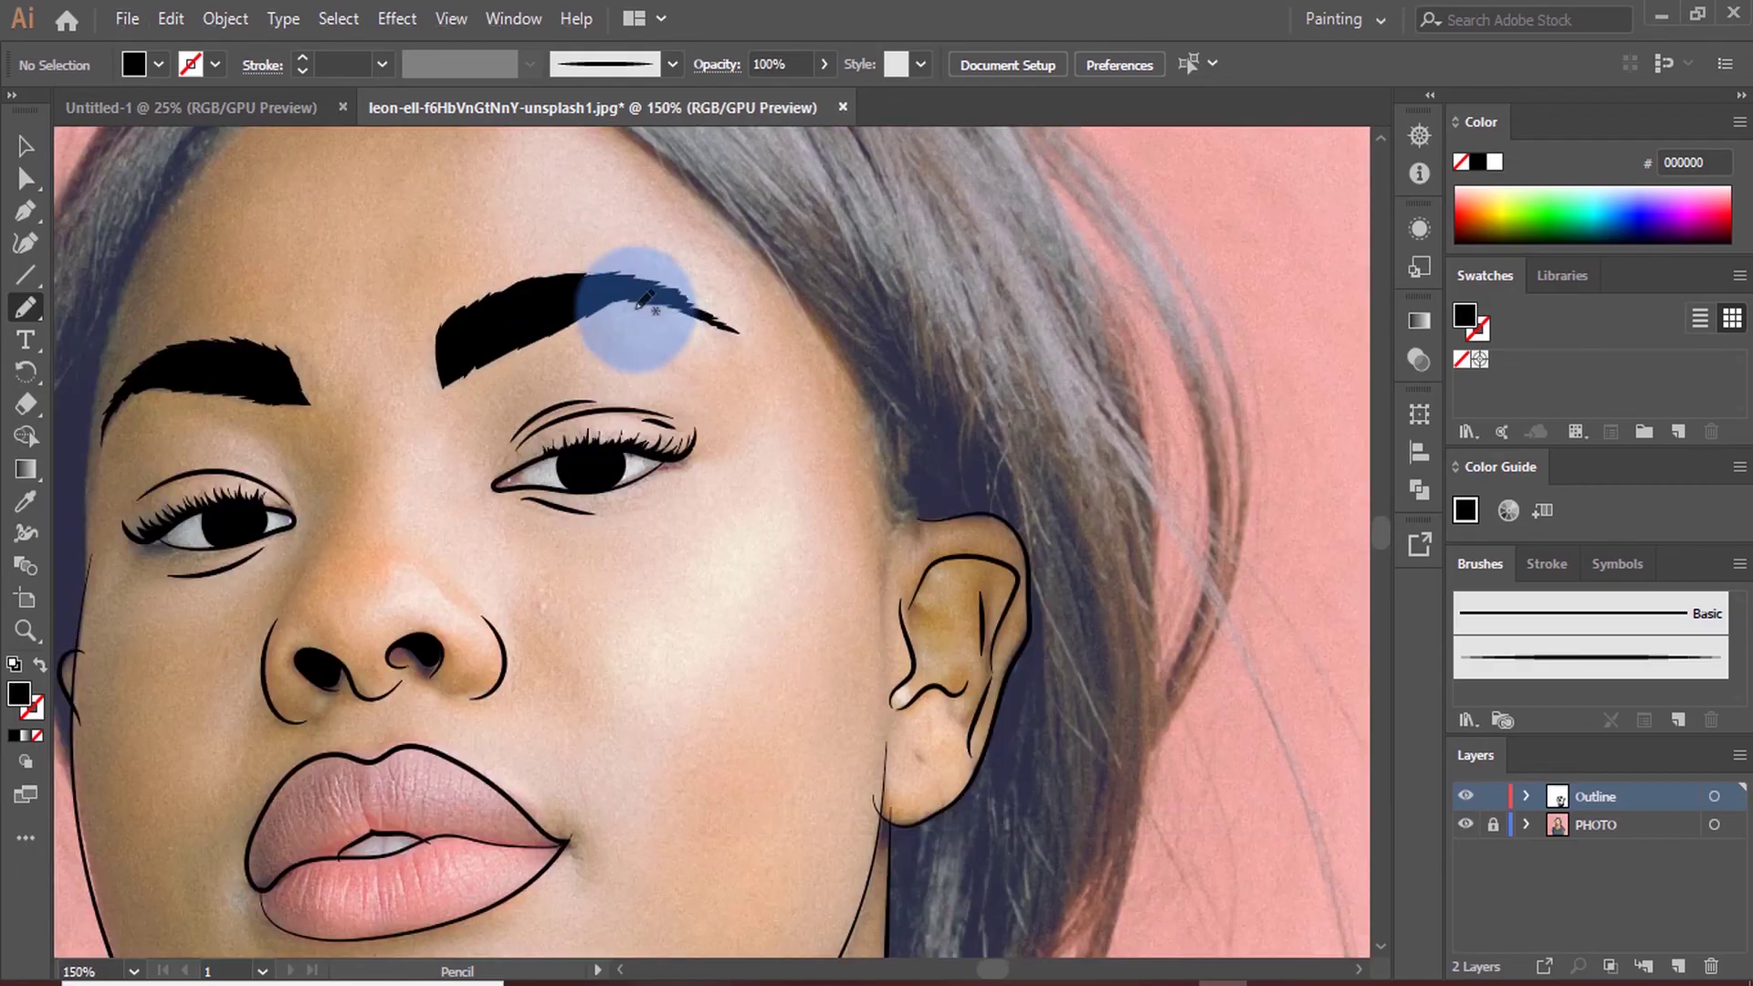
scroll(644, 301, "up", 3)
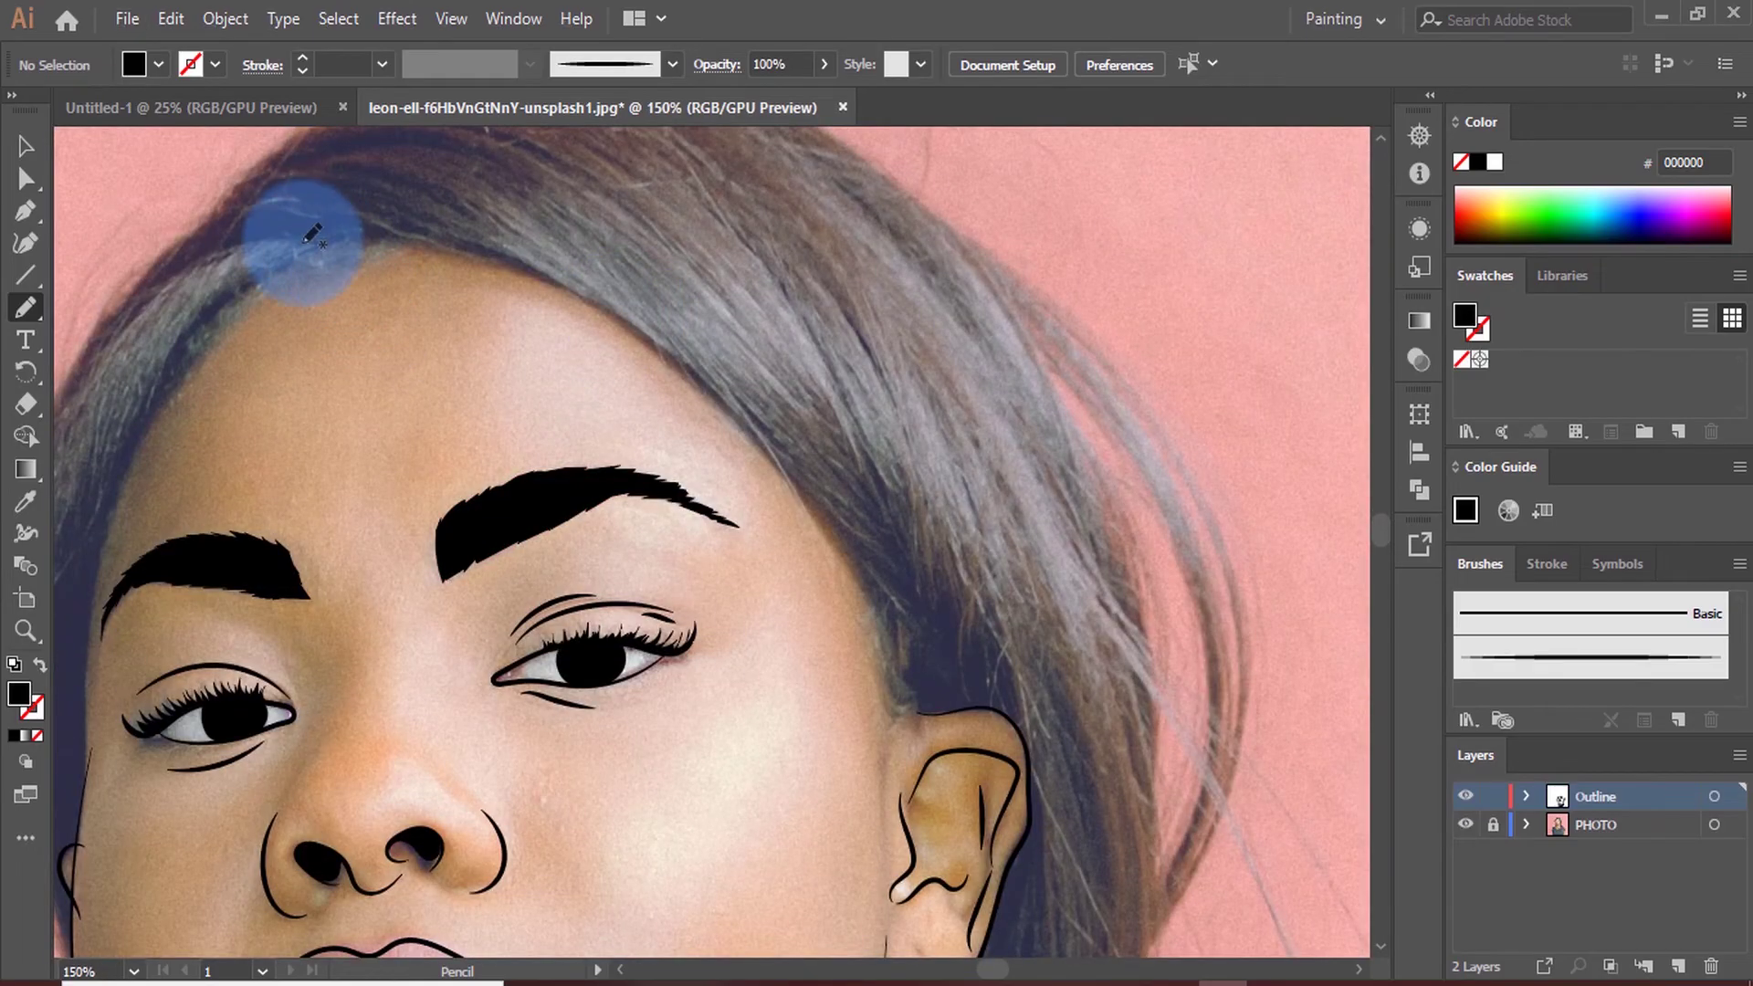
left_click_drag(726, 400, 847, 551)
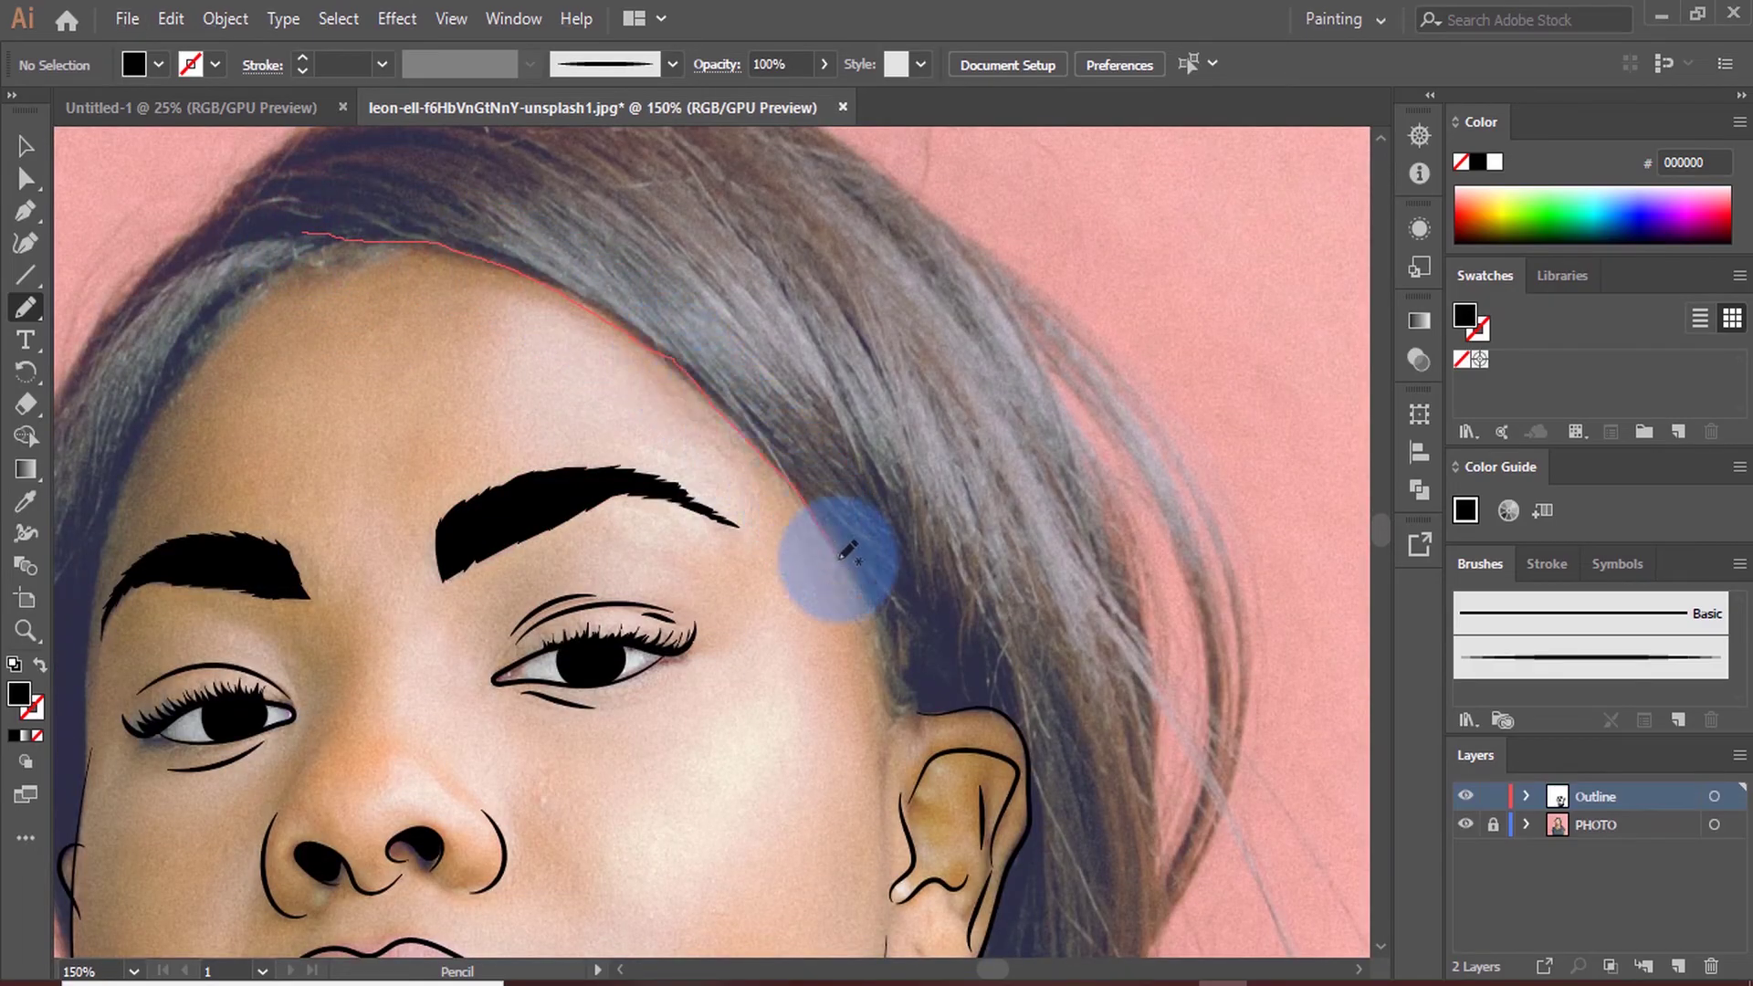
left_click_drag(900, 701, 893, 692)
scroll(834, 579, "down", 2)
scroll(861, 560, "up", 4)
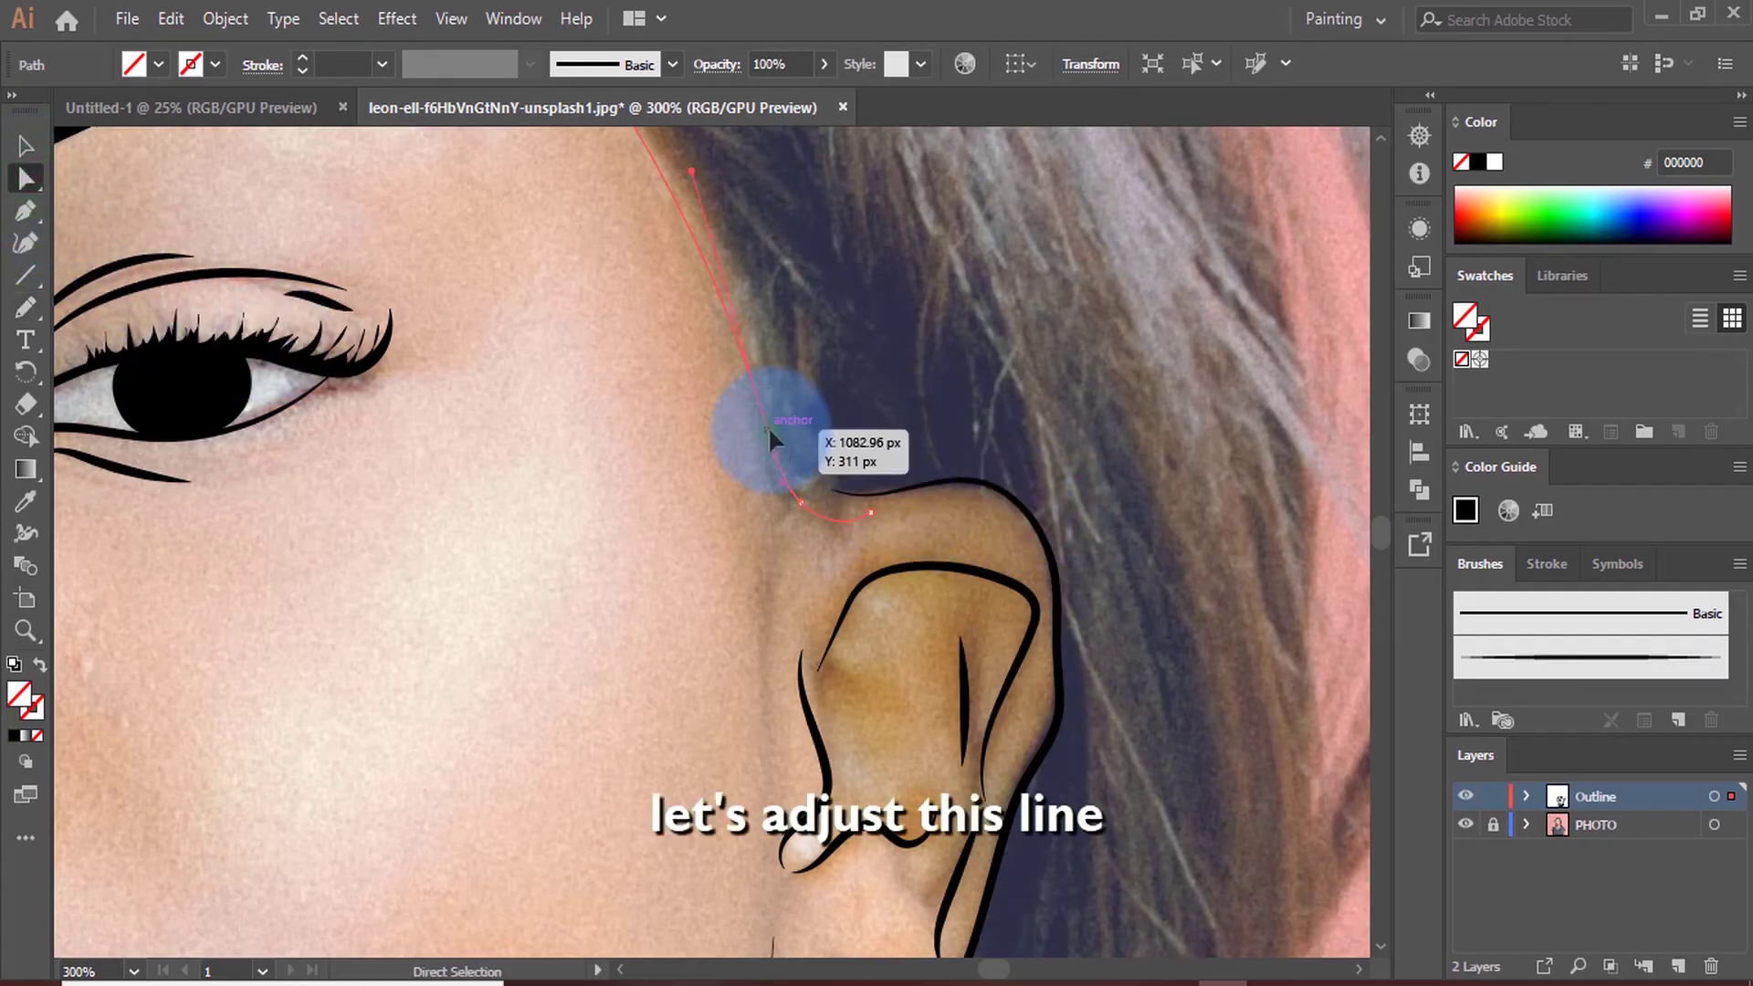
Reshape the hairline end onto the ear top and extend it along the ear
left_click_drag(769, 427, 791, 384)
mouse_move(802, 506)
left_mouse_down()
mouse_move(873, 513)
mouse_move(885, 495)
left_mouse_up()
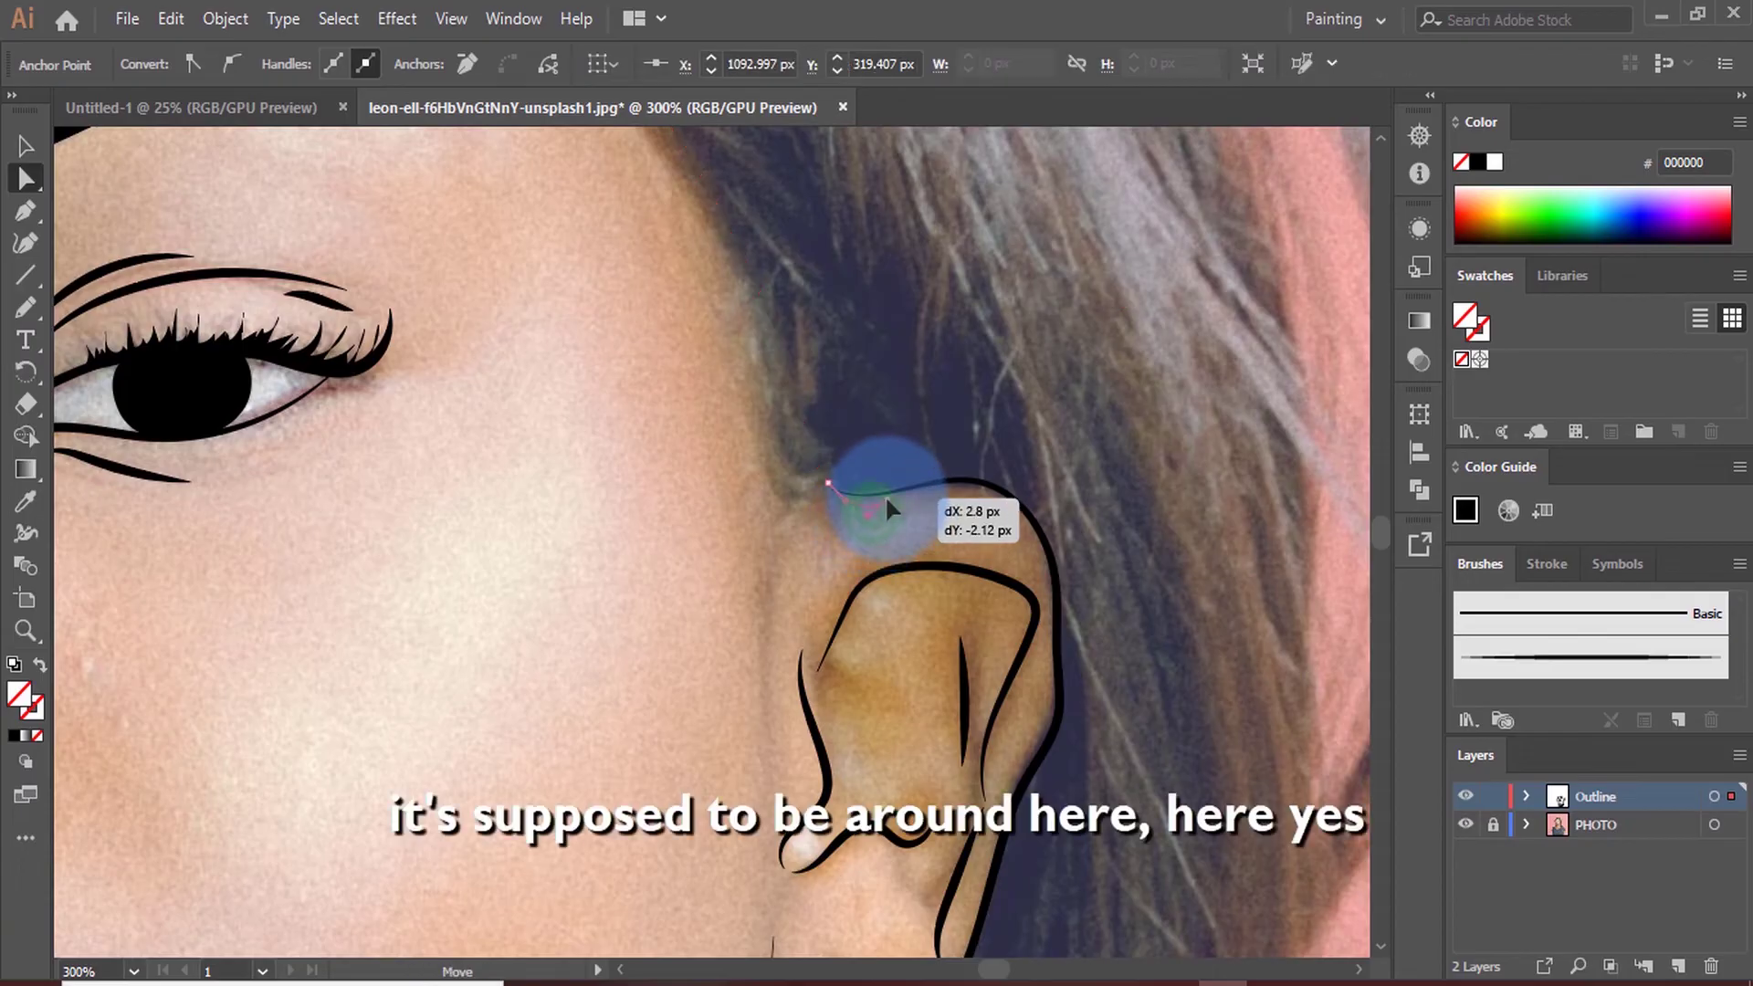
key("n")
scroll(889, 488, "down", 3)
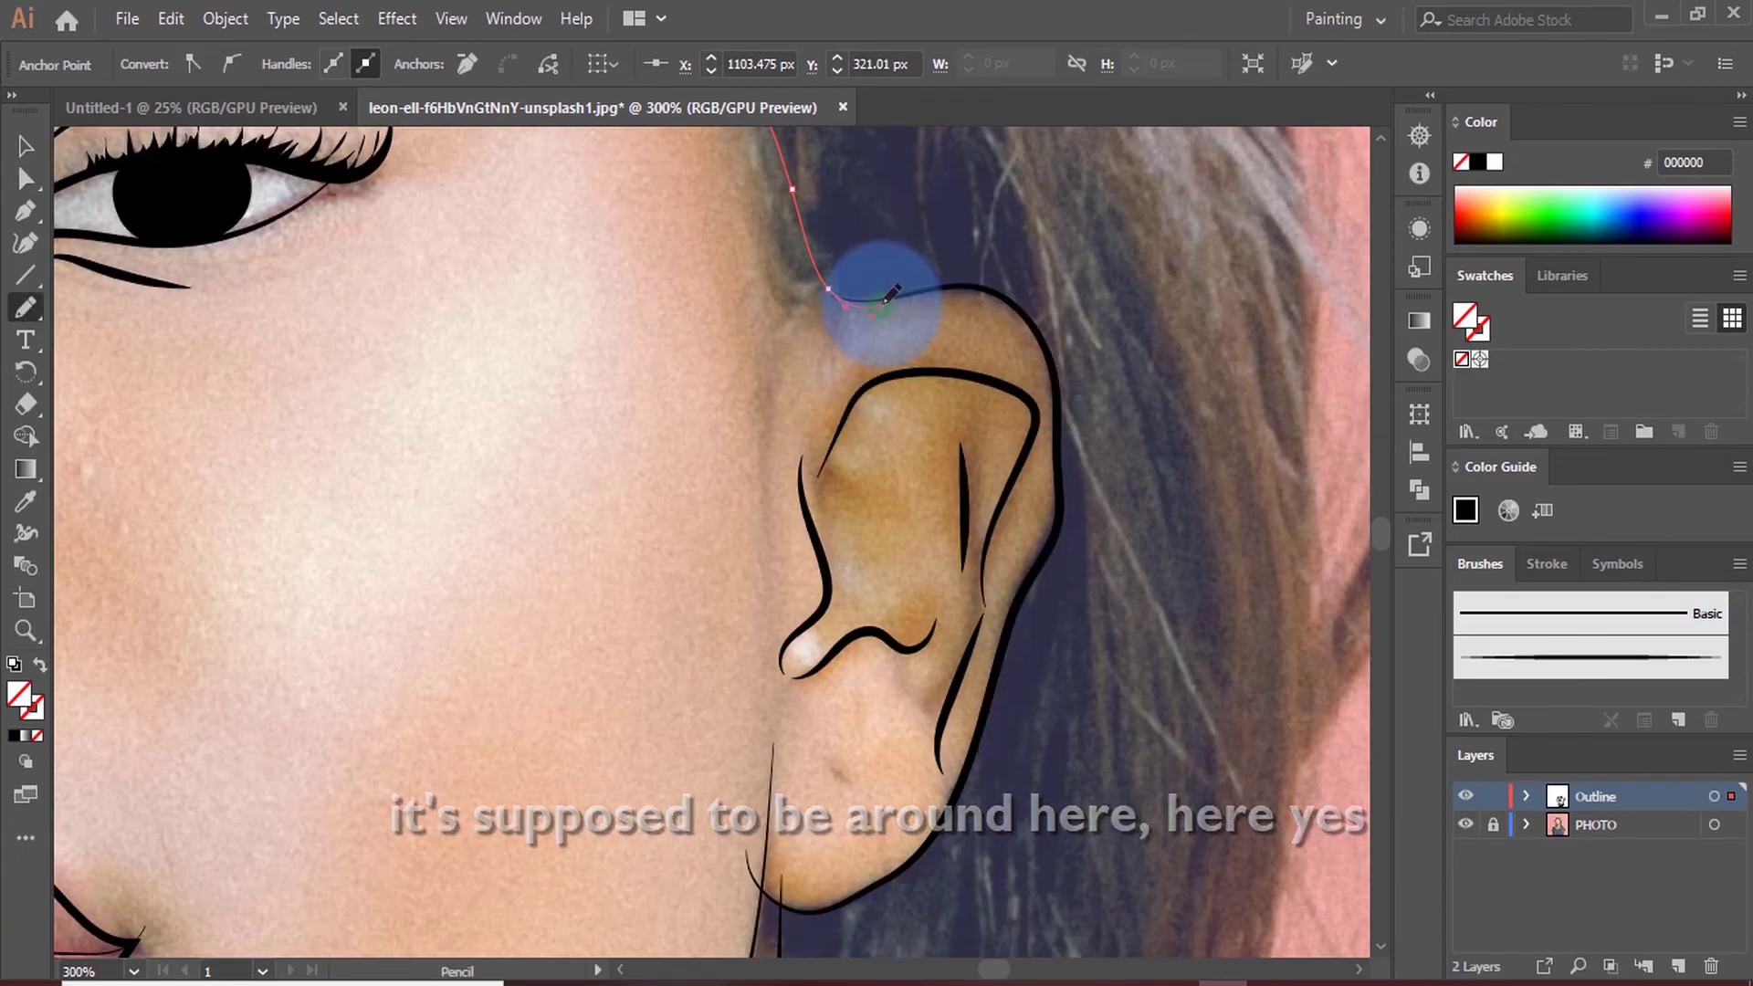
left_click_drag(886, 298, 940, 291)
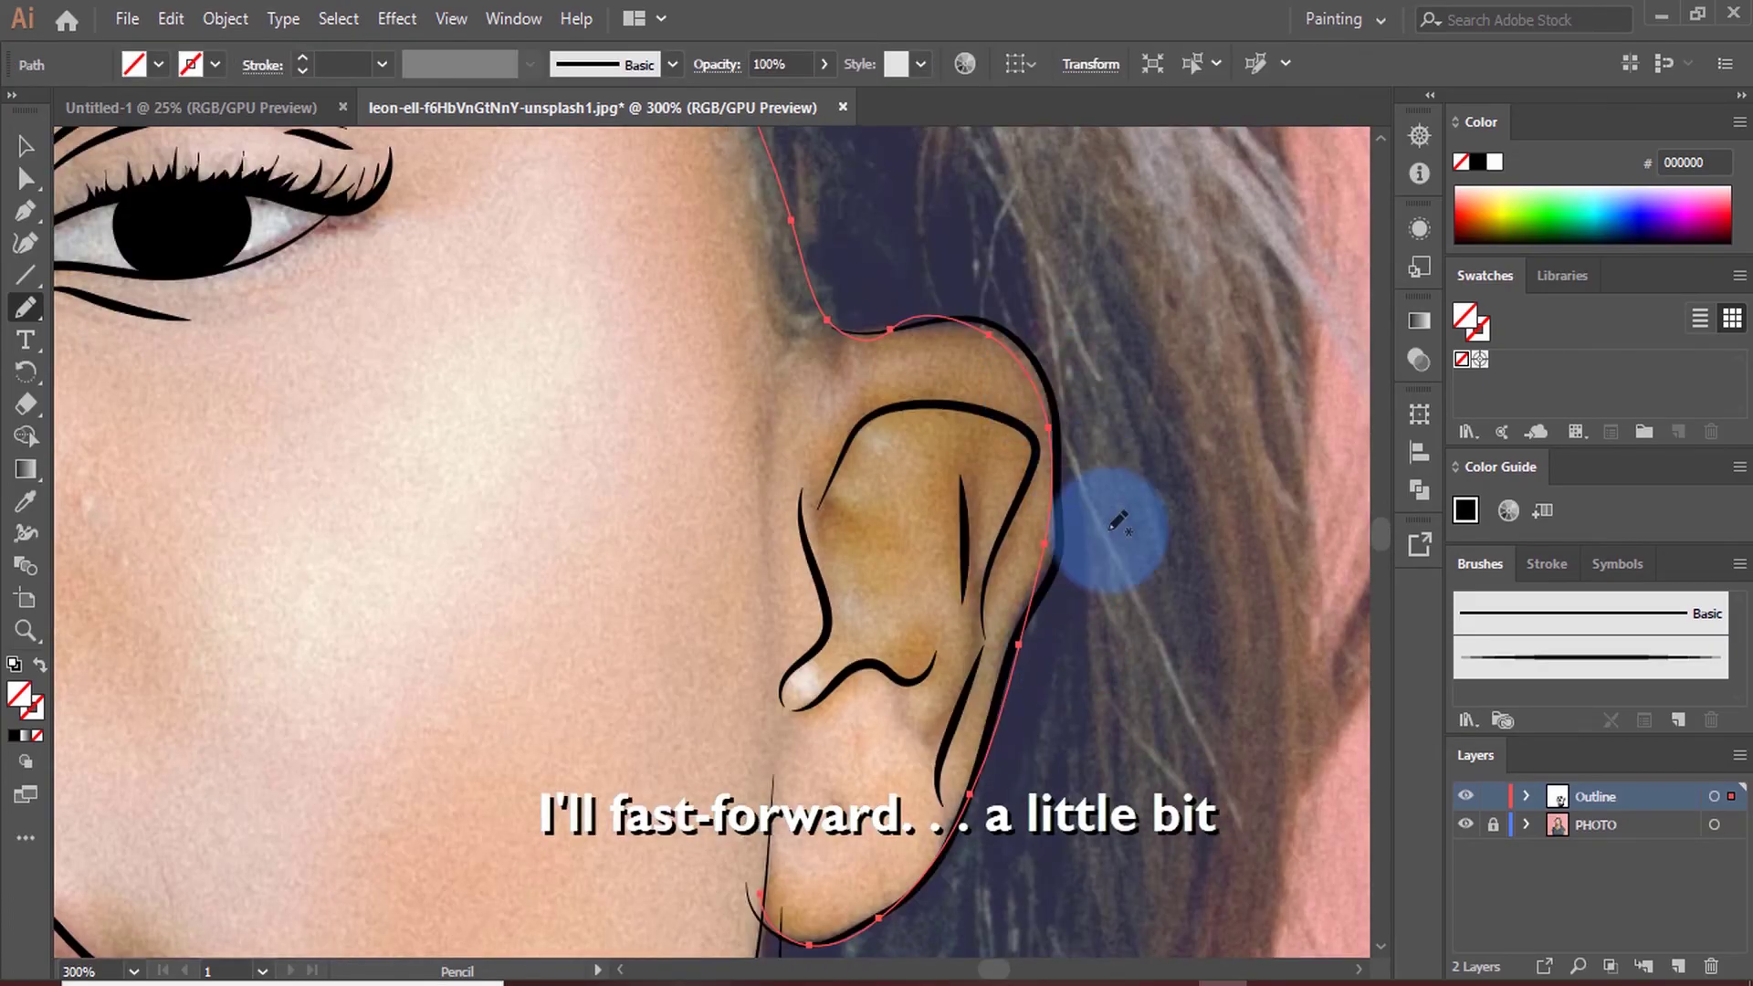
double_click(25, 311)
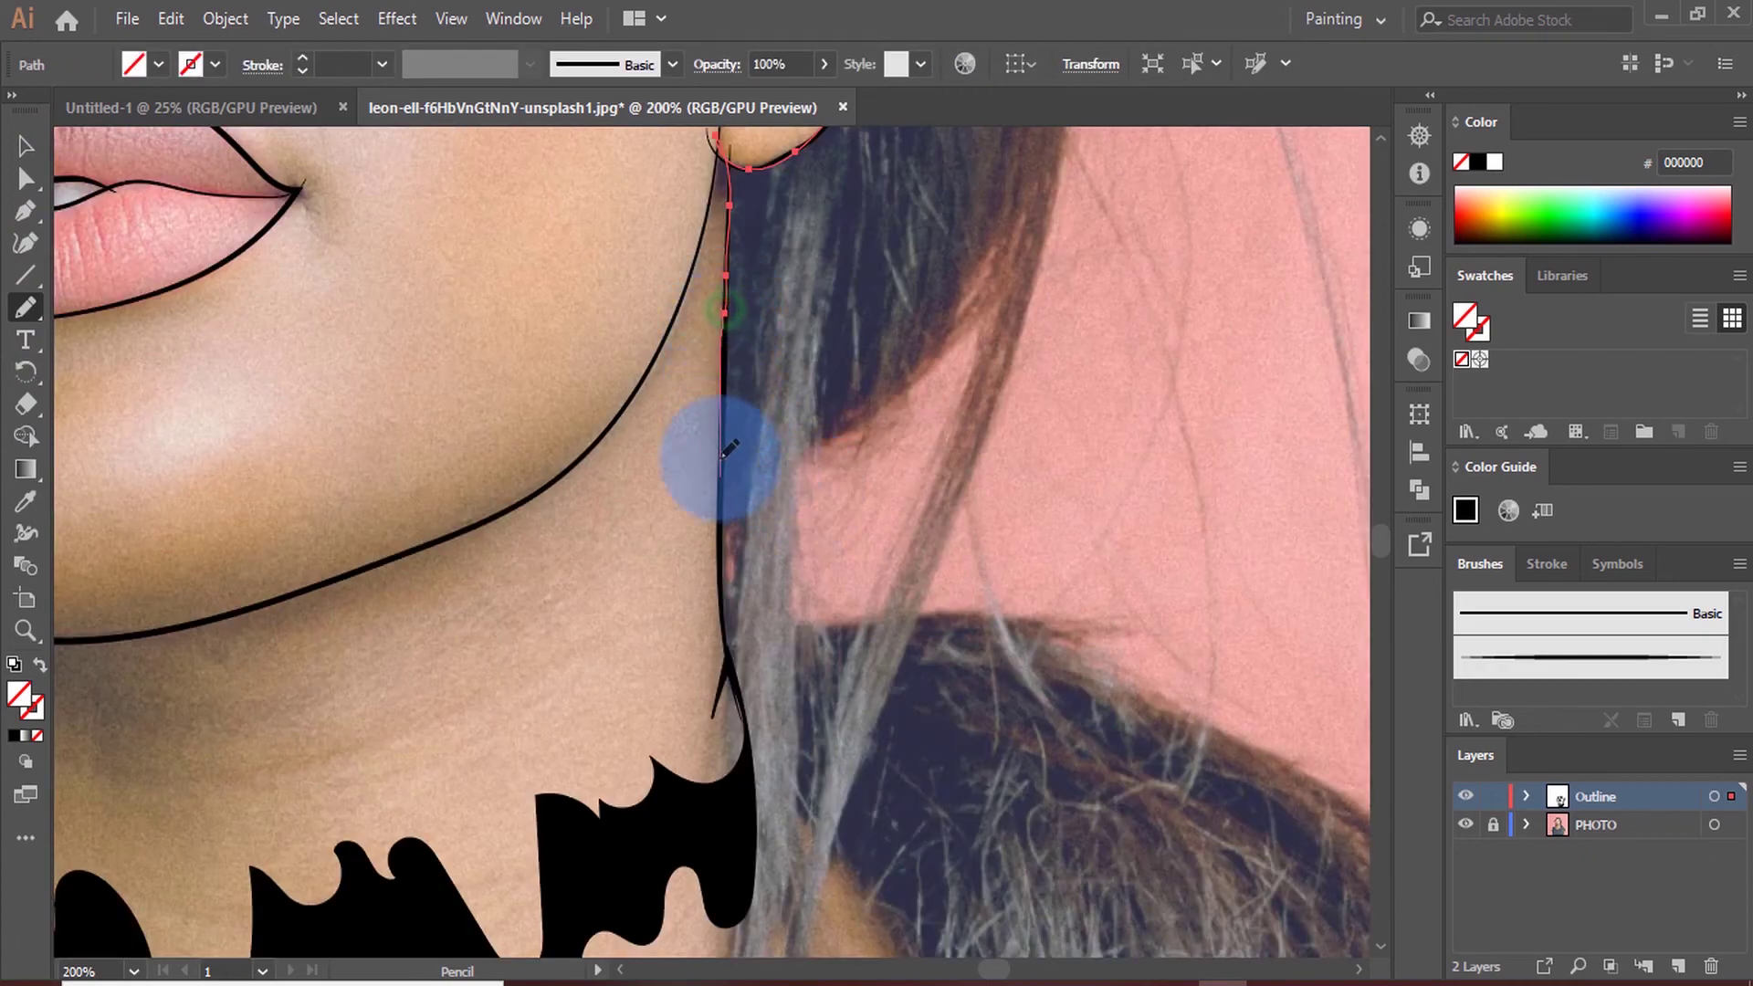
Trace the hair outline across the top of the head and up the strand from the neck
key("ctrl+minus")
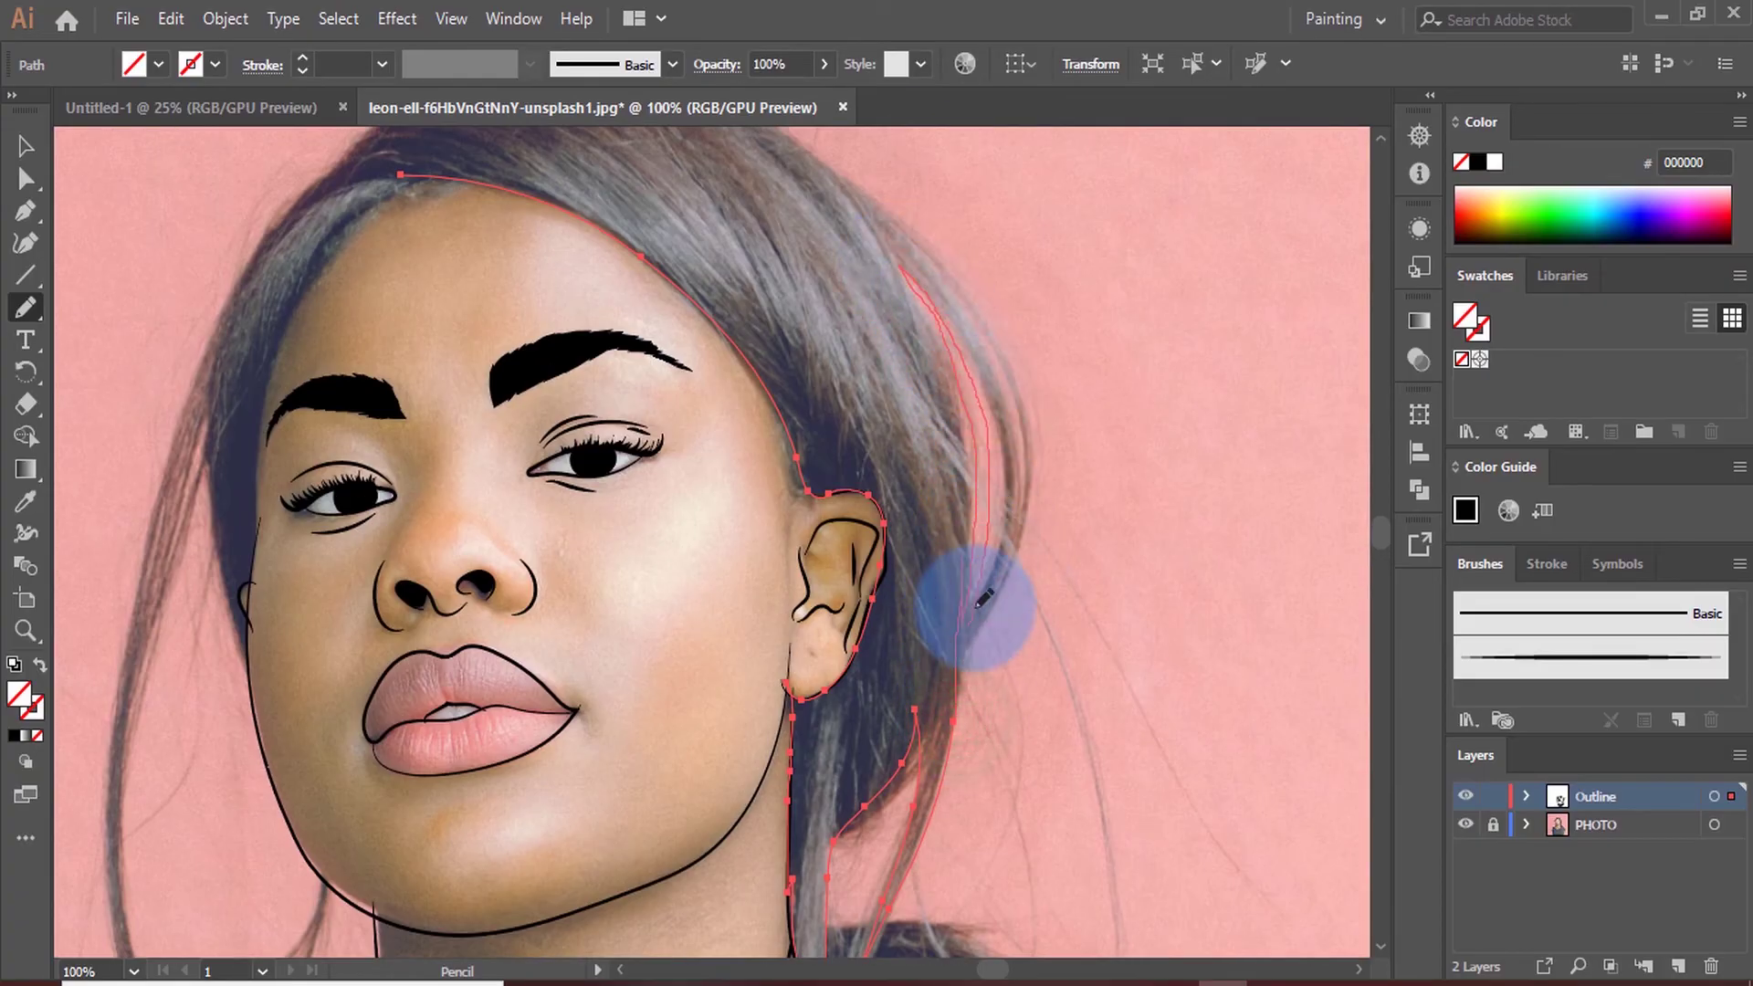
key("ctrl+plus")
mouse_move(821, 423)
left_mouse_down()
mouse_move(560, 332)
mouse_move(185, 482)
left_mouse_up()
key("ctrl+minus")
key("ctrl+minus")
key("ctrl+plus")
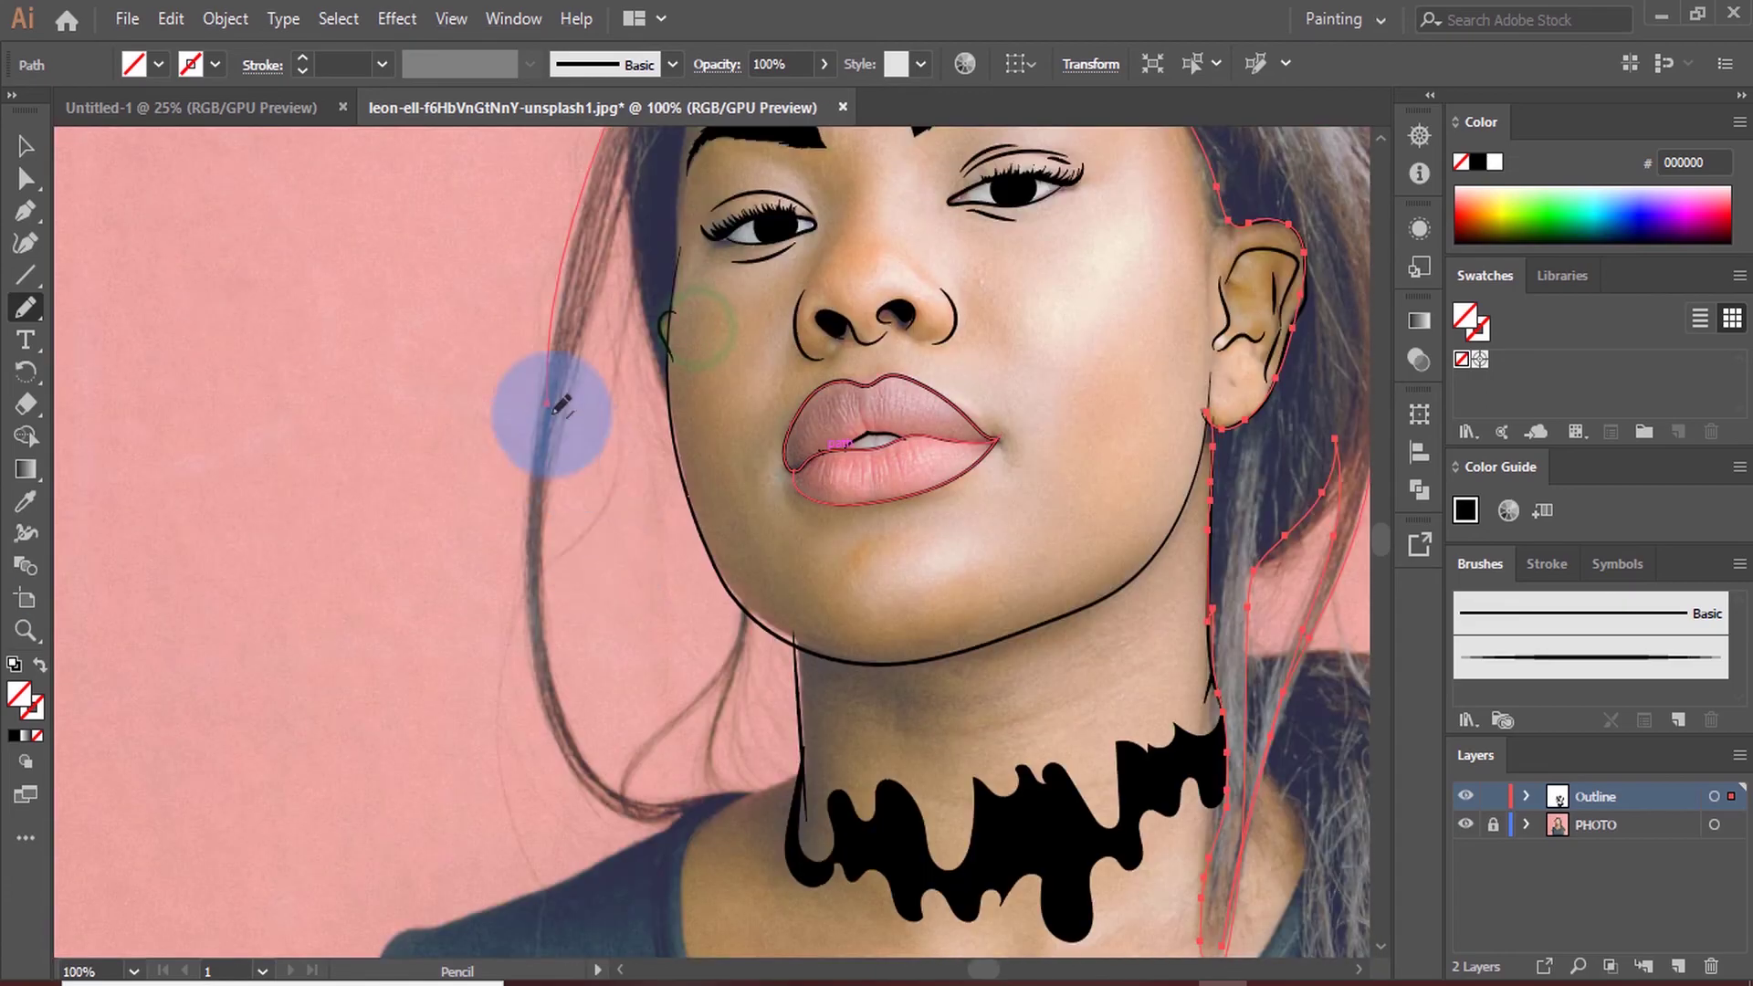
left_click_drag(713, 814, 568, 690)
mouse_move(635, 139)
left_mouse_down()
mouse_move(666, 380)
mouse_move(772, 564)
mouse_move(716, 250)
left_mouse_up()
Extend the hair outline up the hairline to complete the closed hair shape
scroll(666, 380, "up", 5)
scroll(735, 425, "down", 4)
scroll(746, 589, "up", 2)
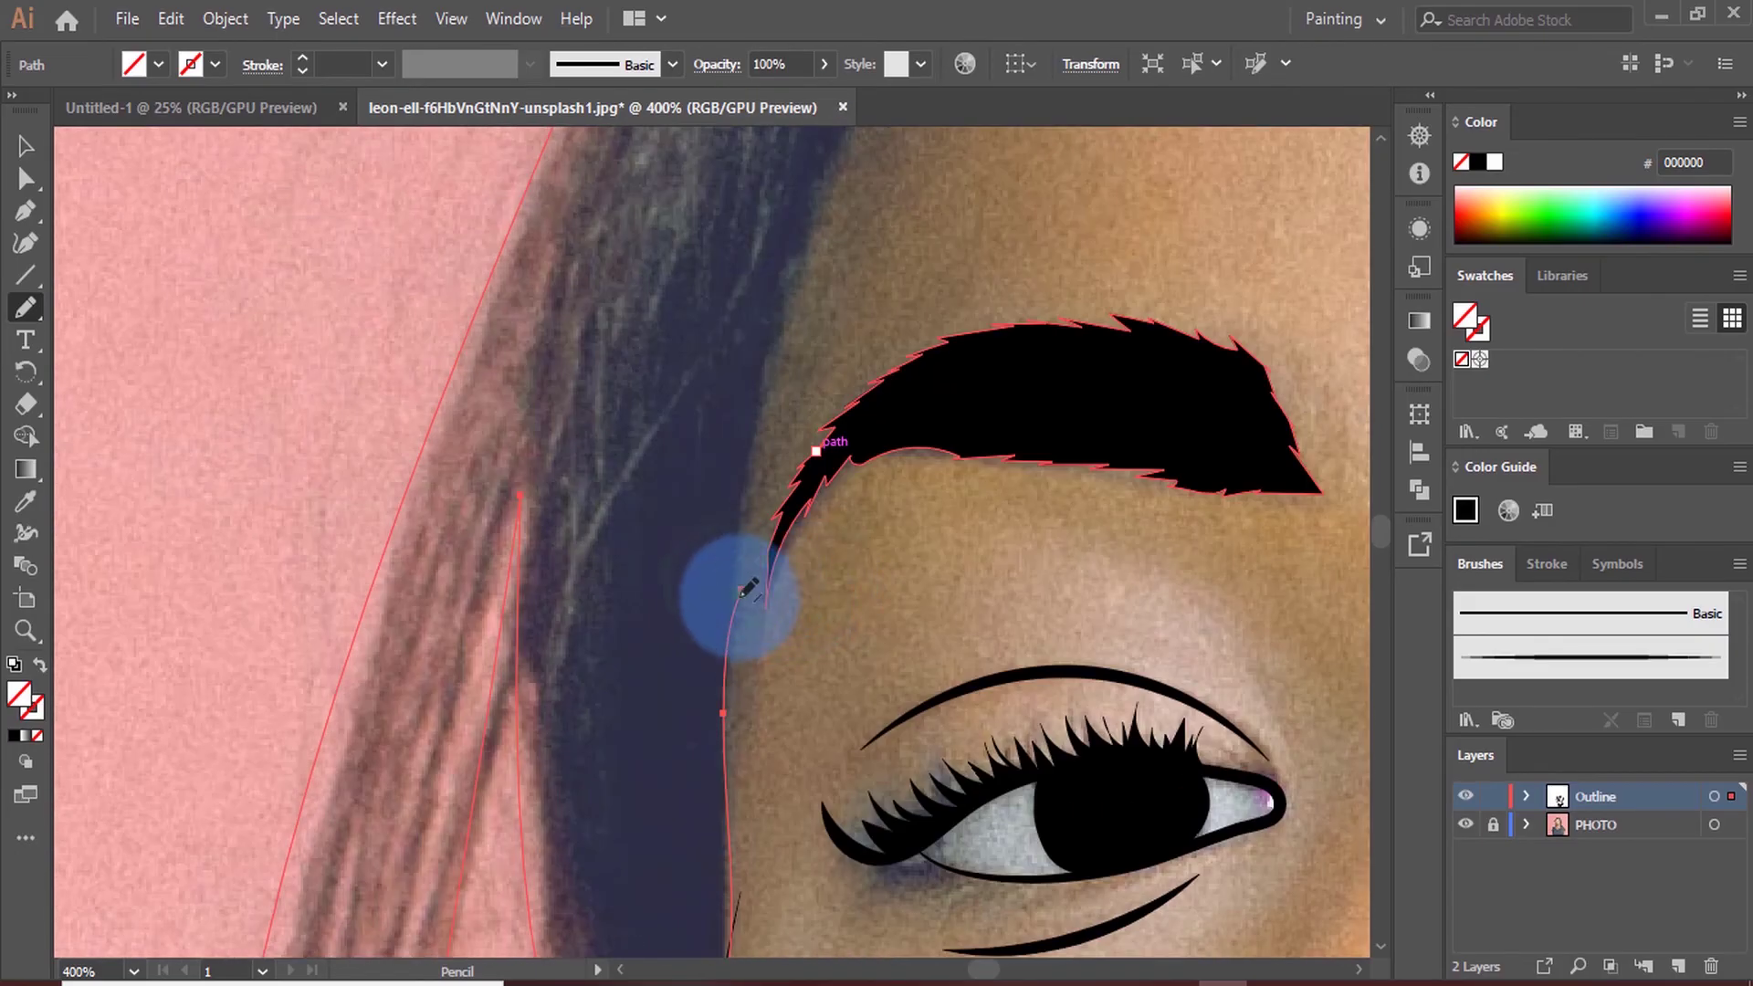
mouse_move(746, 589)
left_mouse_down()
mouse_move(763, 360)
mouse_move(751, 422)
mouse_move(919, 344)
left_mouse_up()
scroll(725, 520, "down", 3)
scroll(724, 520, "up", 2)
key("ctrl+0")
Hide the PHOTO layer and scroll over the portrait to inspect the black line art
key("v")
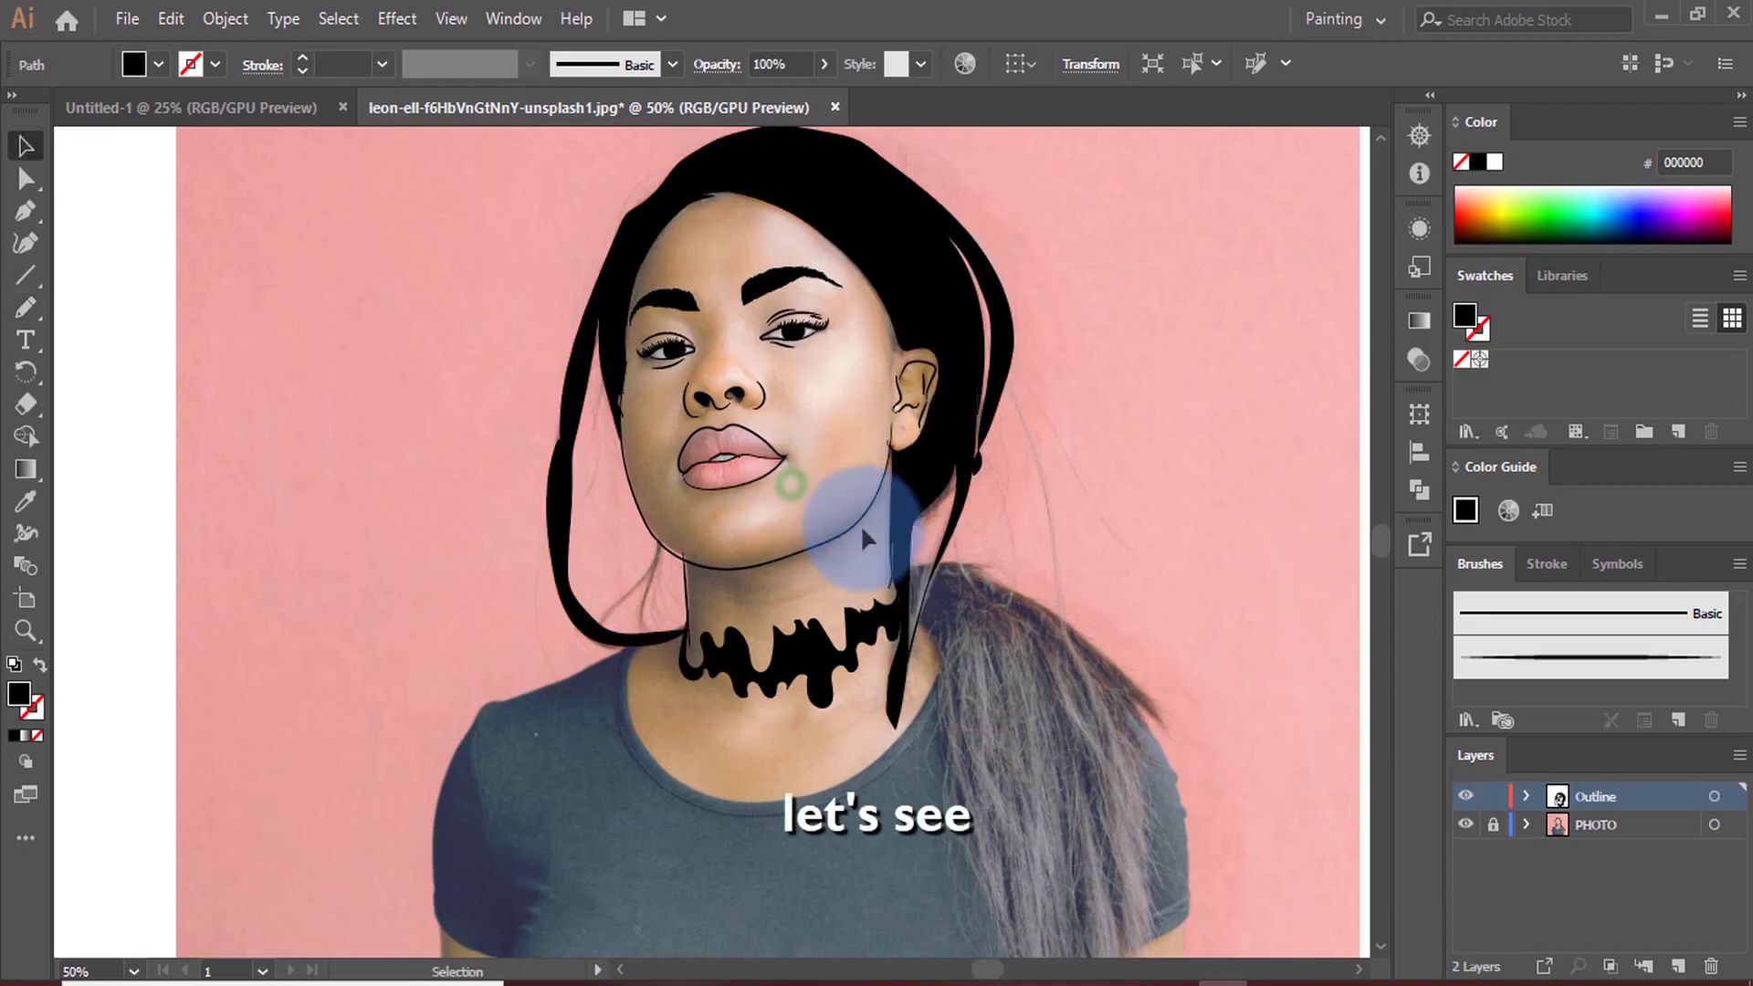
key("ctrl+minus")
key("ctrl+minus")
left_click(1465, 824)
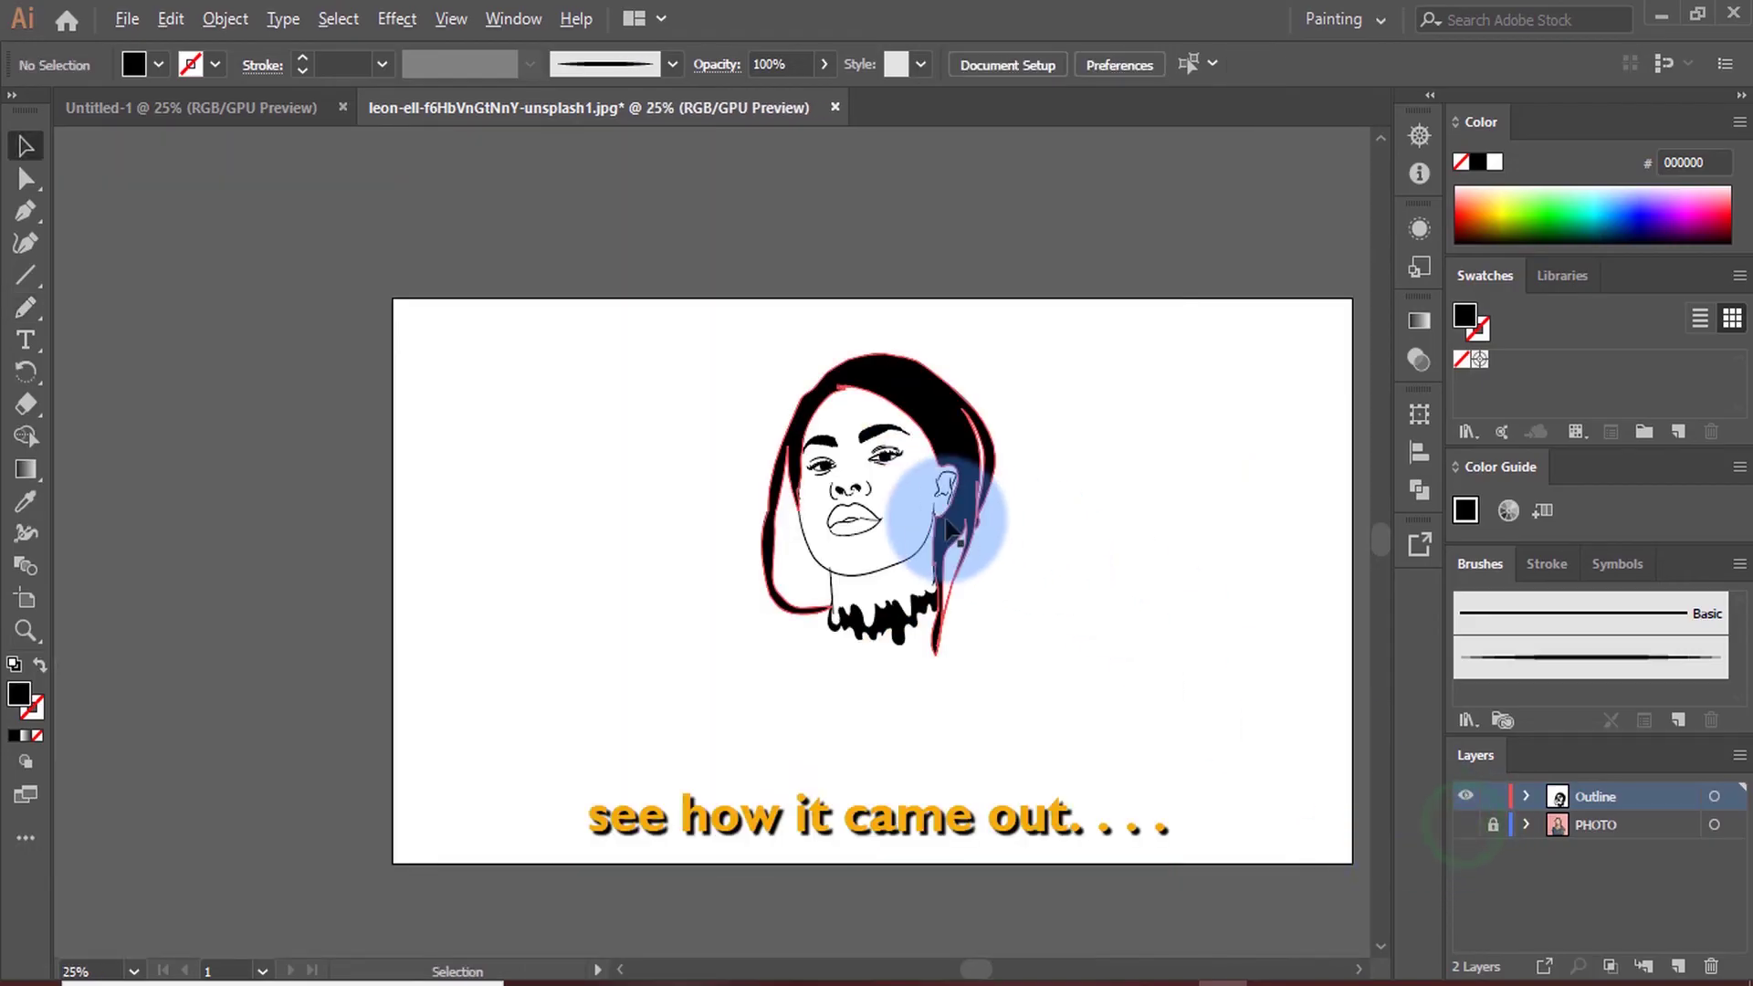
scroll(950, 527, "up", 5)
scroll(1004, 657, "down", 5)
scroll(895, 559, "up", 6)
scroll(792, 497, "down", 1)
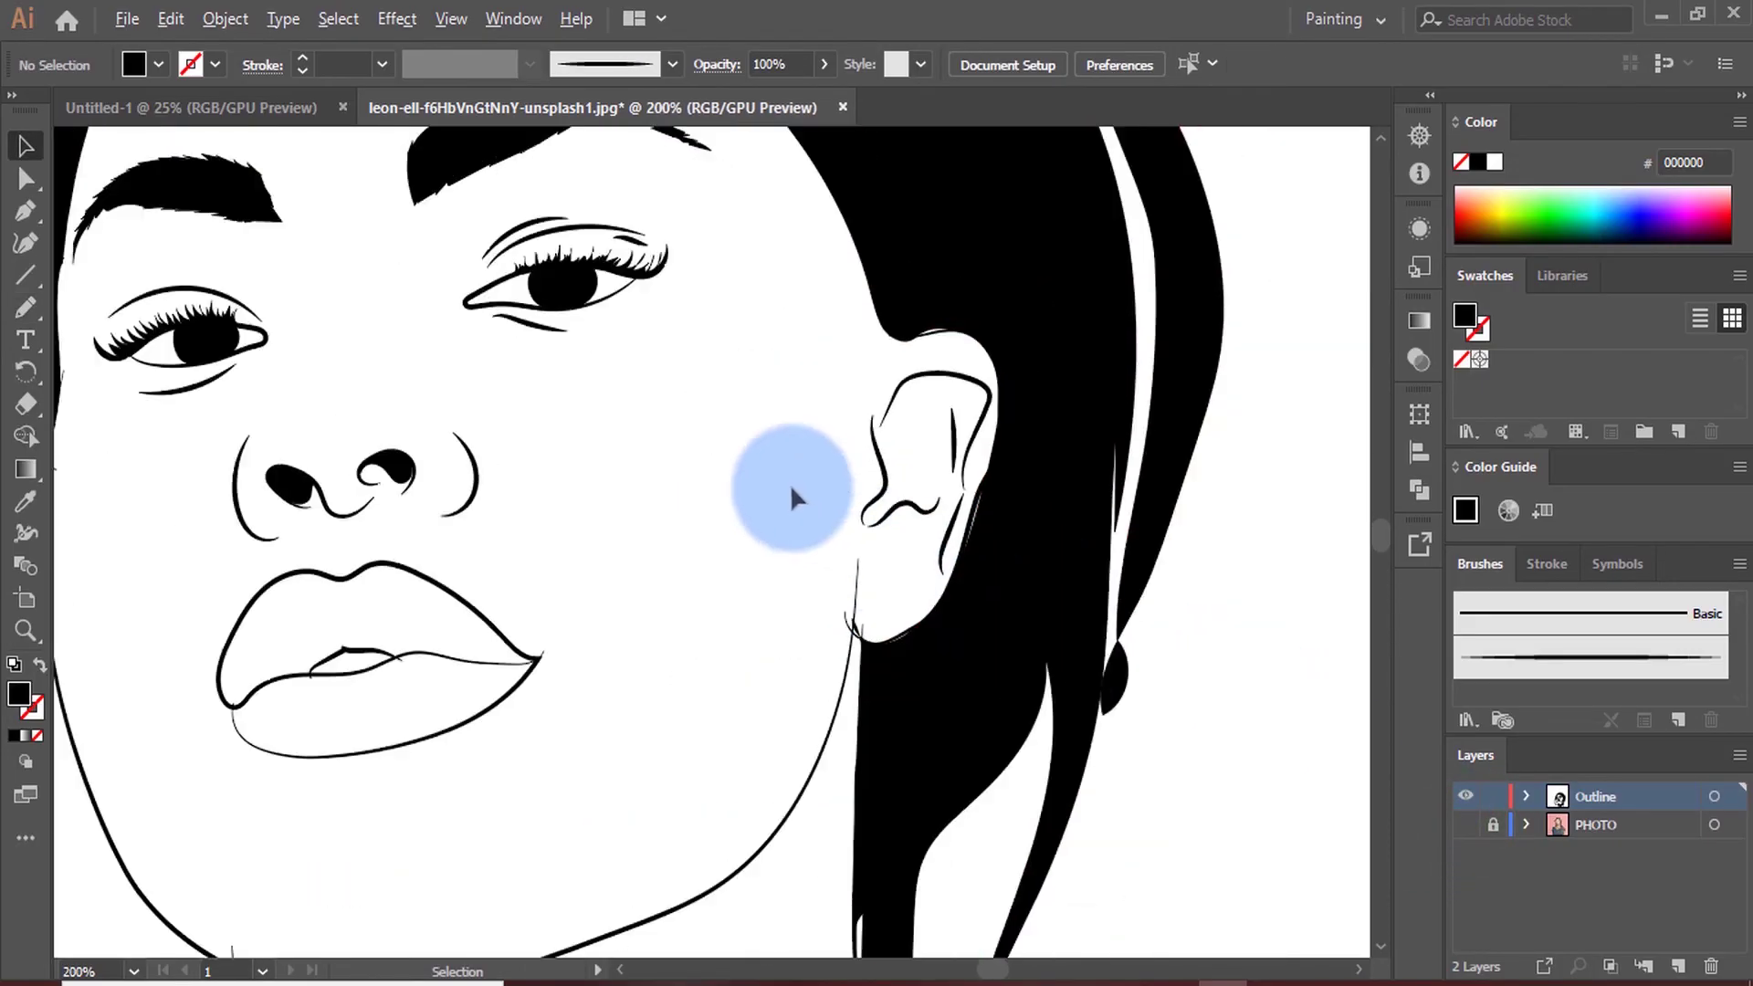
scroll(968, 522, "down", 4)
scroll(1010, 544, "down", 2)
scroll(1011, 543, "up", 3)
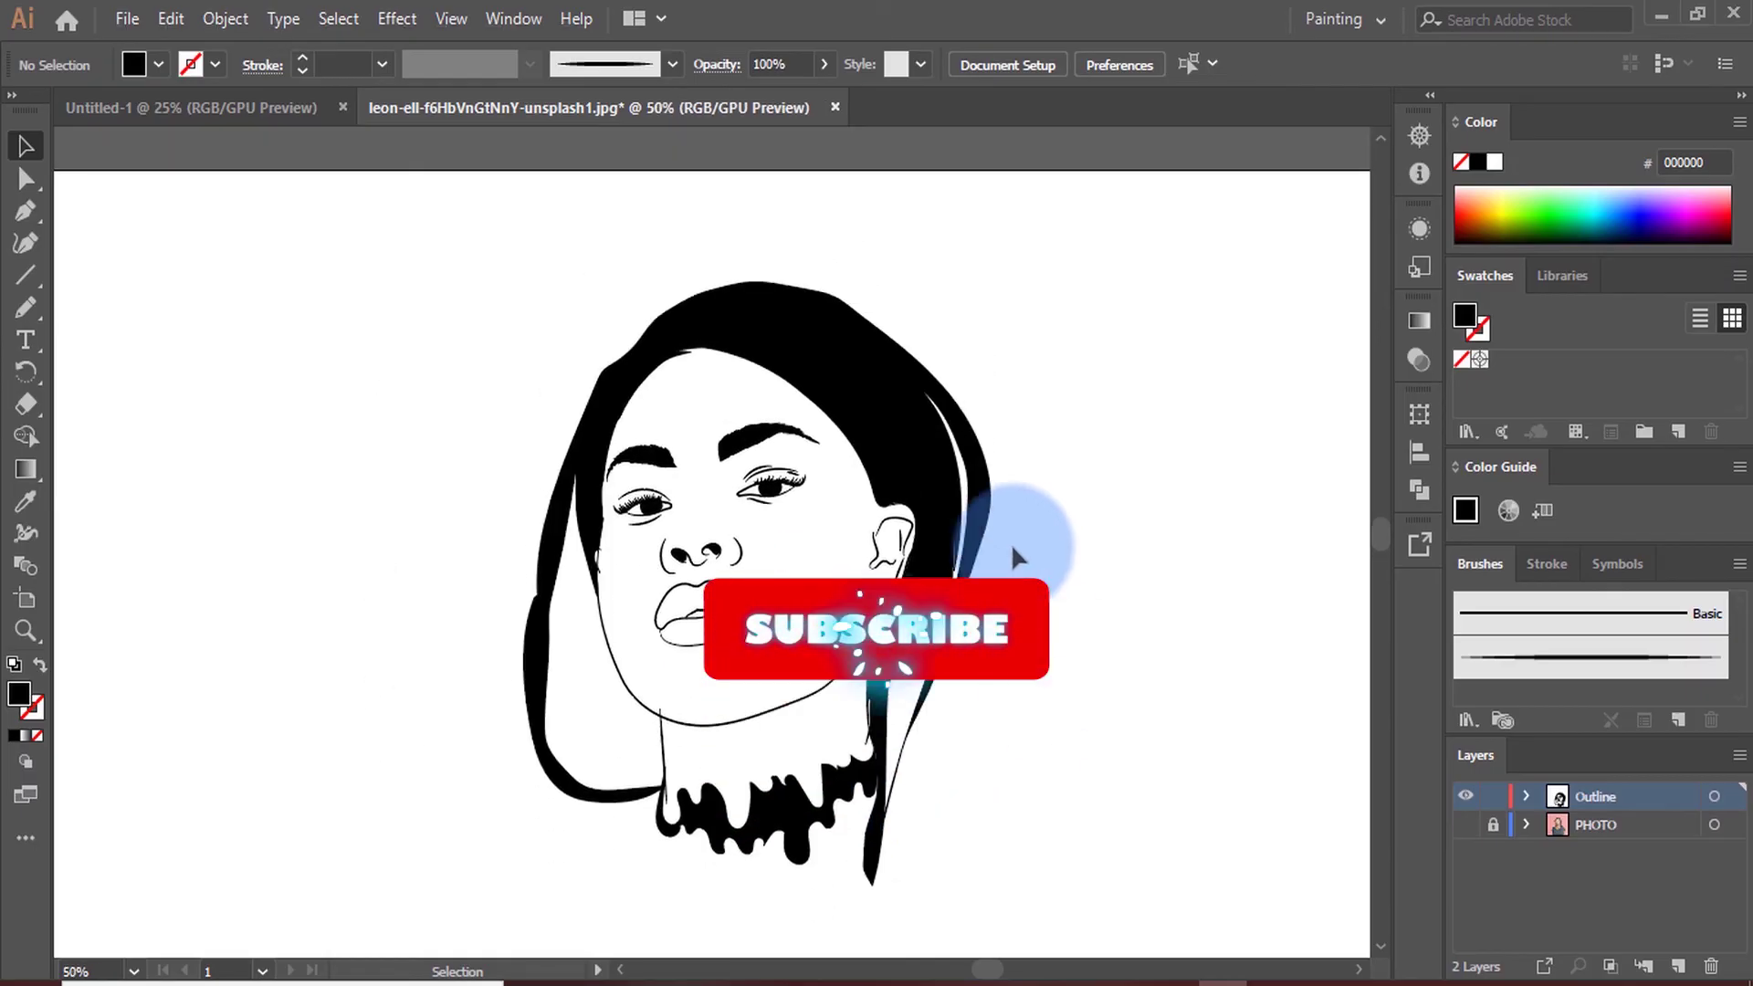
scroll(1011, 542, "down", 2)
scroll(922, 561, "up", 3)
scroll(909, 530, "down", 2)
scroll(872, 621, "up", 2)
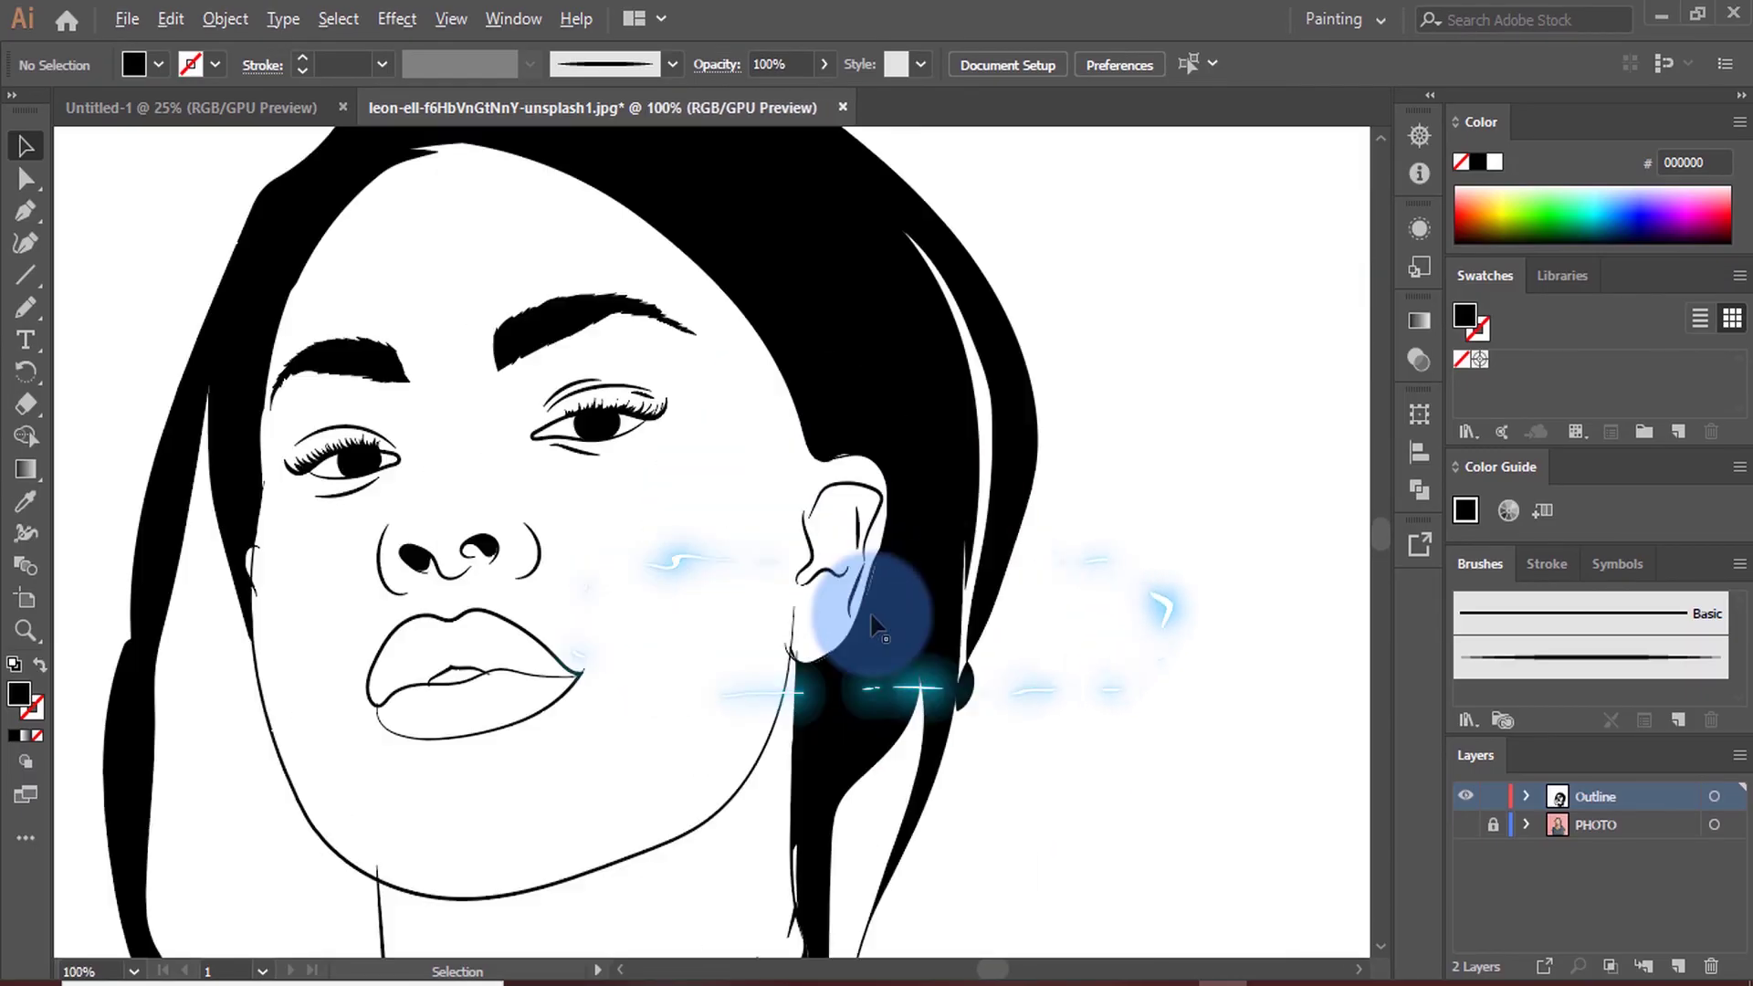
scroll(854, 557, "down", 3)
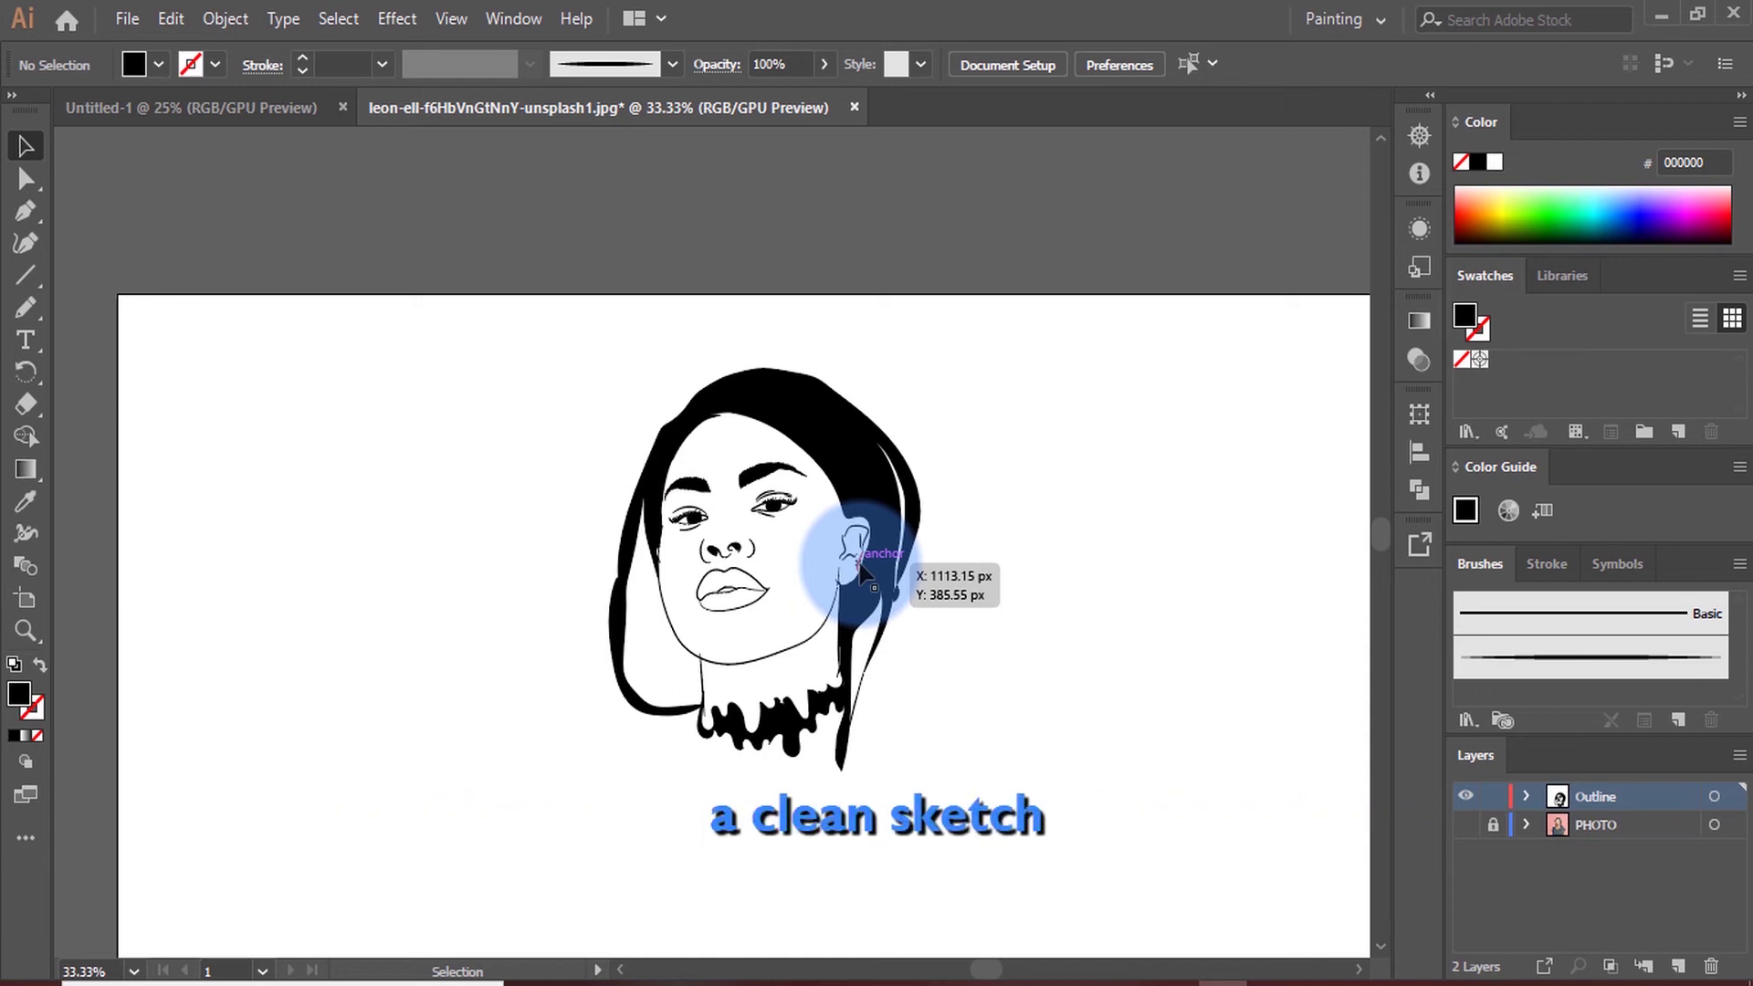
scroll(731, 593, "up", 4)
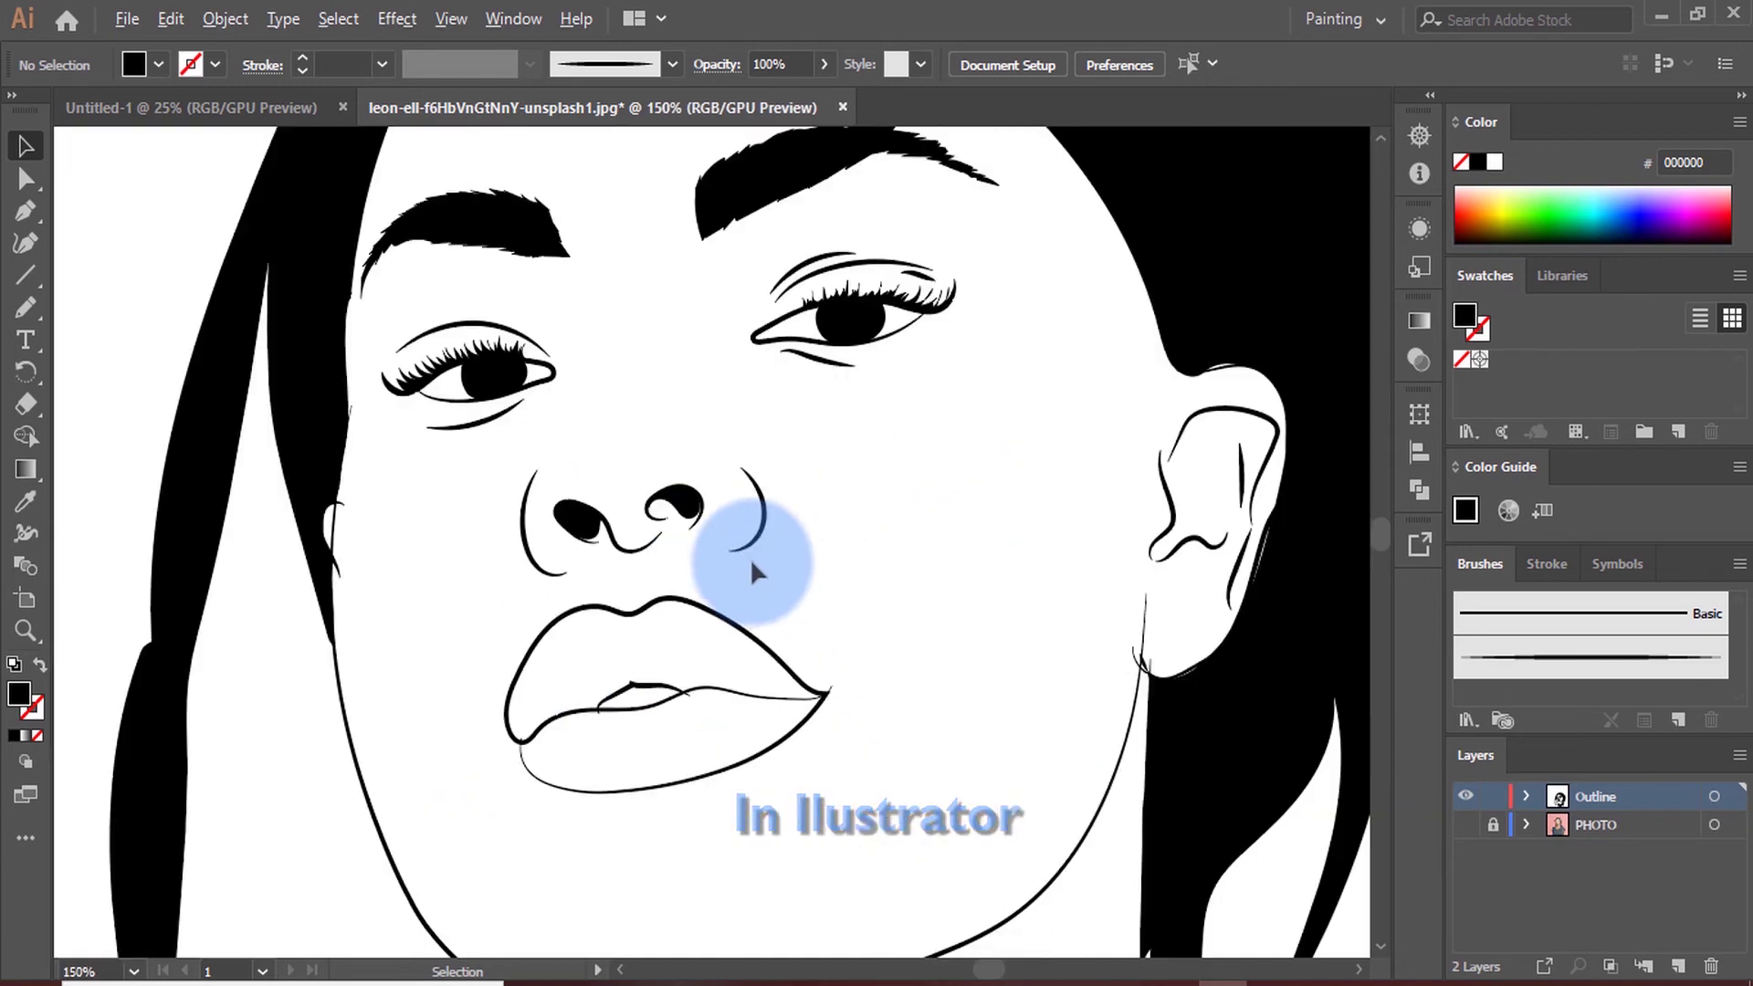
scroll(699, 639, "down", 3)
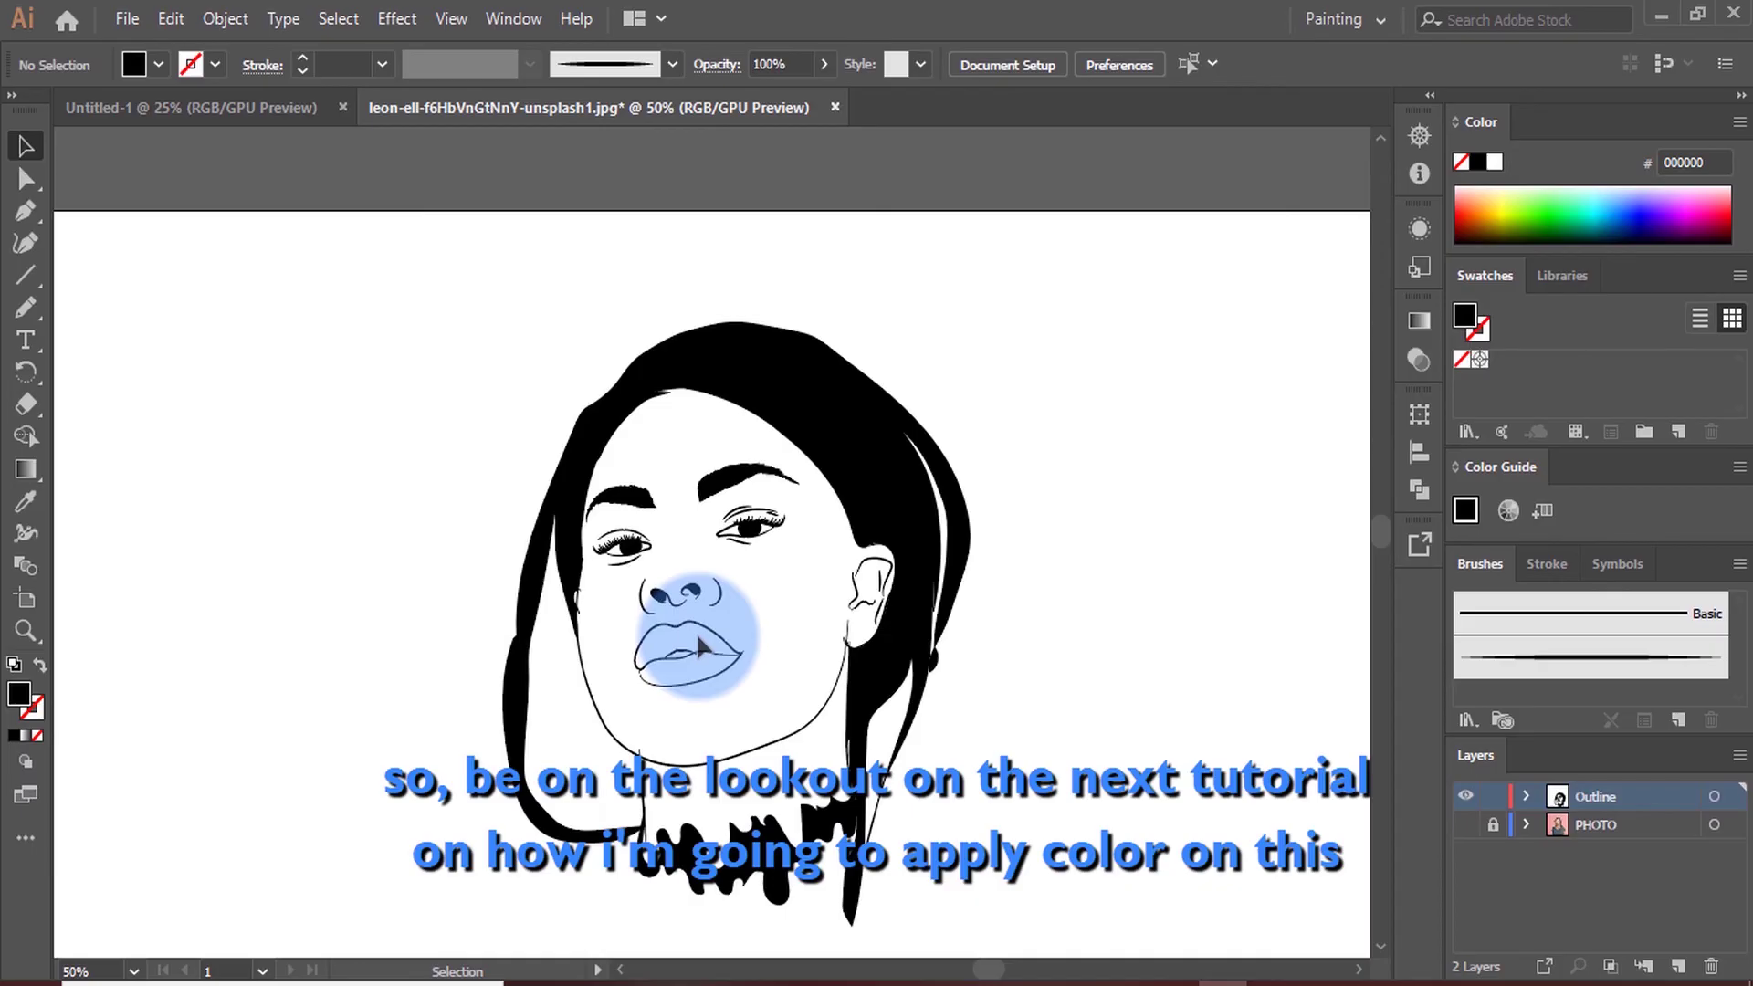
scroll(796, 623, "up", 3)
scroll(933, 463, "down", 2)
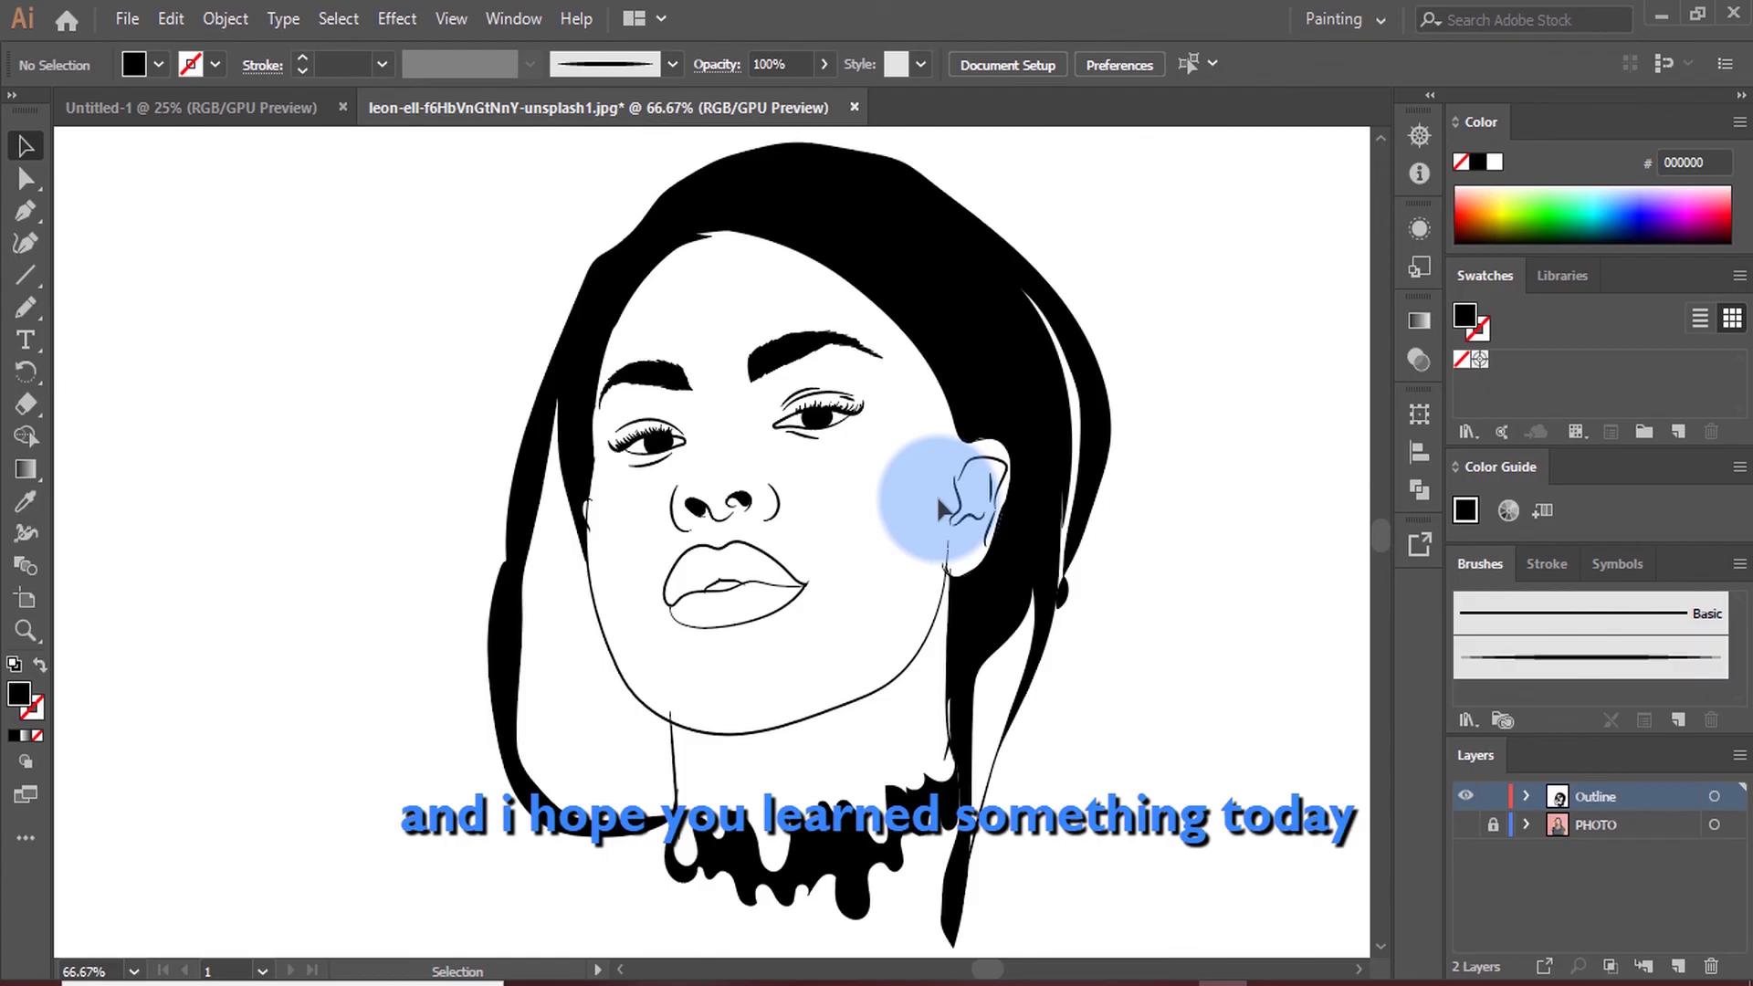
scroll(941, 508, "down", 2)
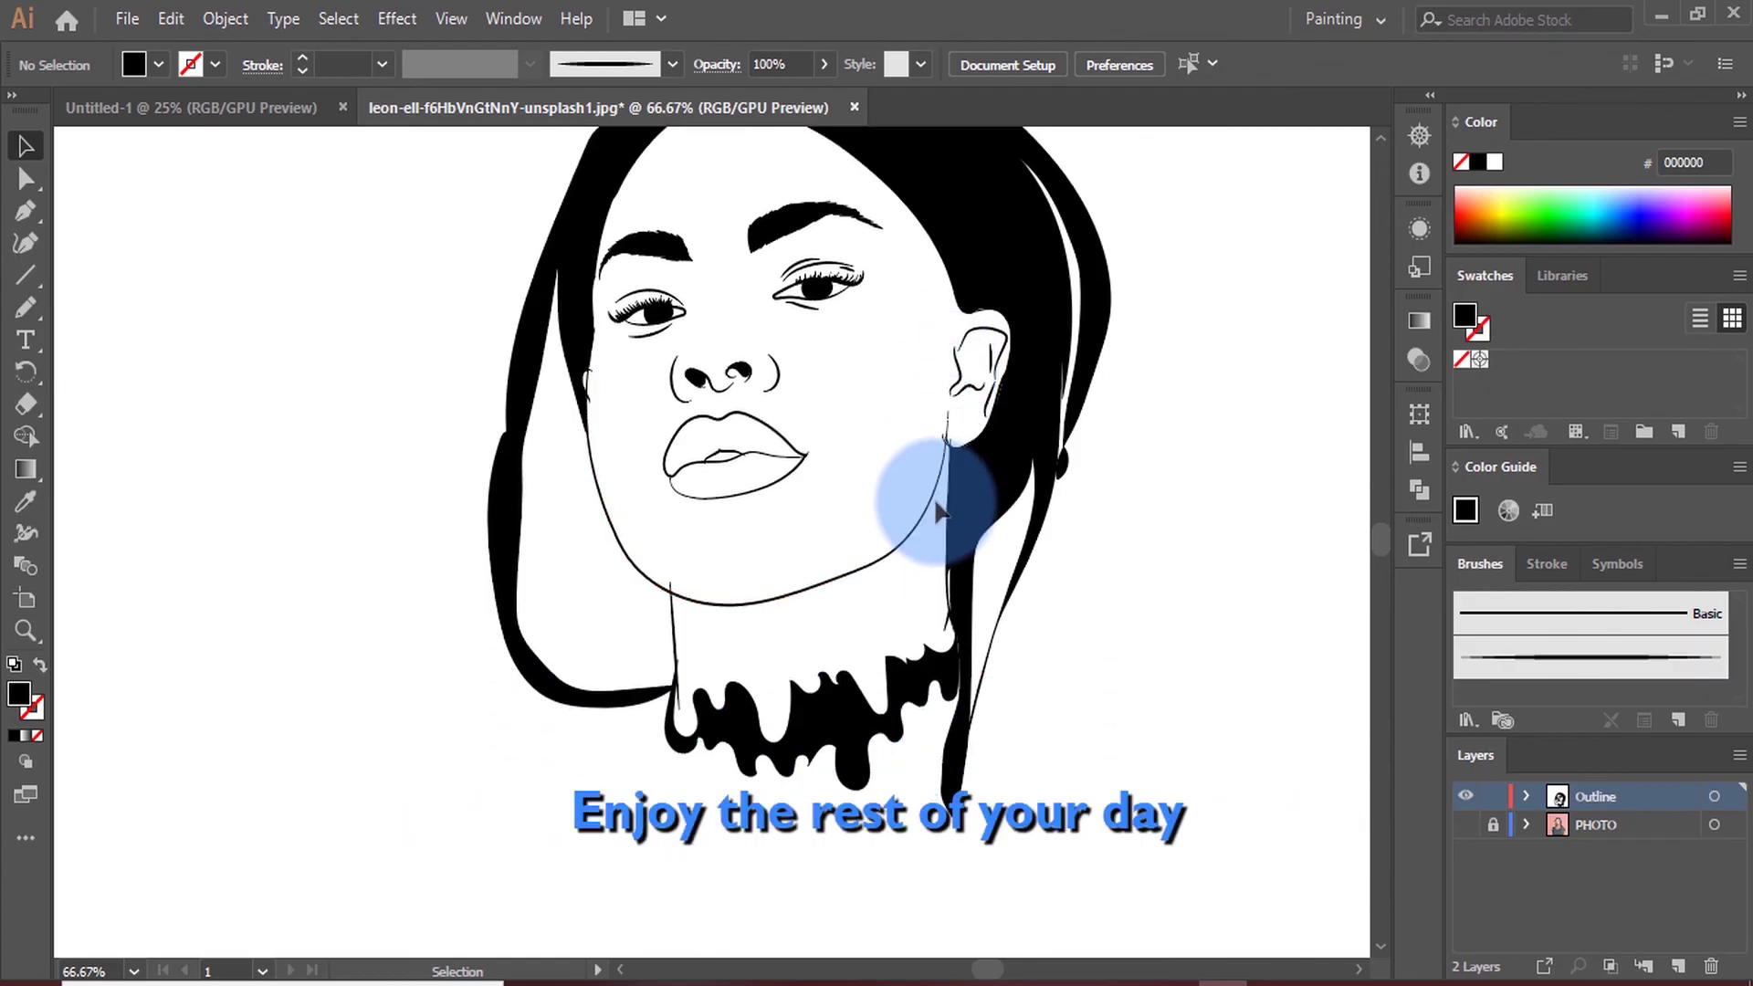